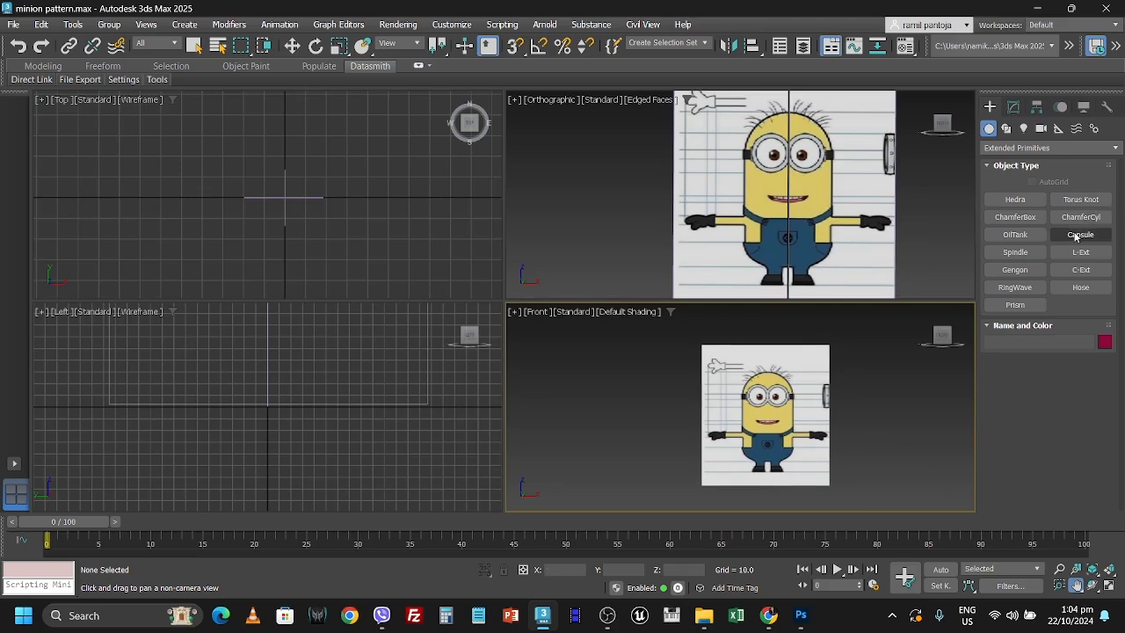
Draw an extended-primitive capsule centred on the origin in the Top view, about 83 in radius and 336 high
{"action": "left_click", "coordinate": [1014, 148]}
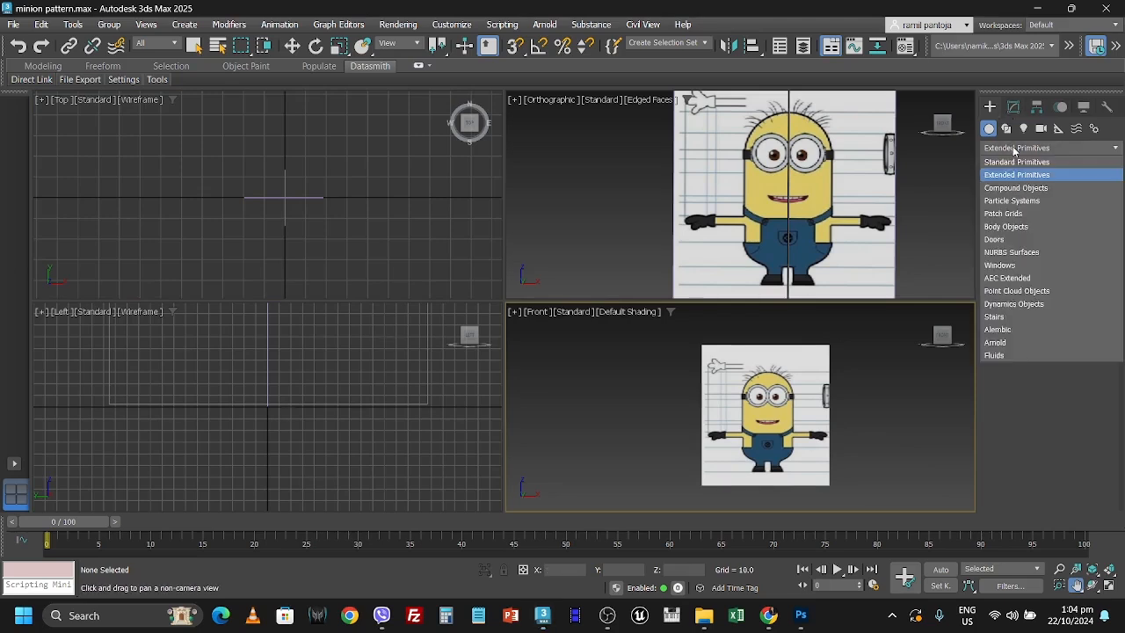
{"action": "left_click", "coordinate": [1015, 162]}
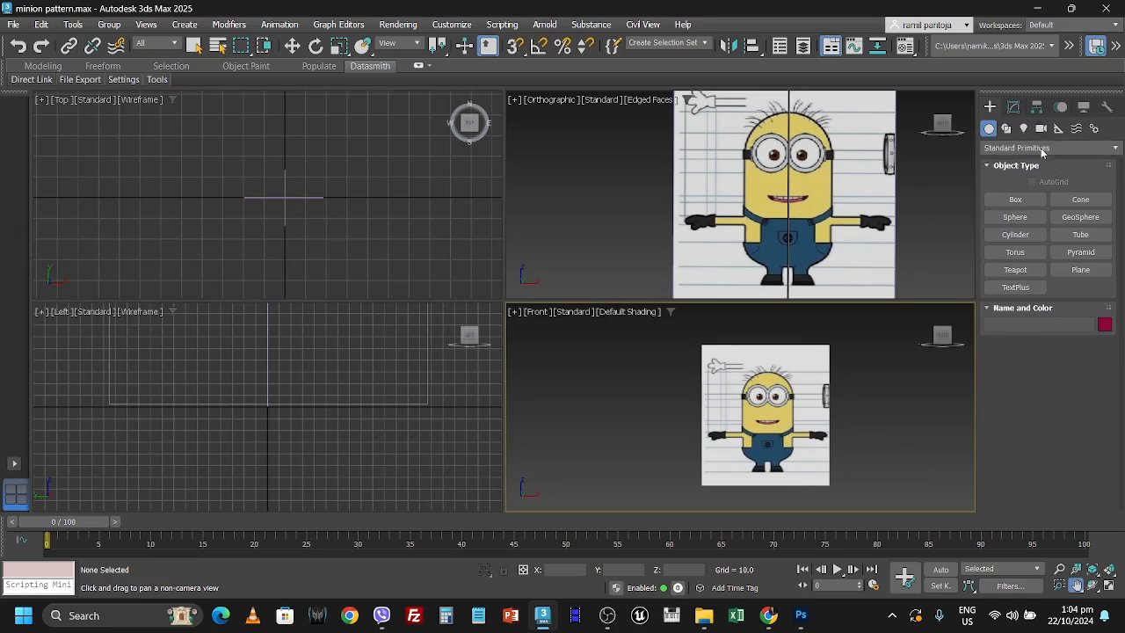
{"action": "left_click", "coordinate": [1044, 149]}
{"action": "left_click", "coordinate": [1014, 175]}
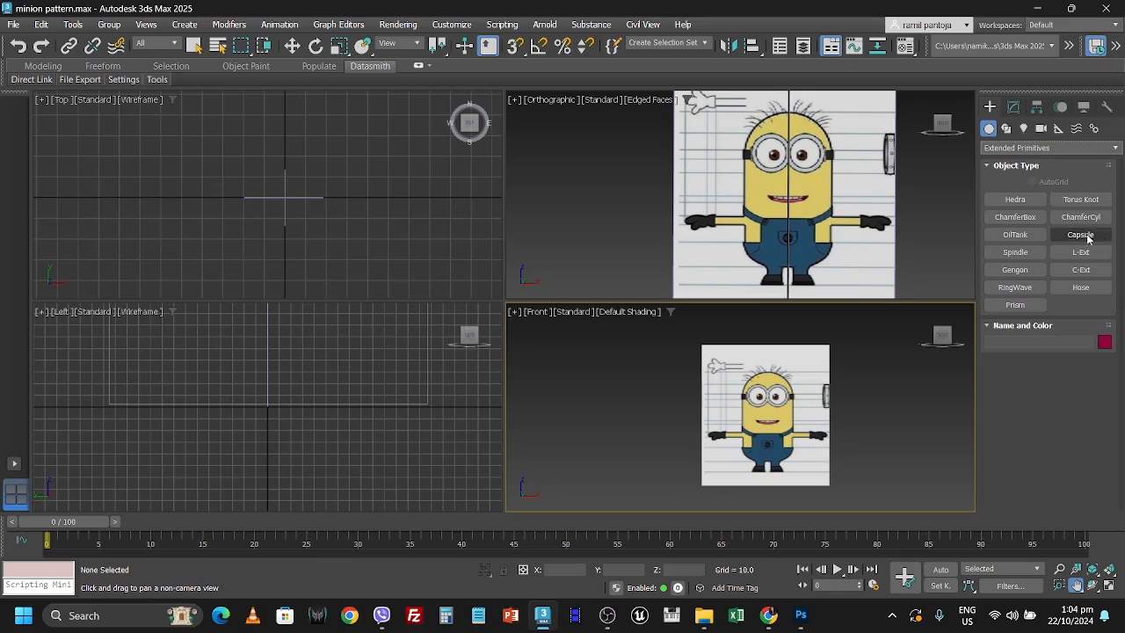
{"action": "left_click", "coordinate": [1080, 235]}
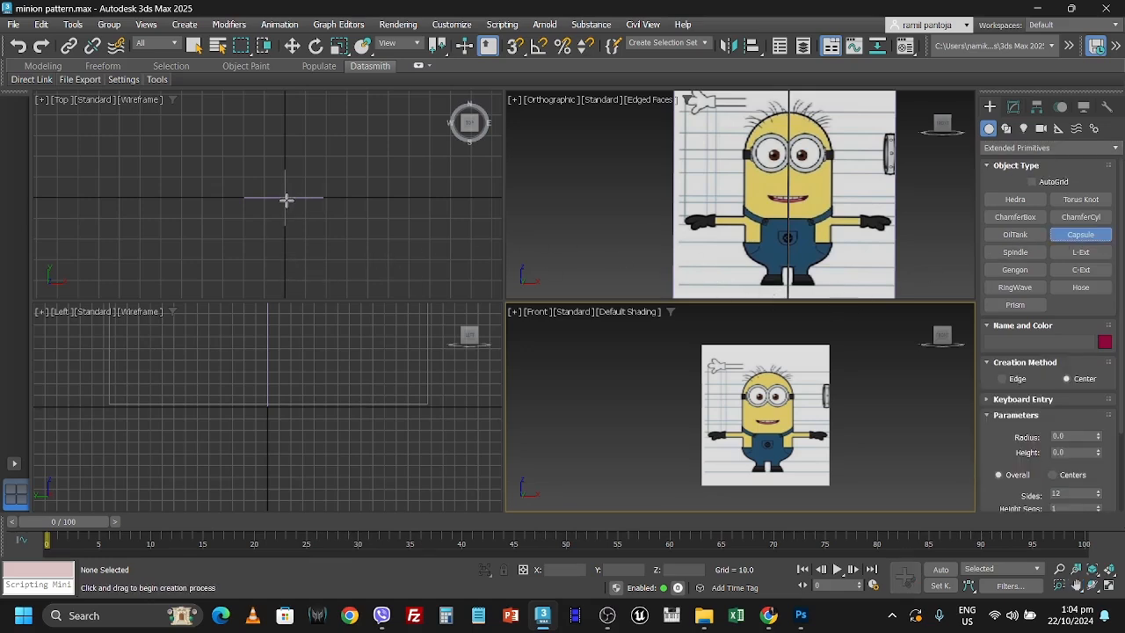
{"action": "left_click_drag", "start_coordinate": [283, 197], "coordinate": [302, 203]}
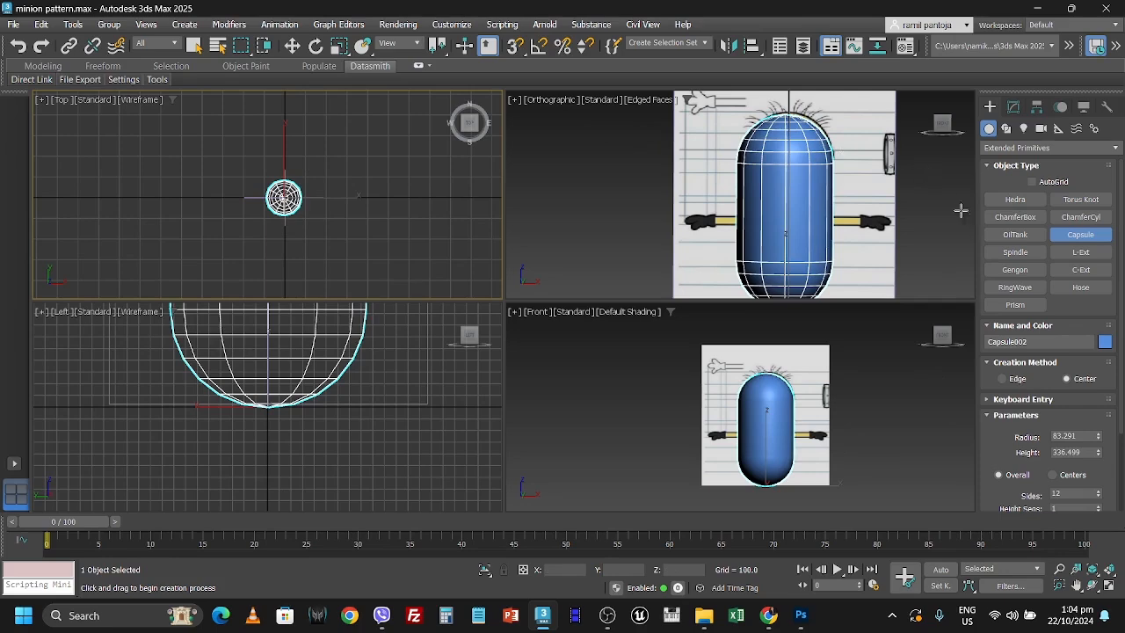
{"action": "left_click", "coordinate": [1080, 235]}
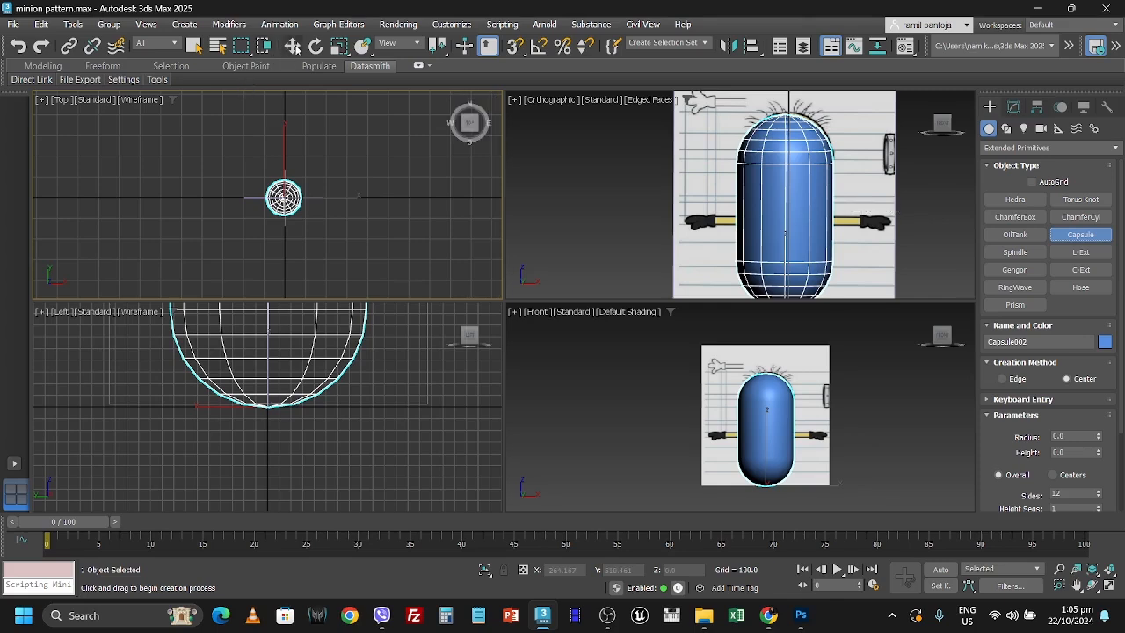
Make the capsule semi-transparent by setting its object visibility to 0.5
{"action": "left_click", "coordinate": [292, 46]}
{"action": "left_click", "coordinate": [804, 193]}
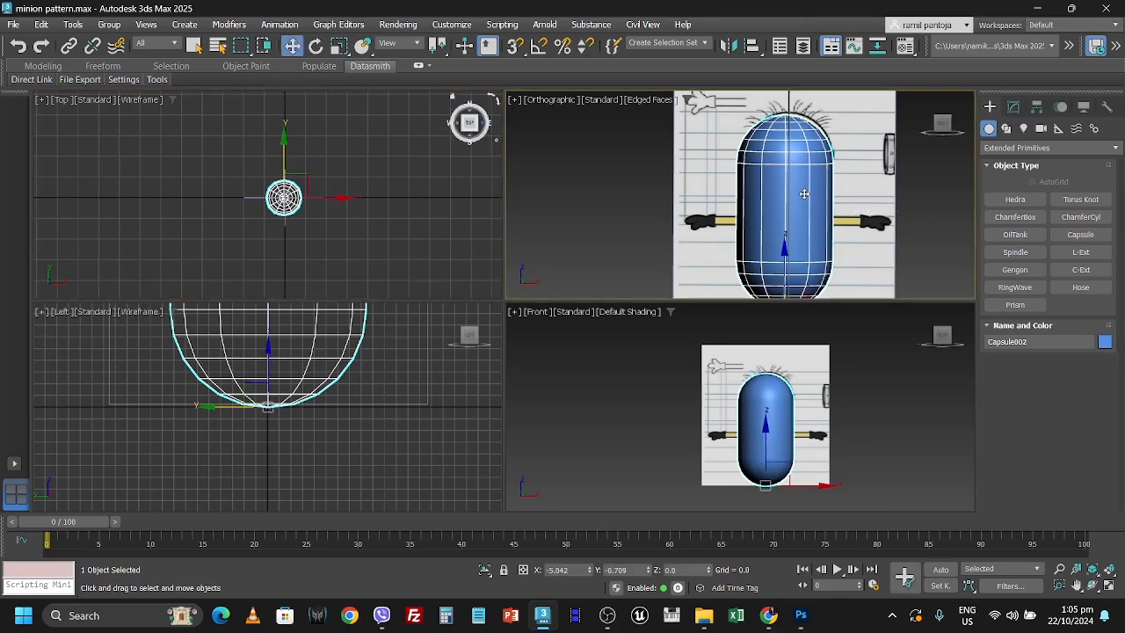
{"action": "right_click", "coordinate": [771, 193]}
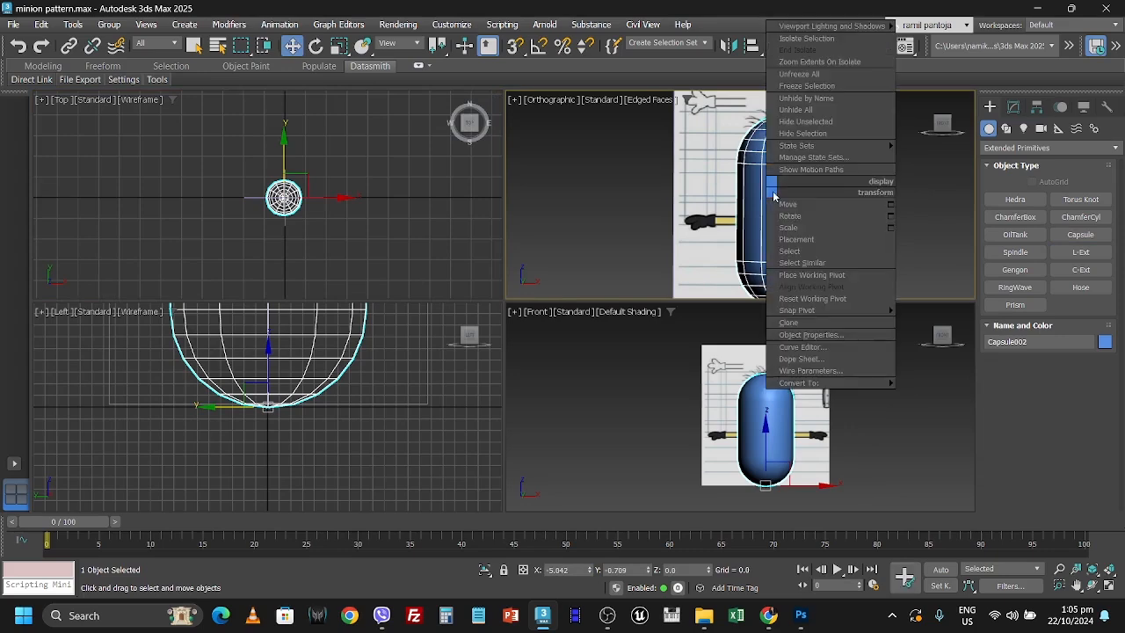
{"action": "left_click", "coordinate": [792, 335]}
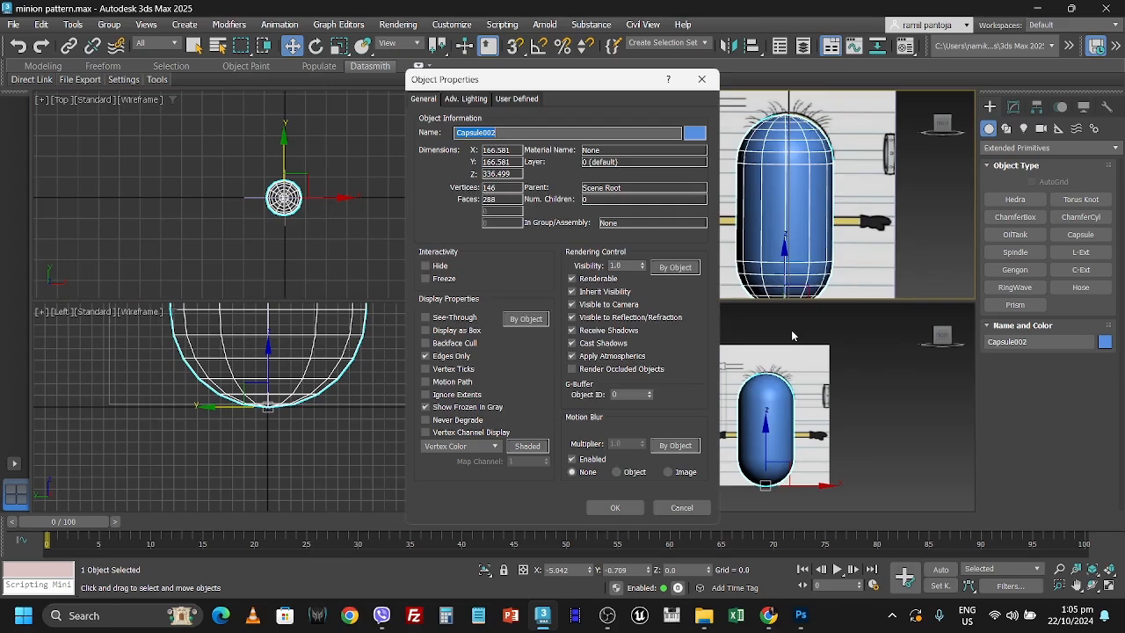
{"action": "left_click", "coordinate": [625, 266]}
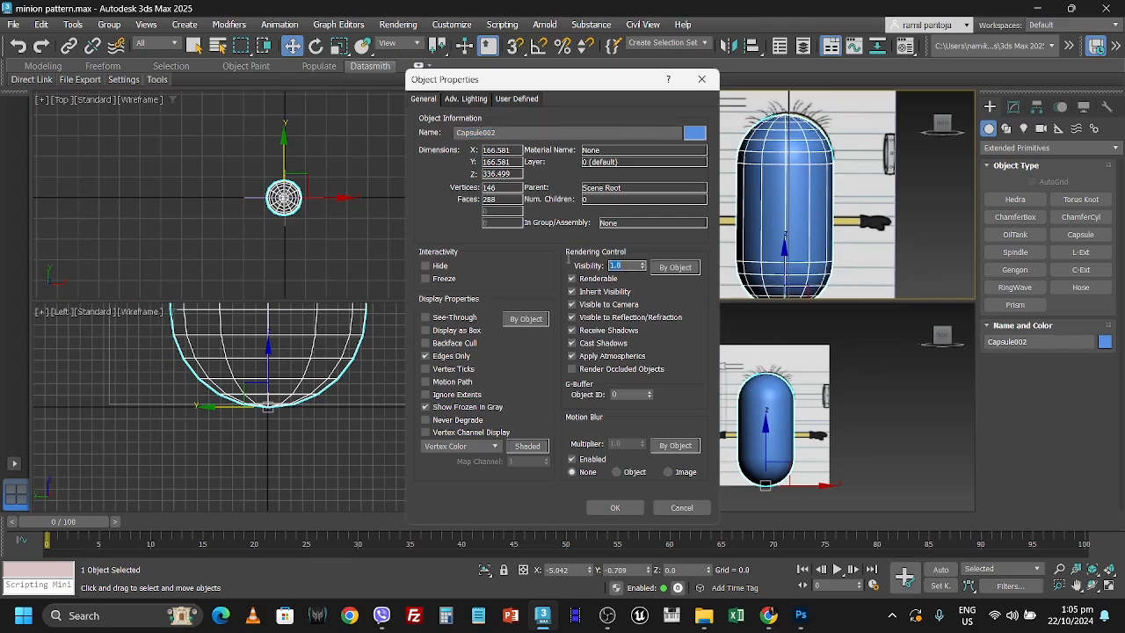
{"action": "key", "text": "BackSpace"}
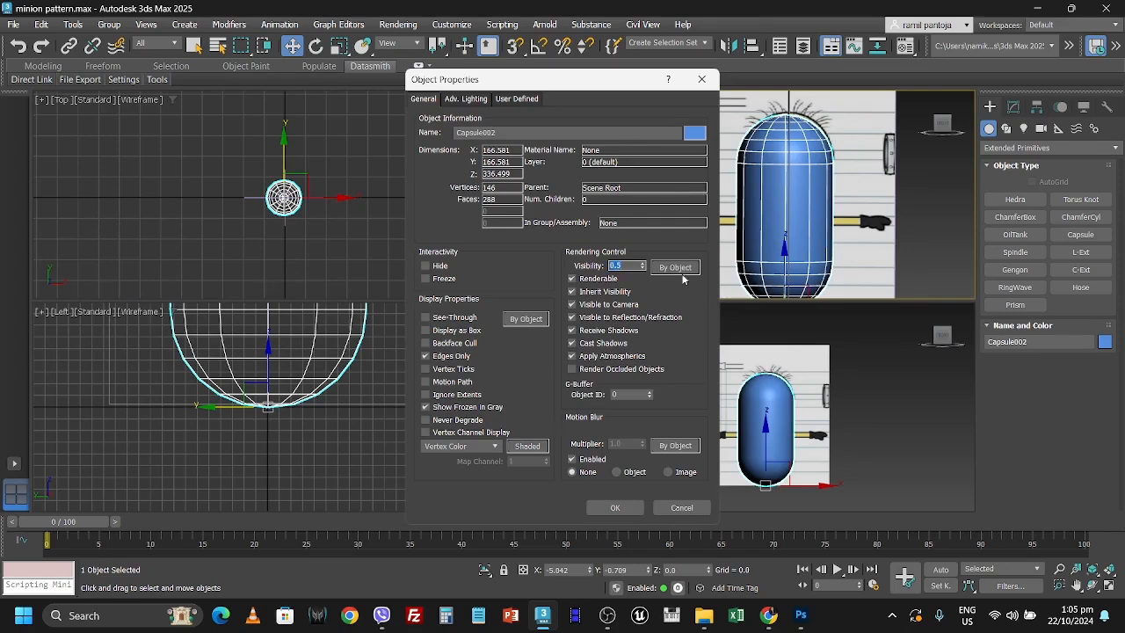
{"action": "left_click", "coordinate": [616, 507]}
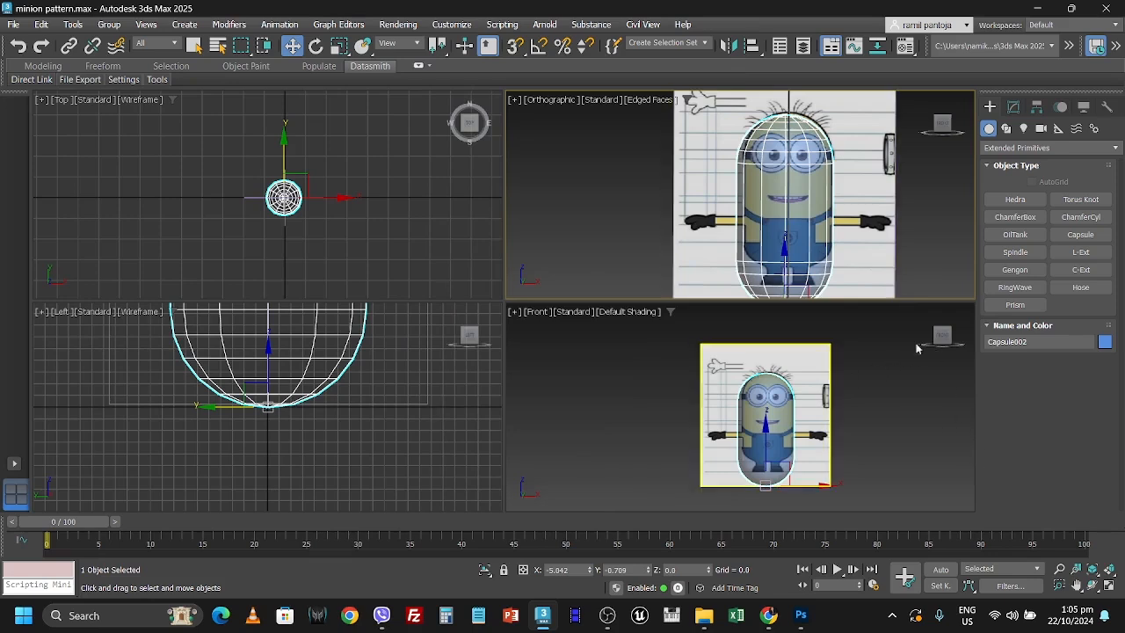
Move the capsule along X to about 2.8 to centre it on the reference image's vertical midline
{"action": "left_click", "coordinate": [1110, 587]}
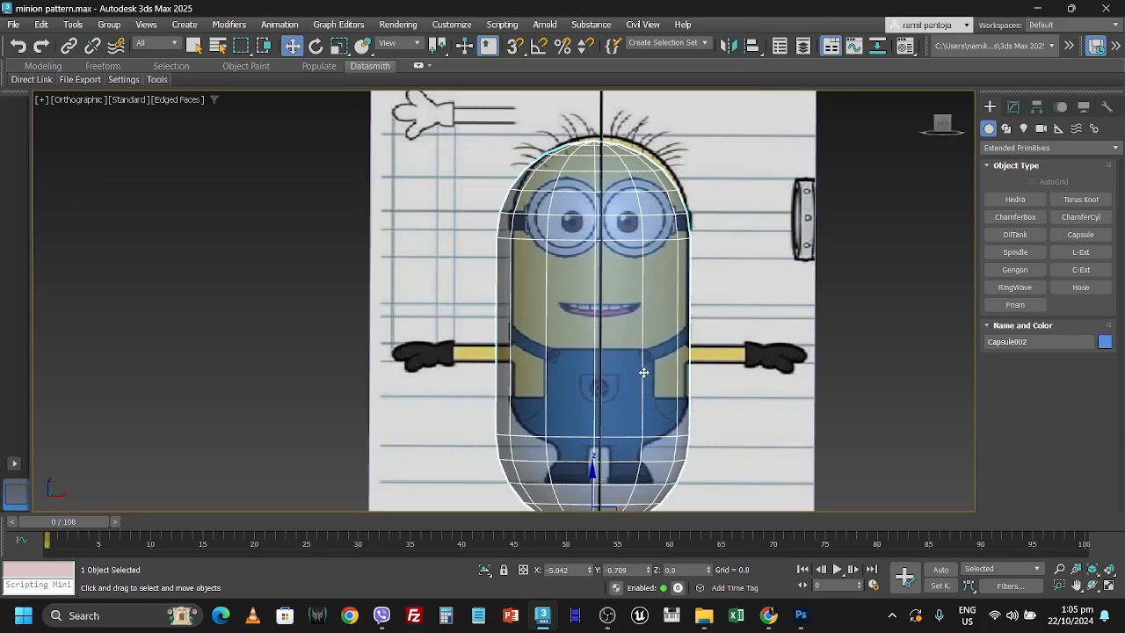
{"action": "scroll", "coordinate": [644, 461], "scroll_direction": "down", "scroll_amount": 2}
{"action": "scroll", "coordinate": [648, 423], "scroll_direction": "down", "scroll_amount": 2}
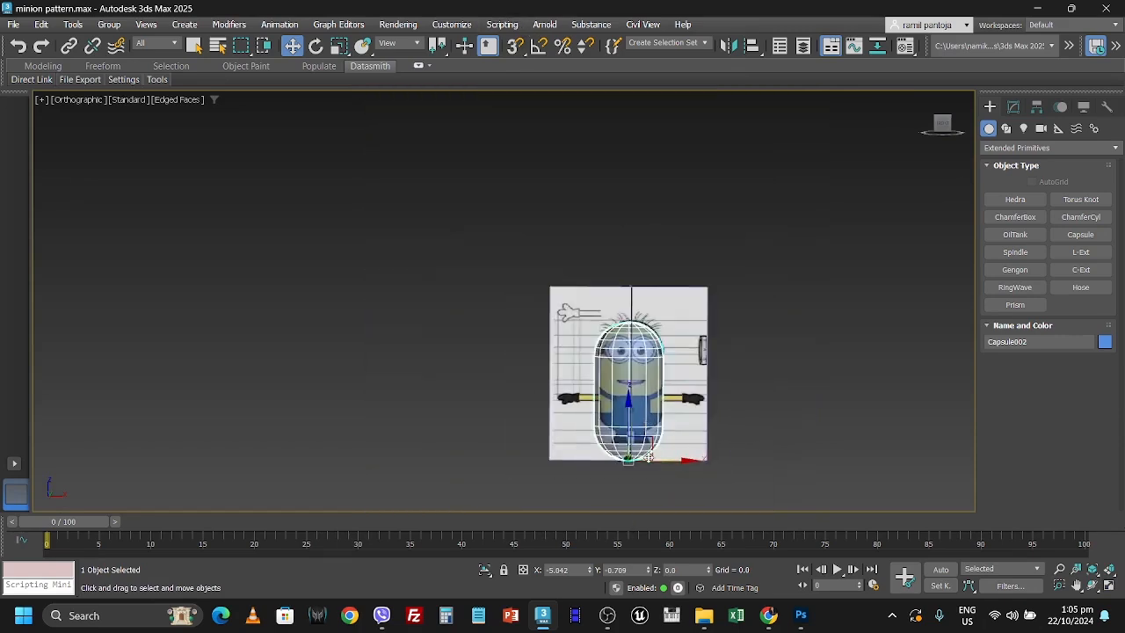
{"action": "scroll", "coordinate": [661, 461], "scroll_direction": "up", "scroll_amount": 2}
{"action": "left_click_drag", "start_coordinate": [658, 464], "coordinate": [667, 463]}
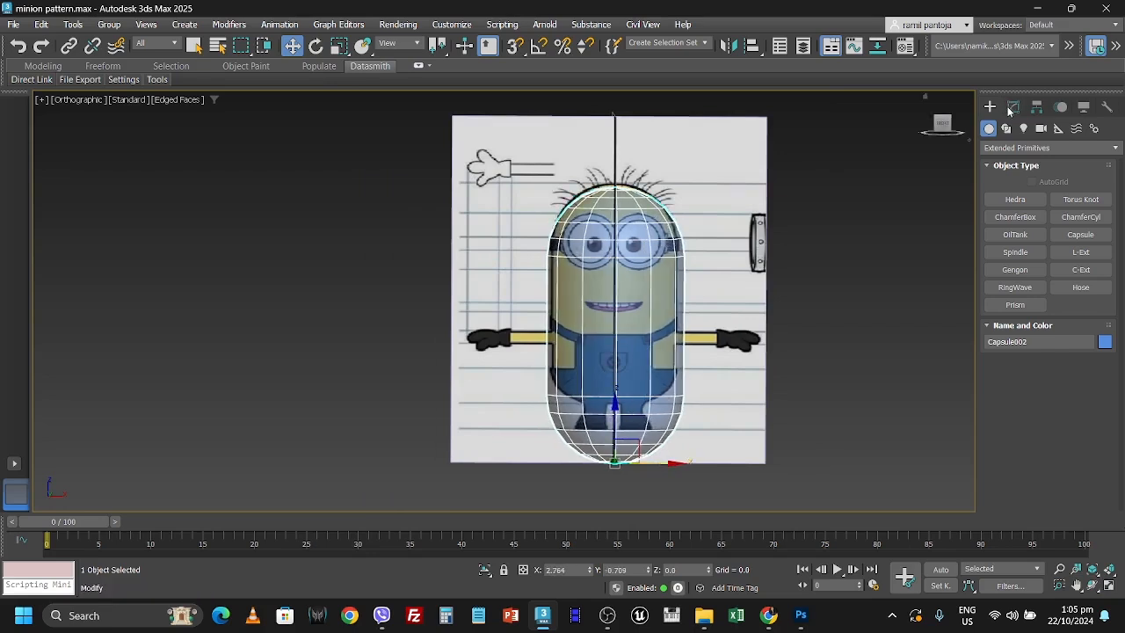
Reduce the capsule's height to about 272 and raise it to about Z 66 to match the minion's body
{"action": "left_click", "coordinate": [1015, 107]}
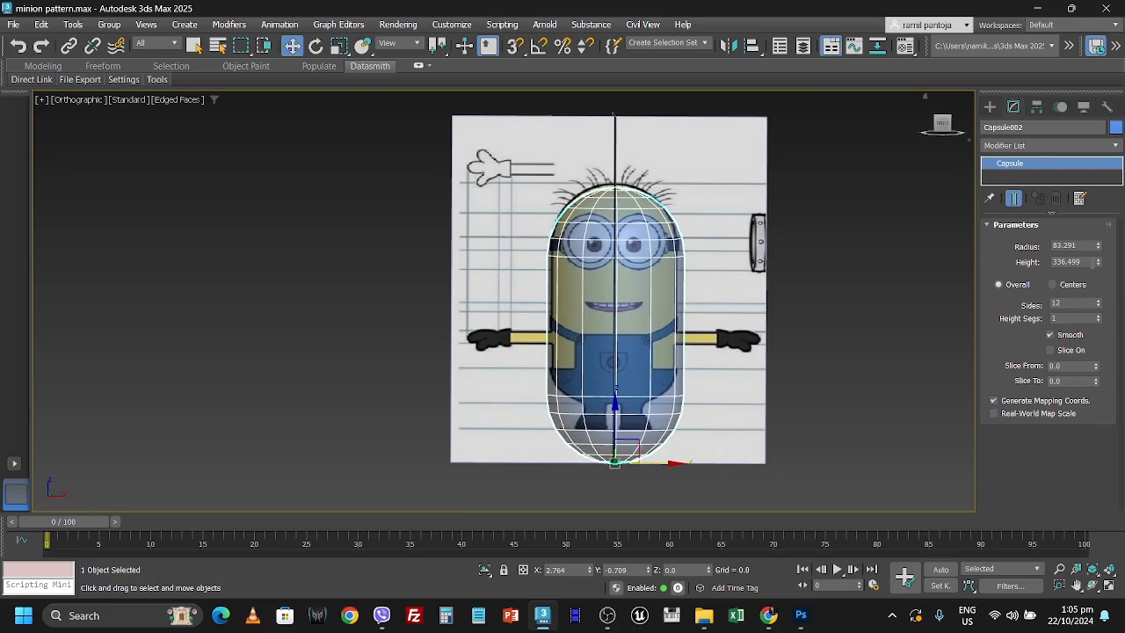
{"action": "left_click_drag", "start_coordinate": [1098, 265], "coordinate": [1097, 270]}
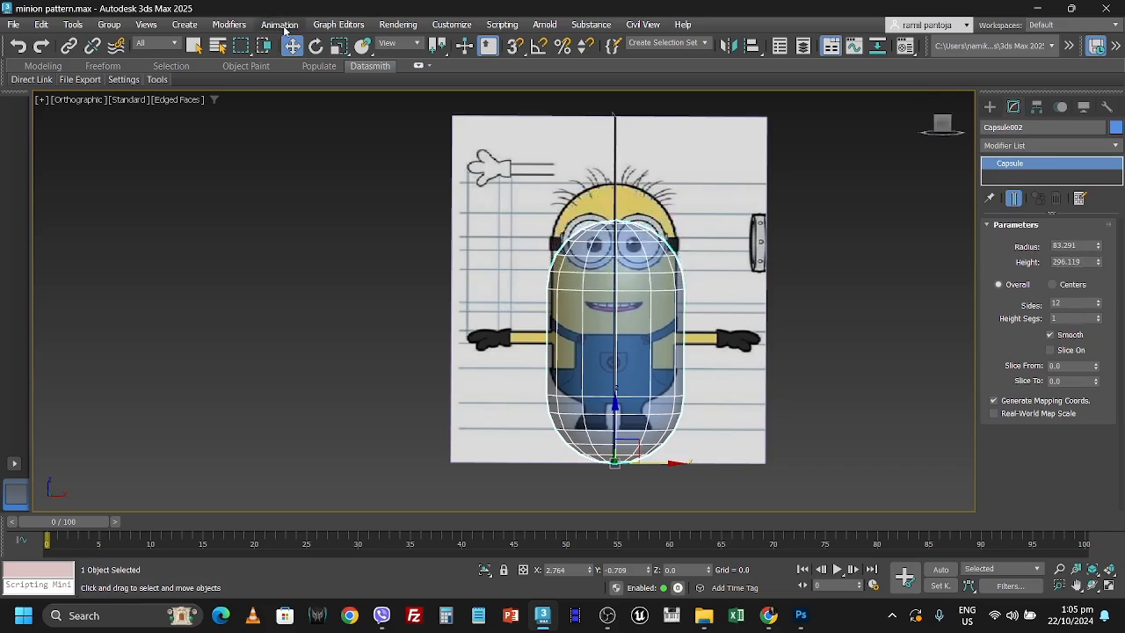
{"action": "left_click_drag", "start_coordinate": [614, 420], "coordinate": [612, 366]}
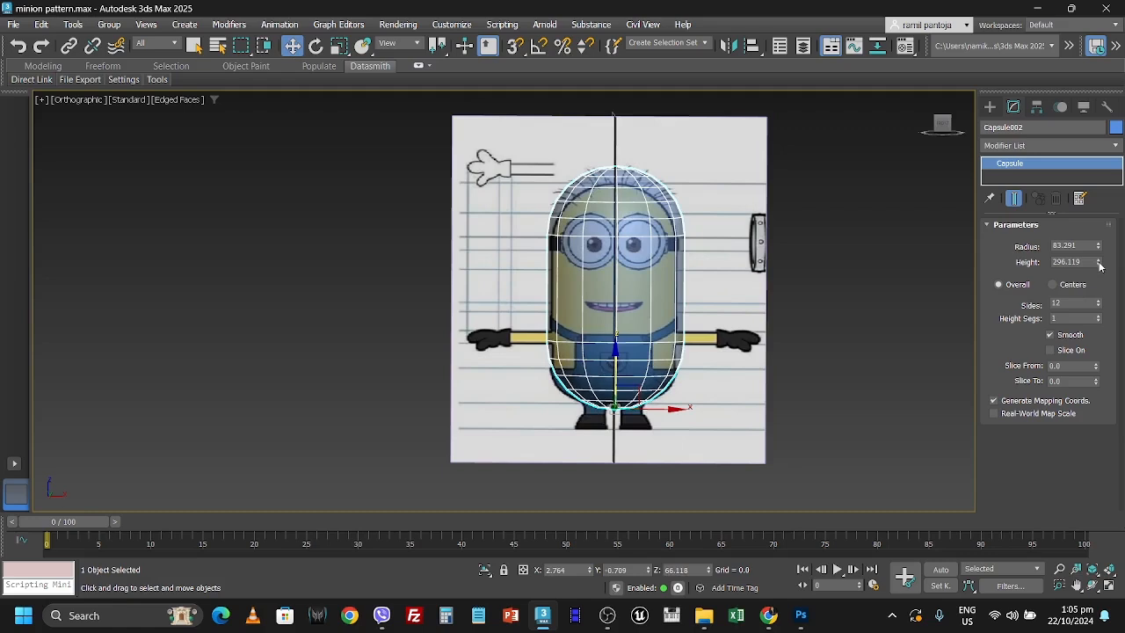
{"action": "left_click_drag", "start_coordinate": [1097, 262], "coordinate": [1098, 266]}
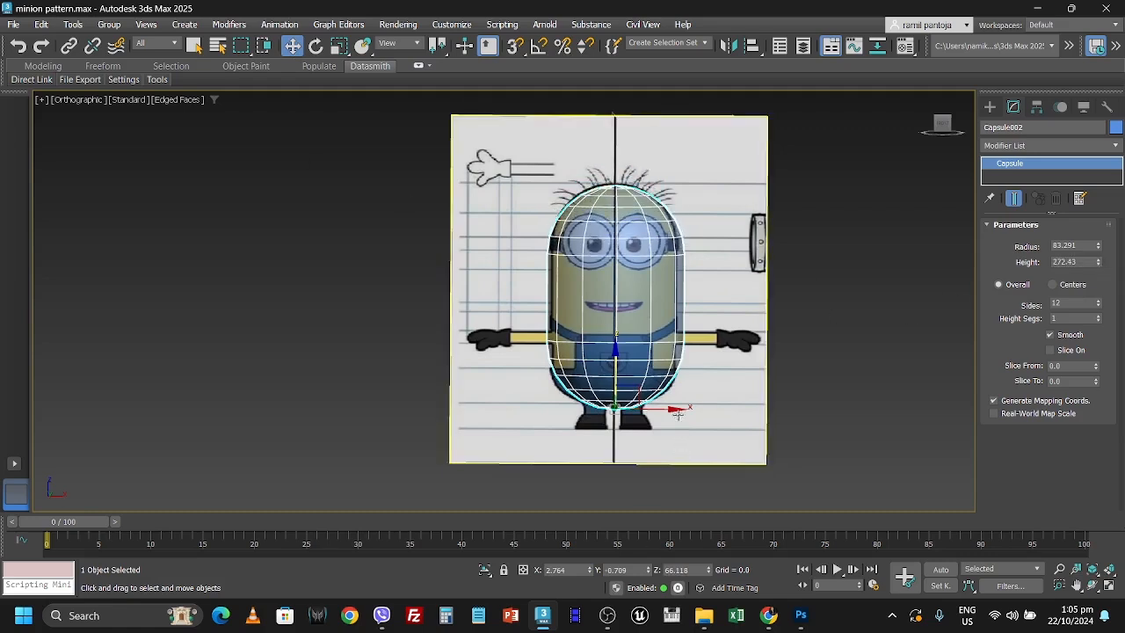
Shift the capsule to about X 1.3 and reduce its radius to about 76.6 to fit the body's width
{"action": "left_click_drag", "start_coordinate": [668, 411], "coordinate": [667, 411]}
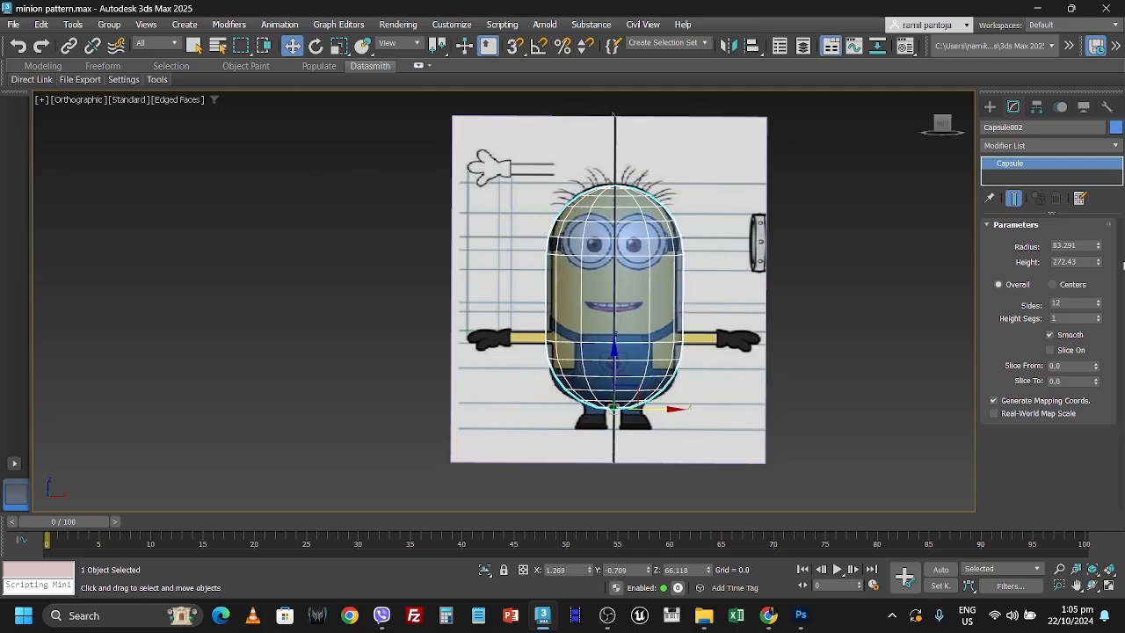
{"action": "left_click_drag", "start_coordinate": [1098, 253], "coordinate": [1098, 252]}
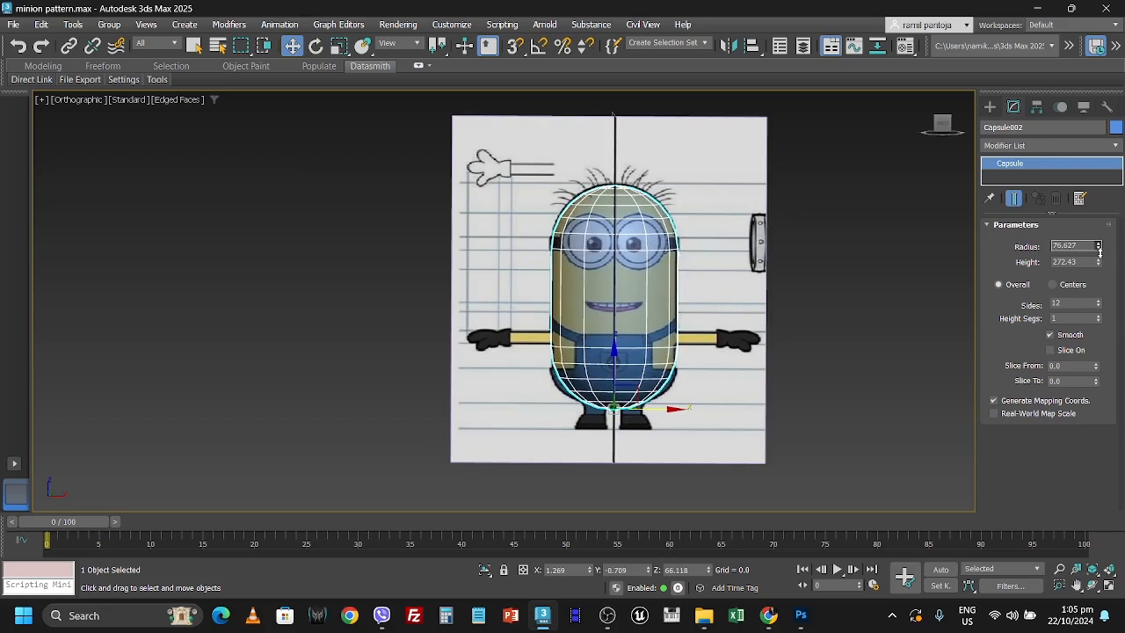
{"action": "left_click", "coordinate": [910, 252]}
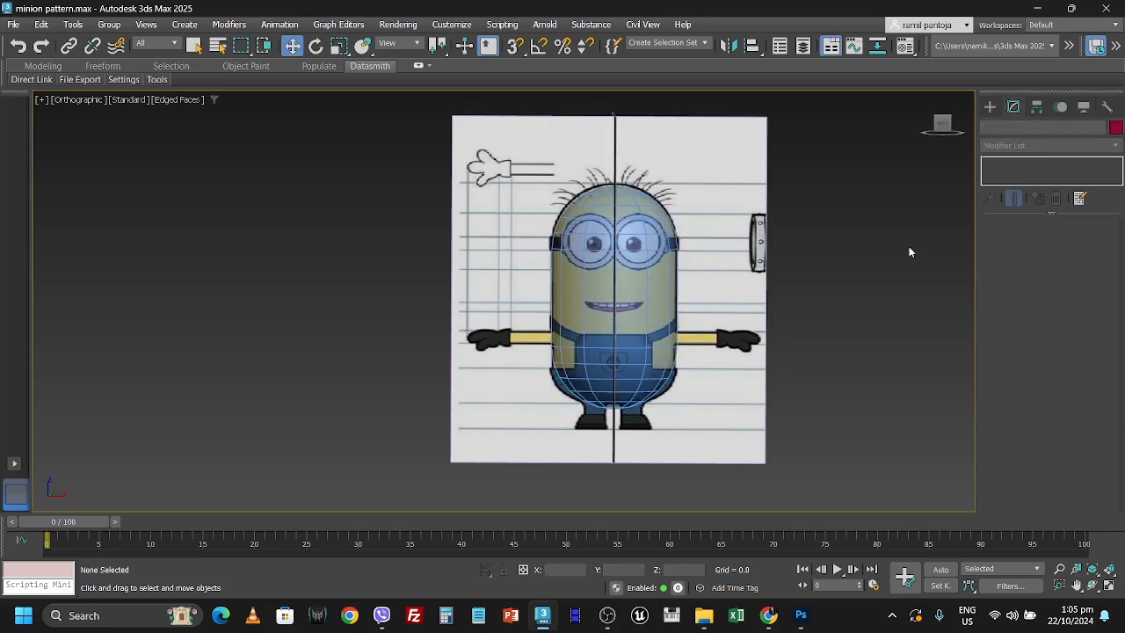
Give the capsule 4 height segments and convert it to an Editable Poly
{"action": "left_click", "coordinate": [642, 295]}
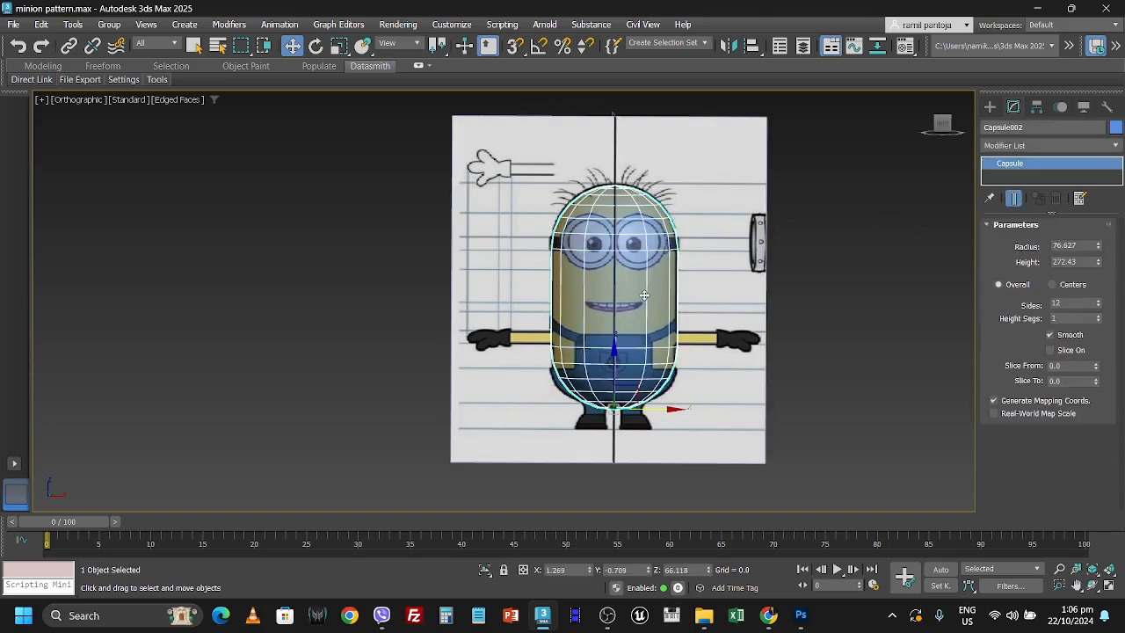
{"action": "left_click", "coordinate": [1097, 315]}
{"action": "left_click", "coordinate": [1098, 315]}
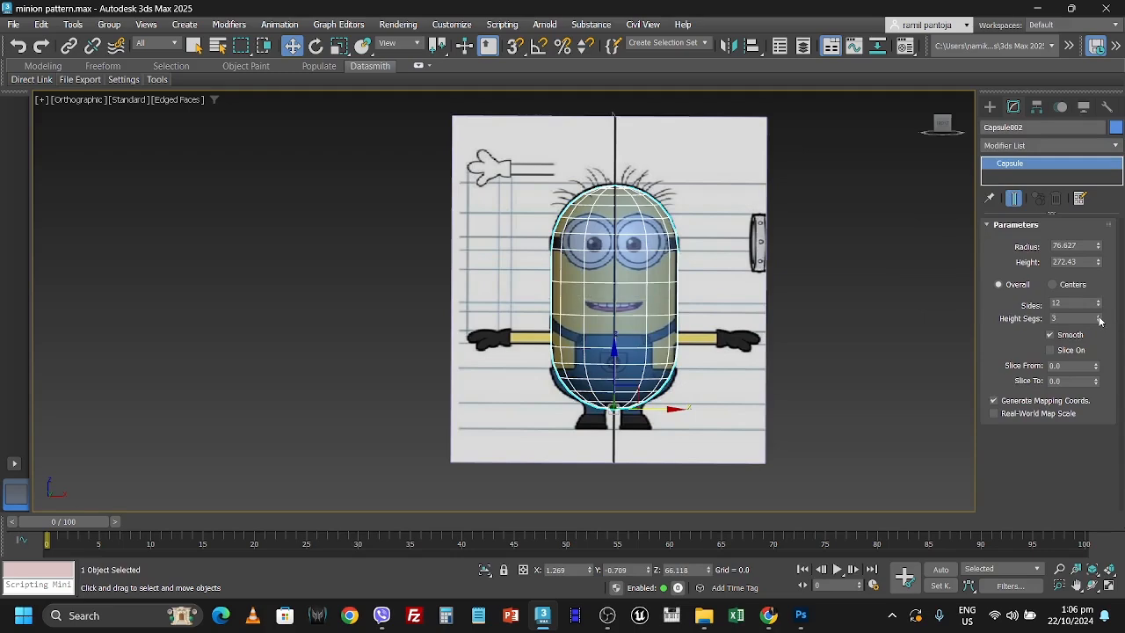
{"action": "left_click", "coordinate": [1097, 316]}
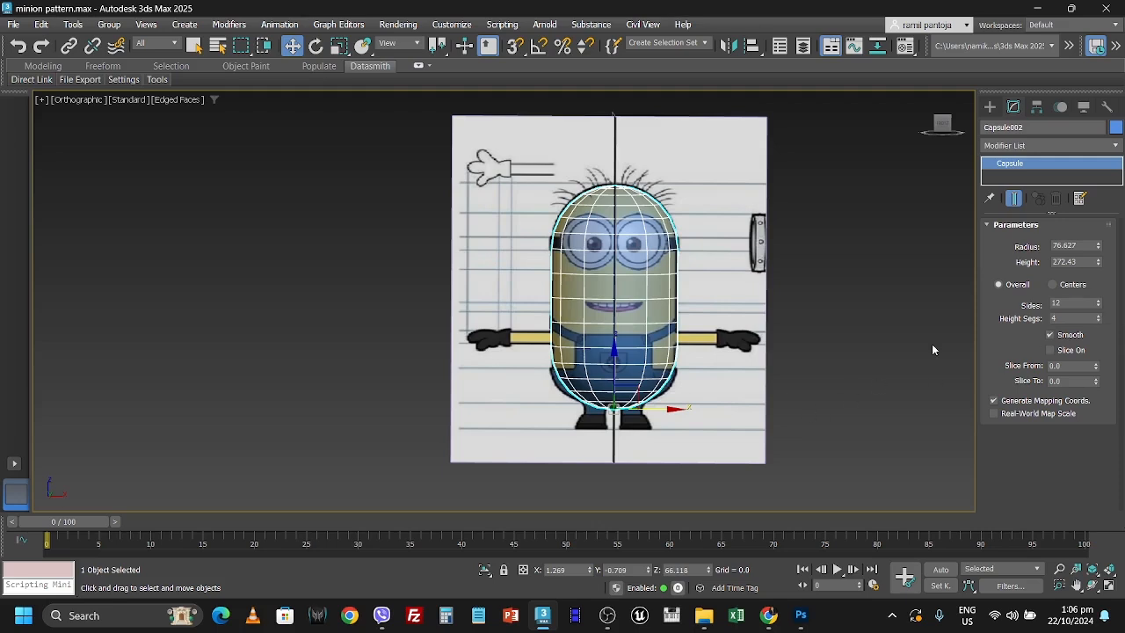
{"action": "right_click", "coordinate": [1012, 166]}
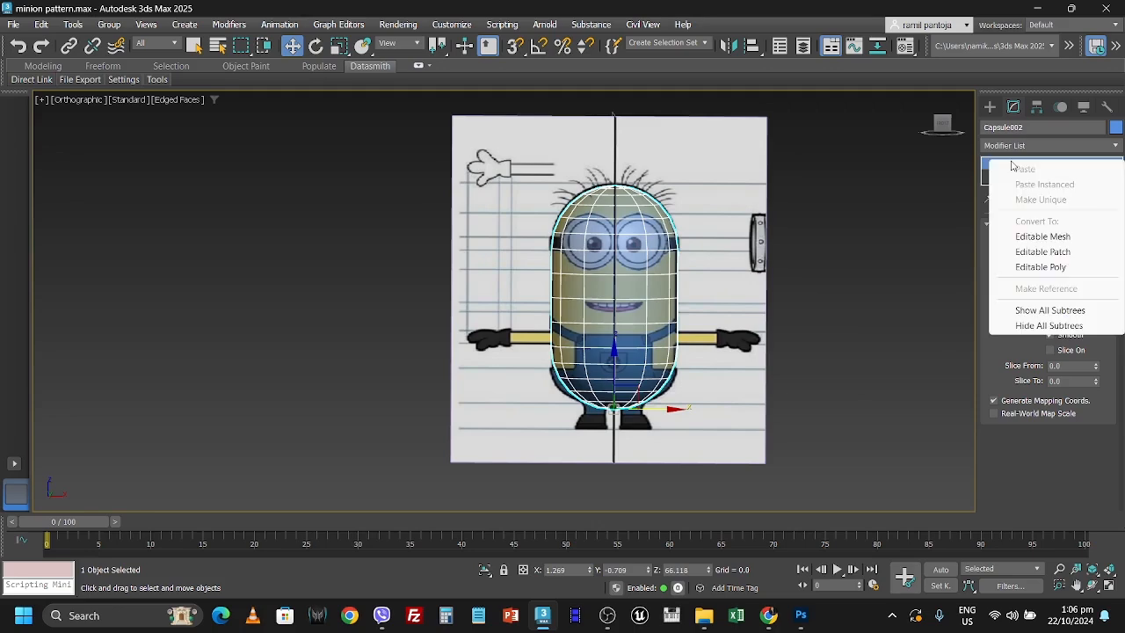
{"action": "left_click", "coordinate": [1040, 266]}
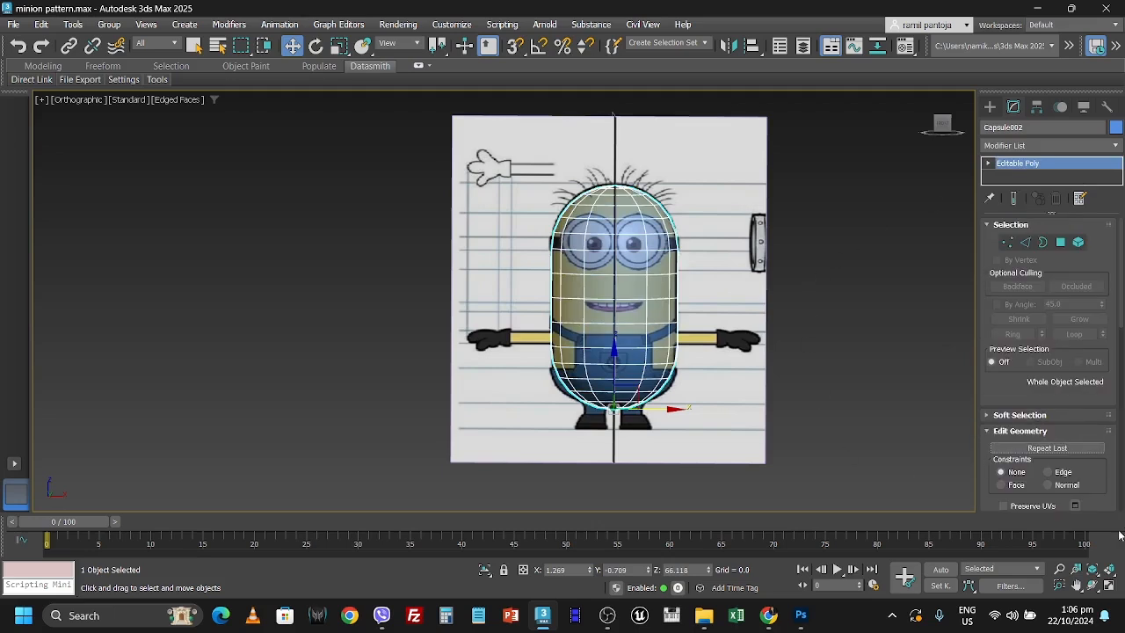
Switch to the four-viewport layout and add a TurboSmooth modifier to the capsule
{"action": "left_click", "coordinate": [1109, 586]}
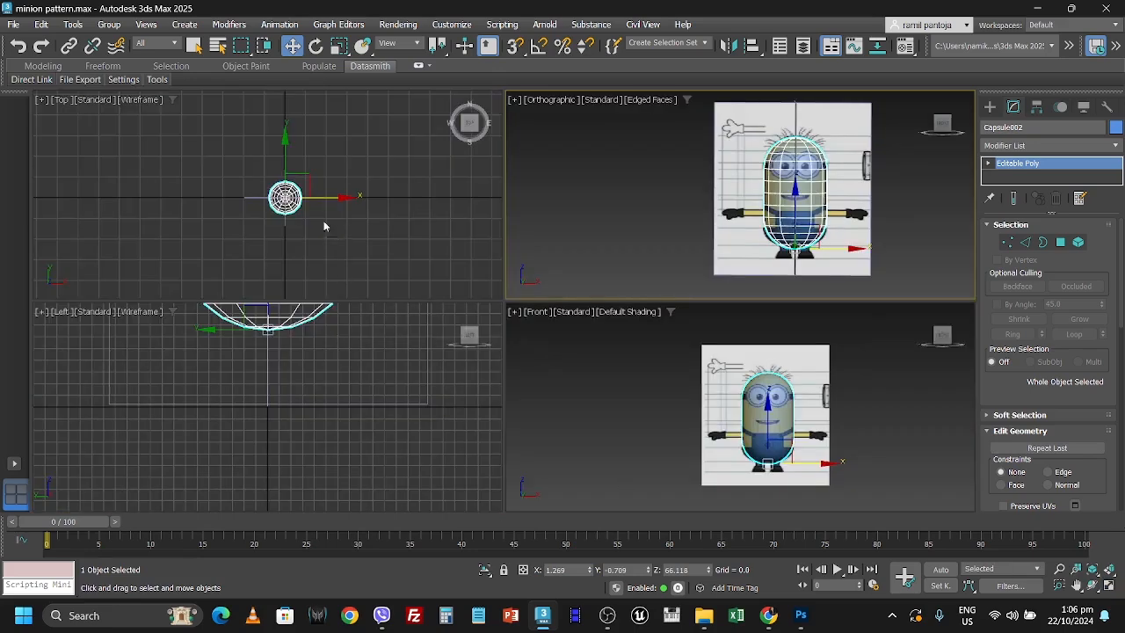
{"action": "scroll", "coordinate": [286, 188], "scroll_direction": "up", "scroll_amount": 6}
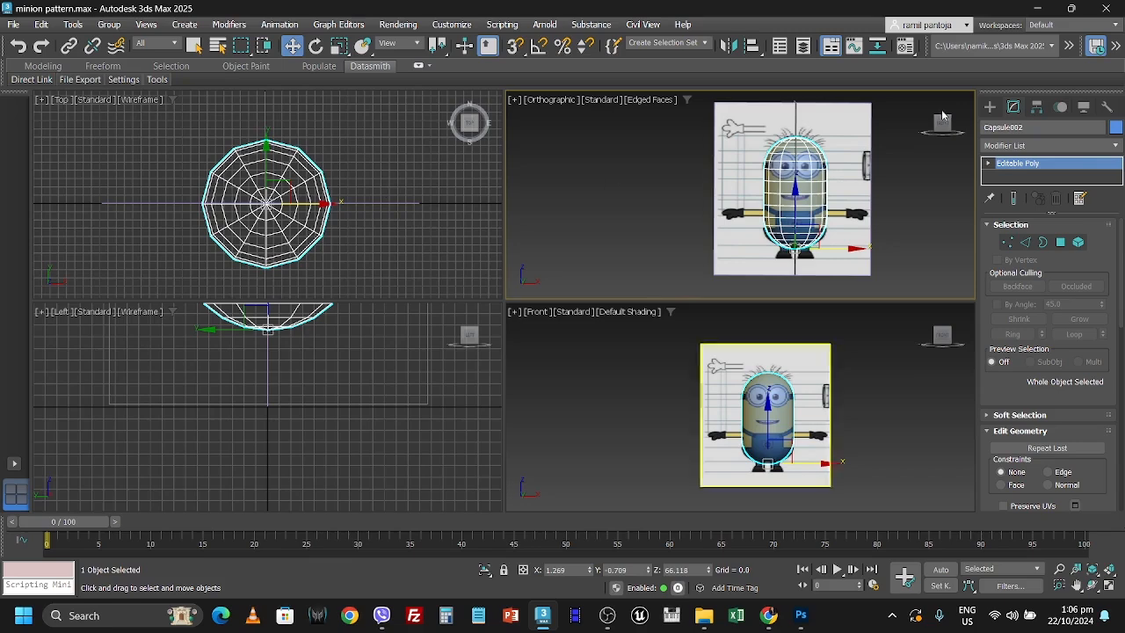
{"action": "left_click", "coordinate": [1116, 146]}
{"action": "left_click_drag", "start_coordinate": [1121, 200], "coordinate": [1121, 225]}
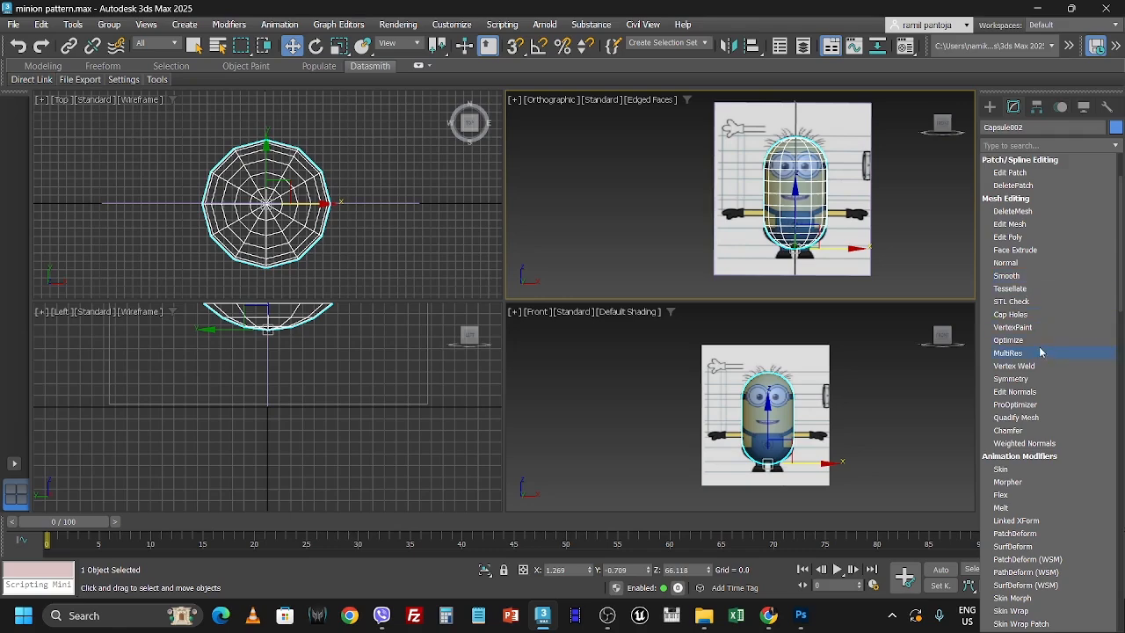
{"action": "scroll", "coordinate": [1039, 346], "scroll_direction": "up", "scroll_amount": 3}
{"action": "scroll", "coordinate": [1041, 350], "scroll_direction": "down", "scroll_amount": 4}
{"action": "scroll", "coordinate": [1040, 350], "scroll_direction": "down", "scroll_amount": 3}
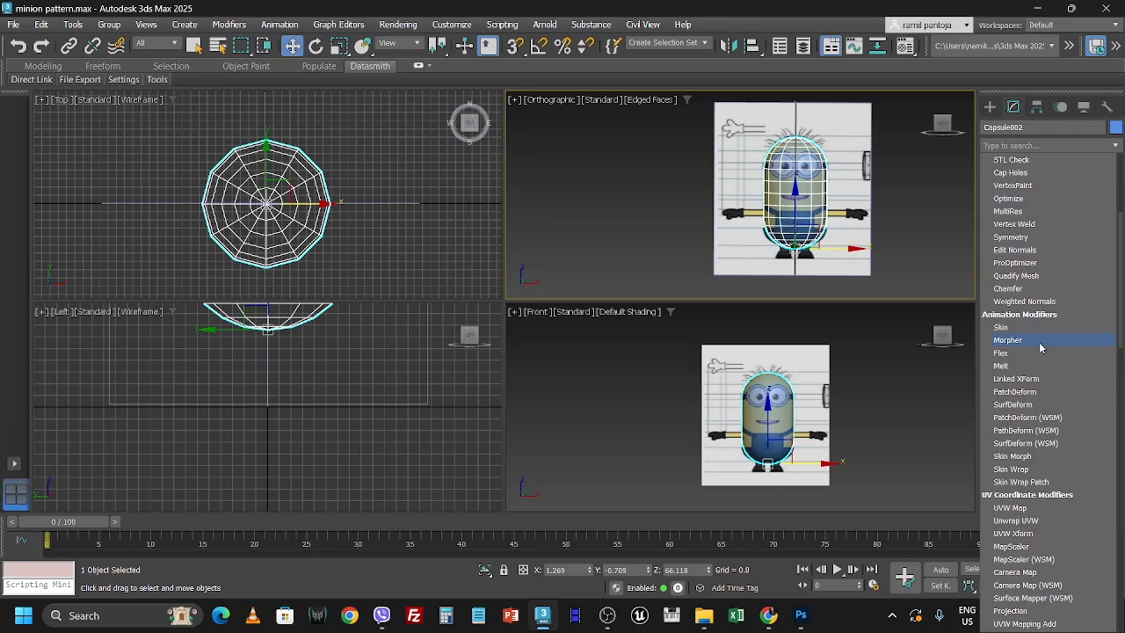
{"action": "scroll", "coordinate": [1040, 348], "scroll_direction": "down", "scroll_amount": 2}
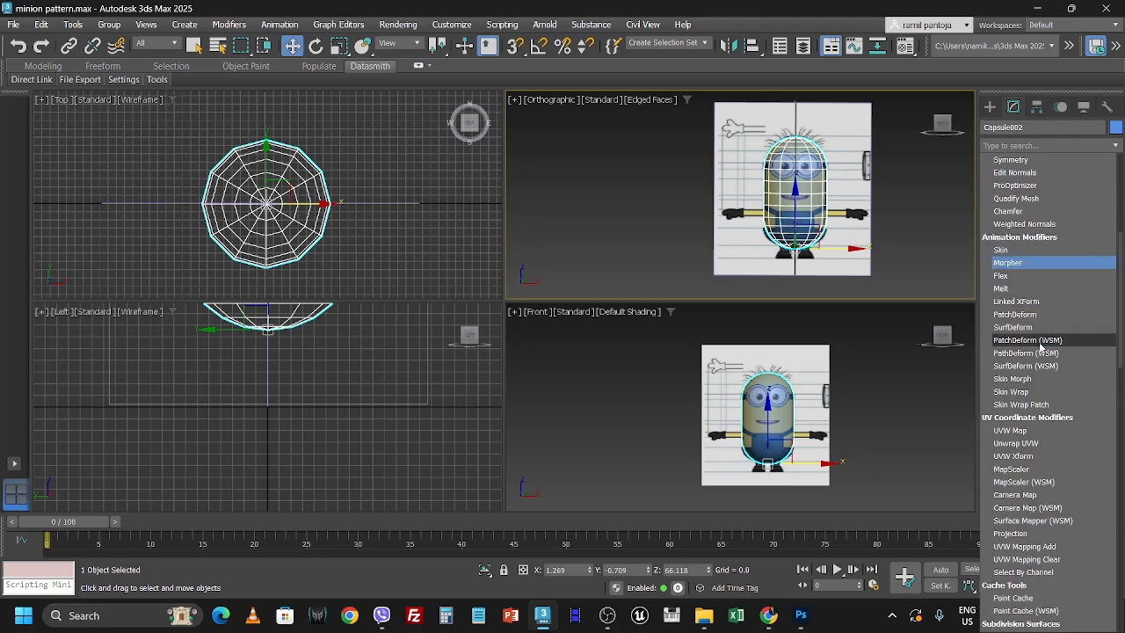
{"action": "scroll", "coordinate": [1039, 348], "scroll_direction": "up", "scroll_amount": 8}
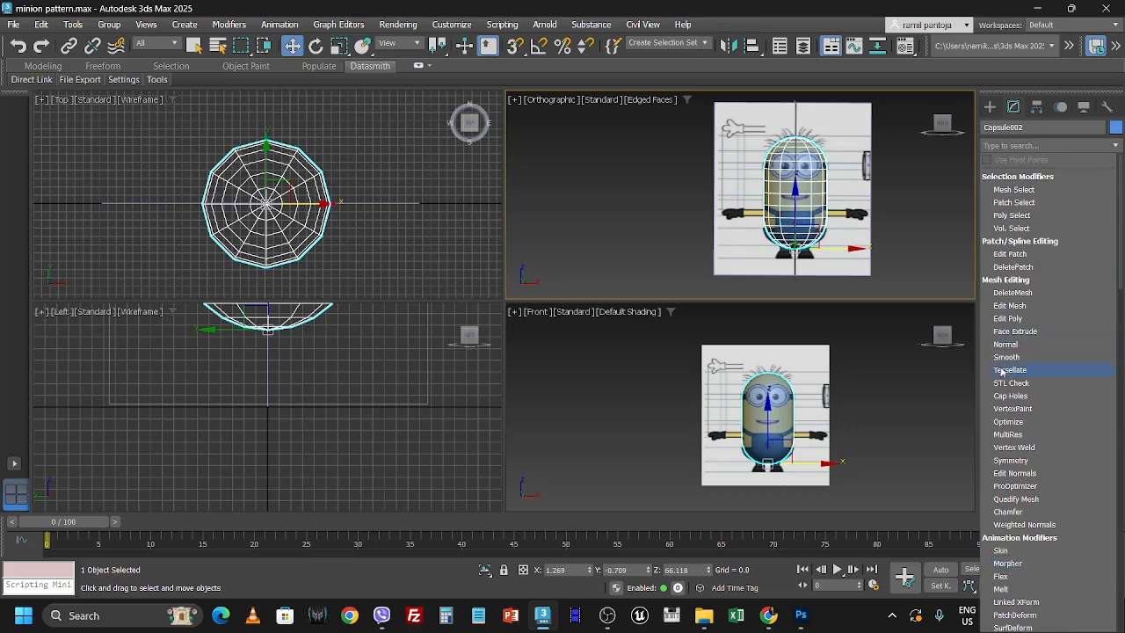
{"action": "scroll", "coordinate": [1020, 403], "scroll_direction": "down", "scroll_amount": 1}
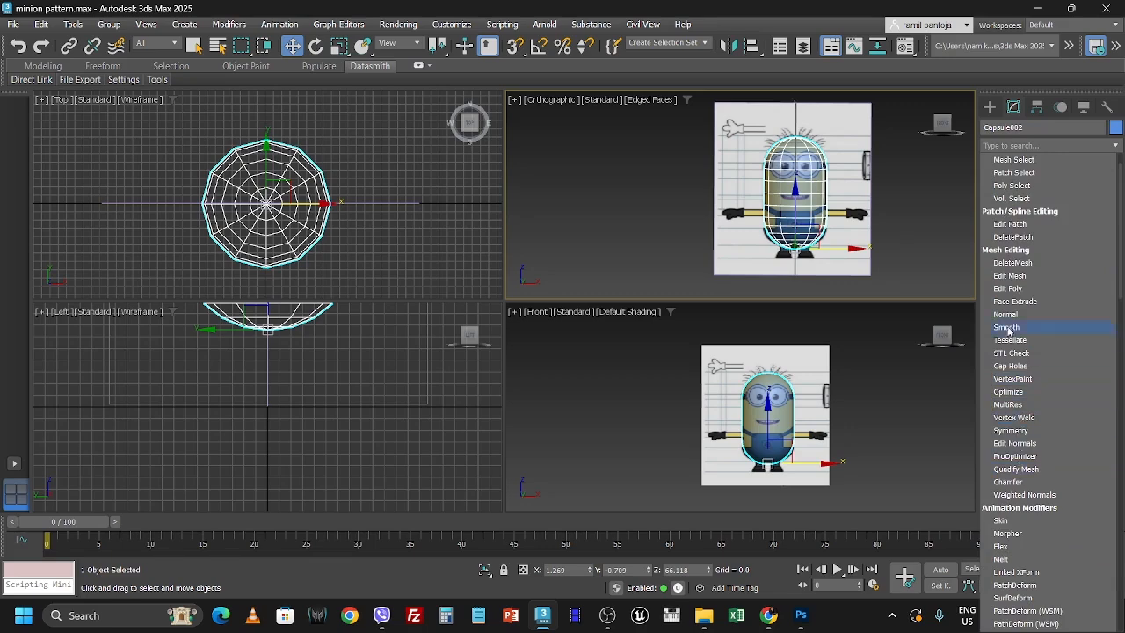
{"action": "scroll", "coordinate": [1010, 369], "scroll_direction": "down", "scroll_amount": 3}
{"action": "scroll", "coordinate": [1009, 369], "scroll_direction": "down", "scroll_amount": 5}
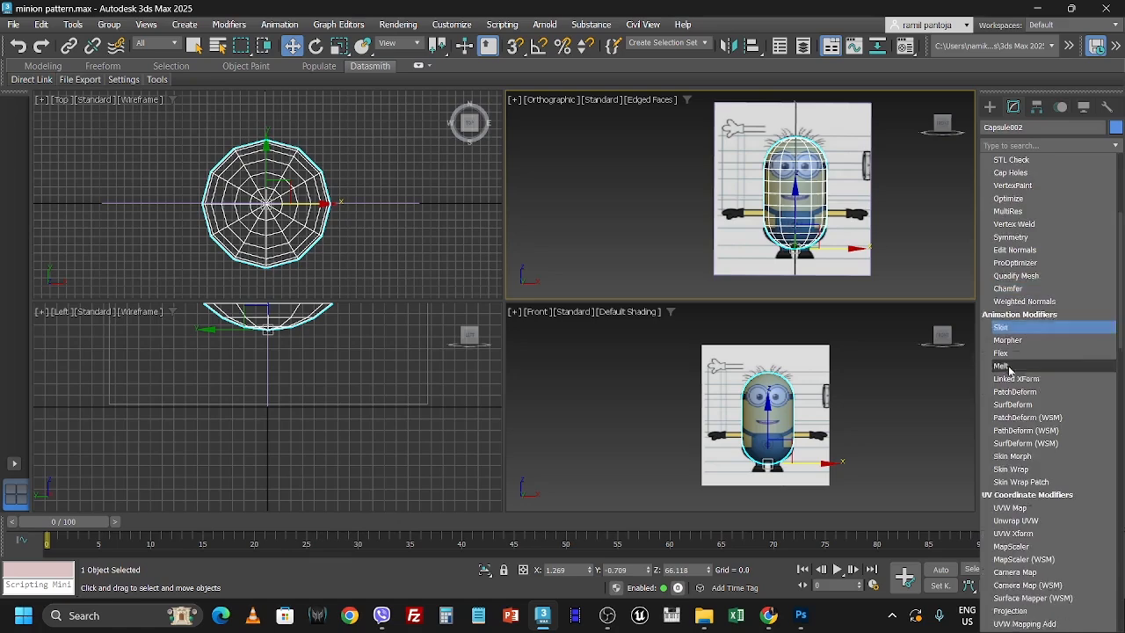
{"action": "scroll", "coordinate": [1010, 373], "scroll_direction": "down", "scroll_amount": 3}
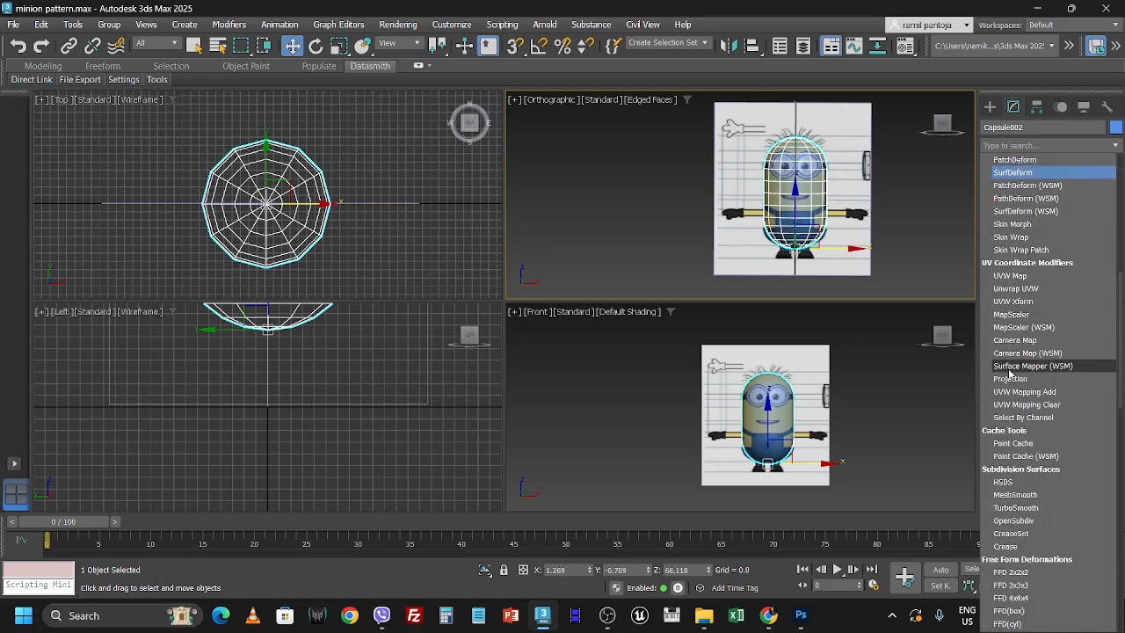
{"action": "scroll", "coordinate": [1010, 373], "scroll_direction": "down", "scroll_amount": 1}
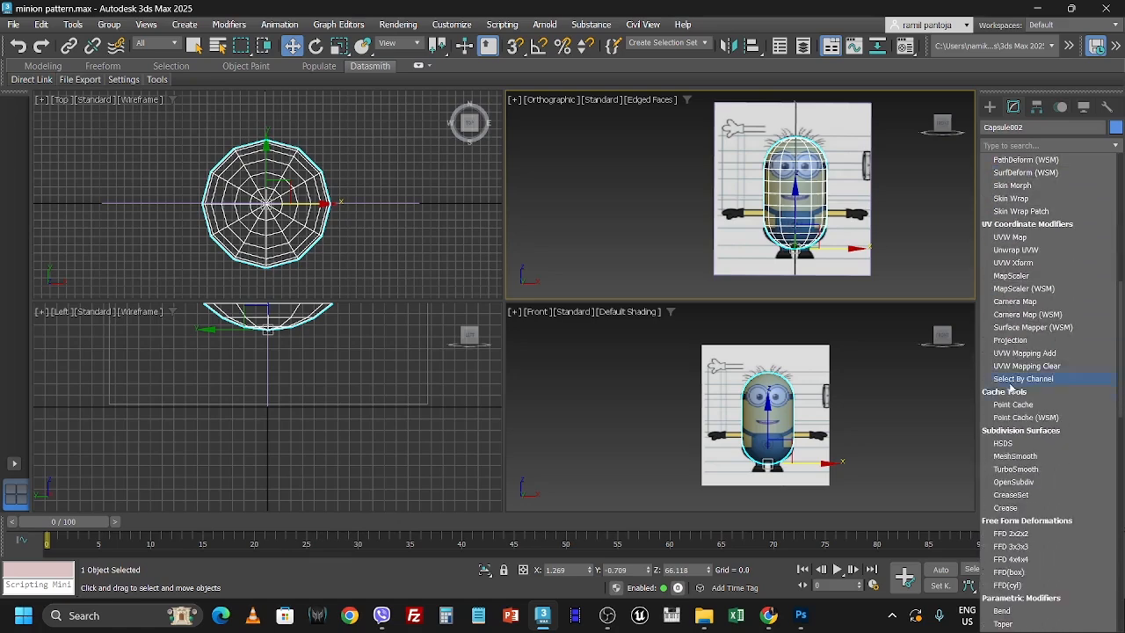
{"action": "left_click", "coordinate": [1028, 472]}
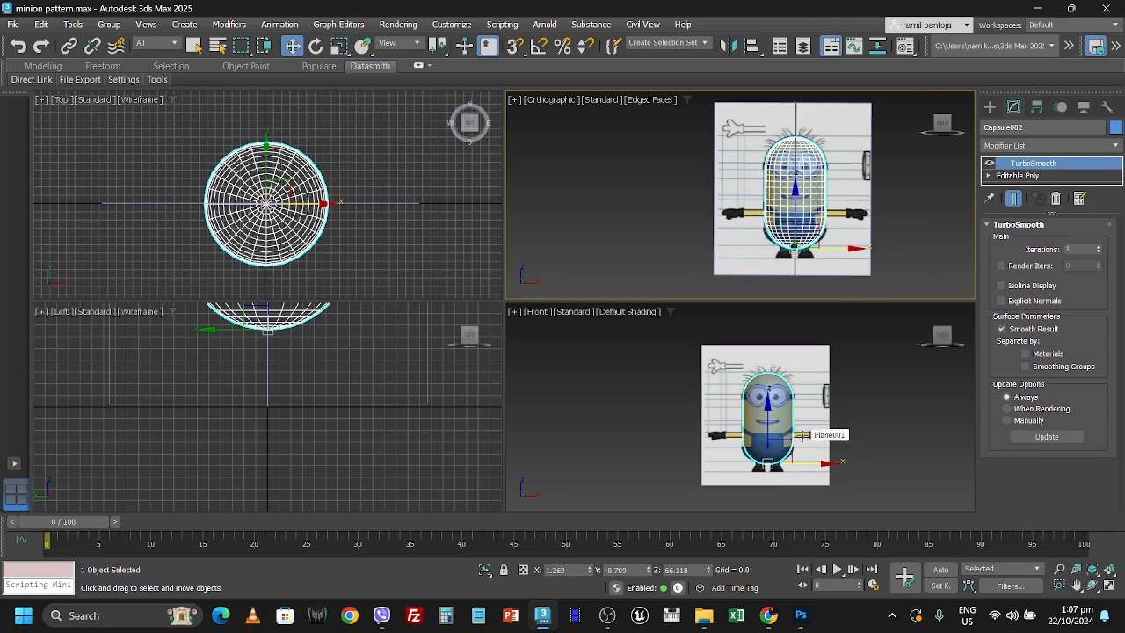
Display edged faces in the Front view and preview 2 TurboSmooth iterations before restoring 1
{"action": "left_click", "coordinate": [619, 312]}
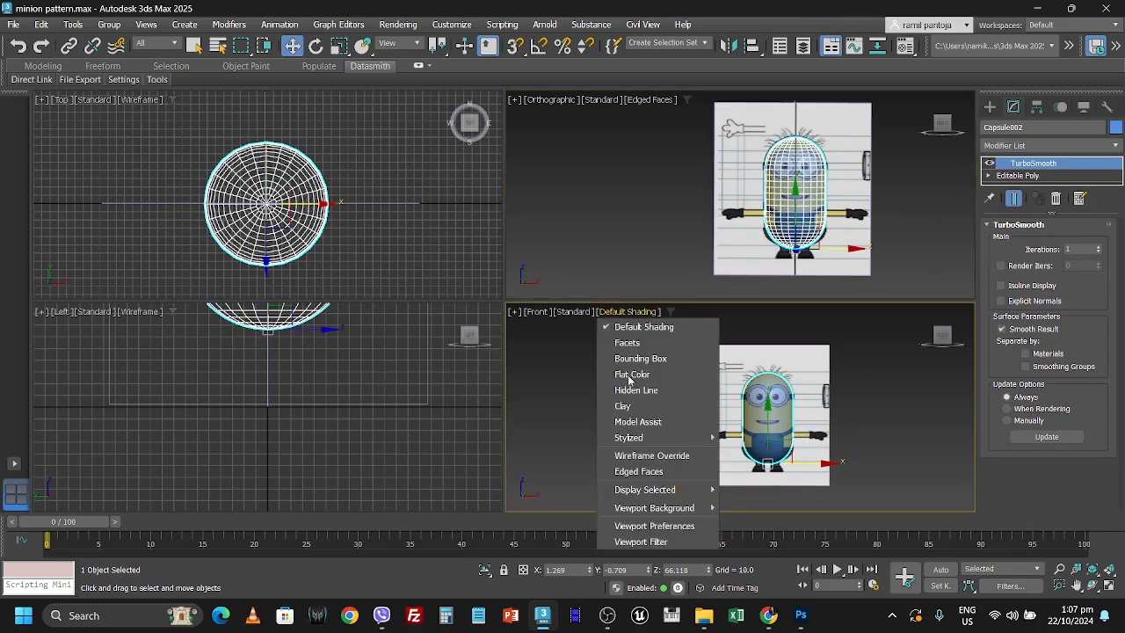
{"action": "left_click", "coordinate": [649, 474]}
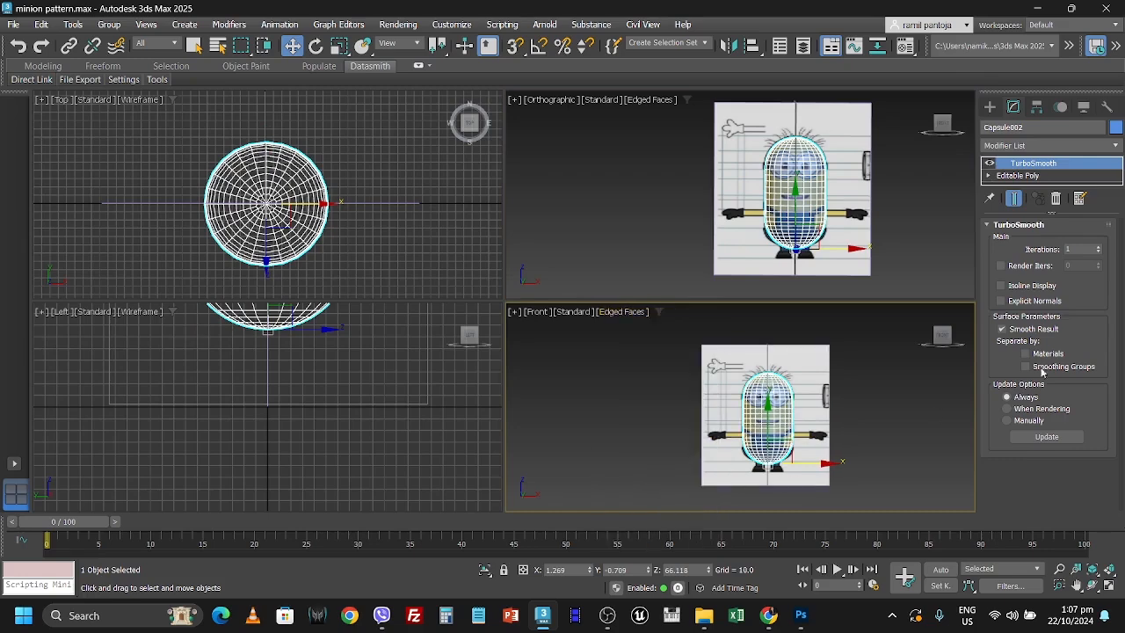
{"action": "left_click", "coordinate": [1099, 249]}
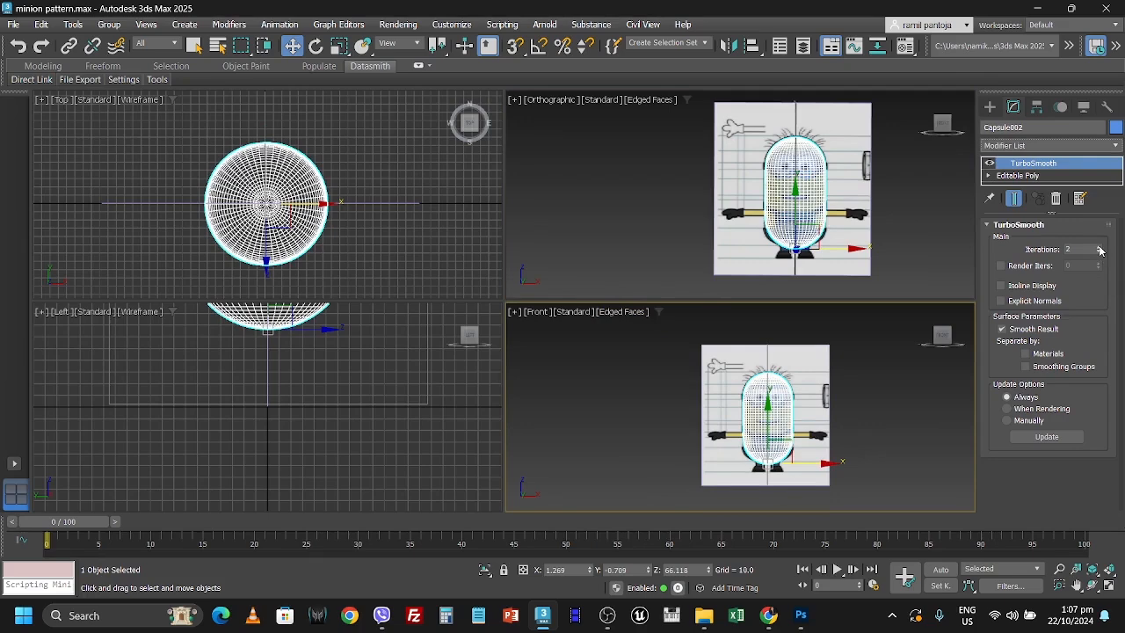
{"action": "left_click", "coordinate": [1099, 253]}
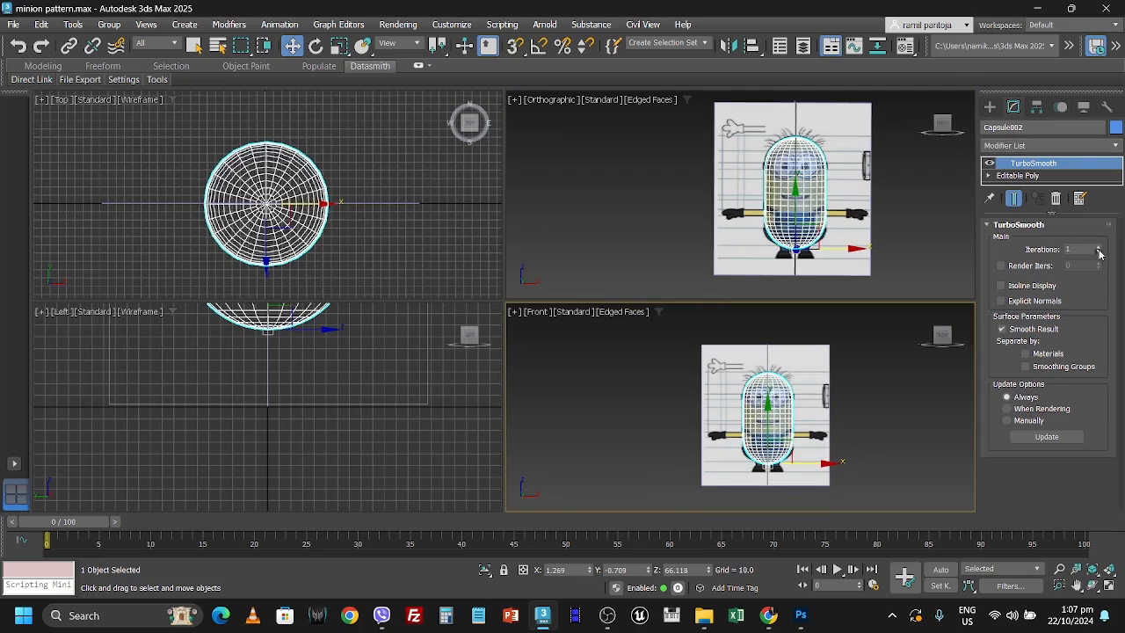
Turn off the TurboSmooth effect and enter the vertex level of the underlying Editable Poly
{"action": "left_click", "coordinate": [990, 164]}
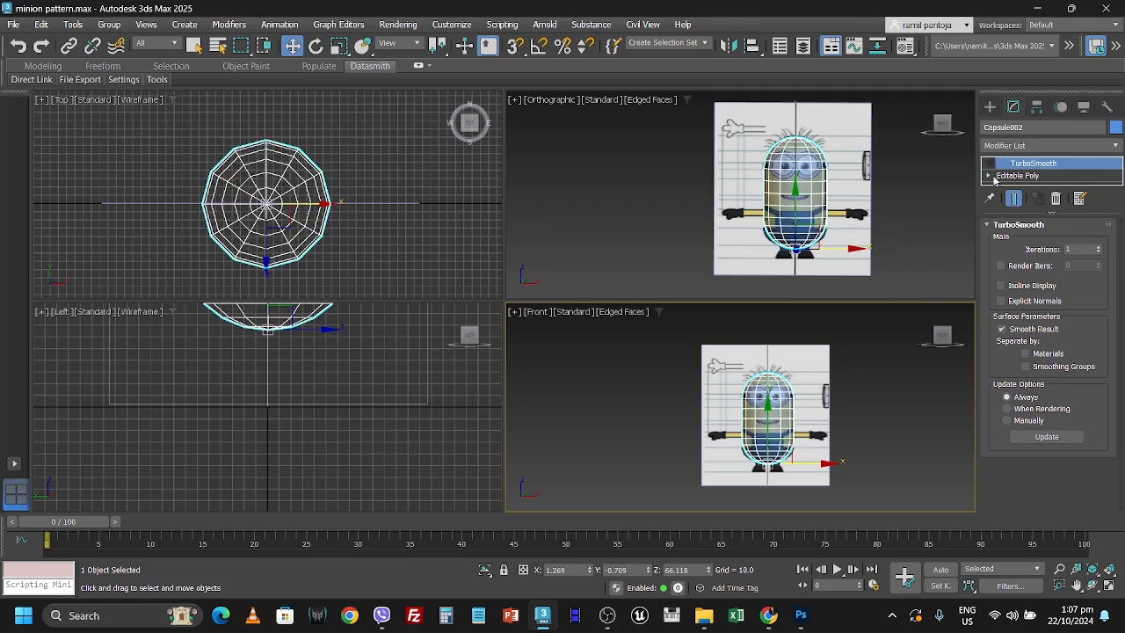
{"action": "left_click", "coordinate": [1020, 176]}
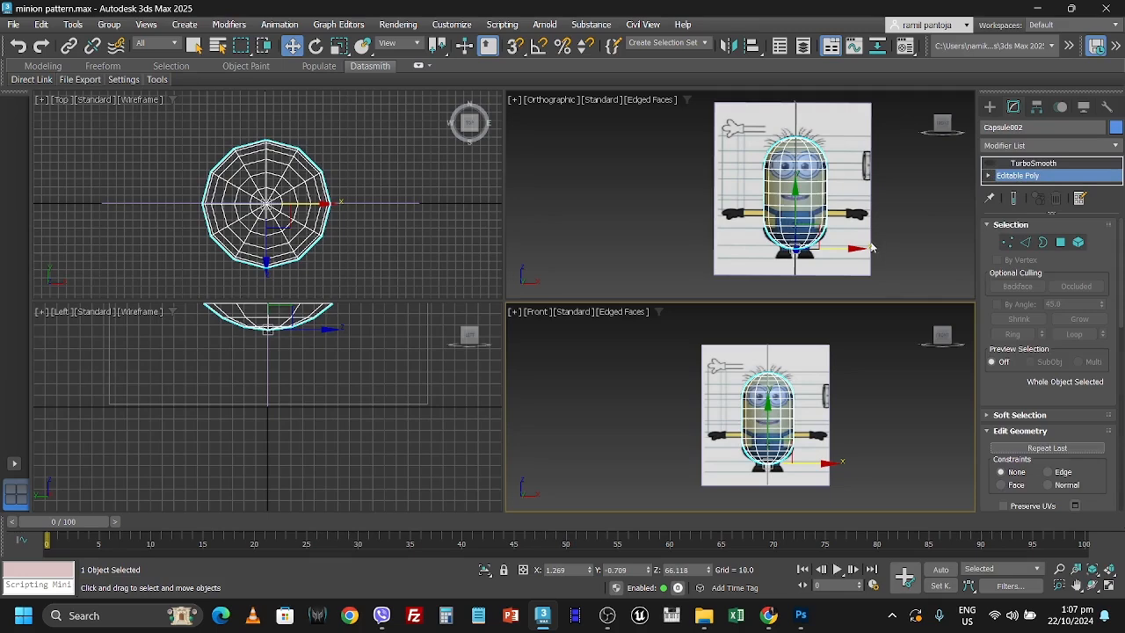
{"action": "scroll", "coordinate": [870, 247], "scroll_direction": "up", "scroll_amount": 5}
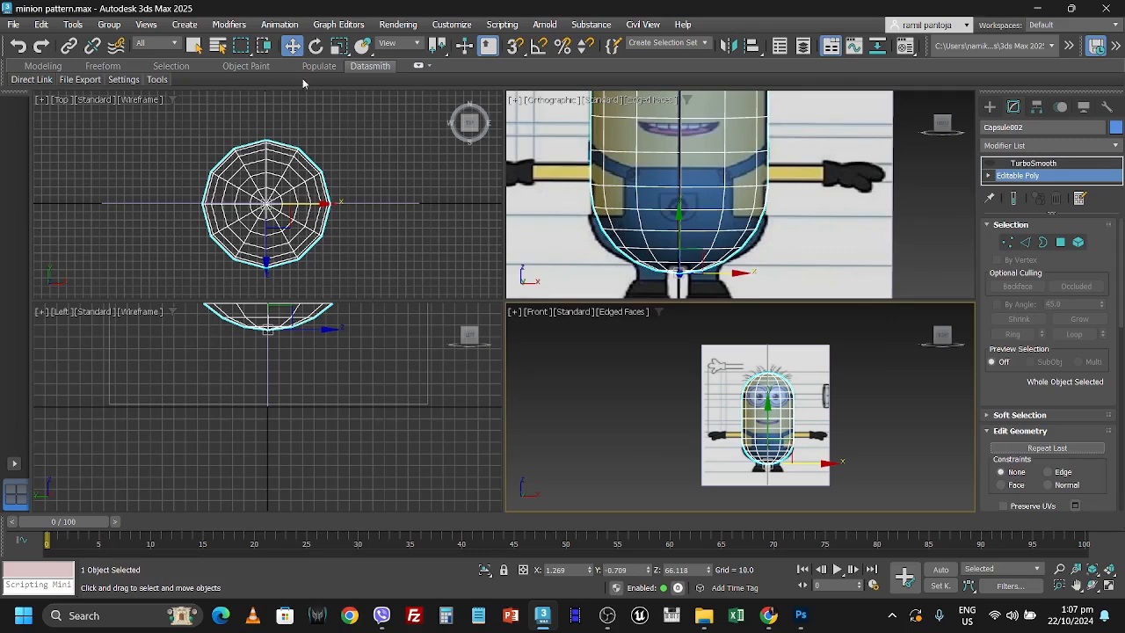
{"action": "left_click", "coordinate": [987, 177]}
{"action": "left_click", "coordinate": [1008, 242]}
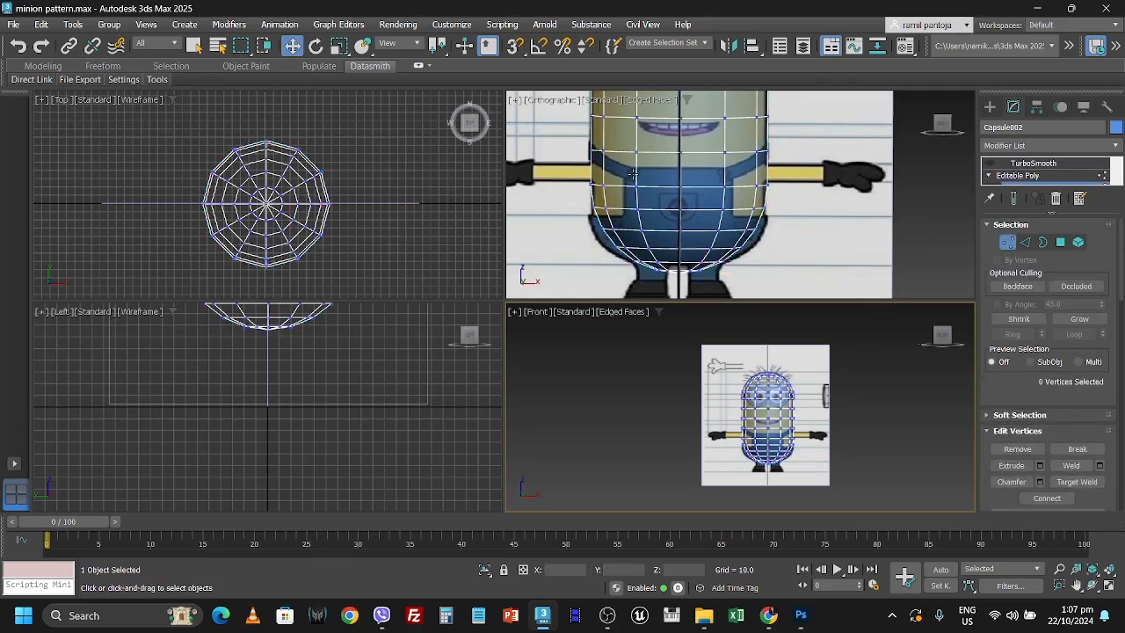
Lower the vertex ring just below the mouth slightly and adjust the ring beneath it to about Z 142
{"action": "left_click_drag", "start_coordinate": [546, 136], "coordinate": [771, 161]}
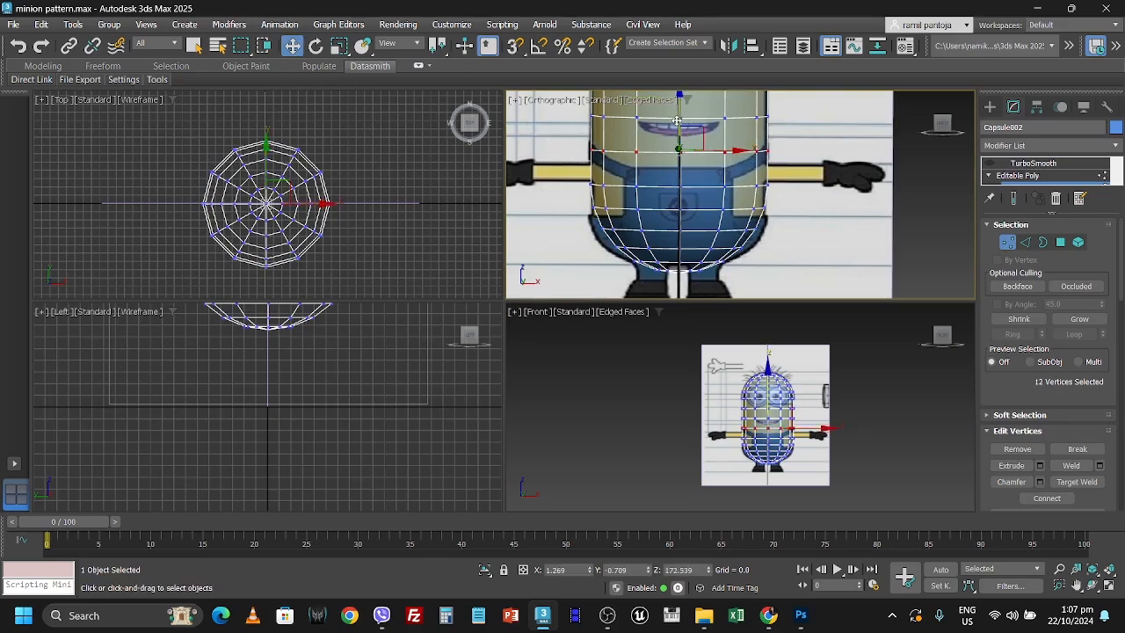
{"action": "left_click_drag", "start_coordinate": [677, 120], "coordinate": [678, 127]}
{"action": "left_click_drag", "start_coordinate": [807, 209], "coordinate": [577, 186]}
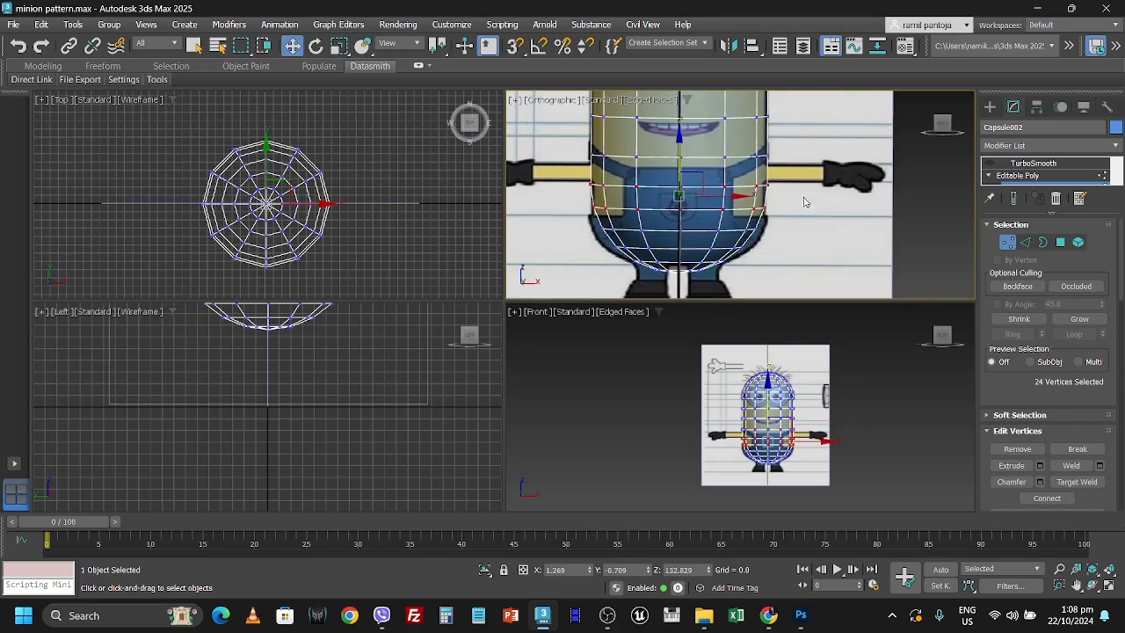
{"action": "left_click_drag", "start_coordinate": [801, 200], "coordinate": [580, 185]}
{"action": "left_click_drag", "start_coordinate": [680, 168], "coordinate": [681, 167]}
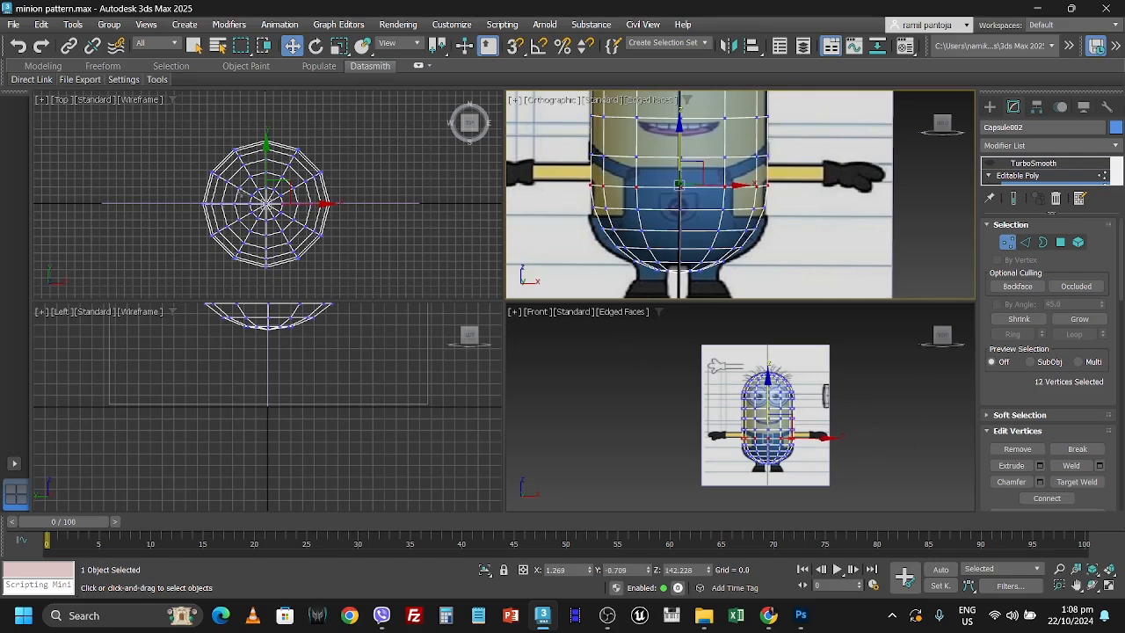
Switch the Orthographic view to the Right view and select the central vertical edge on the body's side at arm height
{"action": "scroll", "coordinate": [211, 378], "scroll_direction": "down", "scroll_amount": 3}
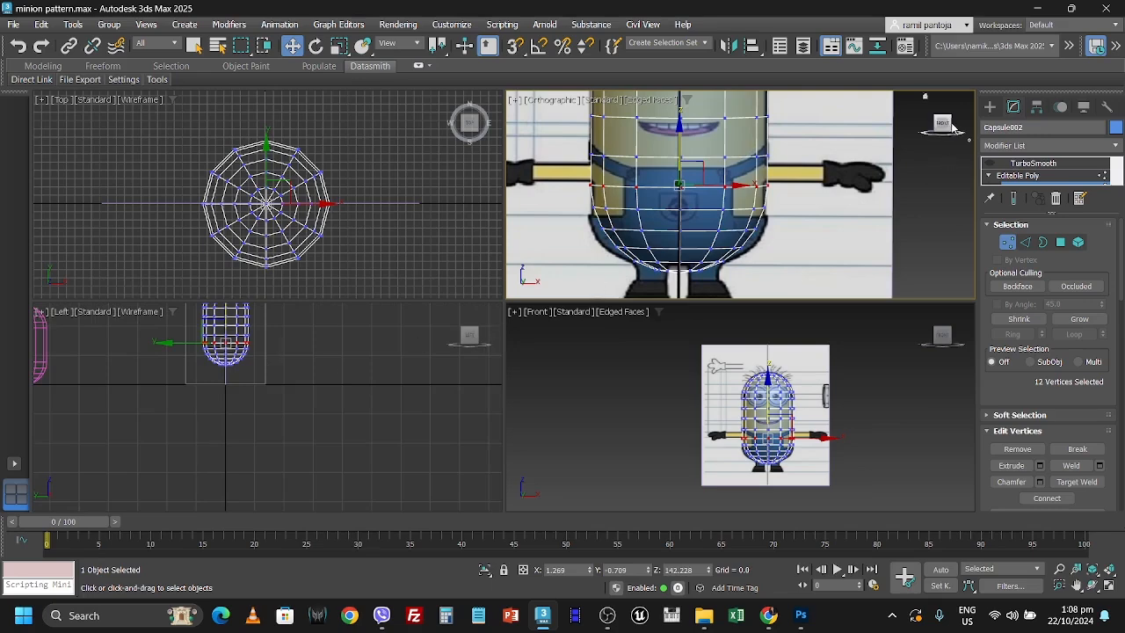
{"action": "left_click", "coordinate": [950, 127]}
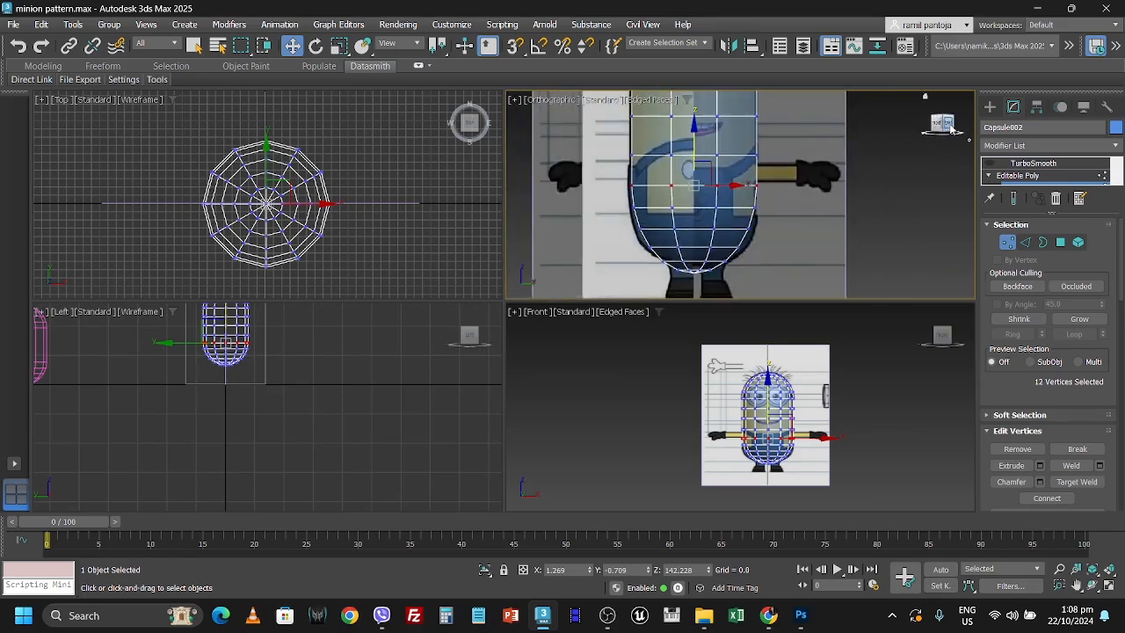
{"action": "left_click", "coordinate": [950, 126]}
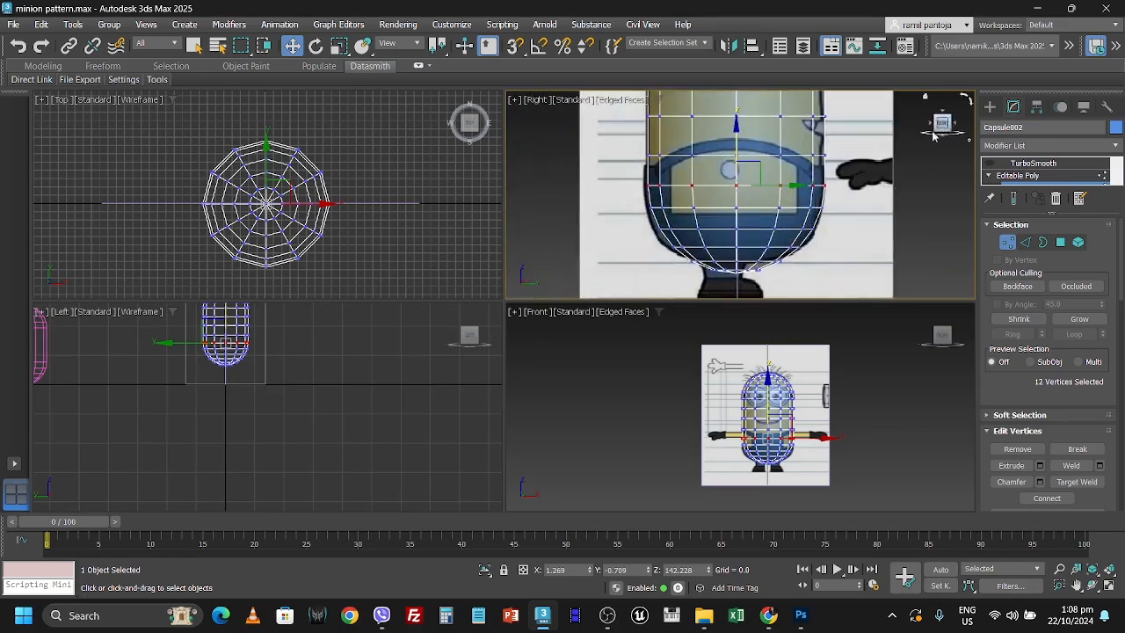
{"action": "scroll", "coordinate": [776, 197], "scroll_direction": "up", "scroll_amount": 3}
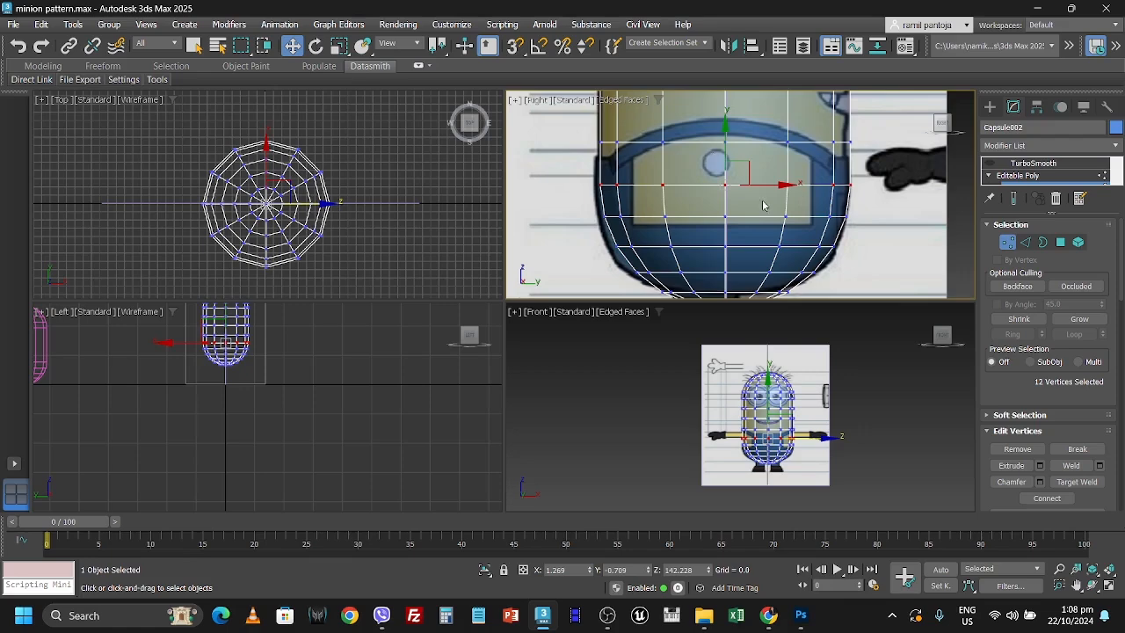
{"action": "left_click", "coordinate": [990, 176]}
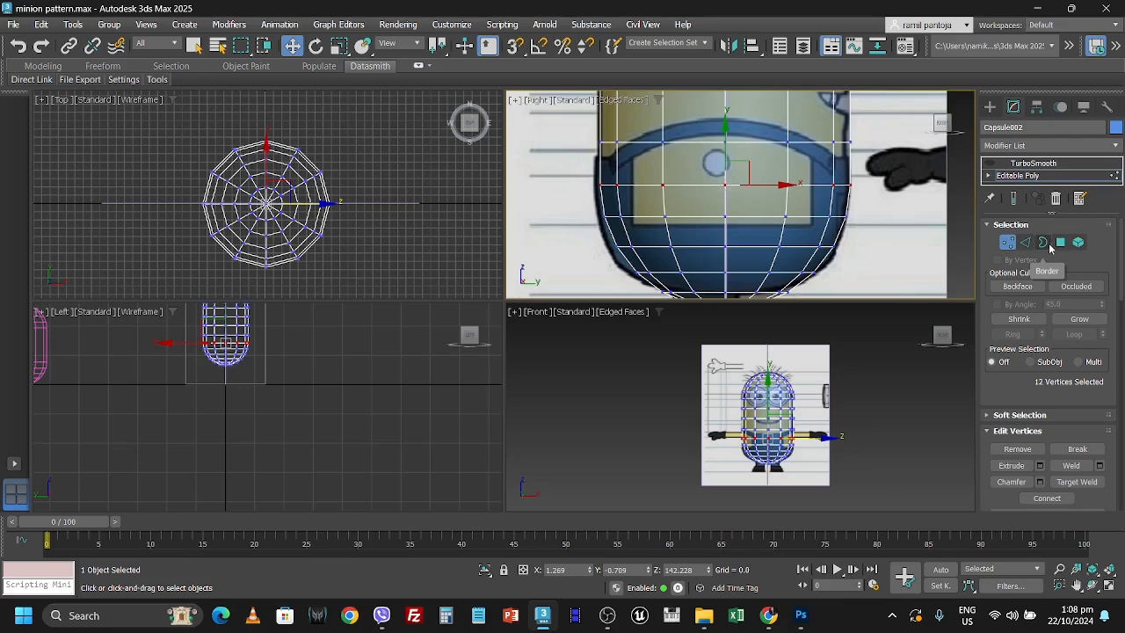
{"action": "left_click", "coordinate": [1025, 243]}
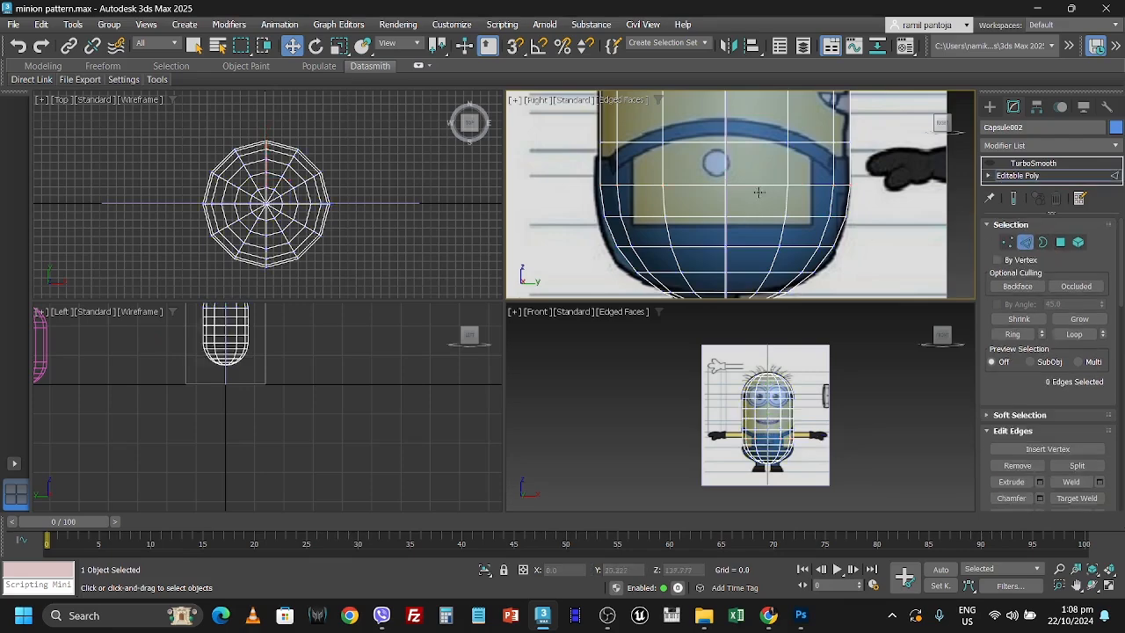
{"action": "left_click", "coordinate": [718, 166]}
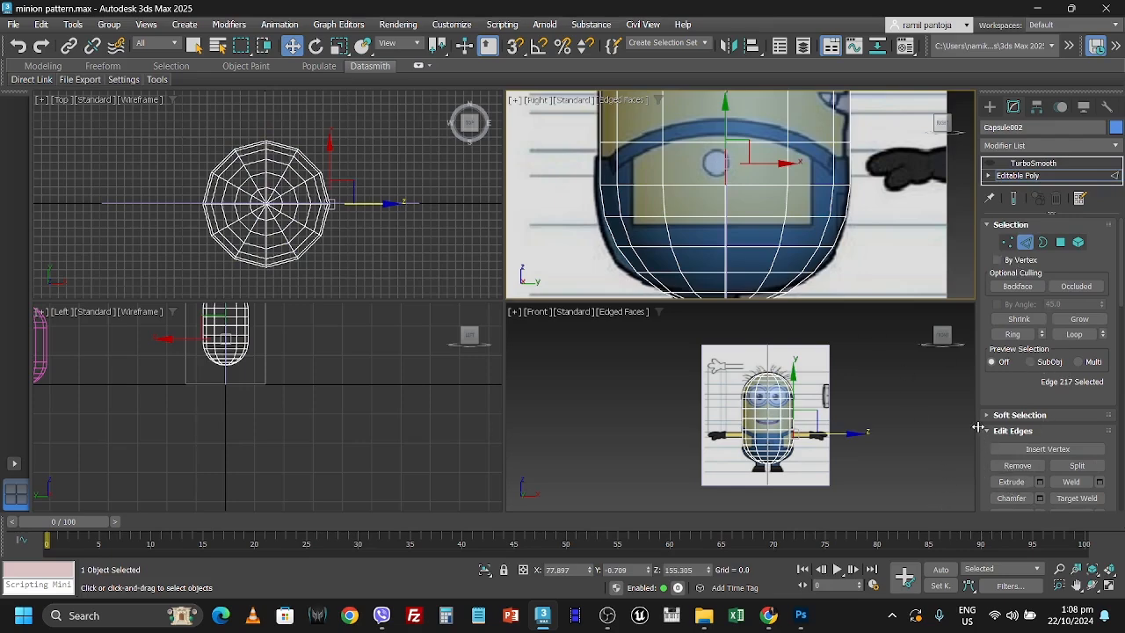
{"action": "left_click", "coordinate": [1041, 499]}
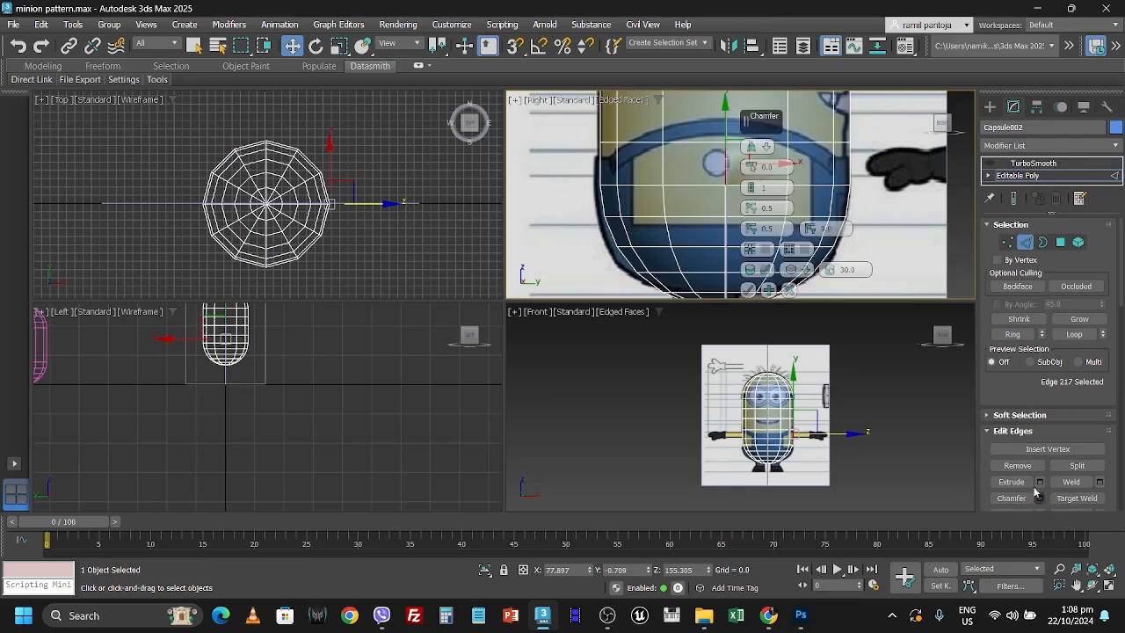
{"action": "left_click", "coordinate": [792, 292]}
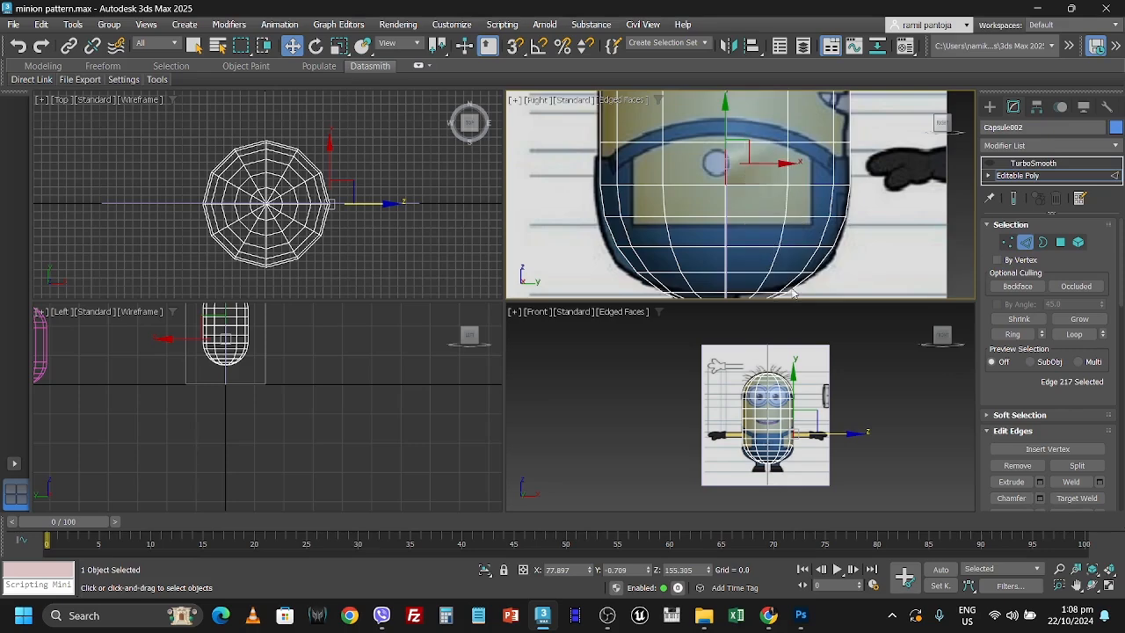
{"action": "right_click", "coordinate": [722, 198]}
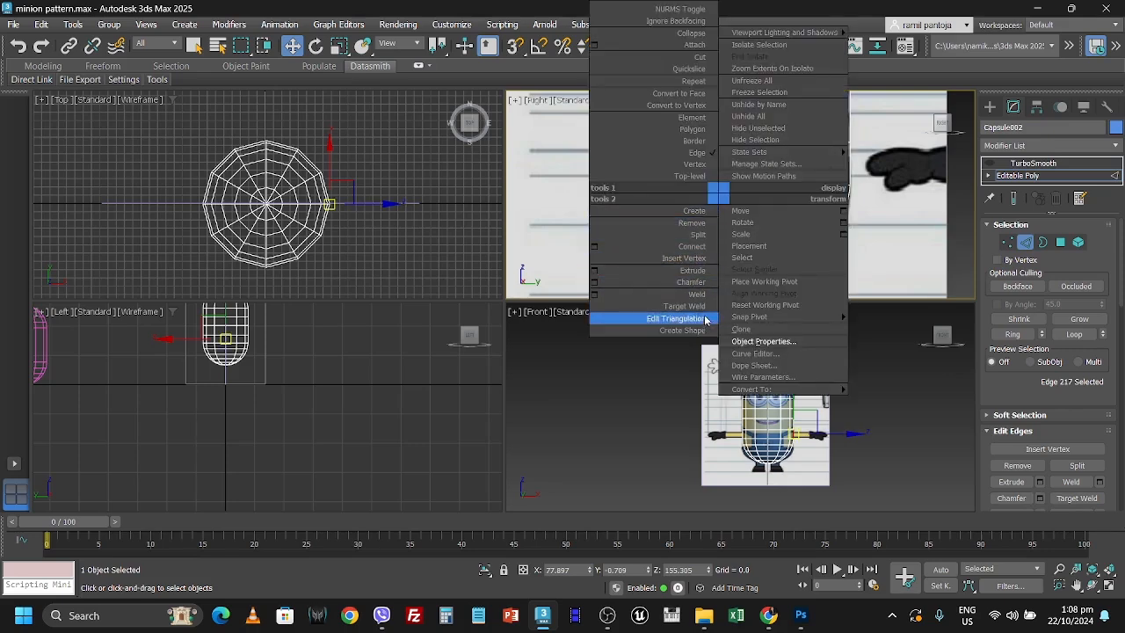
{"action": "left_click", "coordinate": [885, 244]}
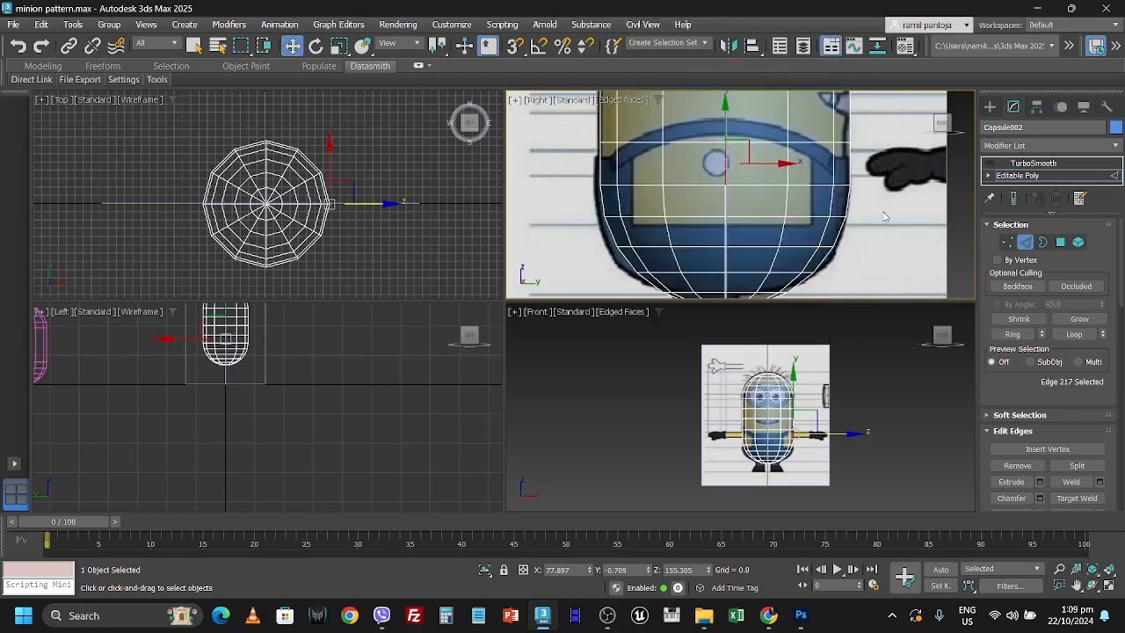
Chamfer the selected central side edge by an amount of about 13.2 using one segment
{"action": "right_click", "coordinate": [717, 180]}
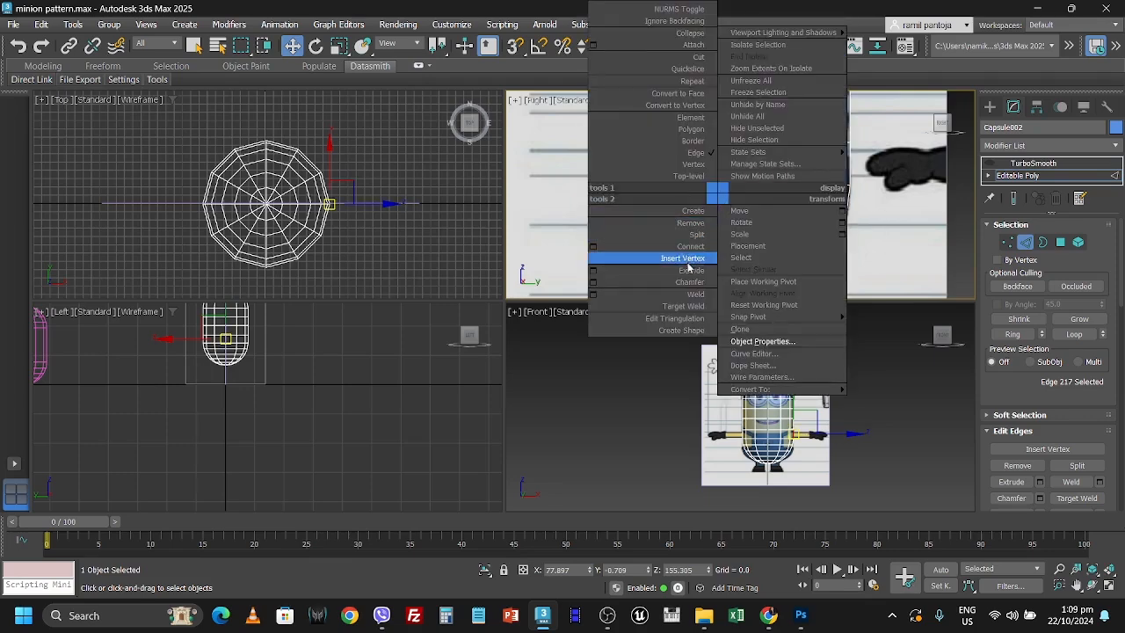
{"action": "left_click", "coordinate": [593, 283]}
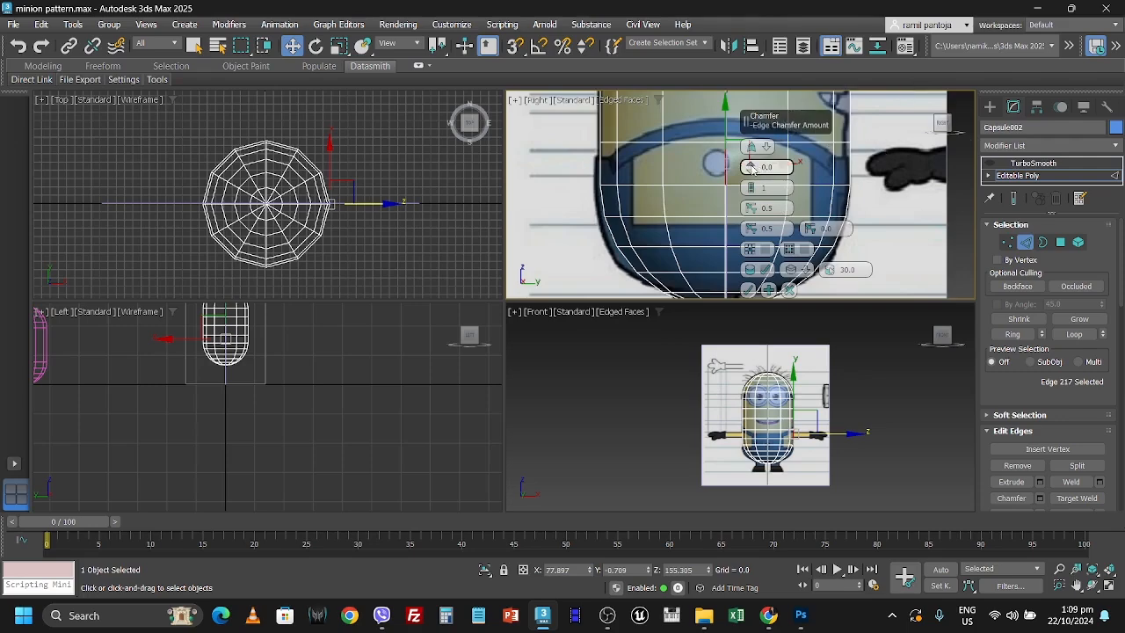
{"action": "left_click_drag", "start_coordinate": [751, 168], "coordinate": [755, 143]}
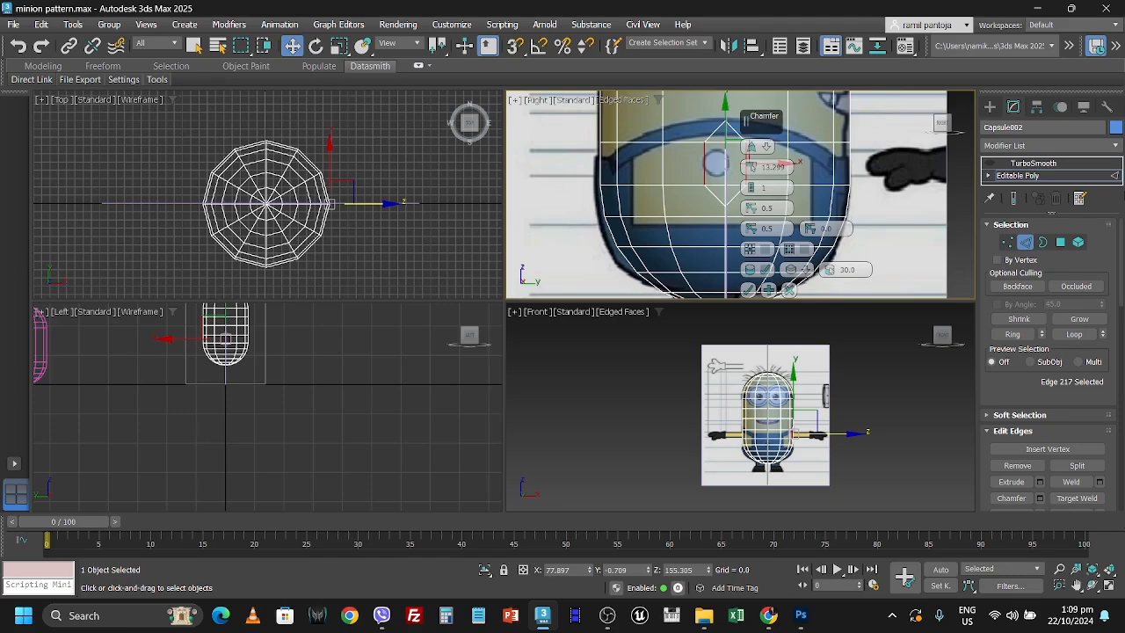
{"action": "left_click", "coordinate": [748, 290]}
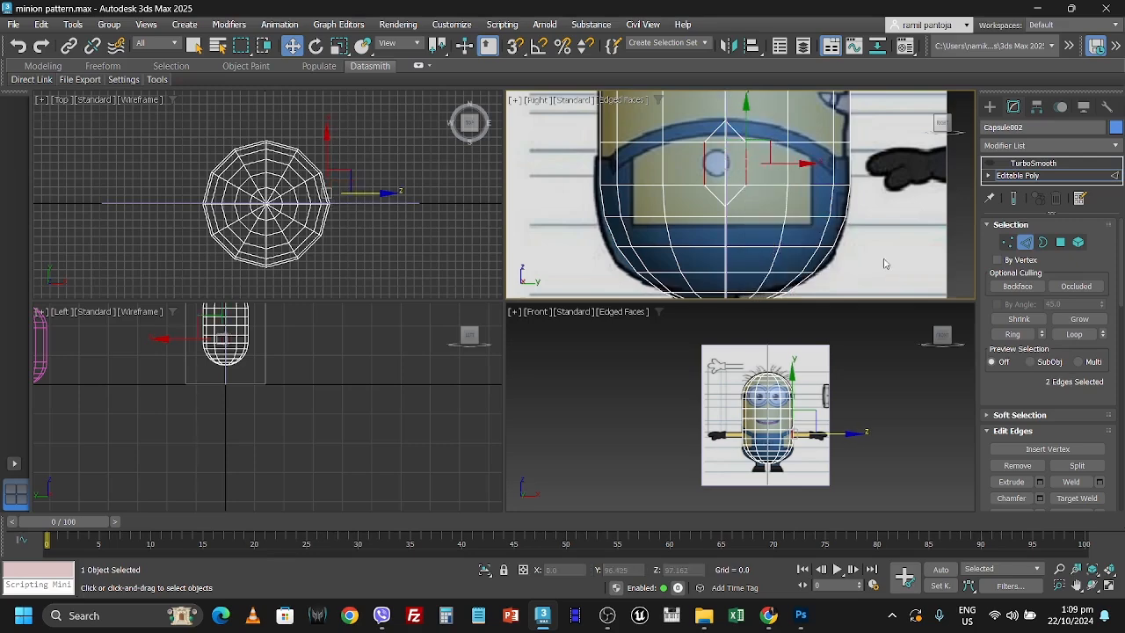
Remove the two upper horizontal edges and the central vertical edge inside the chamfered outline, working in the enlarged Right view
{"action": "left_click", "coordinate": [1108, 585]}
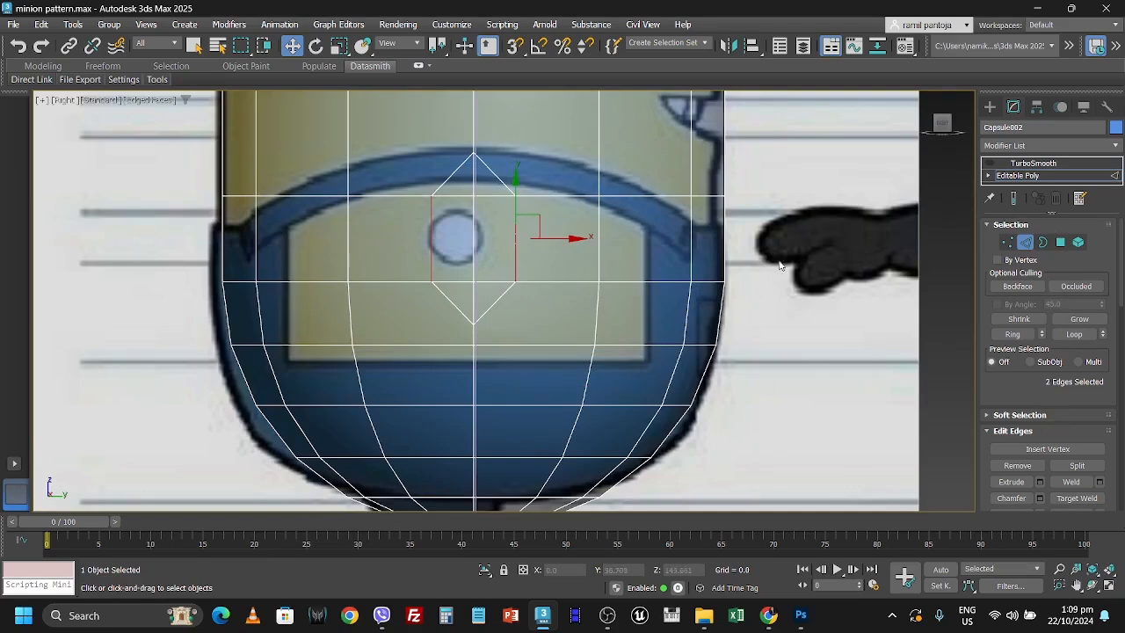
{"action": "left_click", "coordinate": [497, 196]}
{"action": "right_click", "coordinate": [497, 197]}
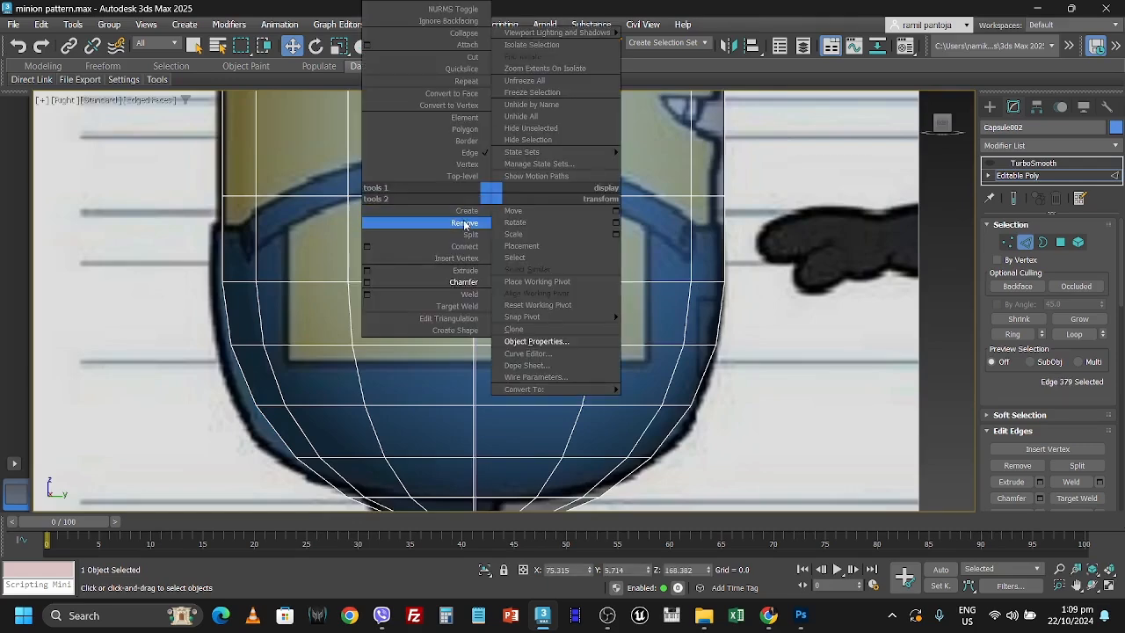
{"action": "left_click", "coordinate": [464, 223]}
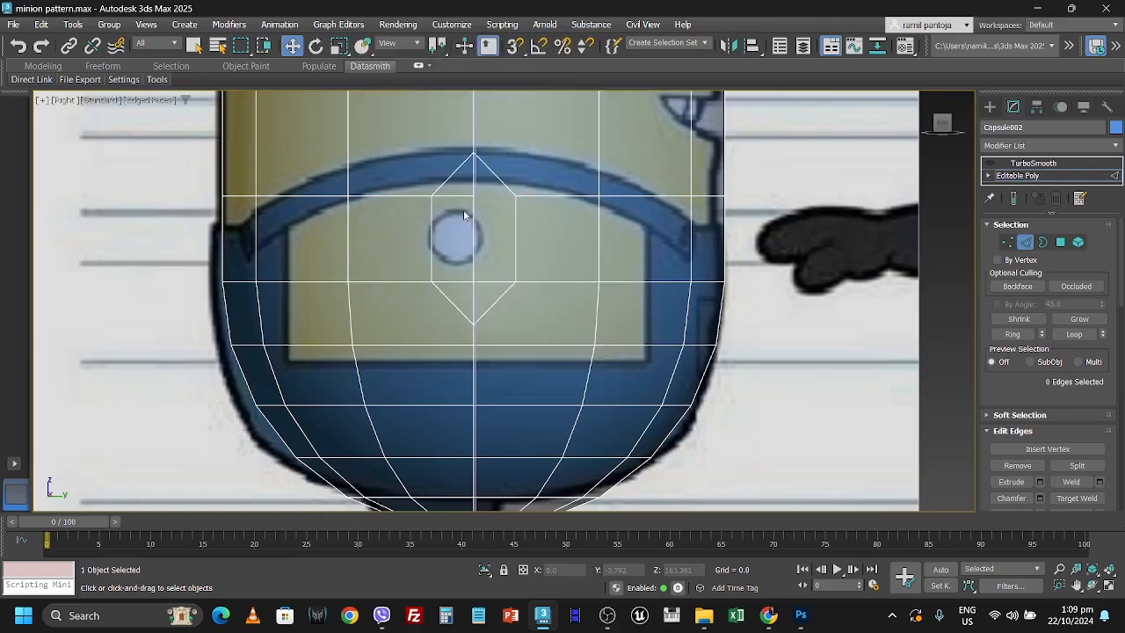
{"action": "right_click", "coordinate": [457, 196]}
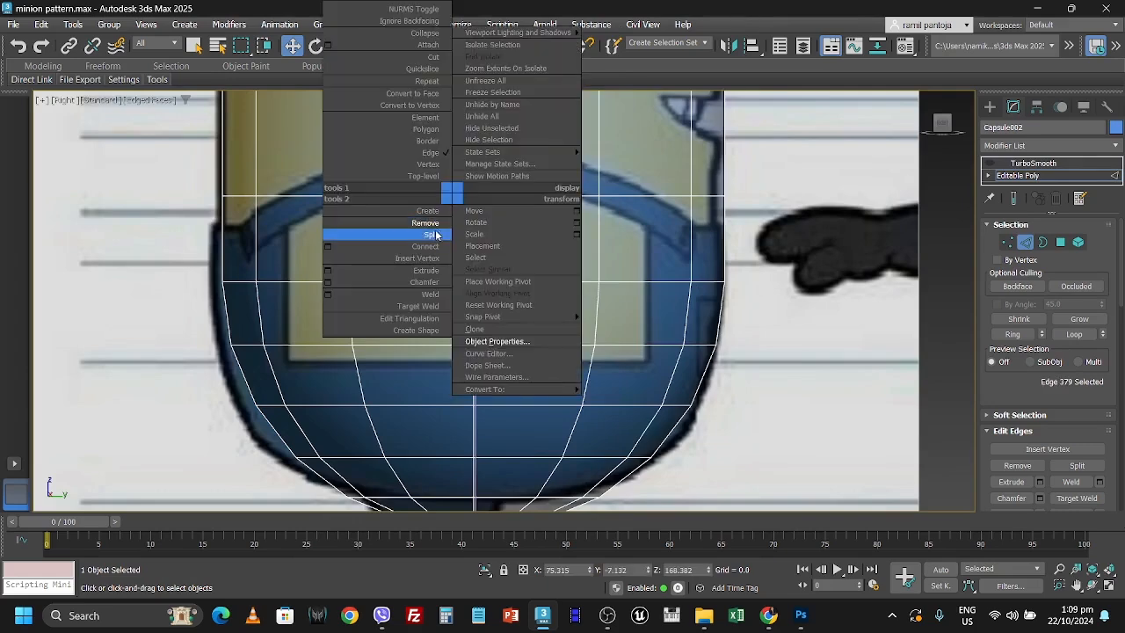
{"action": "left_click", "coordinate": [435, 223]}
{"action": "left_click", "coordinate": [473, 236]}
{"action": "right_click", "coordinate": [470, 232]}
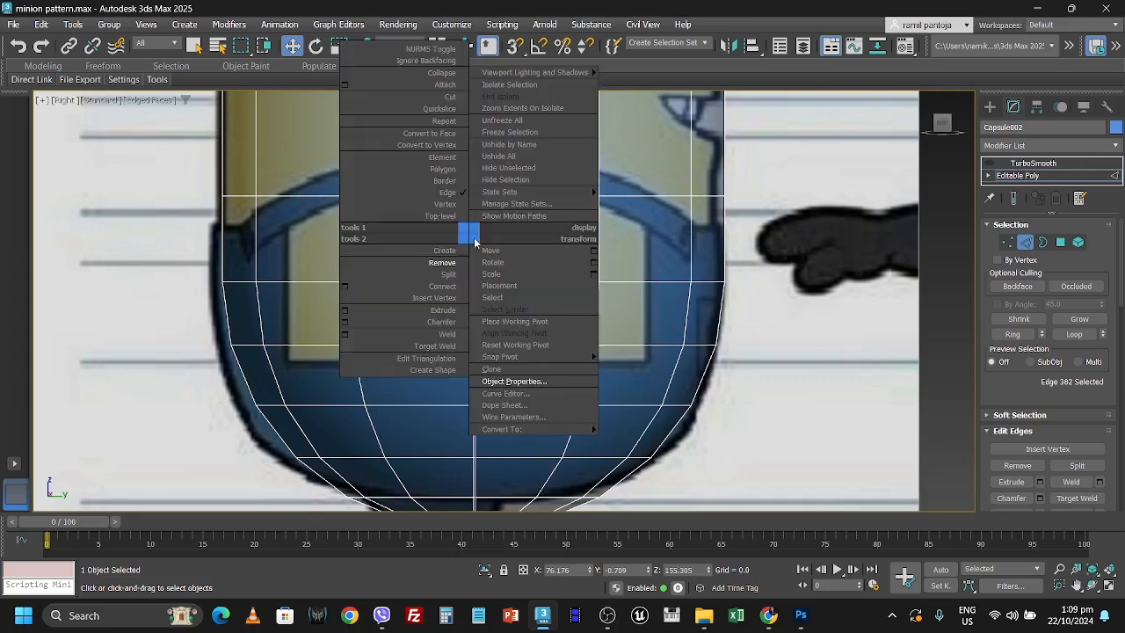
{"action": "left_click", "coordinate": [441, 264]}
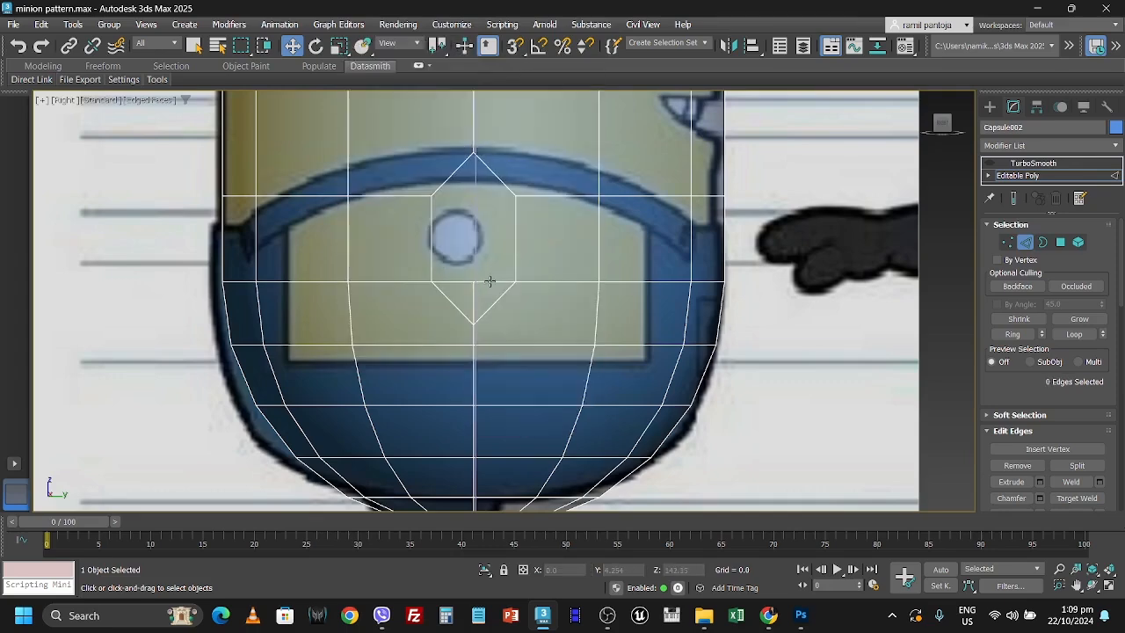
Remove the two lower horizontal edges and the short vertical edge below them to leave one open hexagonal polygon
{"action": "left_click", "coordinate": [490, 281]}
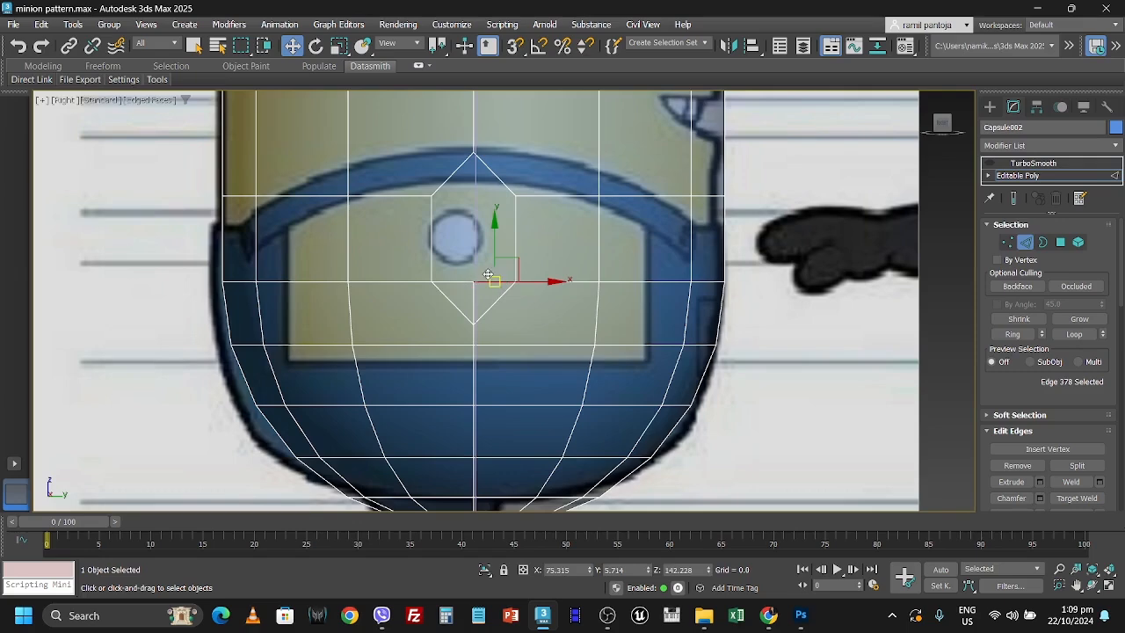
{"action": "left_click", "coordinate": [456, 281], "text": "ctrl"}
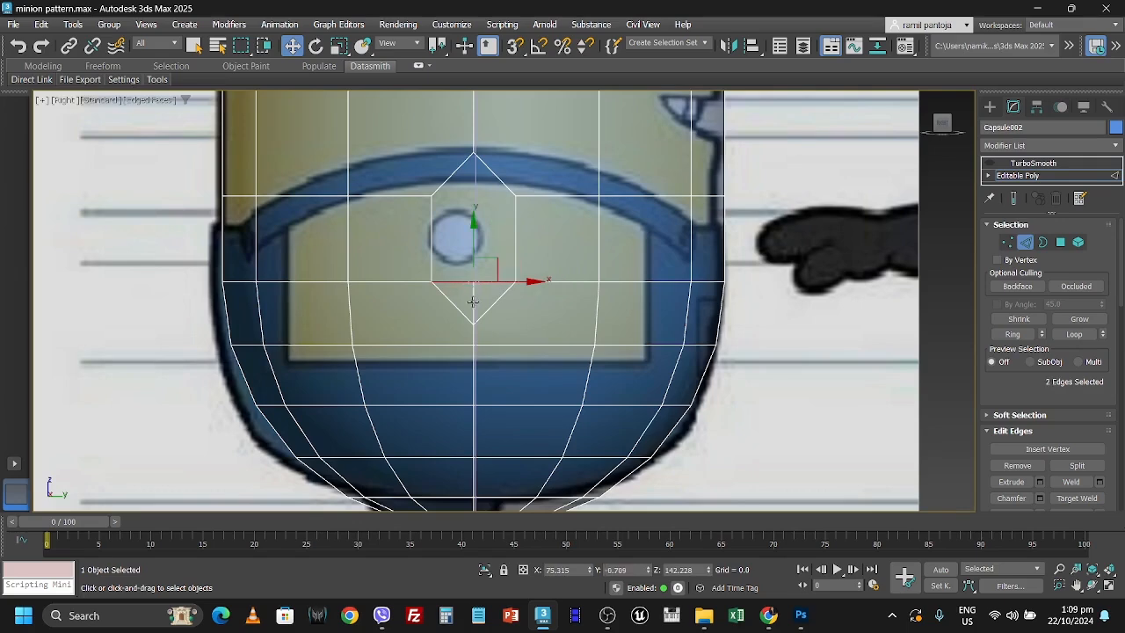
{"action": "left_click", "coordinate": [473, 300], "text": "ctrl"}
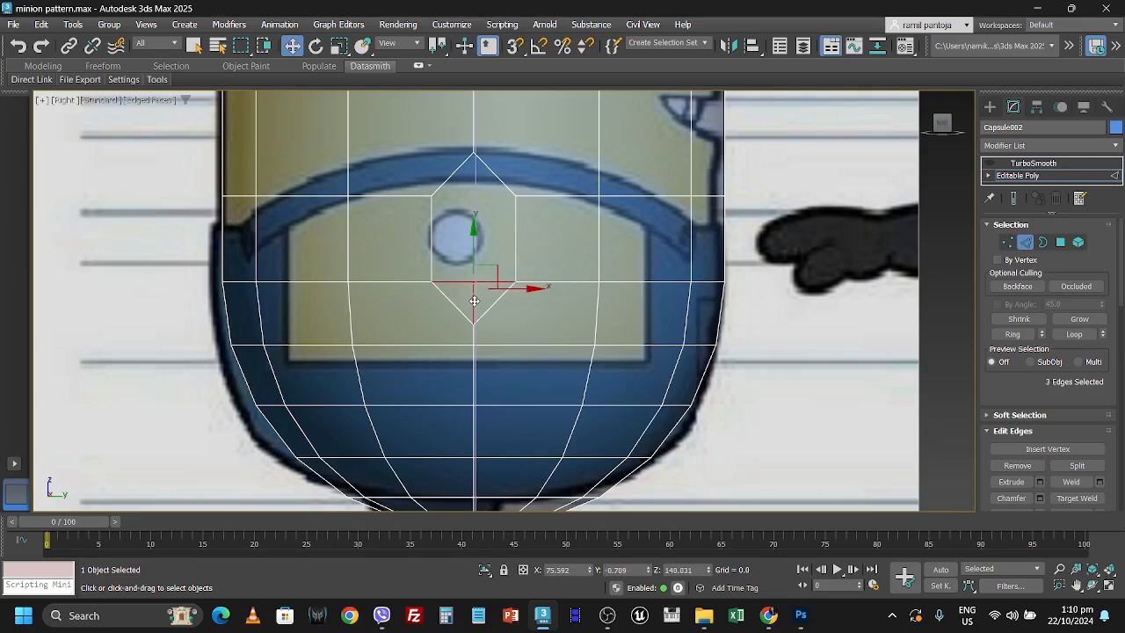
{"action": "right_click", "coordinate": [474, 301]}
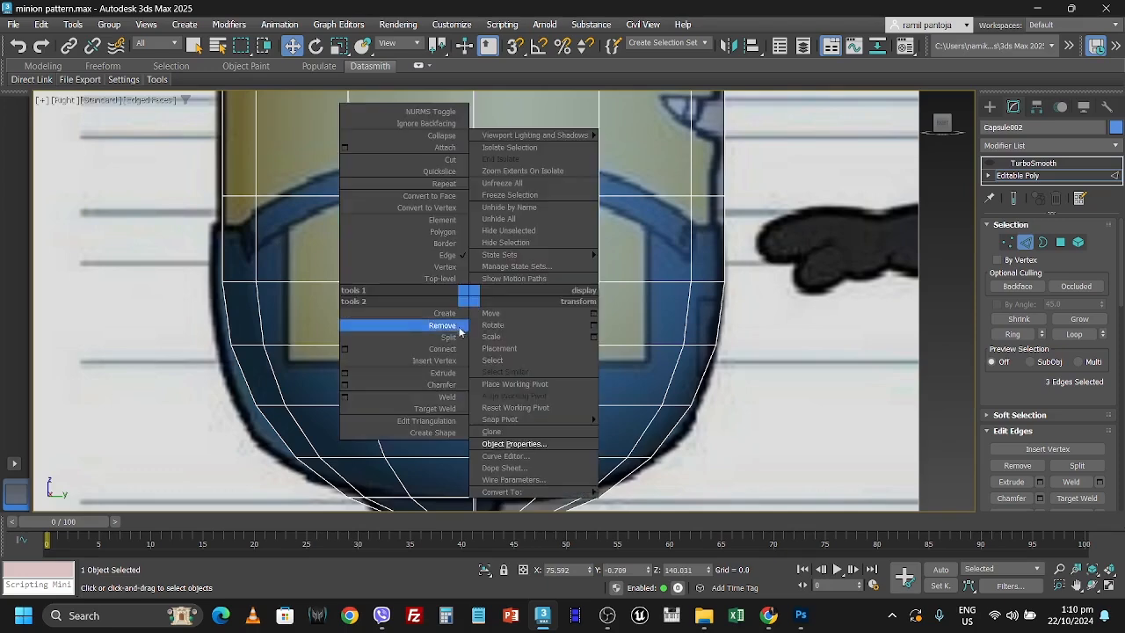
{"action": "left_click", "coordinate": [452, 327]}
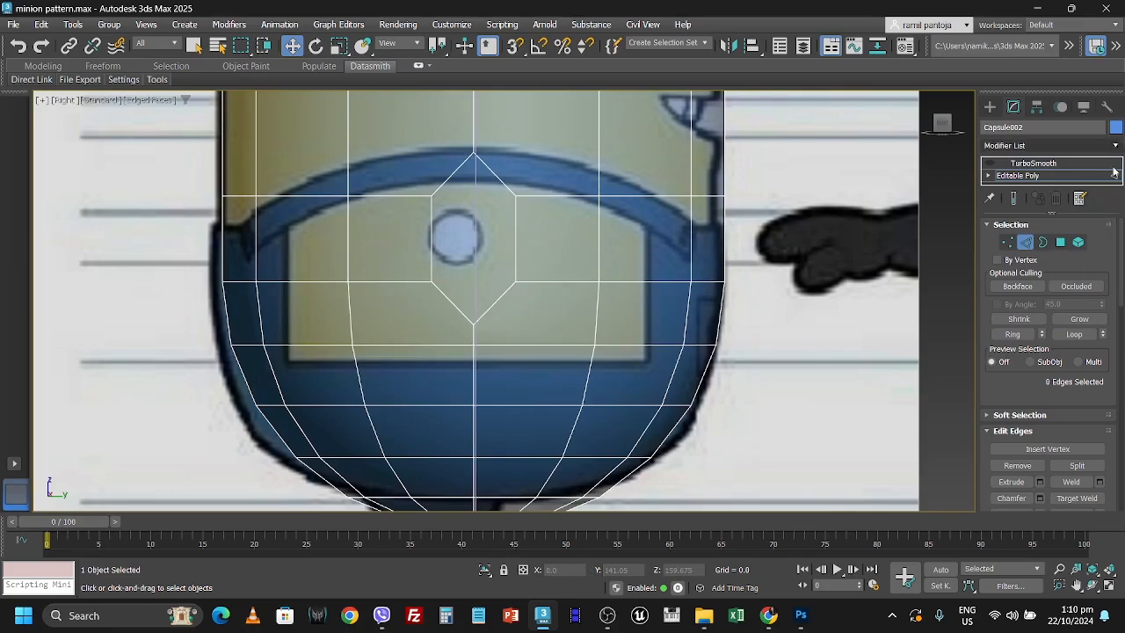
Expand the Editable Poly sub-object levels and select the hexagonal polygon at polygon level
{"action": "left_click", "coordinate": [1060, 243]}
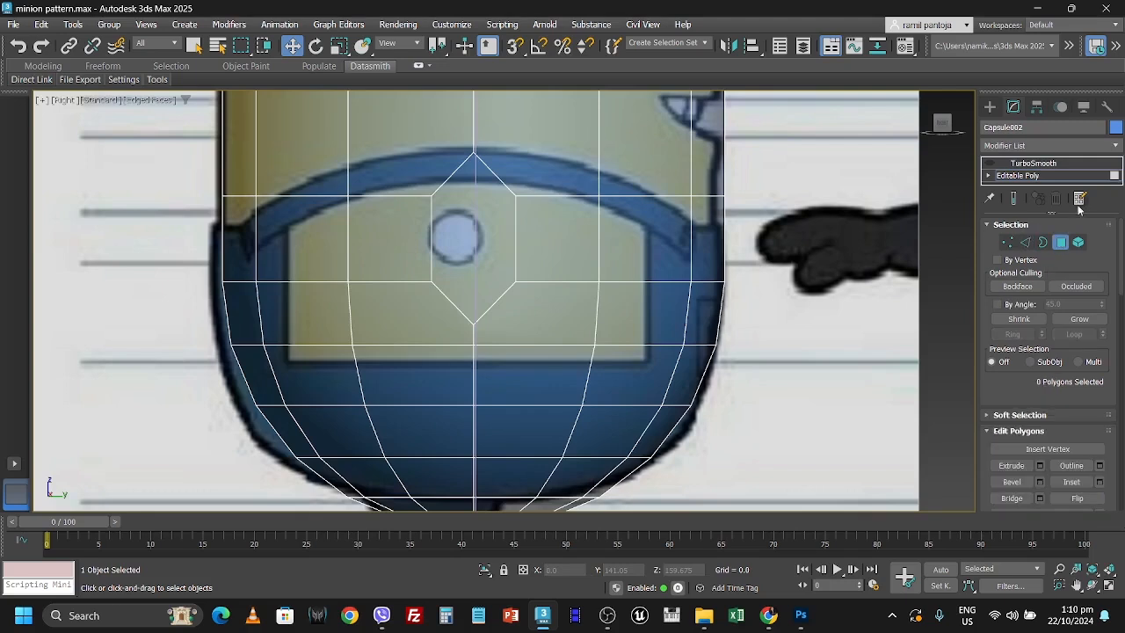
{"action": "left_click_drag", "start_coordinate": [1051, 213], "coordinate": [1053, 267]}
{"action": "left_click", "coordinate": [988, 176]}
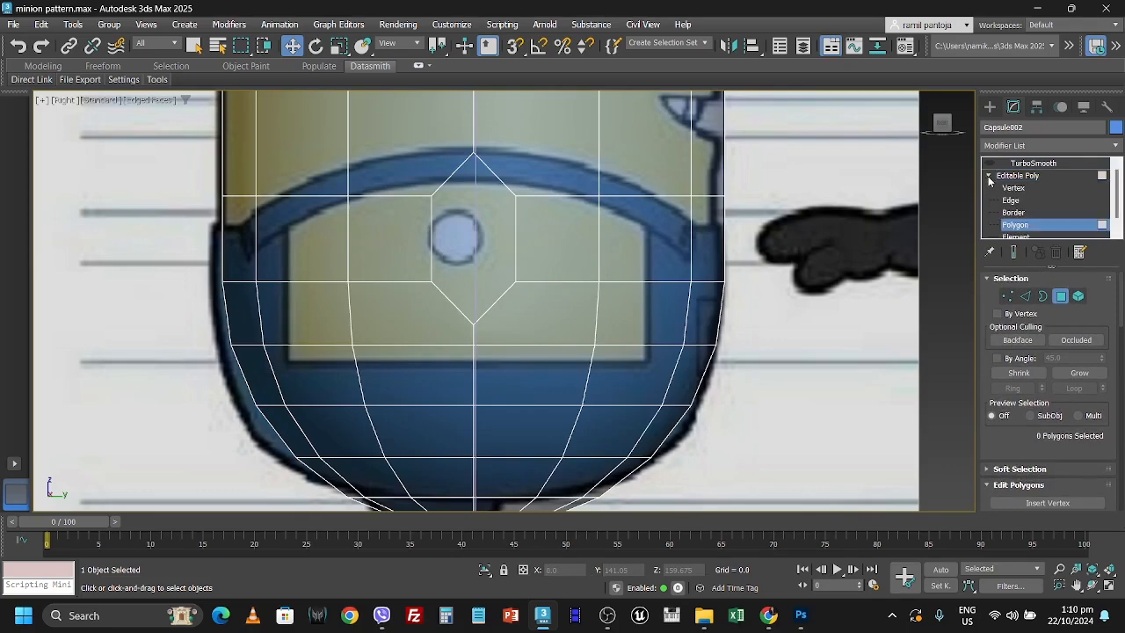
{"action": "left_click_drag", "start_coordinate": [1048, 267], "coordinate": [1051, 280]}
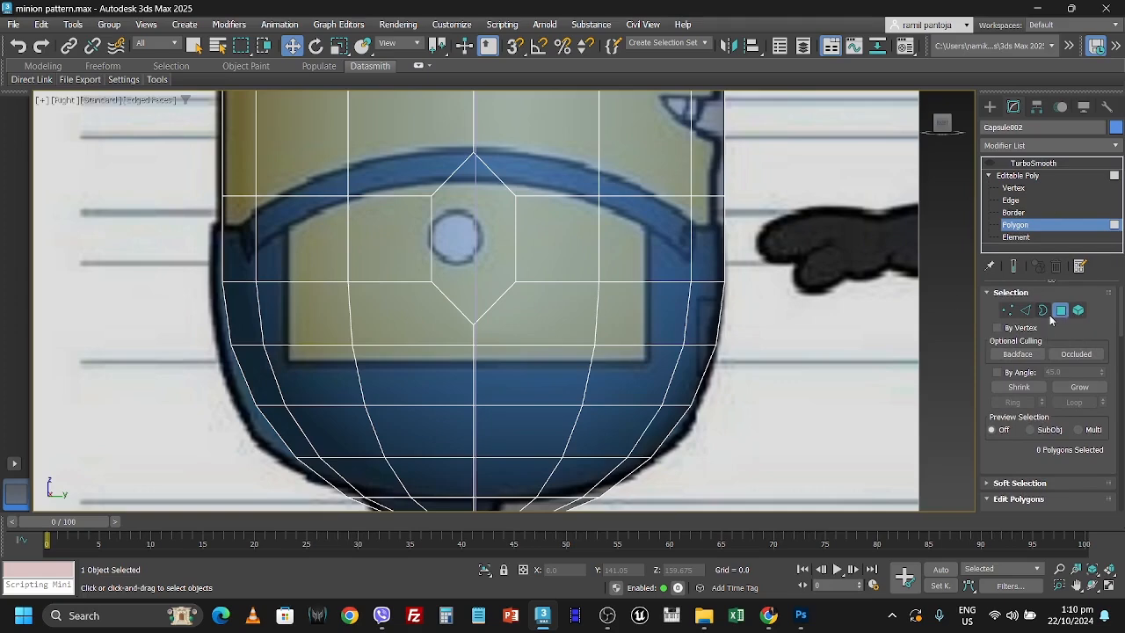
{"action": "left_click", "coordinate": [489, 246]}
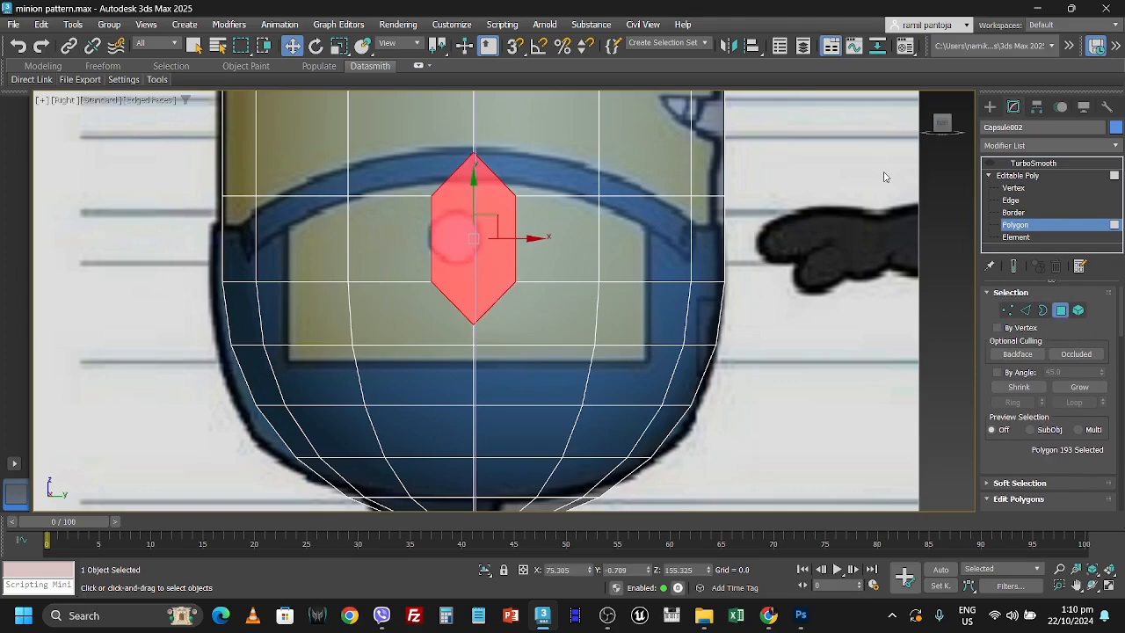
At vertex level, lower the vertex ring through the hexagon's upper part and raise the lower ring slightly, shortening the hexagon
{"action": "left_click", "coordinate": [1013, 189]}
{"action": "left_click_drag", "start_coordinate": [774, 130], "coordinate": [209, 229]}
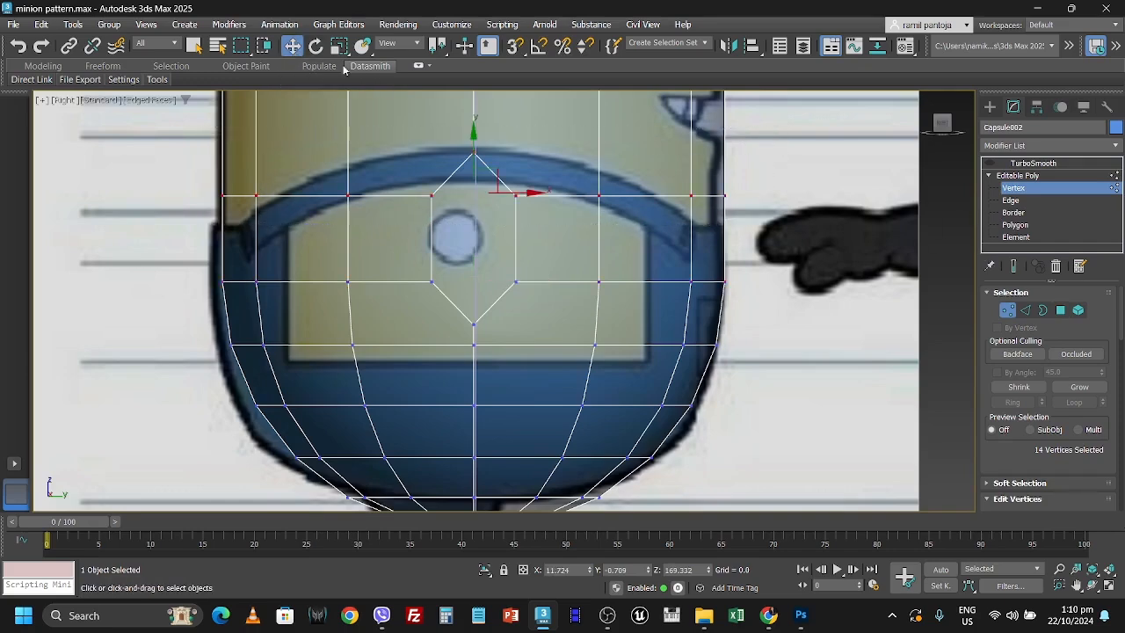
{"action": "left_click_drag", "start_coordinate": [475, 147], "coordinate": [475, 183]}
{"action": "left_click_drag", "start_coordinate": [155, 266], "coordinate": [744, 331]}
{"action": "left_click_drag", "start_coordinate": [471, 246], "coordinate": [471, 228]}
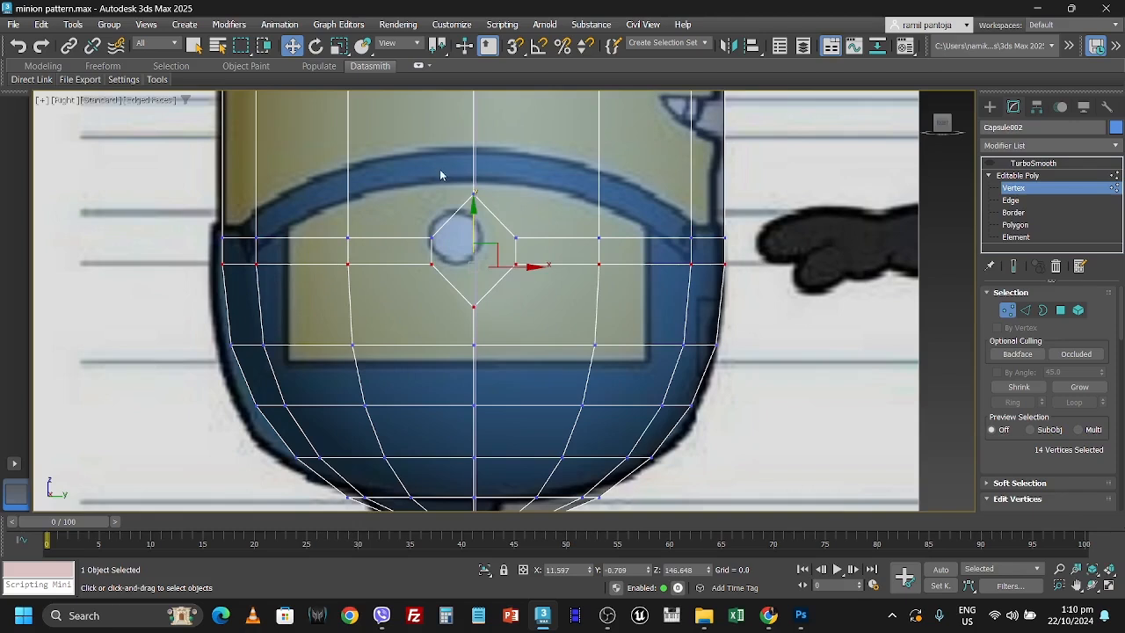
Move the hexagon's top vertex down and its bottom vertex up to flatten both tips
{"action": "left_click", "coordinate": [474, 194]}
{"action": "left_click_drag", "start_coordinate": [475, 158], "coordinate": [475, 177]}
{"action": "left_click_drag", "start_coordinate": [502, 317], "coordinate": [475, 264]}
Move the hexagon's two side vertex pairs inward to about Y 9.1 and Y -10.3
{"action": "left_click_drag", "start_coordinate": [557, 199], "coordinate": [514, 297]}
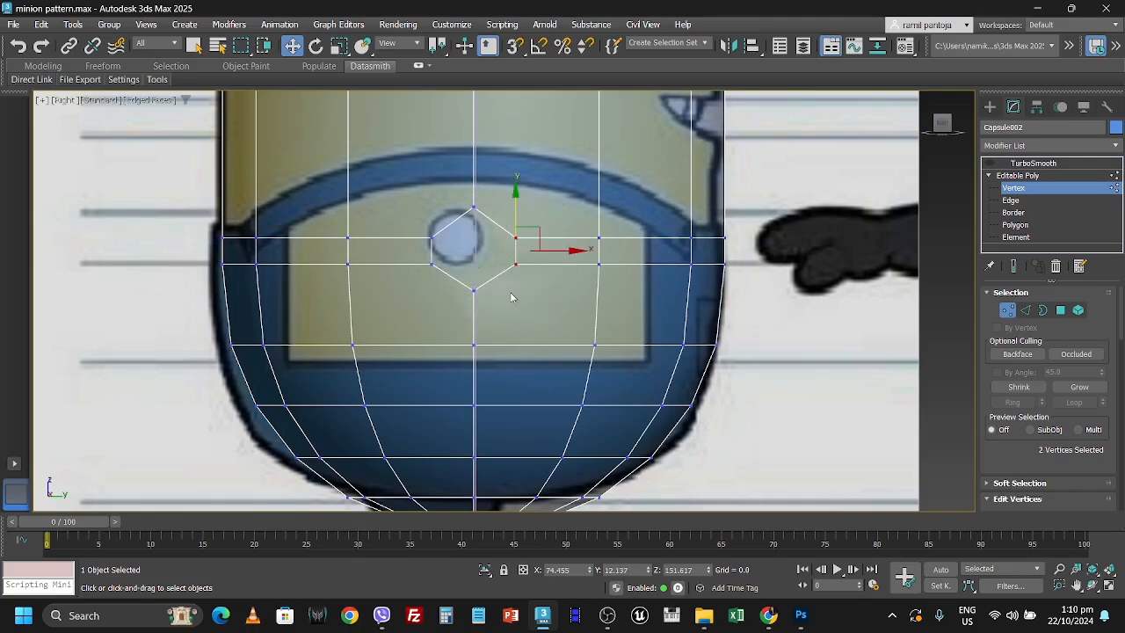
{"action": "left_click_drag", "start_coordinate": [560, 251], "coordinate": [552, 252]}
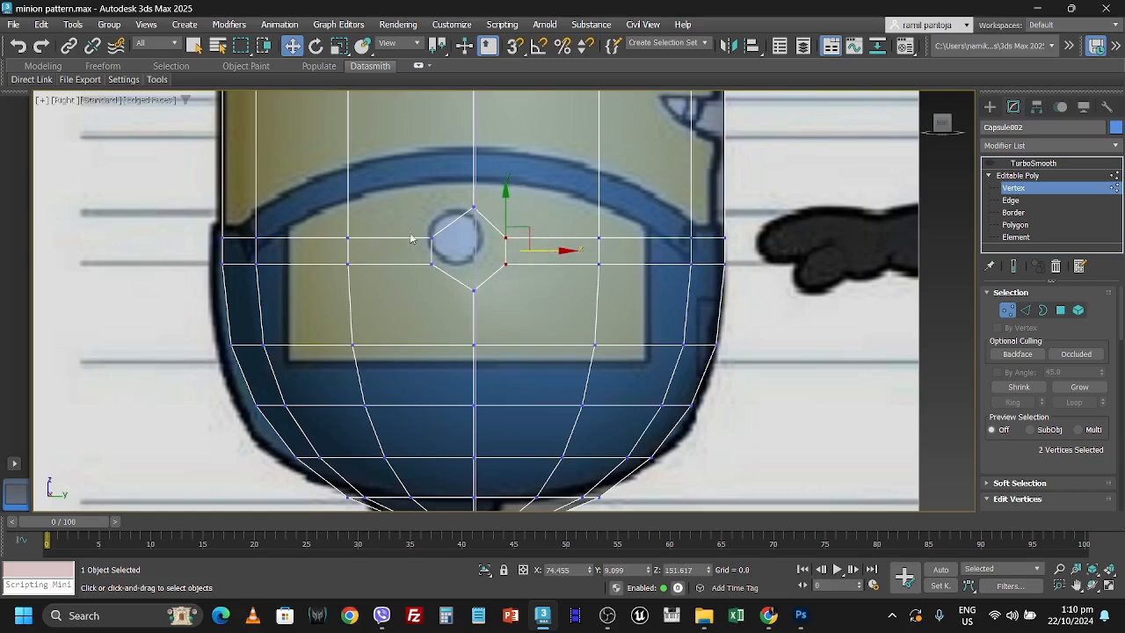
{"action": "left_click_drag", "start_coordinate": [395, 215], "coordinate": [439, 290]}
{"action": "left_click_drag", "start_coordinate": [465, 253], "coordinate": [481, 257]}
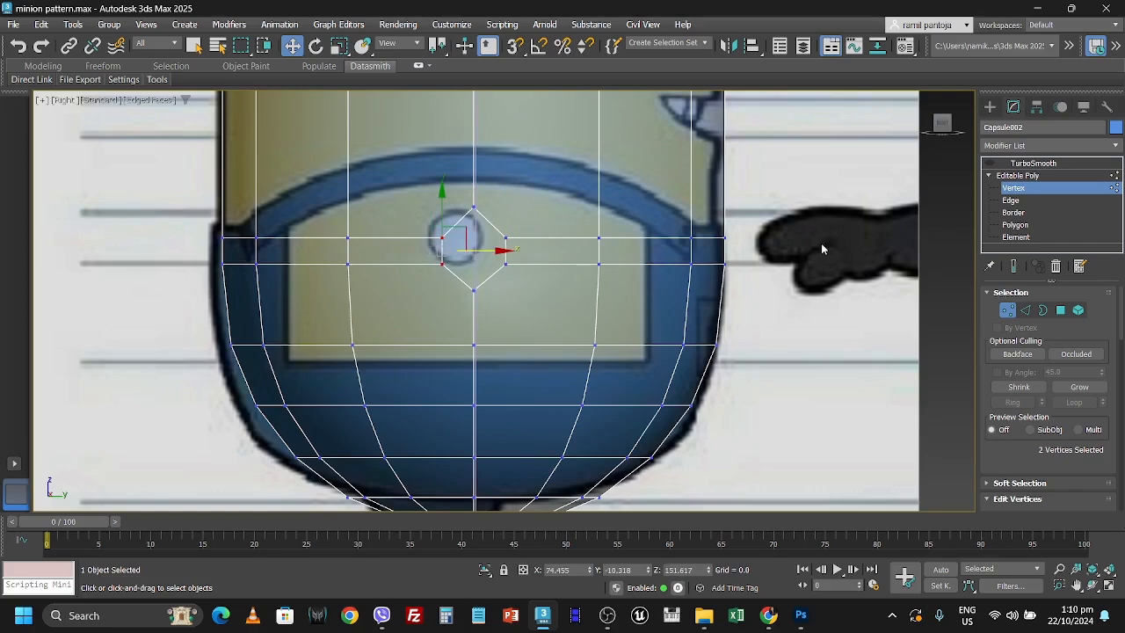
Select both vertex rings together with the hexagon's tips and raise them to about Z 155.9
{"action": "left_click_drag", "start_coordinate": [472, 207], "coordinate": [488, 221]}
{"action": "left_click_drag", "start_coordinate": [775, 200], "coordinate": [209, 308]}
{"action": "left_click_drag", "start_coordinate": [475, 197], "coordinate": [473, 183]}
{"action": "left_click_drag", "start_coordinate": [473, 183], "coordinate": [474, 183]}
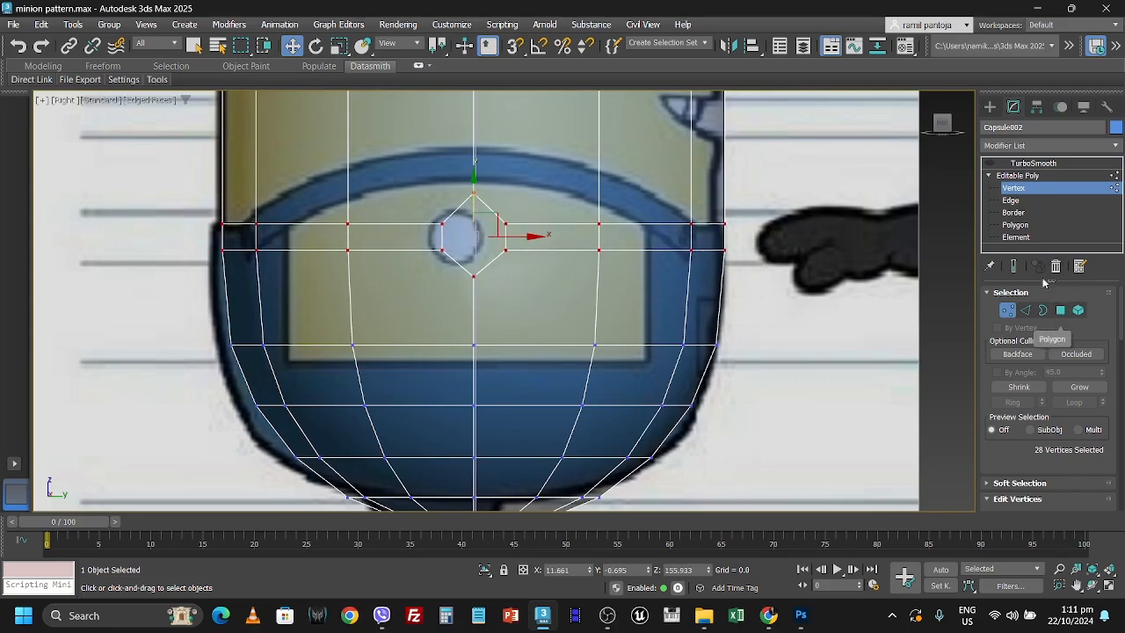
{"action": "left_click", "coordinate": [1015, 225]}
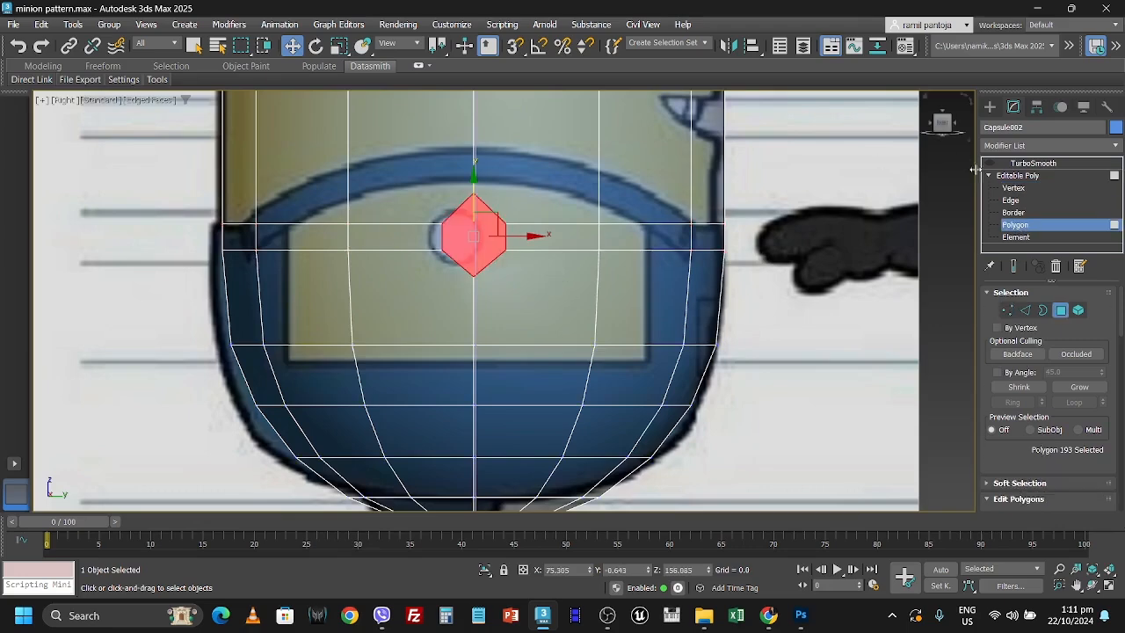
{"action": "left_click", "coordinate": [1009, 201]}
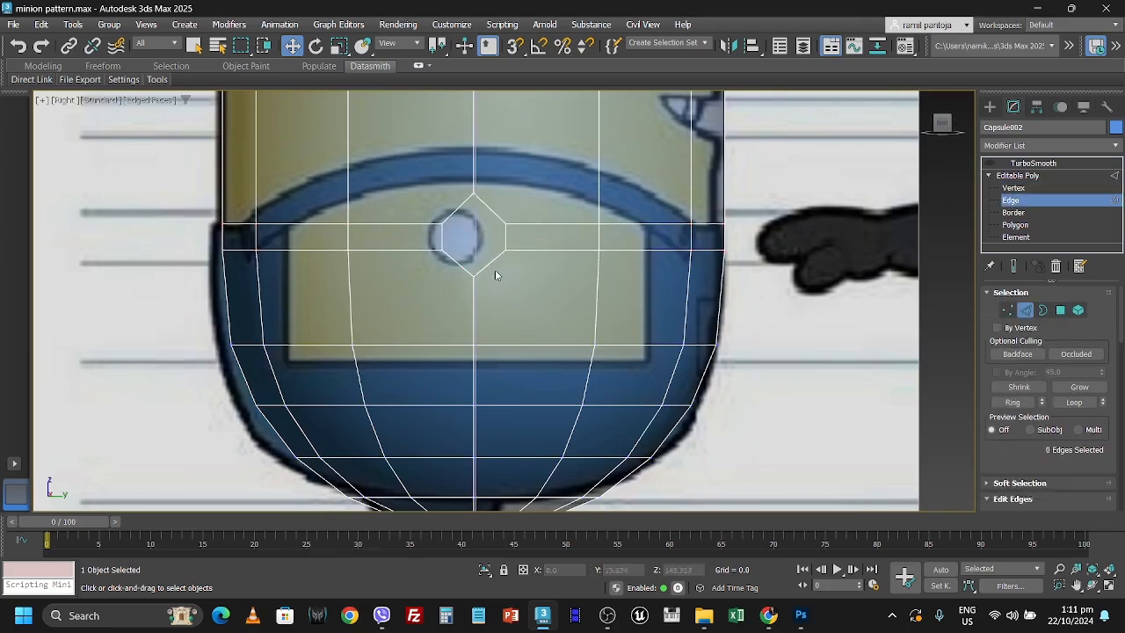
{"action": "left_click", "coordinate": [488, 212]}
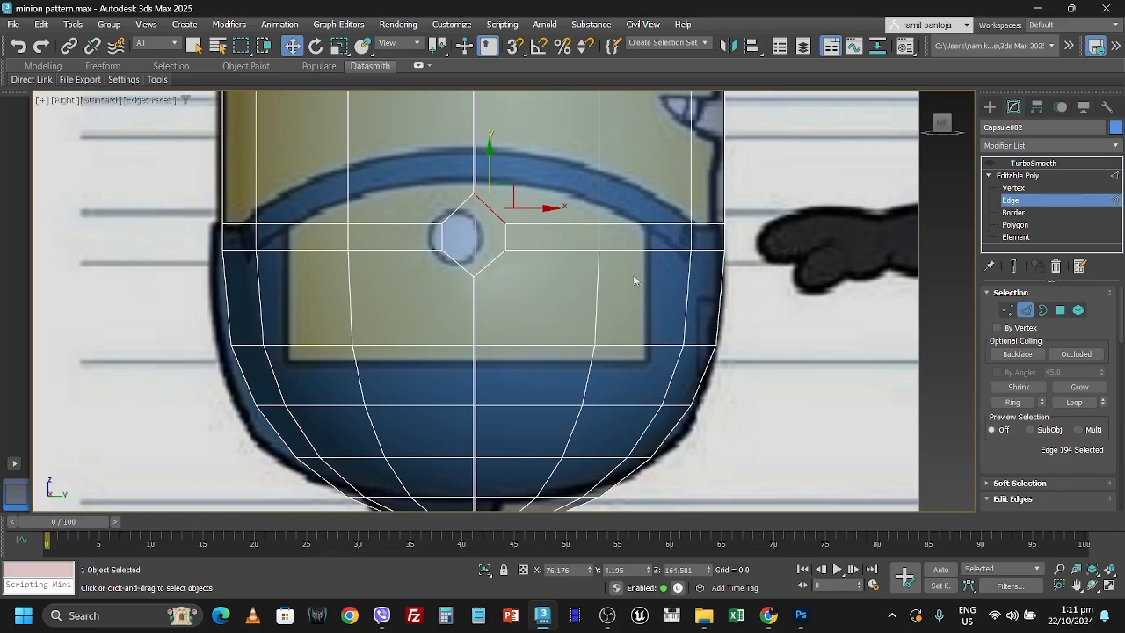
{"action": "right_click", "coordinate": [495, 213]}
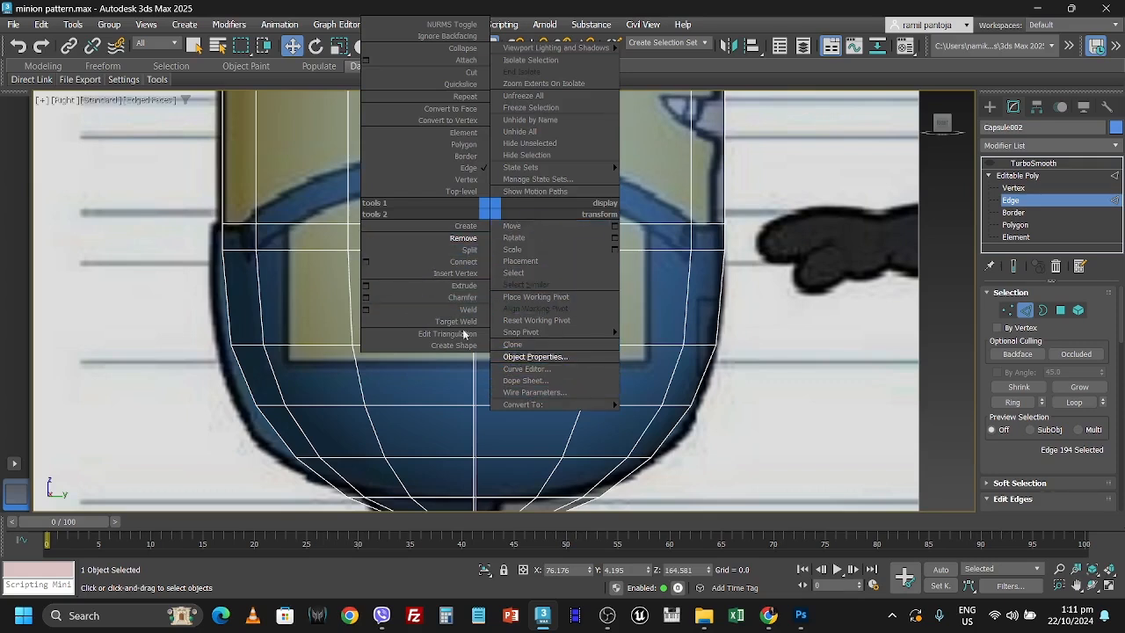
{"action": "left_click", "coordinate": [1013, 204]}
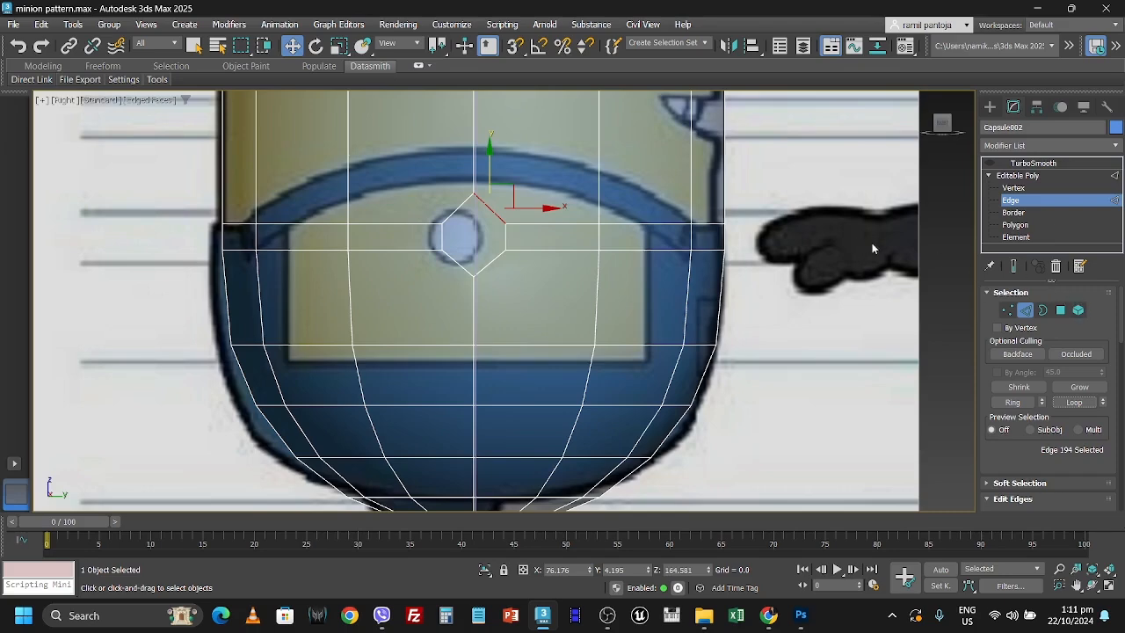
At edge level, select the full horizontal edge loop meeting the hexagon's upper side corners and clear the selection
{"action": "left_click", "coordinate": [1014, 188]}
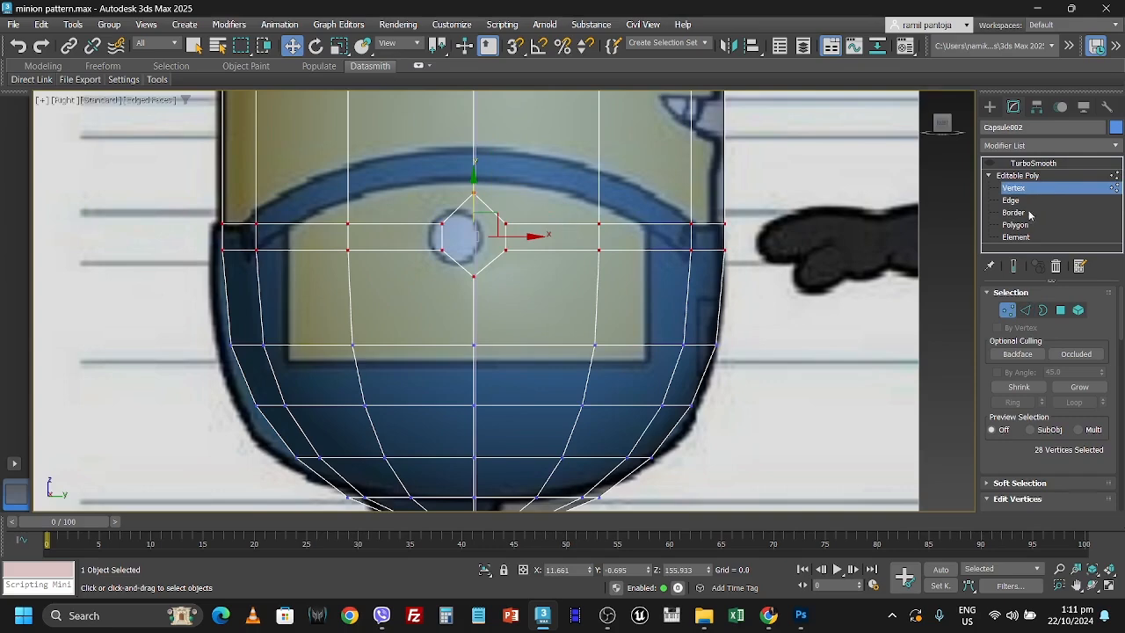
{"action": "left_click", "coordinate": [1012, 201]}
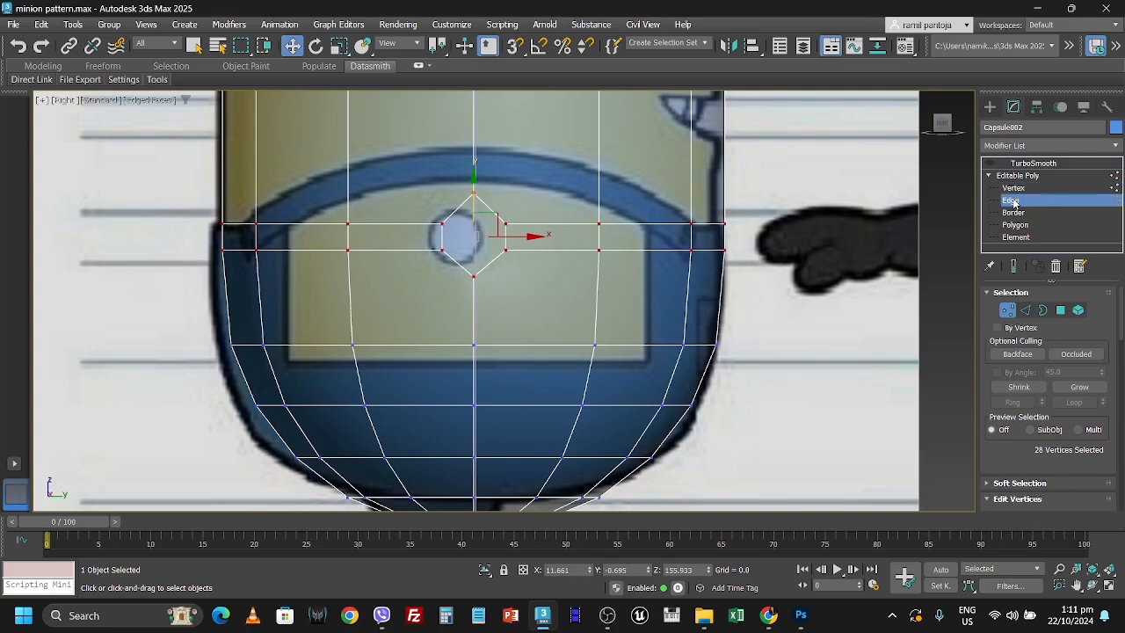
{"action": "left_click", "coordinate": [557, 224]}
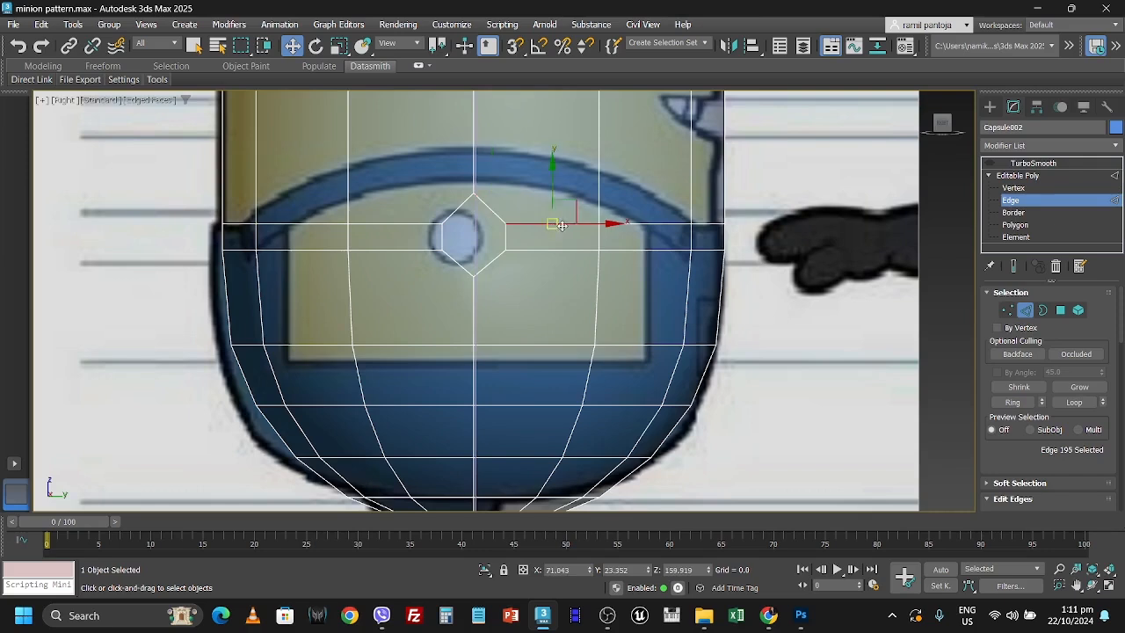
{"action": "left_click", "coordinate": [1075, 402]}
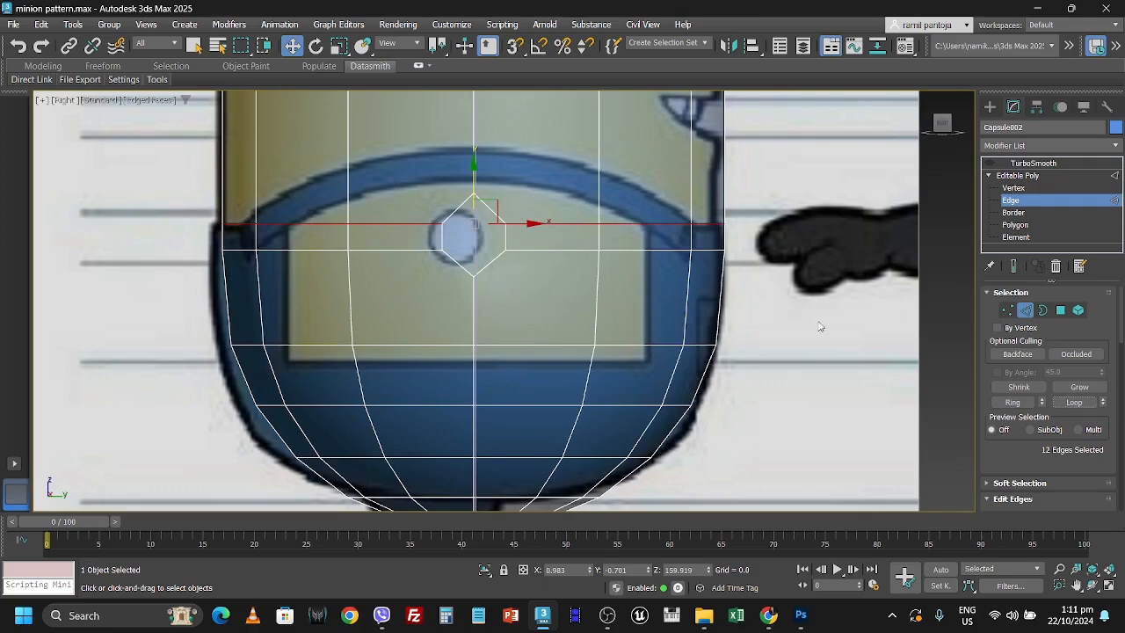
{"action": "left_click", "coordinate": [531, 380]}
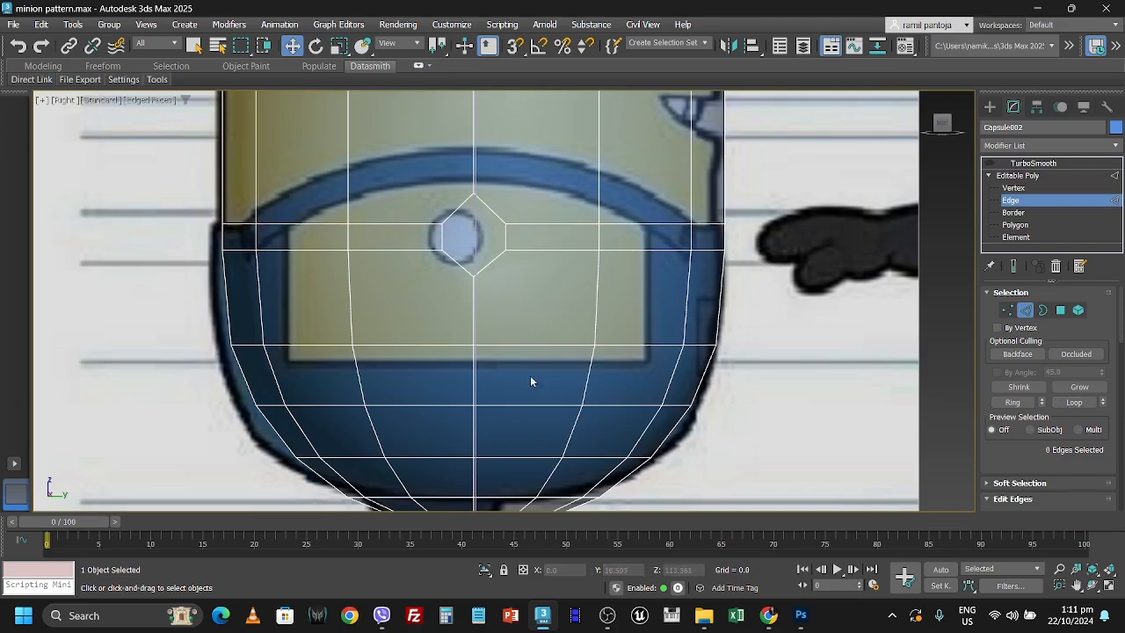
Select the full vertical edge loop beside the hexagon and clear the selection
{"action": "left_click", "coordinate": [598, 322]}
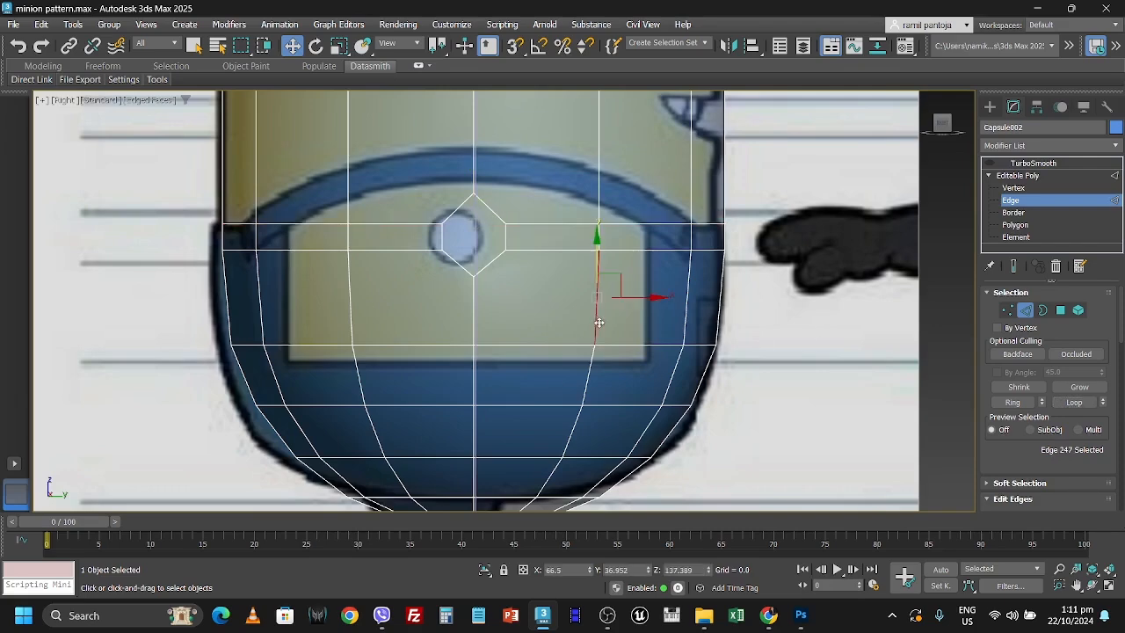
{"action": "left_click", "coordinate": [1074, 403]}
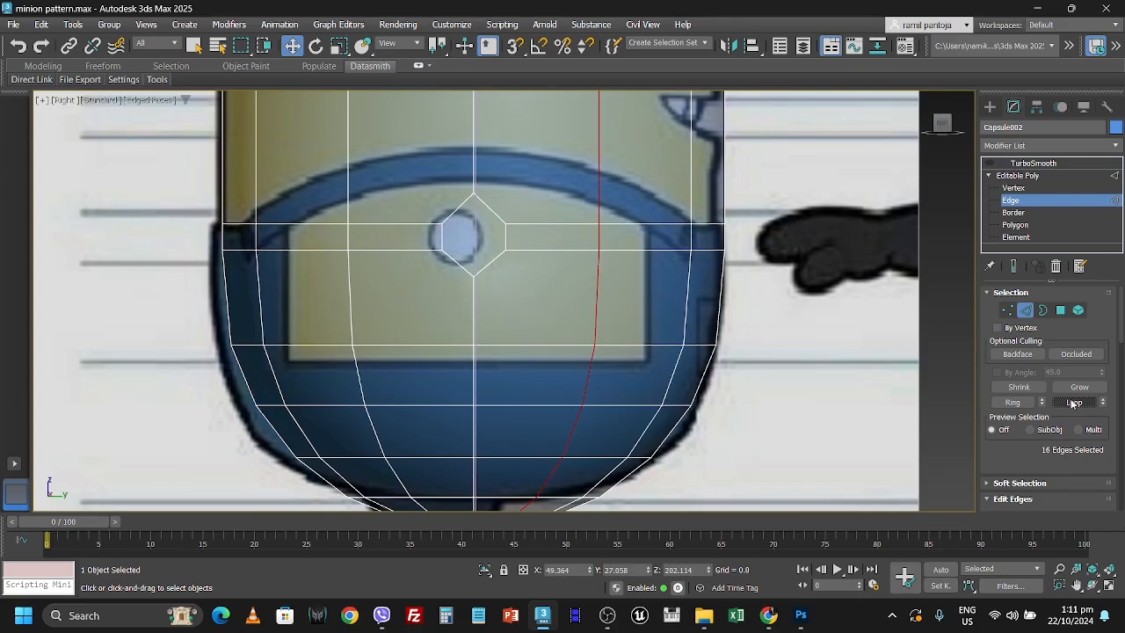
{"action": "left_click", "coordinate": [814, 434]}
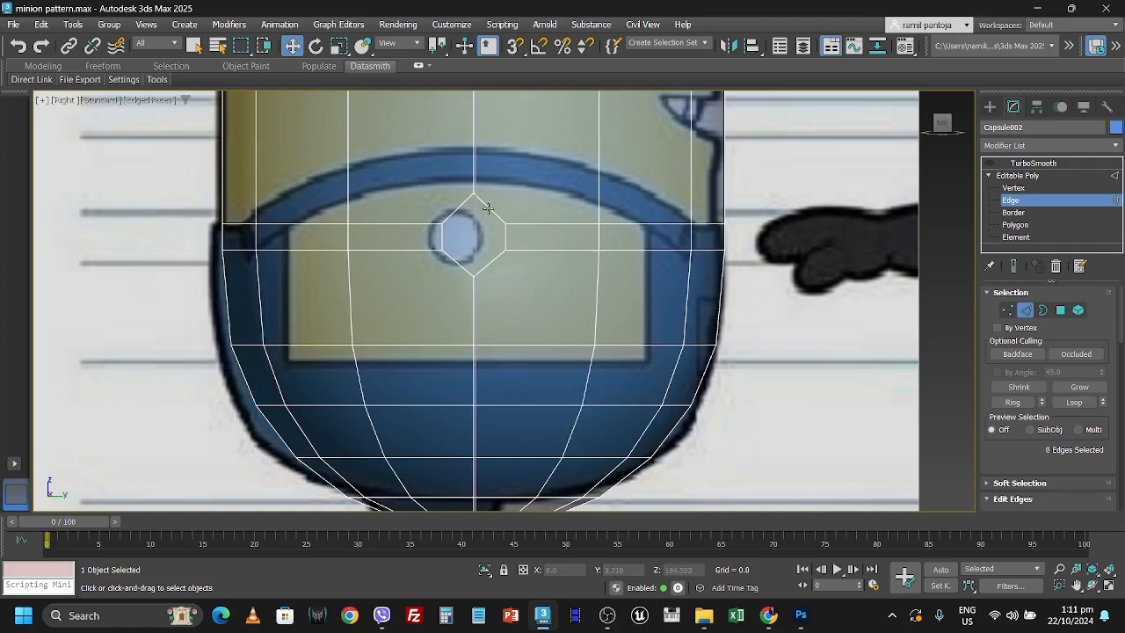
Select all six border edges of the hexagon on the body's side
{"action": "left_click", "coordinate": [488, 209]}
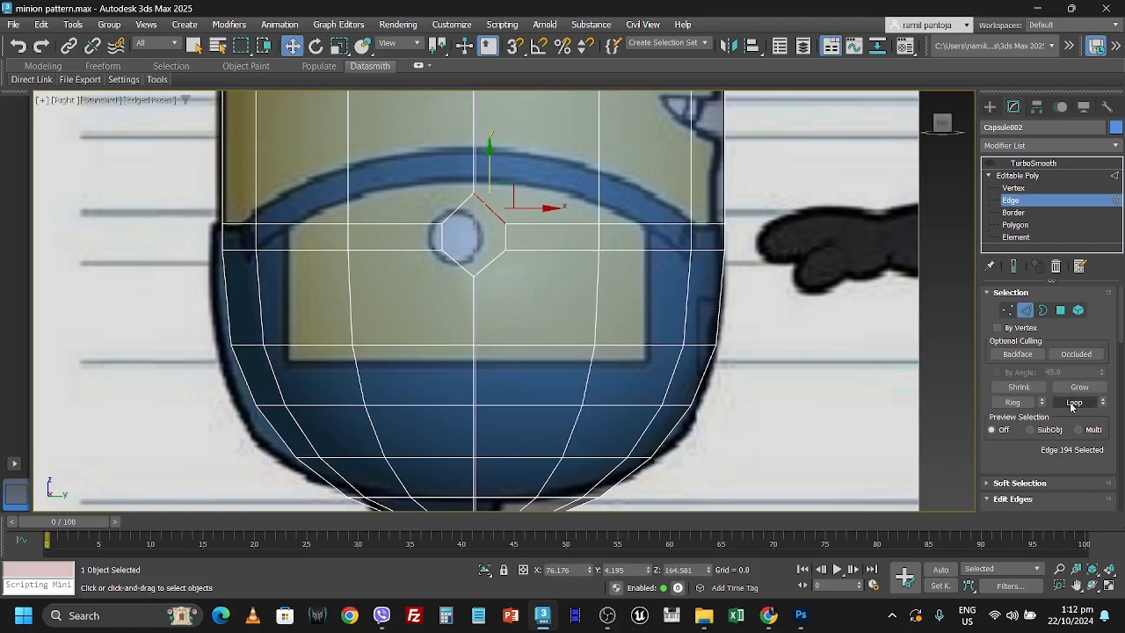
{"action": "left_click", "coordinate": [506, 237], "text": "ctrl"}
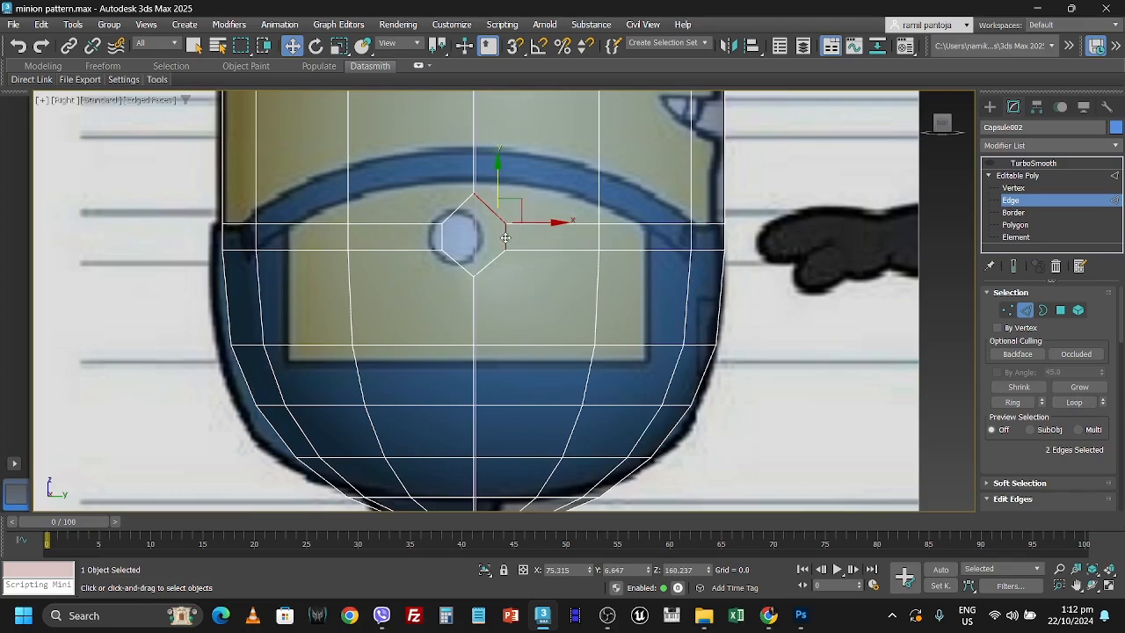
{"action": "left_click", "coordinate": [489, 261], "text": "ctrl"}
{"action": "left_click", "coordinate": [451, 257], "text": "ctrl"}
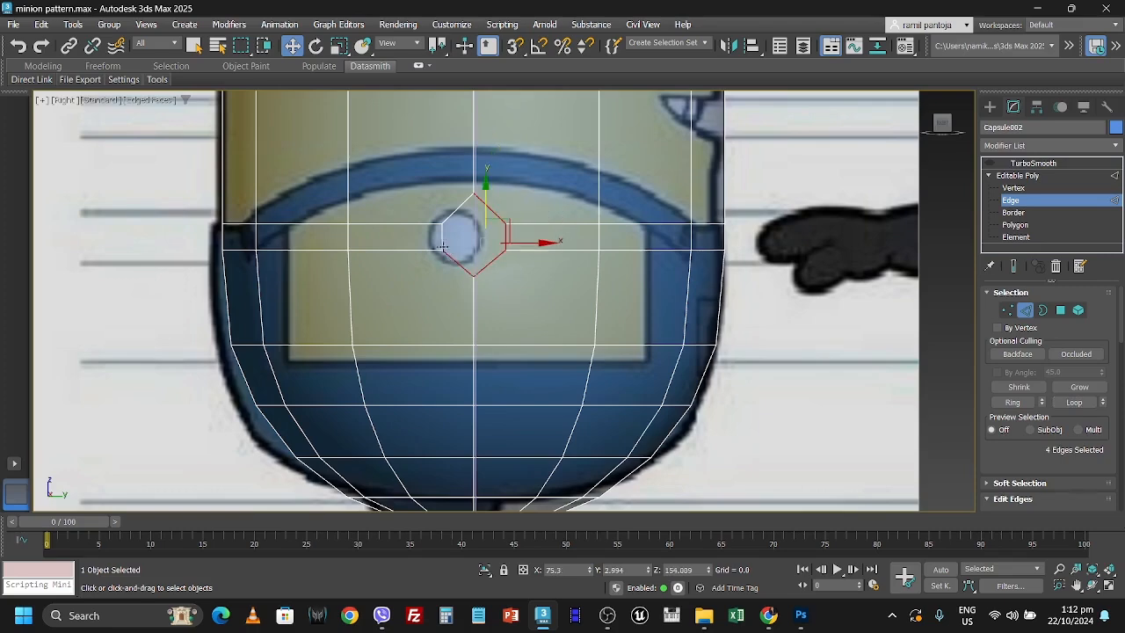
{"action": "left_click", "coordinate": [442, 235], "text": "ctrl"}
{"action": "left_click", "coordinate": [452, 211], "text": "ctrl"}
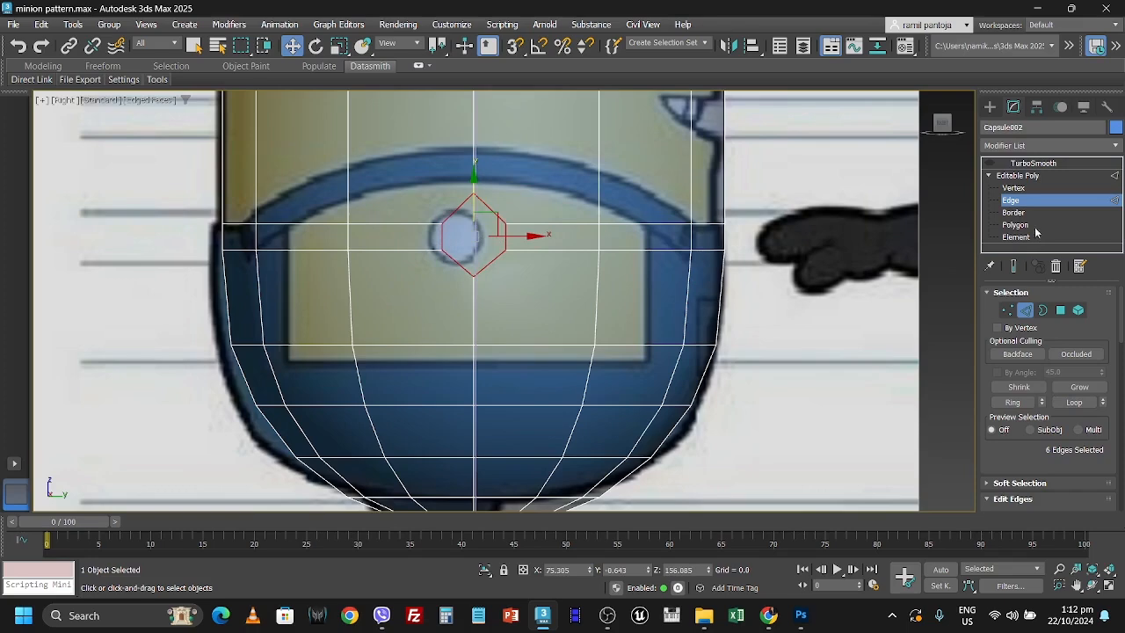
Select the hexagon at polygon level, show four viewports, and orbit the front view to an angled orthographic view
{"action": "left_click", "coordinate": [1021, 225]}
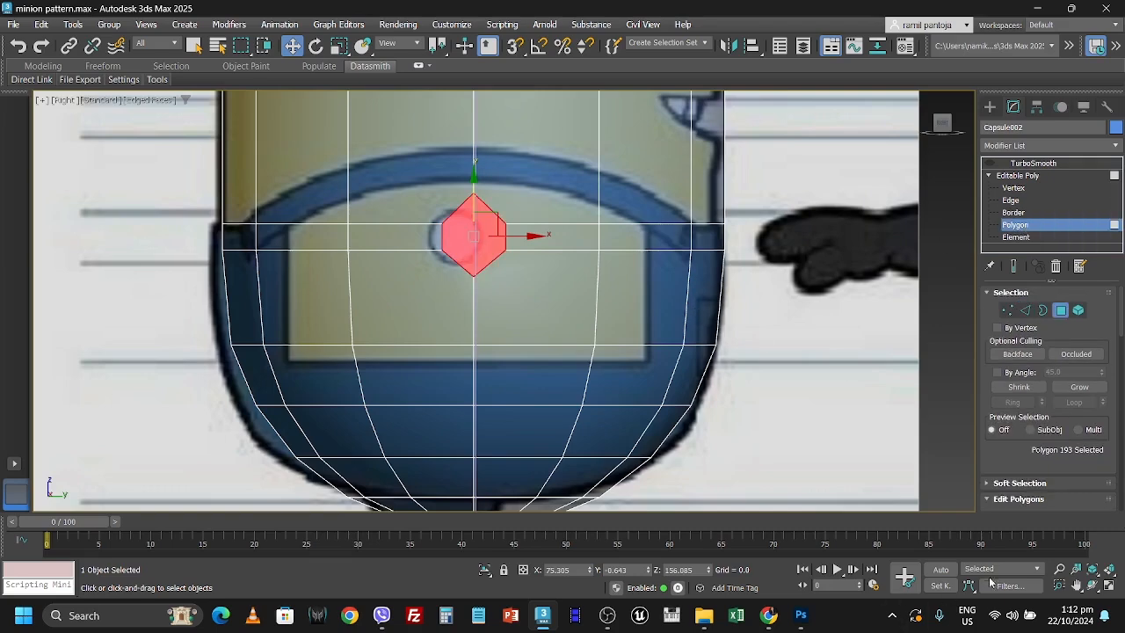
{"action": "left_click", "coordinate": [1110, 586]}
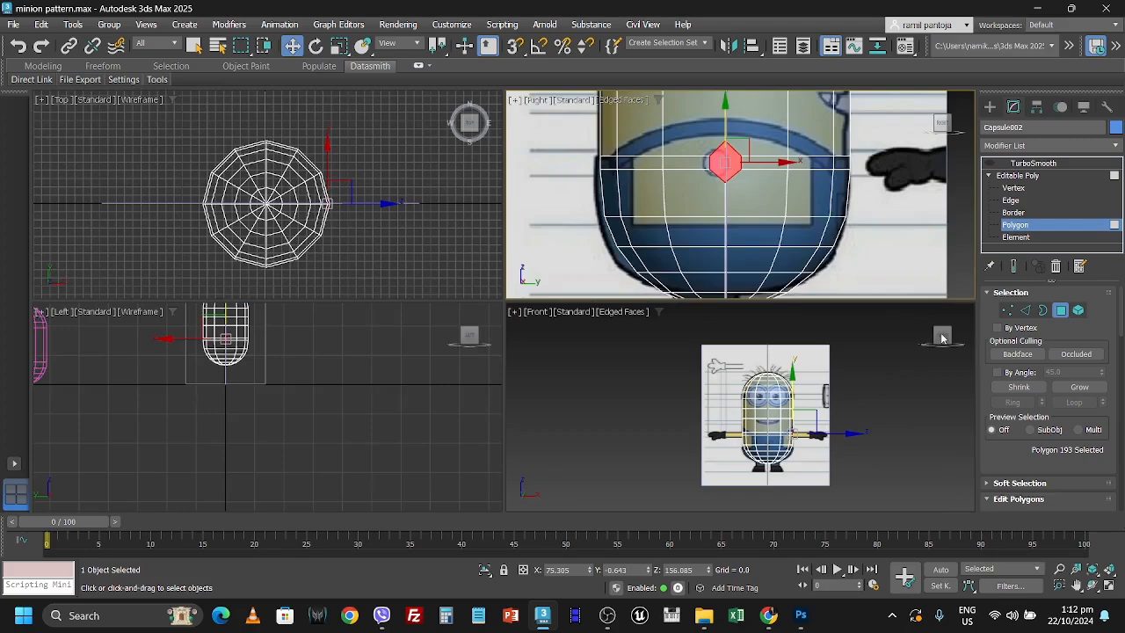
{"action": "left_click_drag", "start_coordinate": [936, 334], "coordinate": [924, 307]}
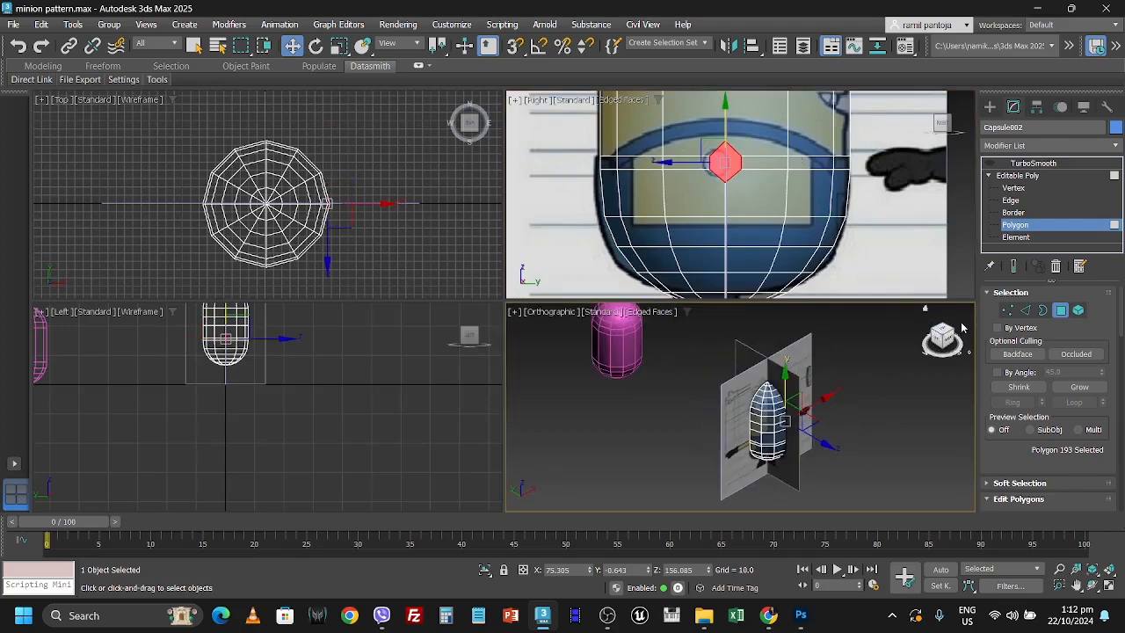
{"action": "left_click_drag", "start_coordinate": [956, 338], "coordinate": [961, 356]}
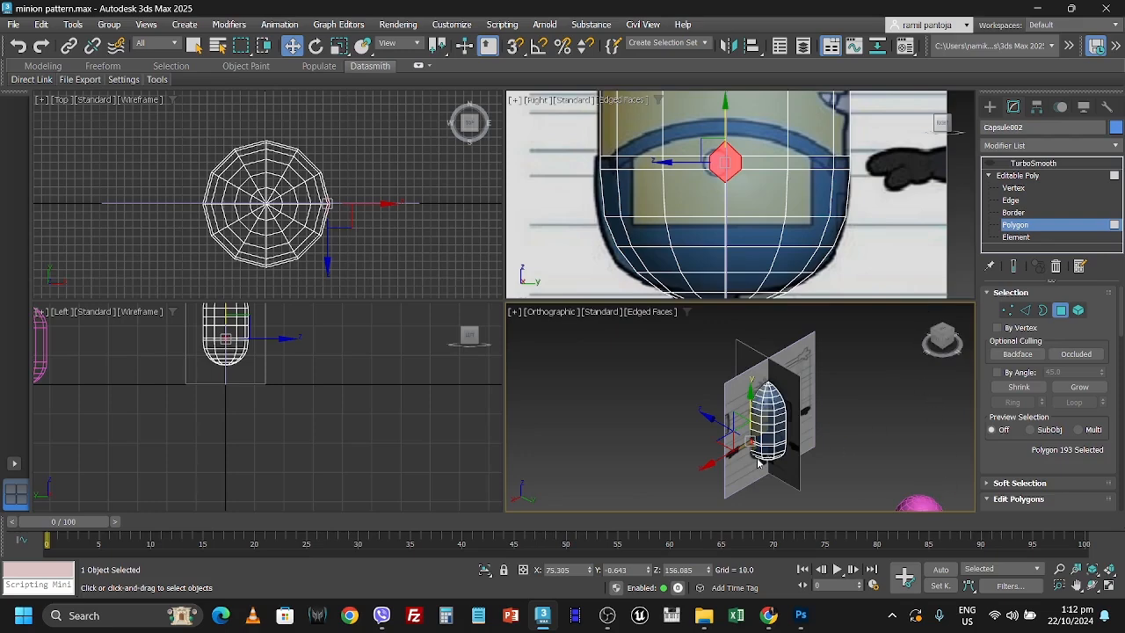
{"action": "scroll", "coordinate": [758, 463], "scroll_direction": "up", "scroll_amount": 1}
{"action": "scroll", "coordinate": [882, 450], "scroll_direction": "down", "scroll_amount": 3}
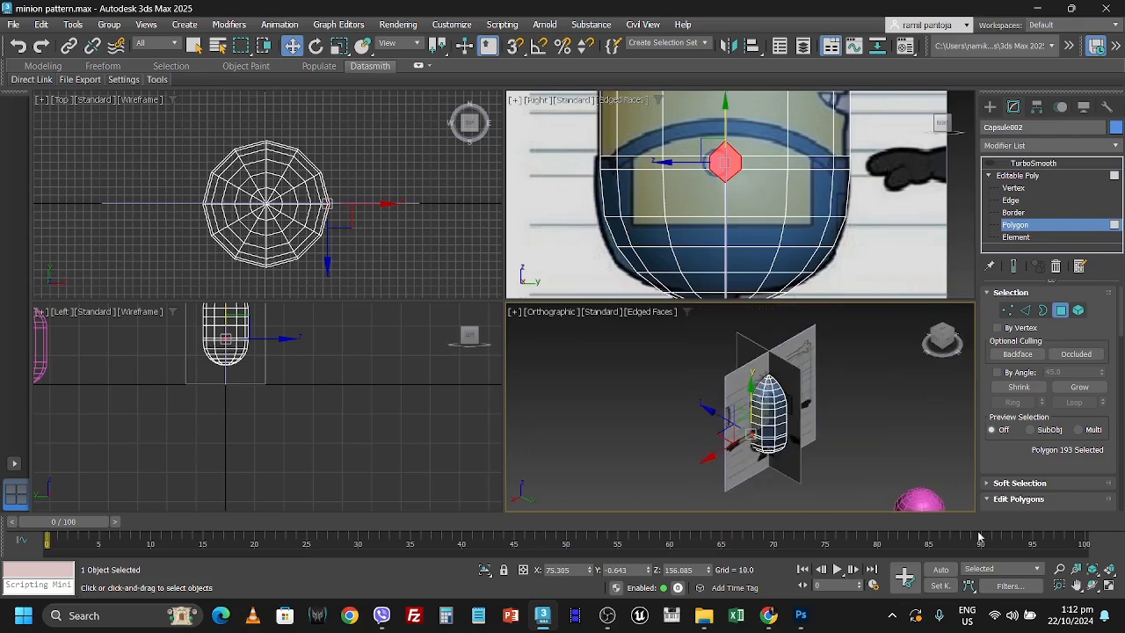
Leave polygon editing on the body and delete the spare pink capsule
{"action": "left_click", "coordinate": [917, 435]}
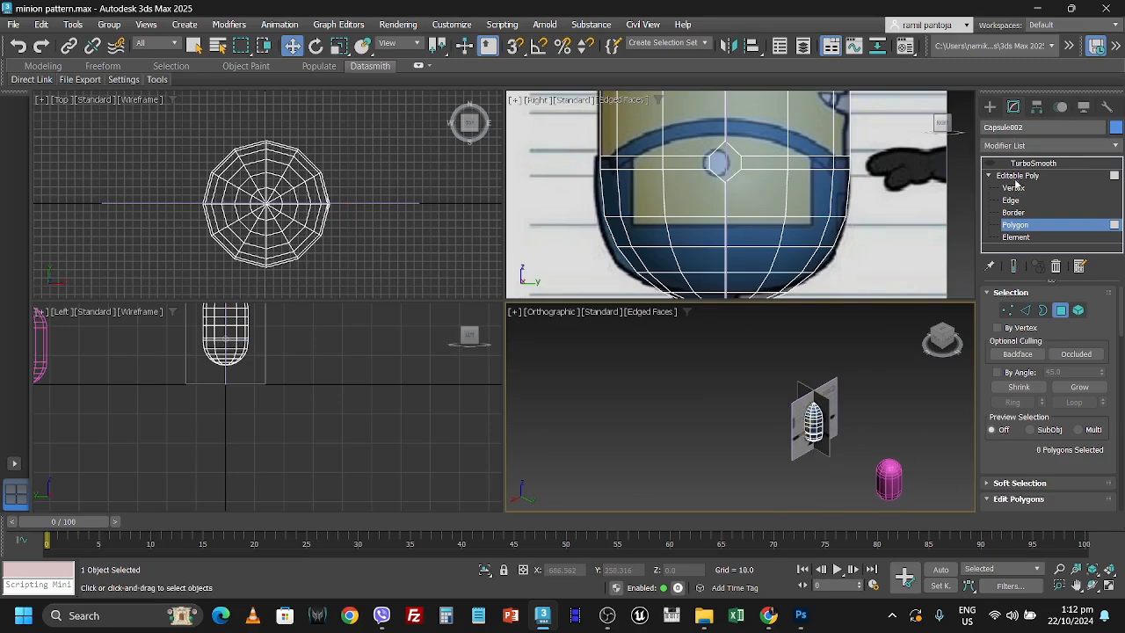
{"action": "left_click", "coordinate": [1017, 175]}
{"action": "left_click", "coordinate": [920, 426]}
{"action": "left_click", "coordinate": [887, 473]}
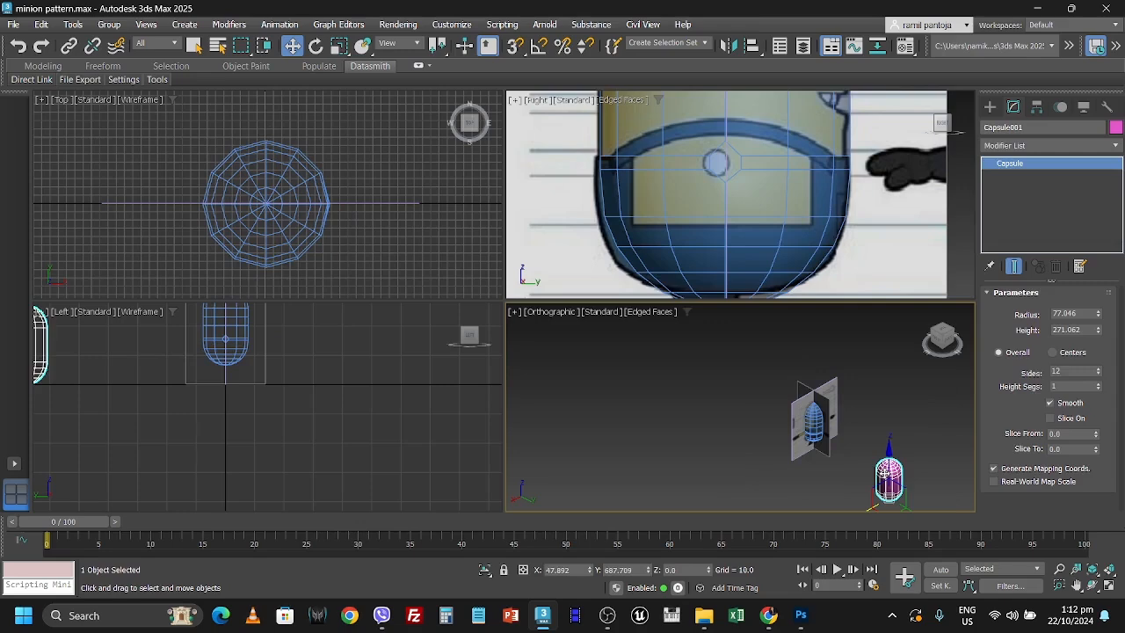
{"action": "key", "text": "Delete"}
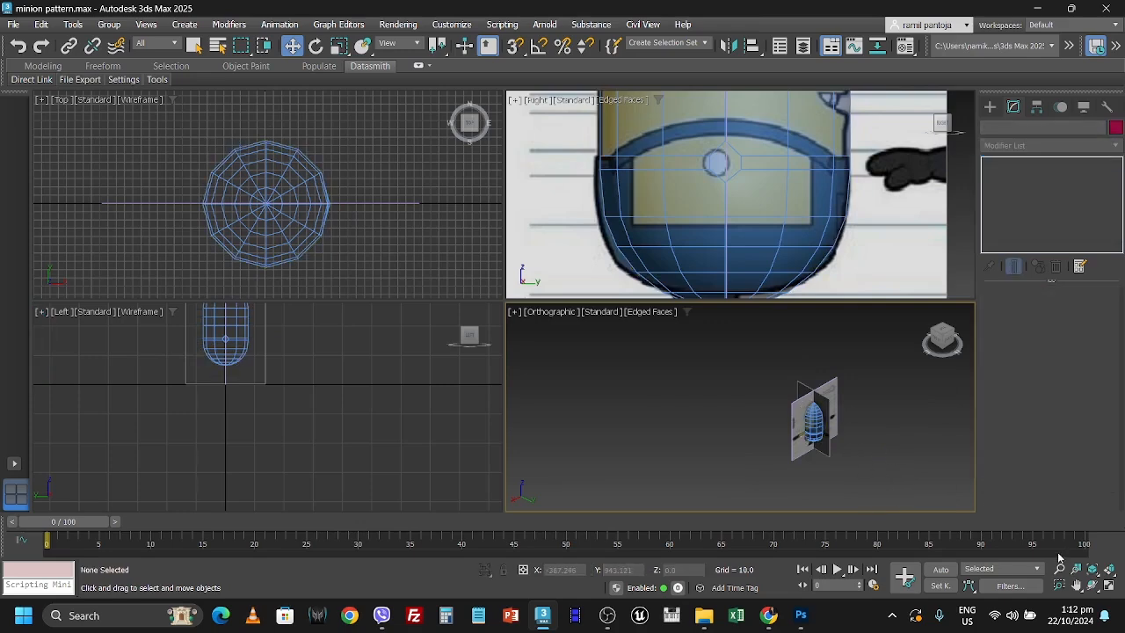
Hide the front reference plane in the maximized orthographic view
{"action": "left_click_drag", "start_coordinate": [741, 346], "coordinate": [841, 446]}
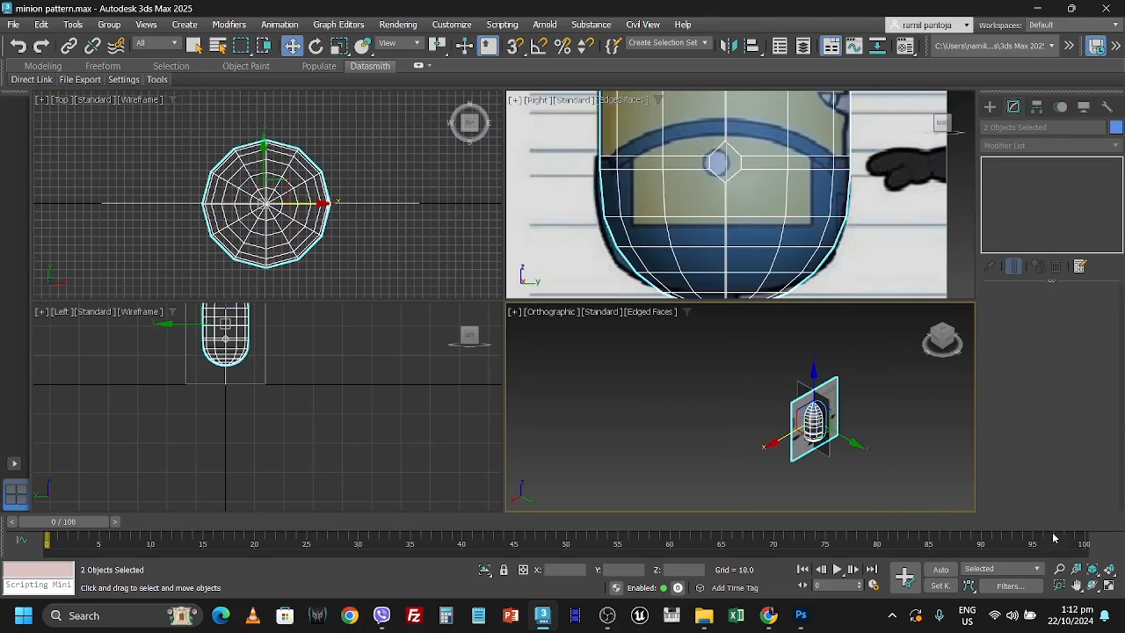
{"action": "left_click", "coordinate": [1094, 570]}
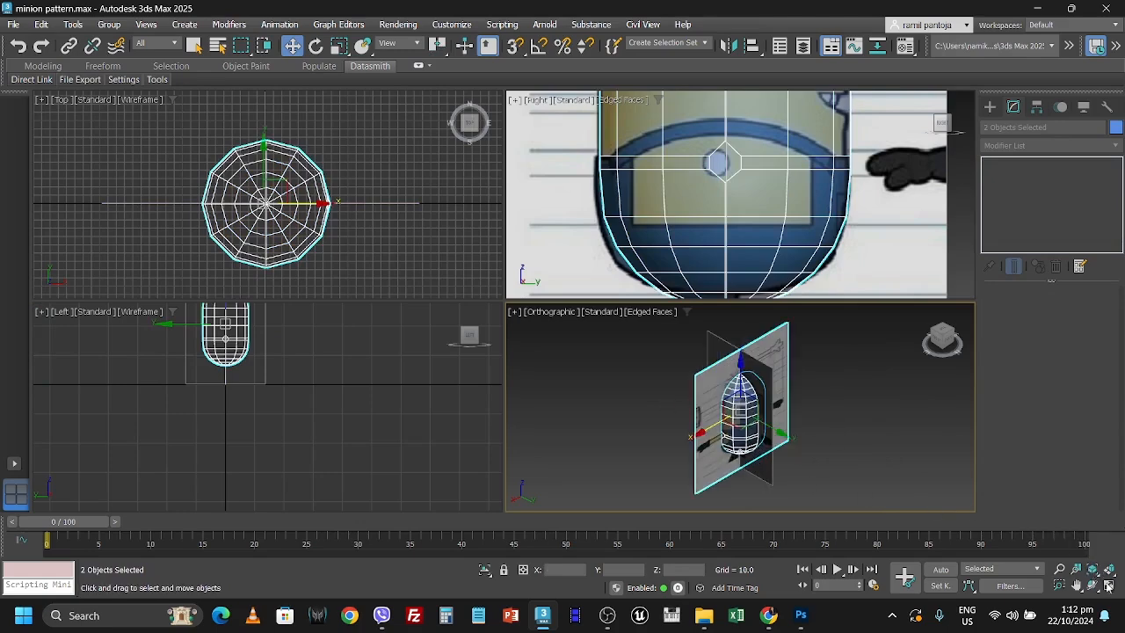
{"action": "left_click", "coordinate": [1108, 586]}
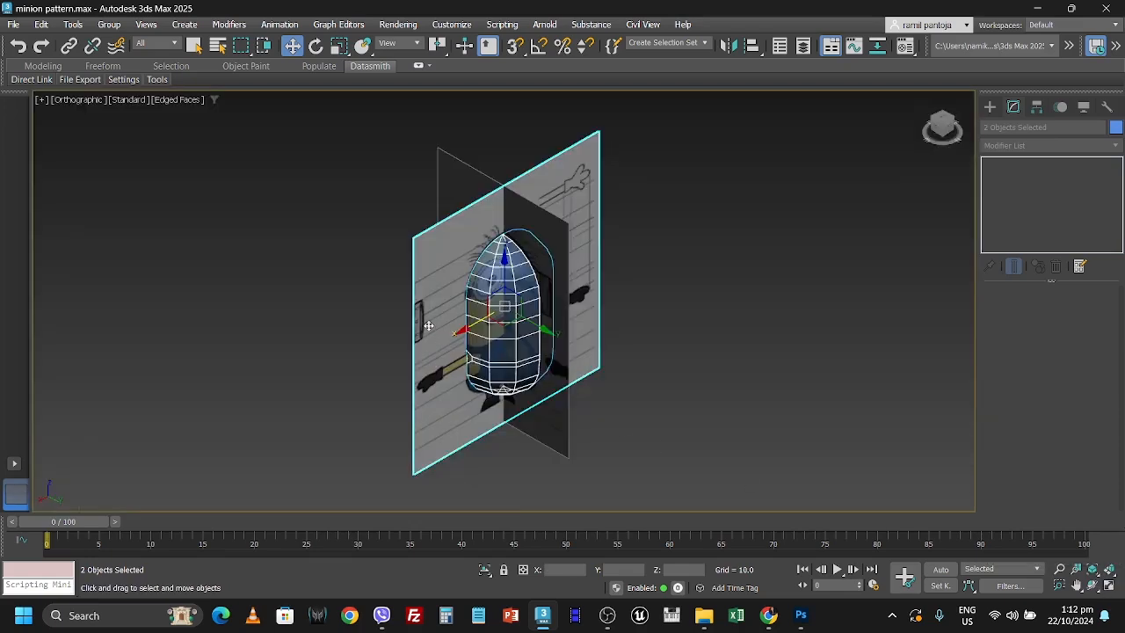
{"action": "scroll", "coordinate": [408, 324], "scroll_direction": "up", "scroll_amount": 2}
{"action": "left_click", "coordinate": [431, 275]}
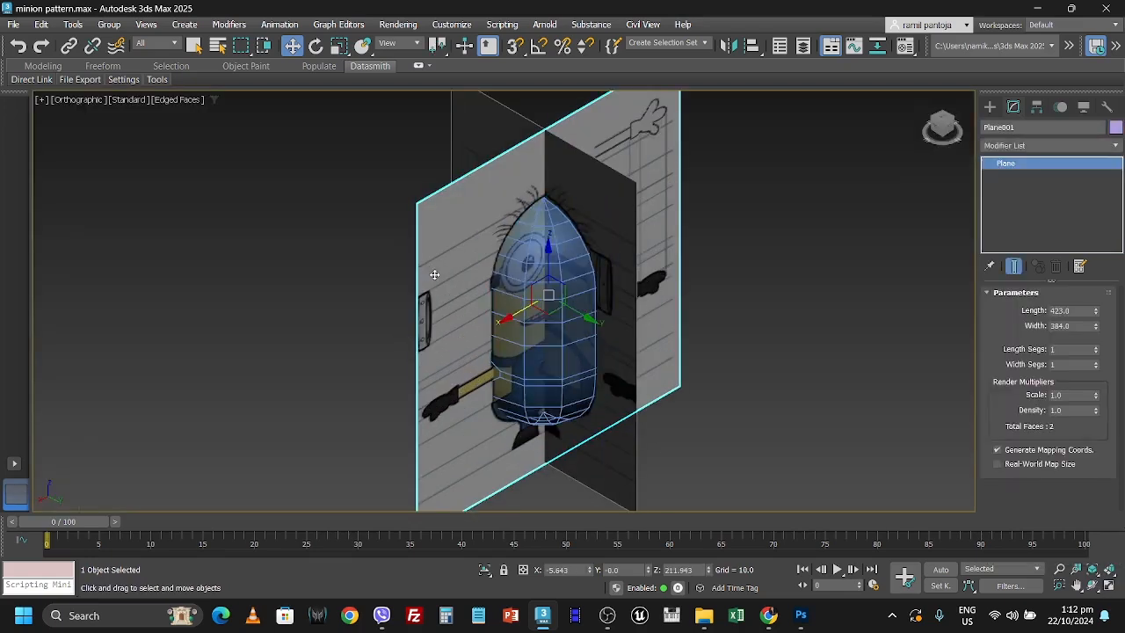
{"action": "right_click", "coordinate": [434, 275]}
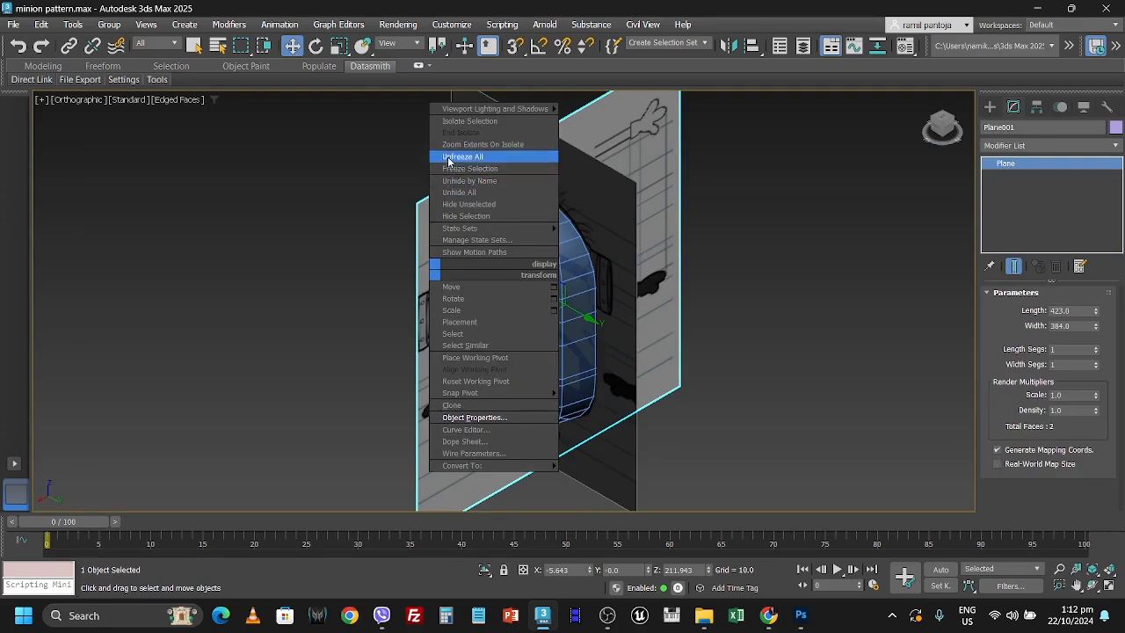
{"action": "left_click", "coordinate": [448, 160]}
{"action": "left_click", "coordinate": [434, 233]}
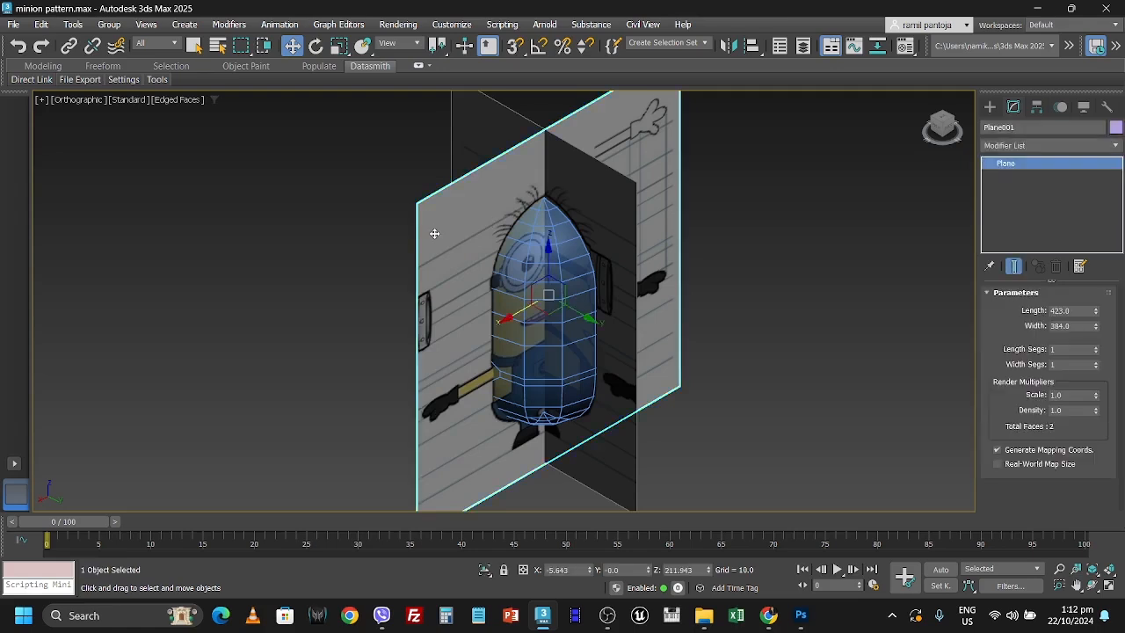
{"action": "right_click", "coordinate": [434, 233]}
{"action": "left_click", "coordinate": [504, 180]}
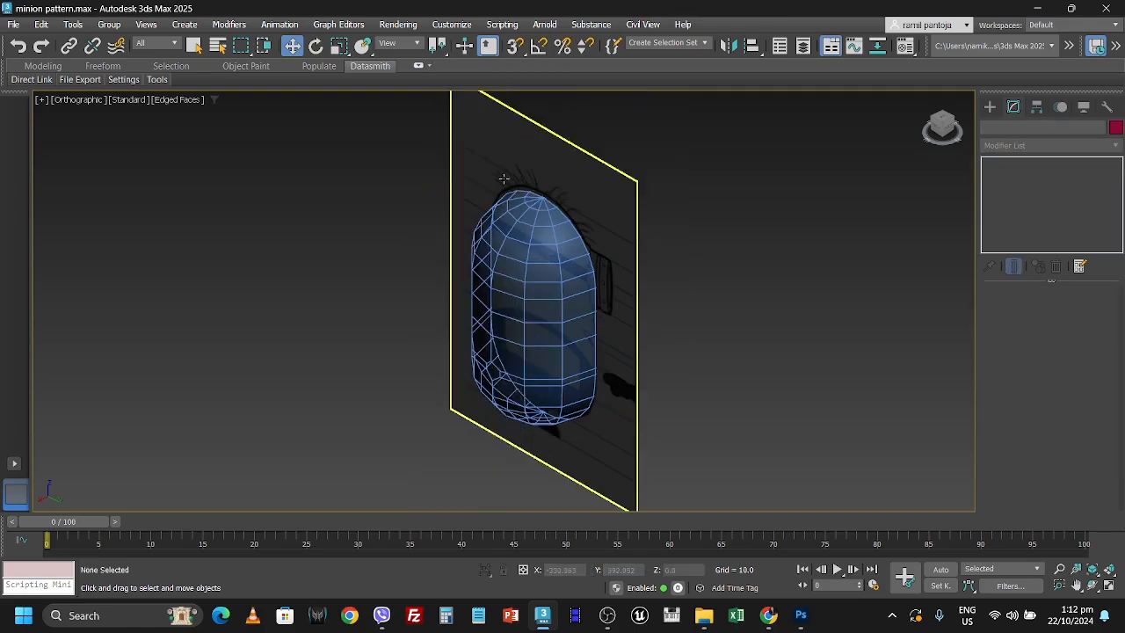
Freeze the remaining side reference plane
{"action": "left_click", "coordinate": [500, 145]}
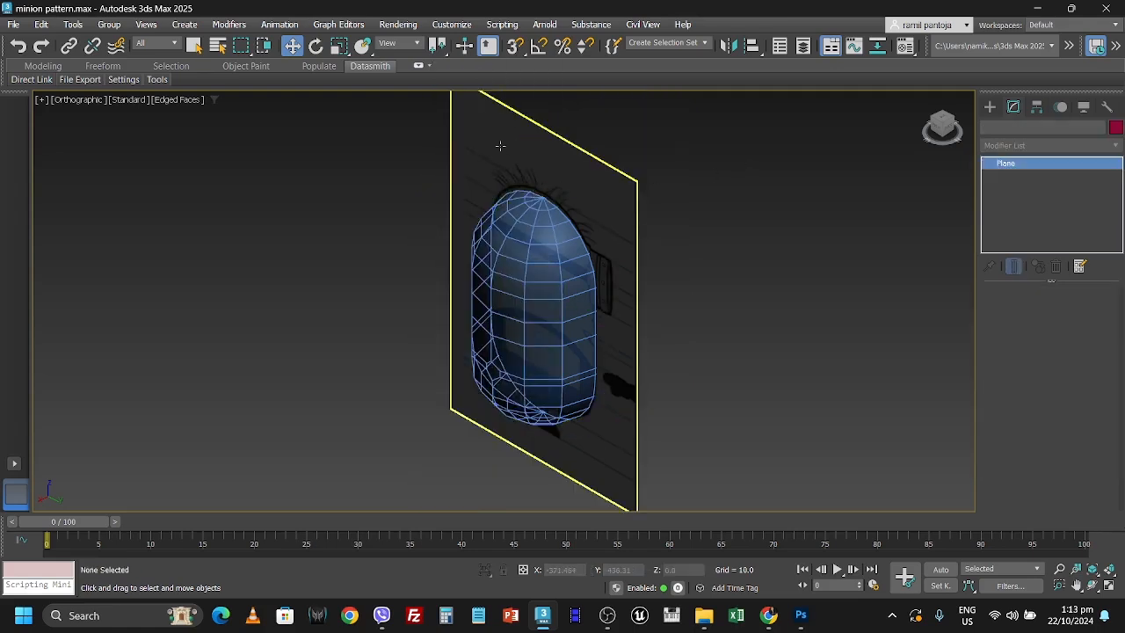
{"action": "left_click", "coordinate": [500, 147]}
{"action": "right_click", "coordinate": [500, 171]}
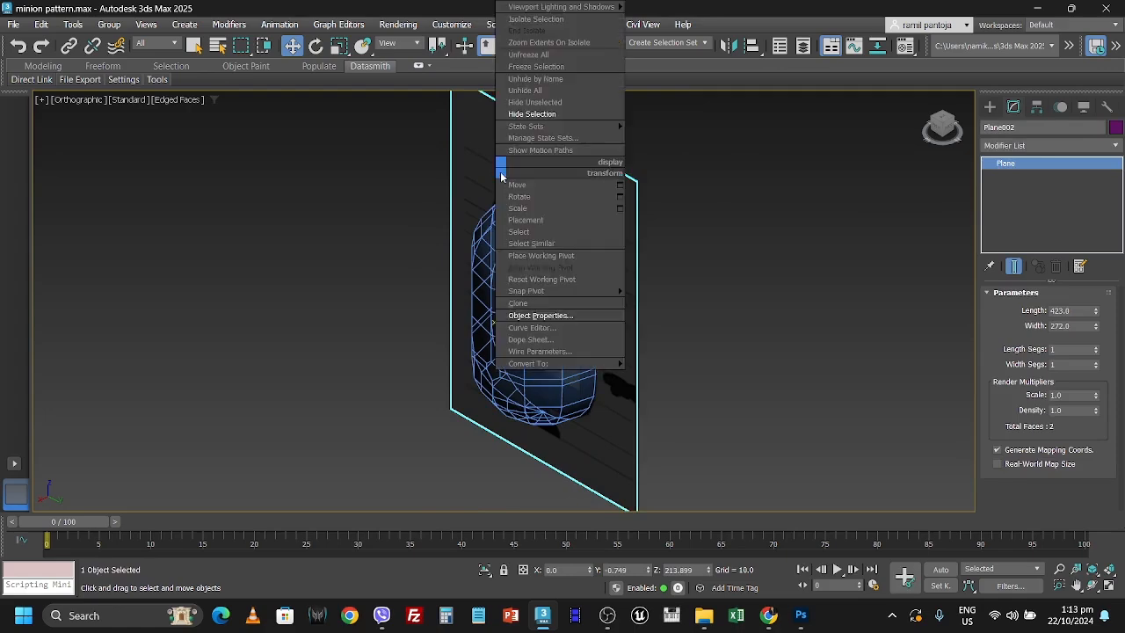
{"action": "left_click", "coordinate": [532, 67]}
Reselect the body capsule and, at polygon level, select the hexagon on its side in an angled close-up view
{"action": "scroll", "coordinate": [464, 381], "scroll_direction": "up", "scroll_amount": 6}
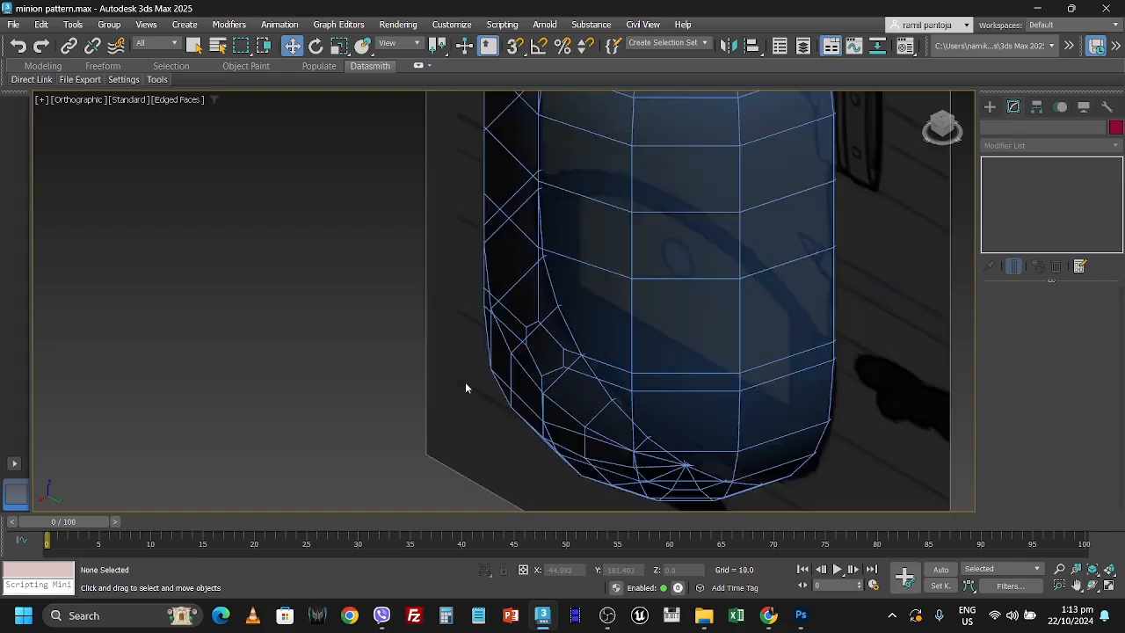
{"action": "scroll", "coordinate": [530, 373], "scroll_direction": "up", "scroll_amount": 2}
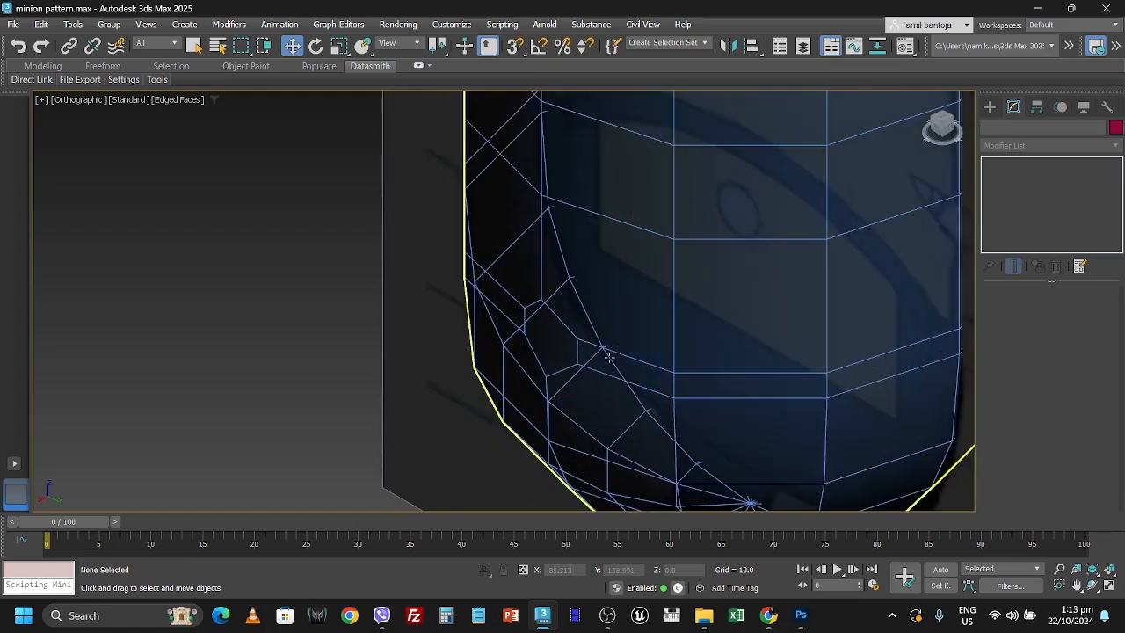
{"action": "left_click", "coordinate": [608, 356]}
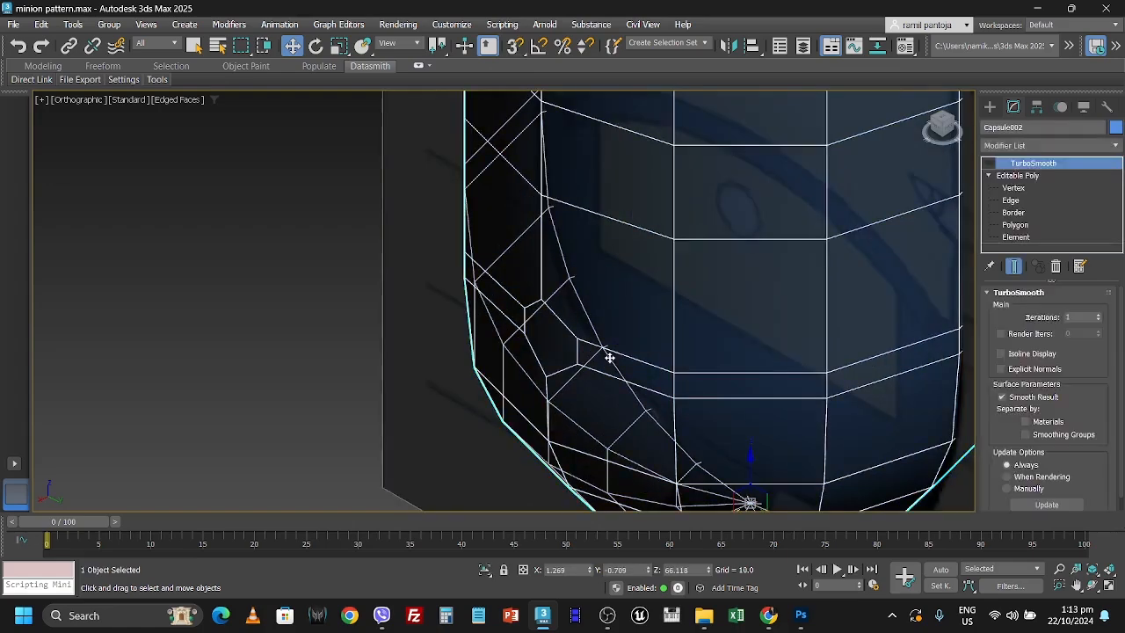
{"action": "left_click", "coordinate": [1092, 585]}
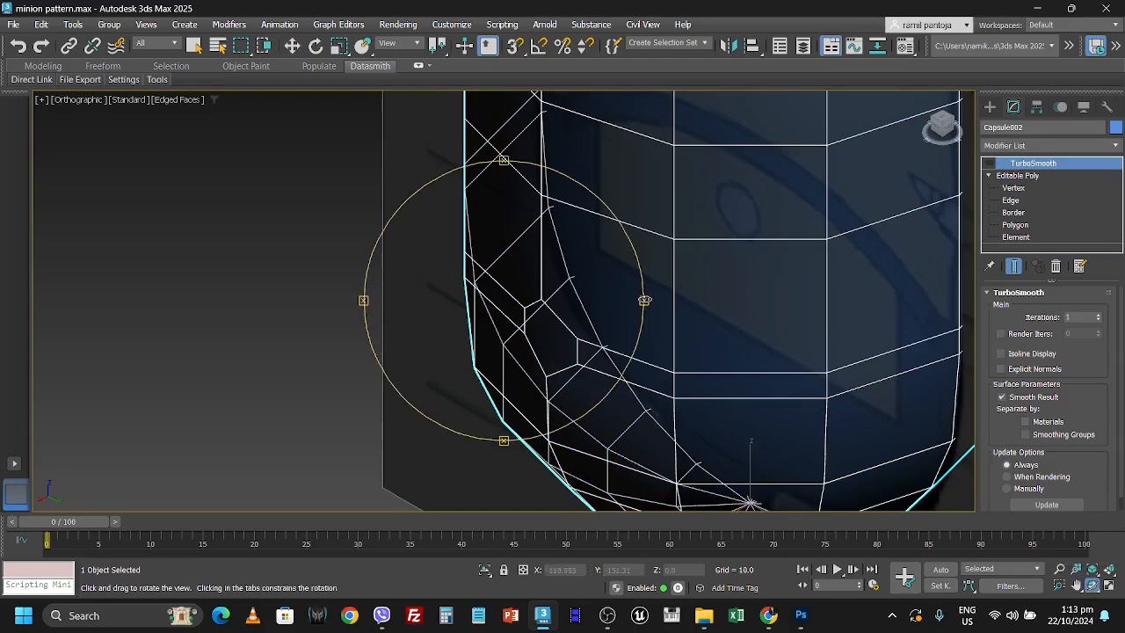
{"action": "left_click_drag", "start_coordinate": [645, 299], "coordinate": [729, 332]}
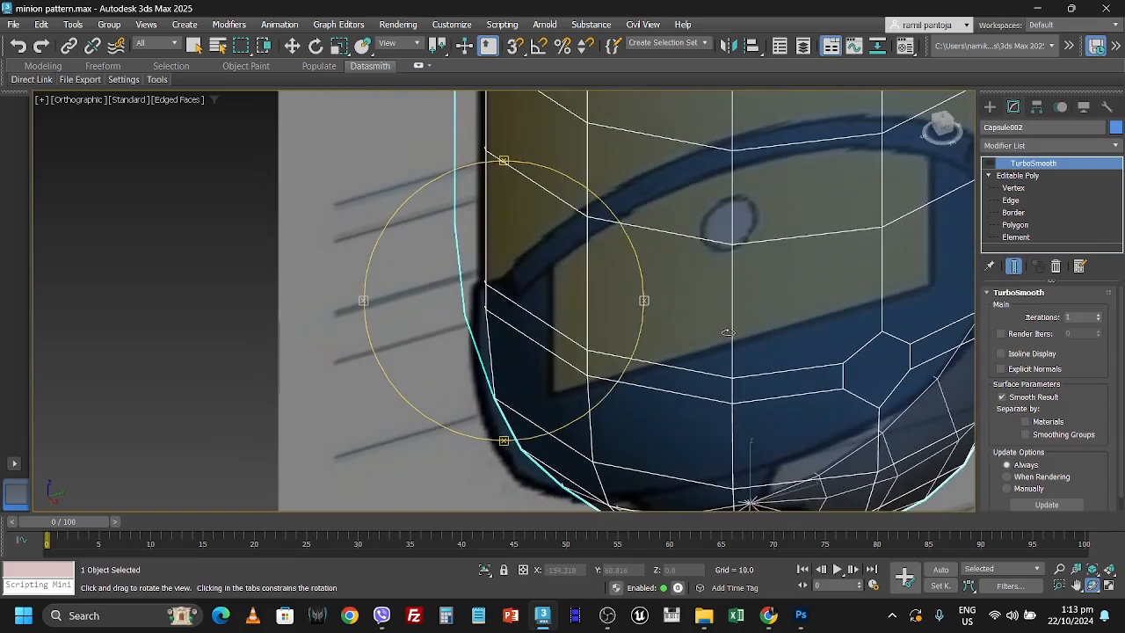
{"action": "left_click", "coordinate": [1077, 585]}
{"action": "left_click_drag", "start_coordinate": [854, 434], "coordinate": [588, 307]}
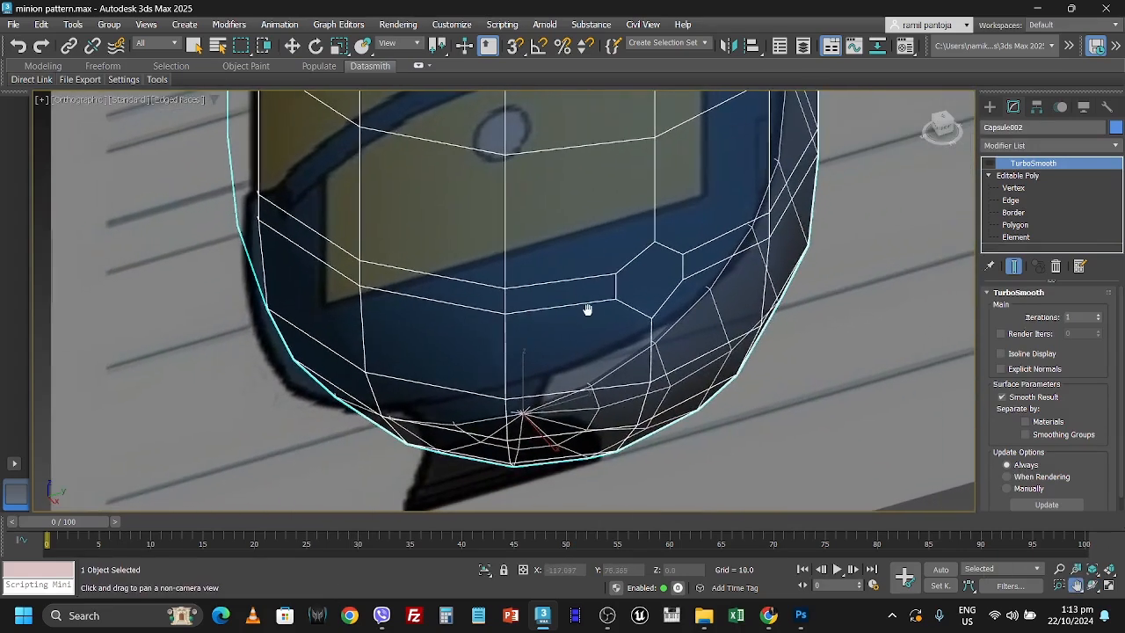
{"action": "left_click", "coordinate": [1015, 225]}
{"action": "left_click", "coordinate": [642, 281]}
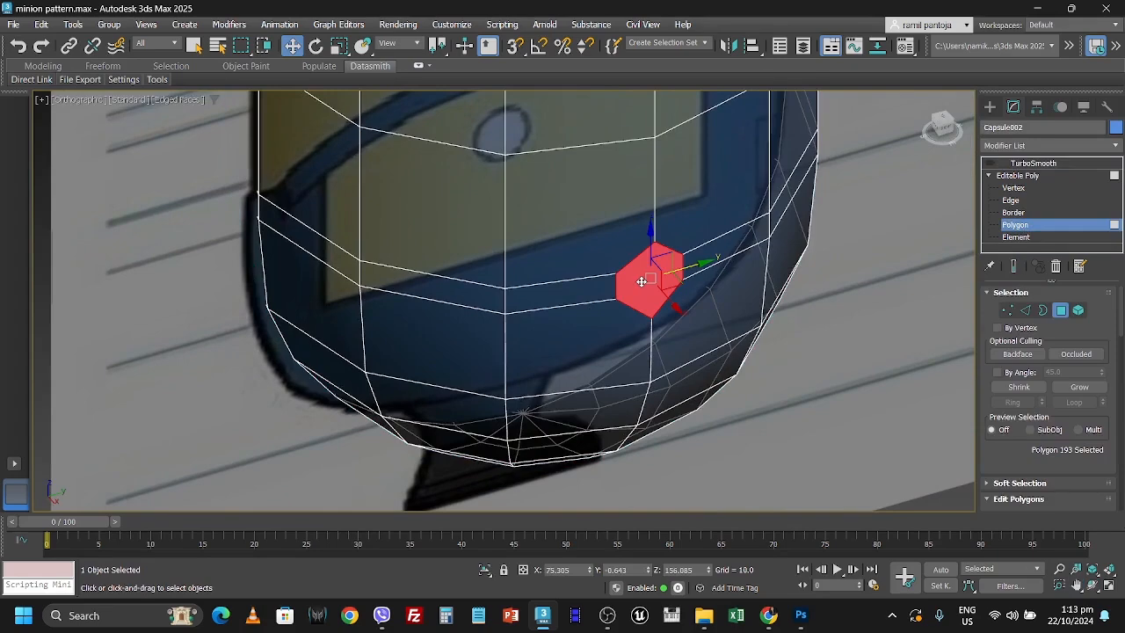
Clear the polygon selection and return to edge level with the hexagon's six border edges selected
{"action": "right_click", "coordinate": [641, 281]}
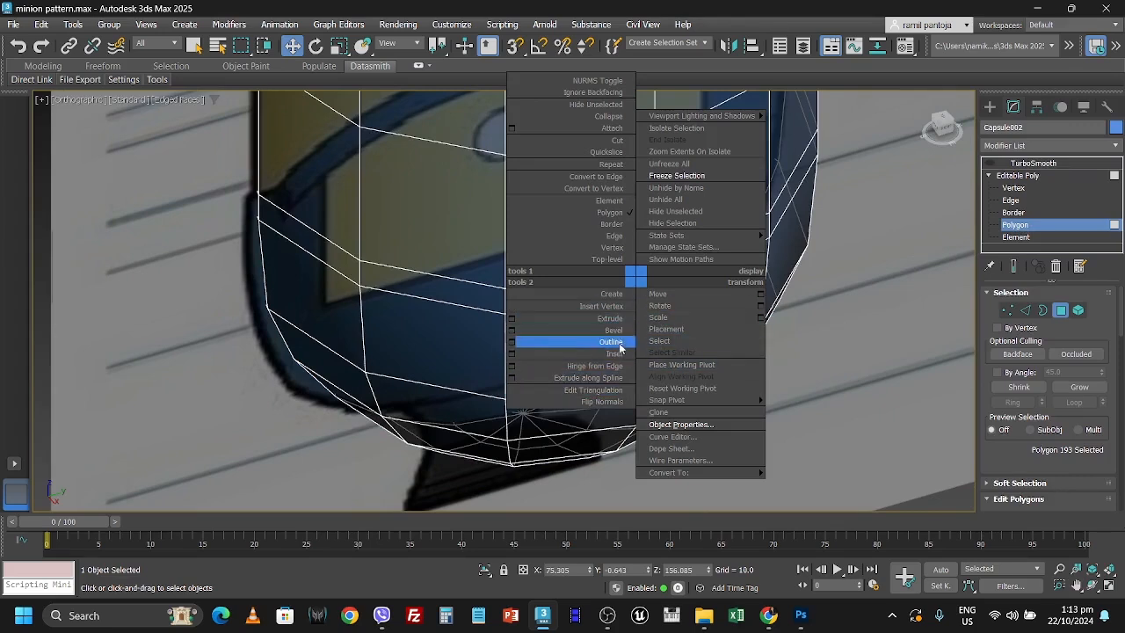
{"action": "left_click", "coordinate": [891, 322]}
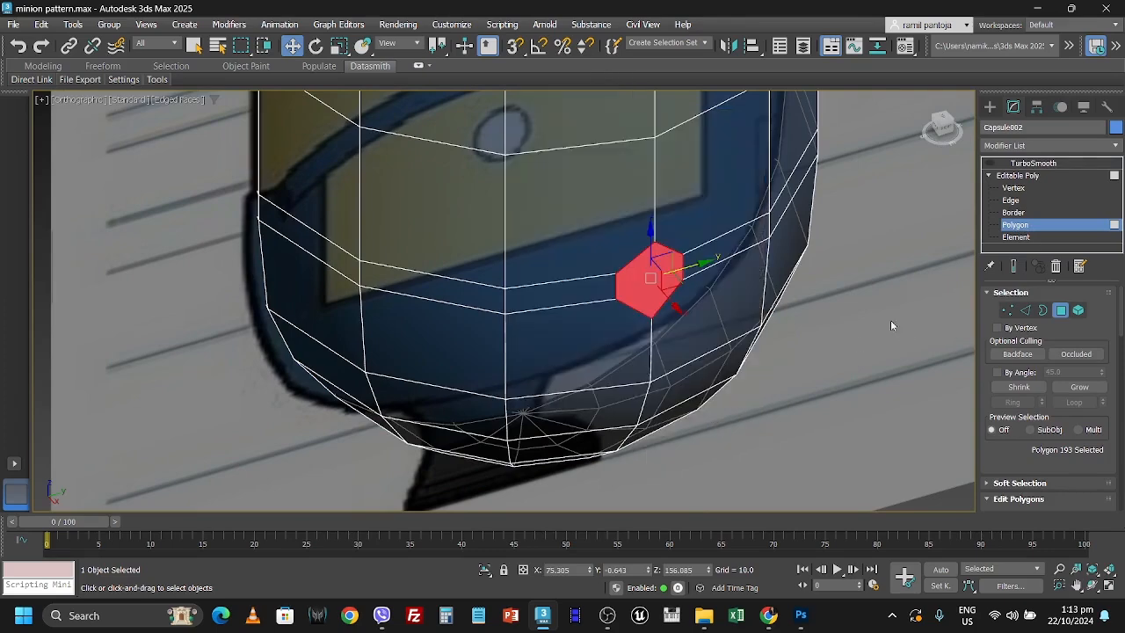
{"action": "left_click", "coordinate": [905, 235]}
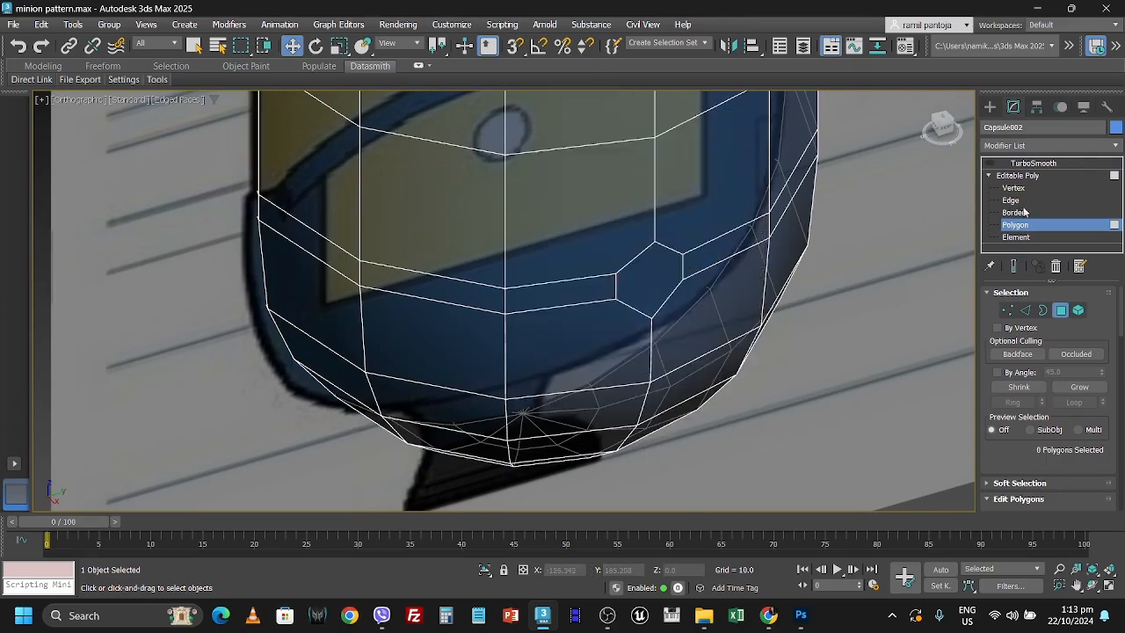
{"action": "left_click", "coordinate": [1012, 201]}
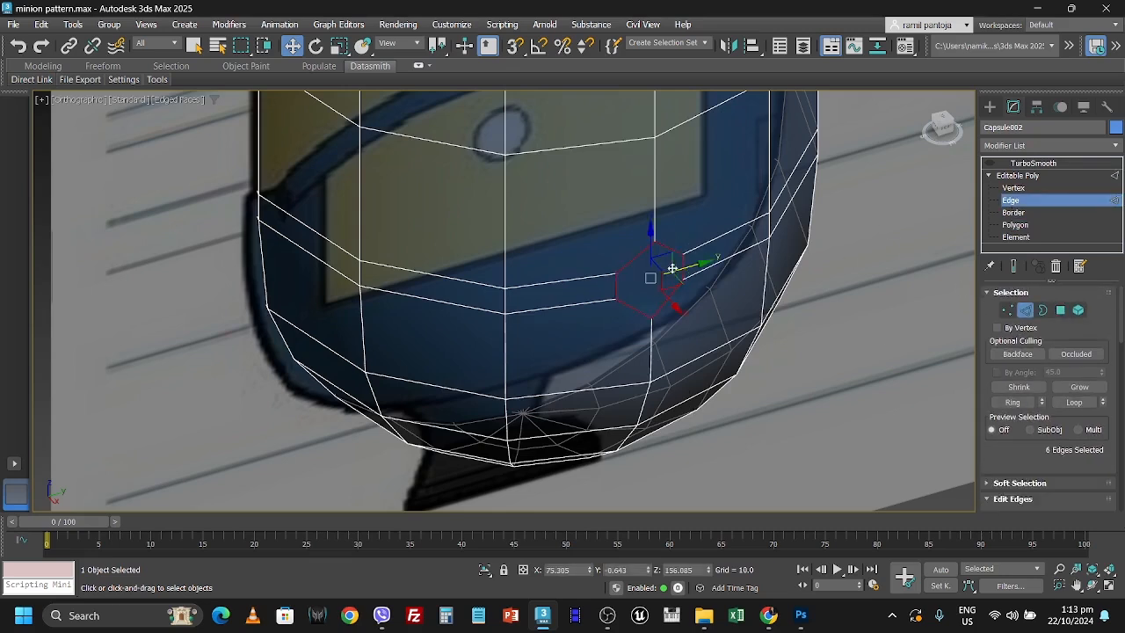
Chamfer the hexagon's six border edges with an amount of about 2.373 and one segment, and clear the edge selection
{"action": "right_click", "coordinate": [623, 274]}
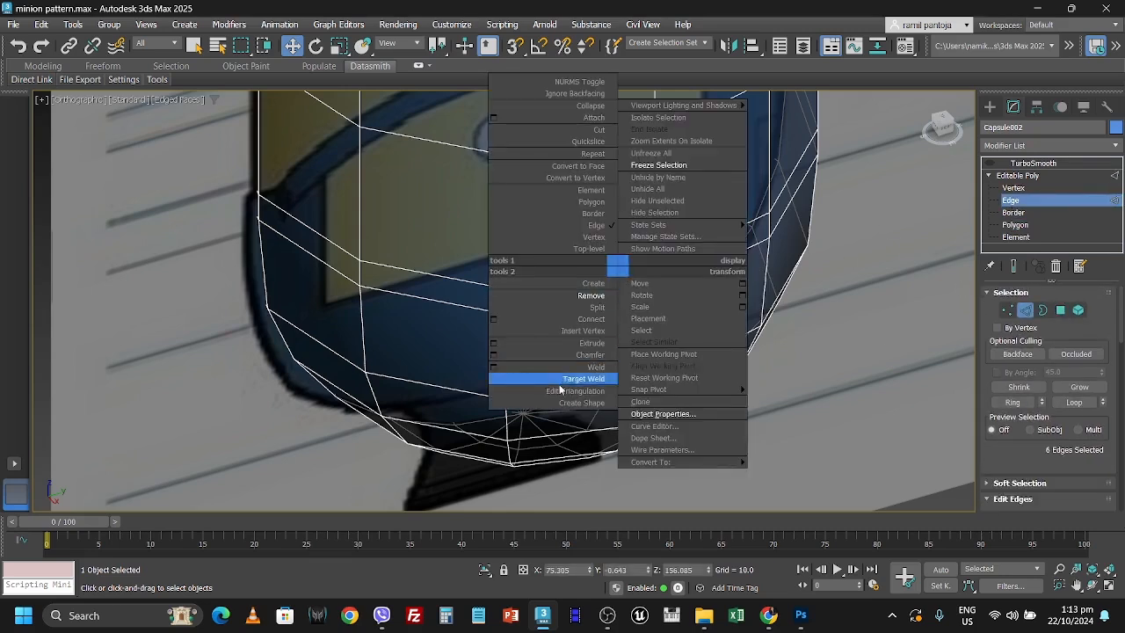
{"action": "left_click", "coordinate": [494, 355]}
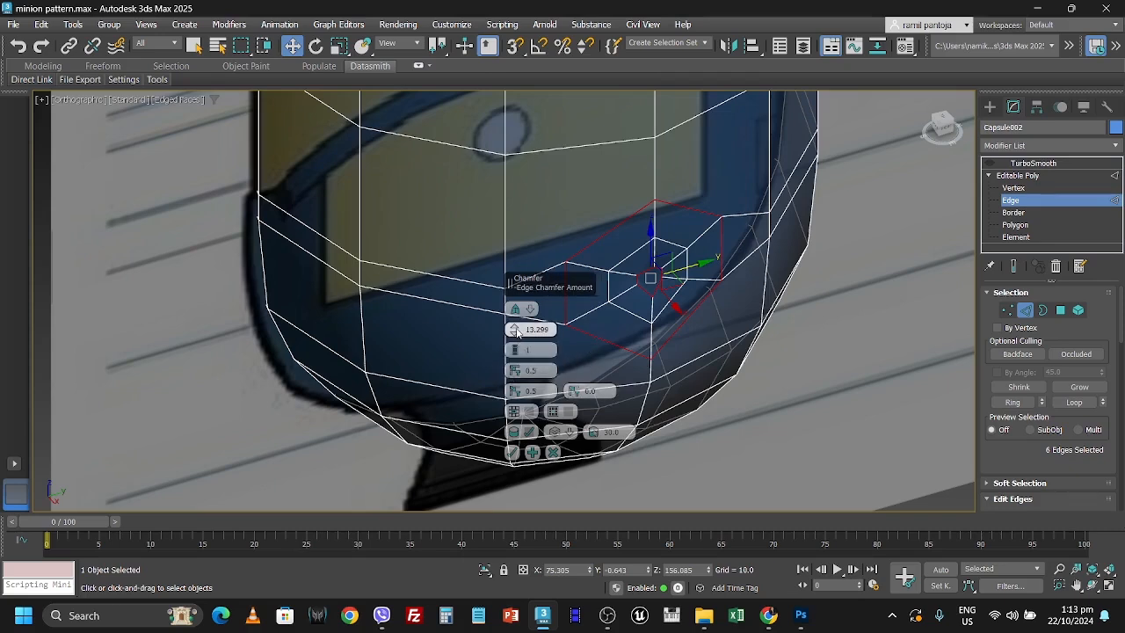
{"action": "left_click_drag", "start_coordinate": [515, 336], "coordinate": [519, 376]}
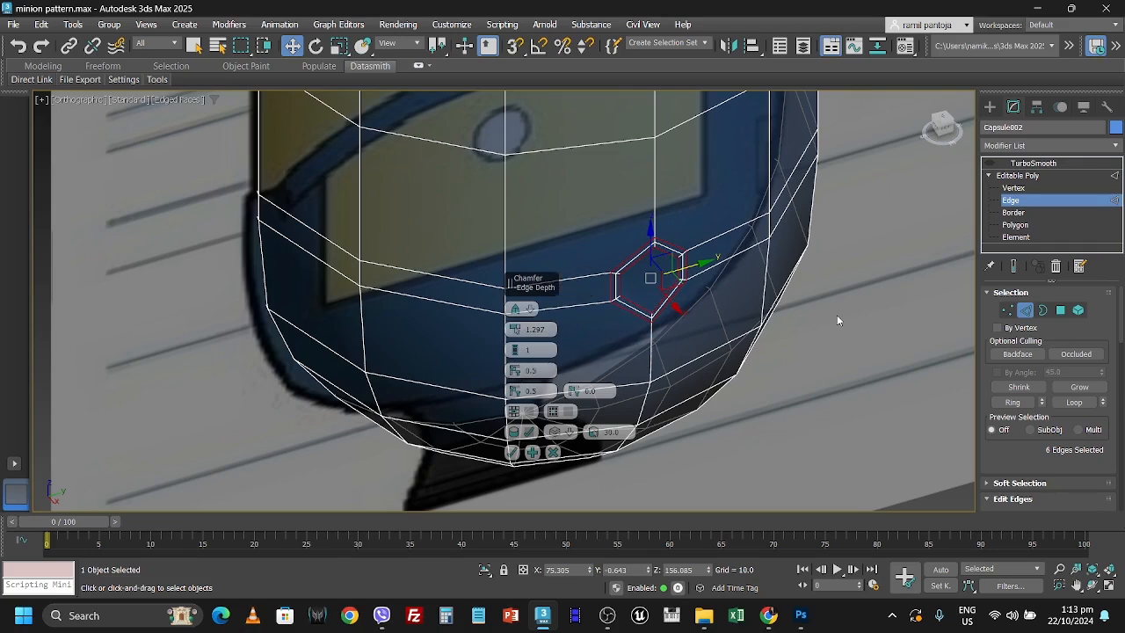
{"action": "left_click", "coordinate": [515, 349]}
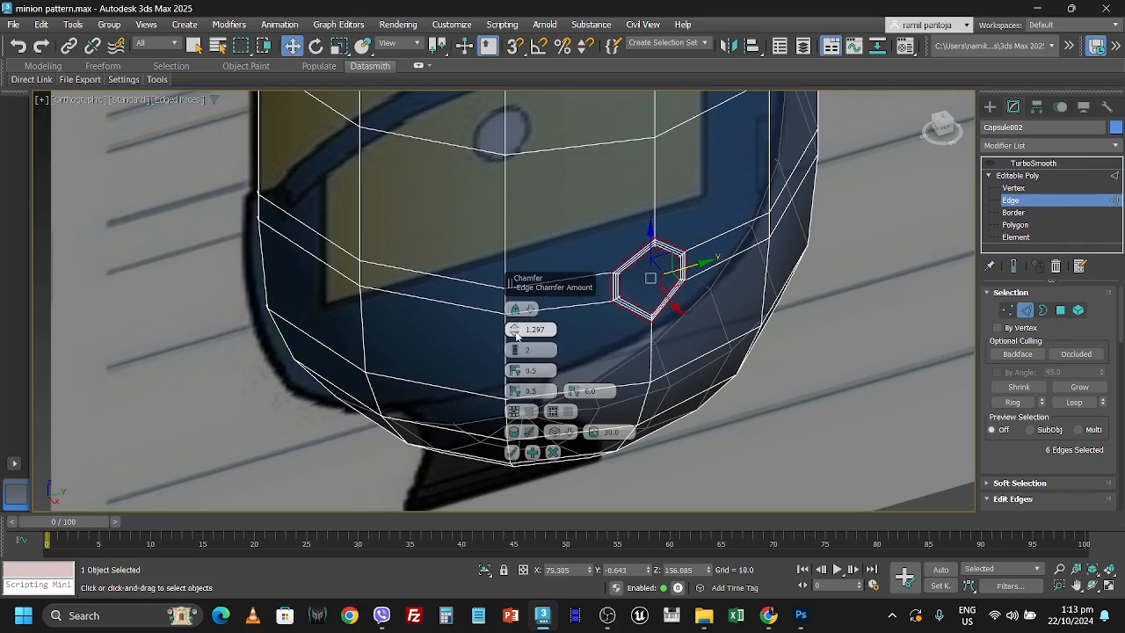
{"action": "left_click_drag", "start_coordinate": [514, 327], "coordinate": [515, 322]}
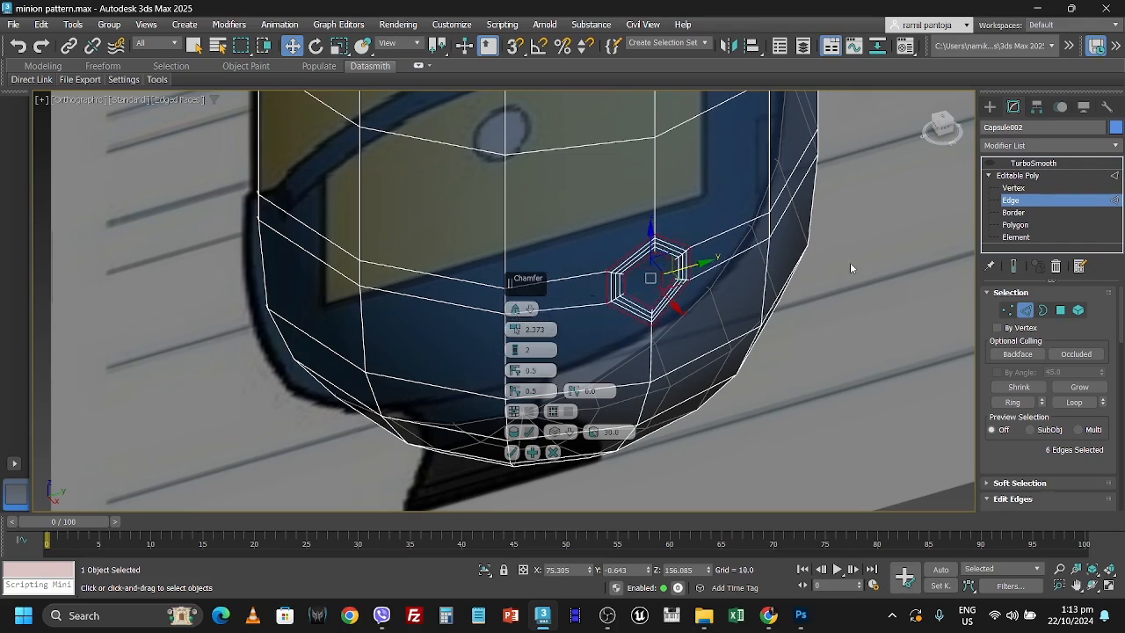
{"action": "left_click", "coordinate": [514, 355]}
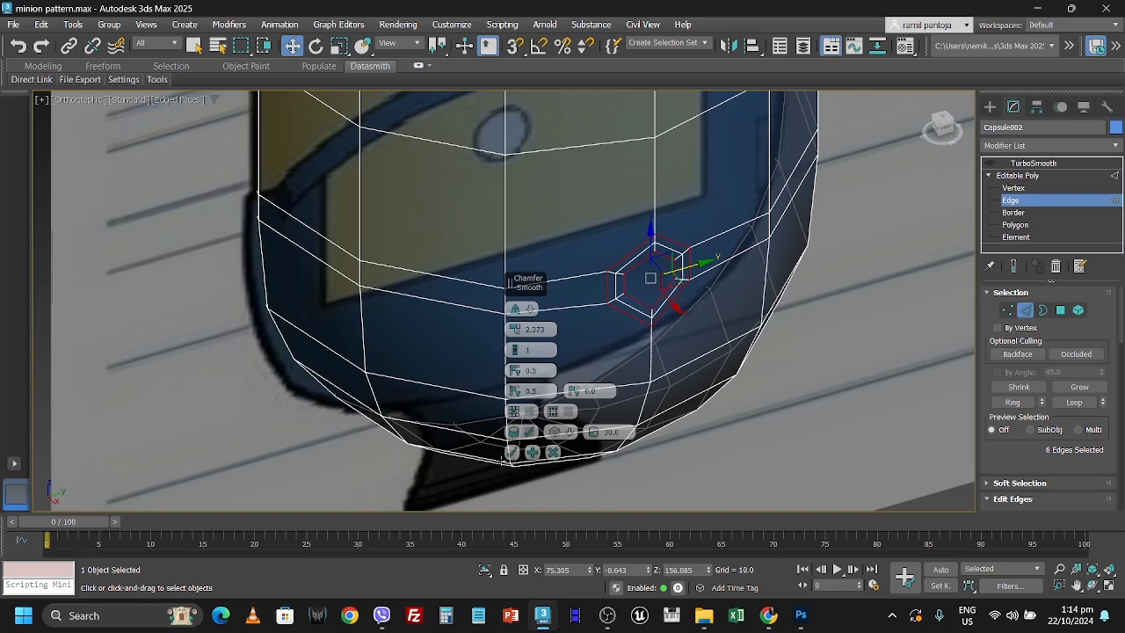
{"action": "left_click", "coordinate": [511, 454]}
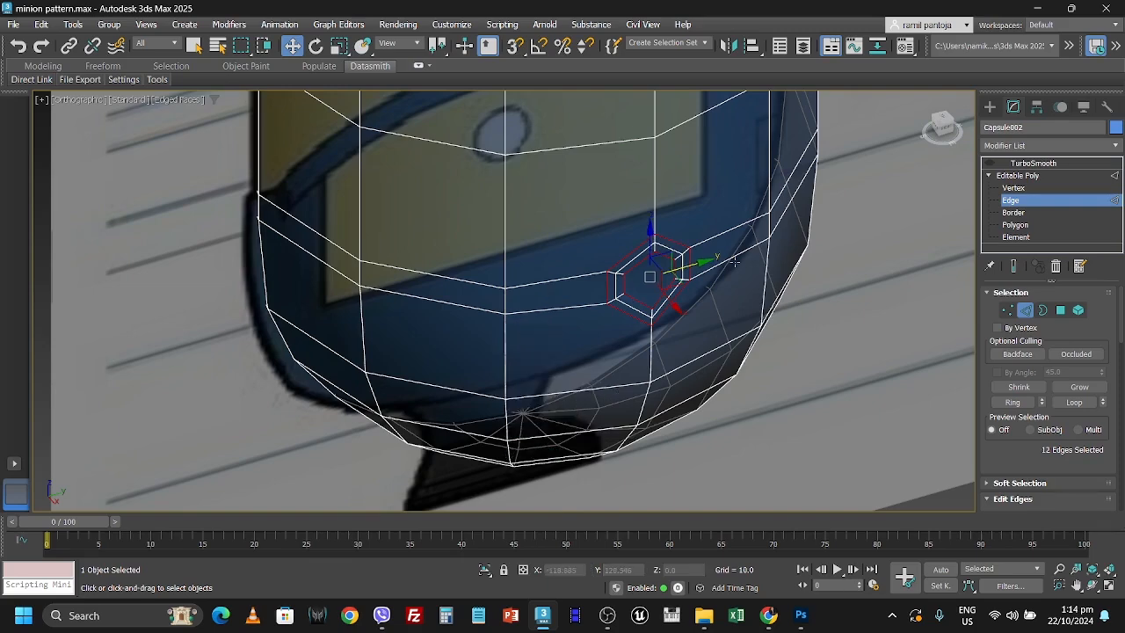
{"action": "scroll", "coordinate": [753, 280], "scroll_direction": "up", "scroll_amount": 2}
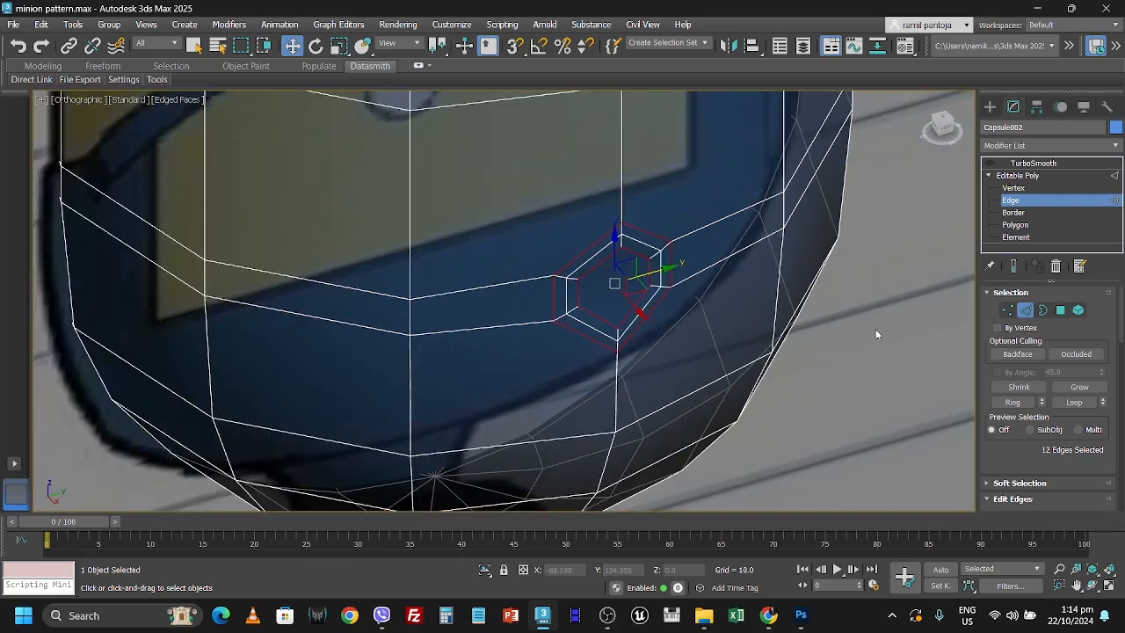
{"action": "left_click", "coordinate": [897, 322]}
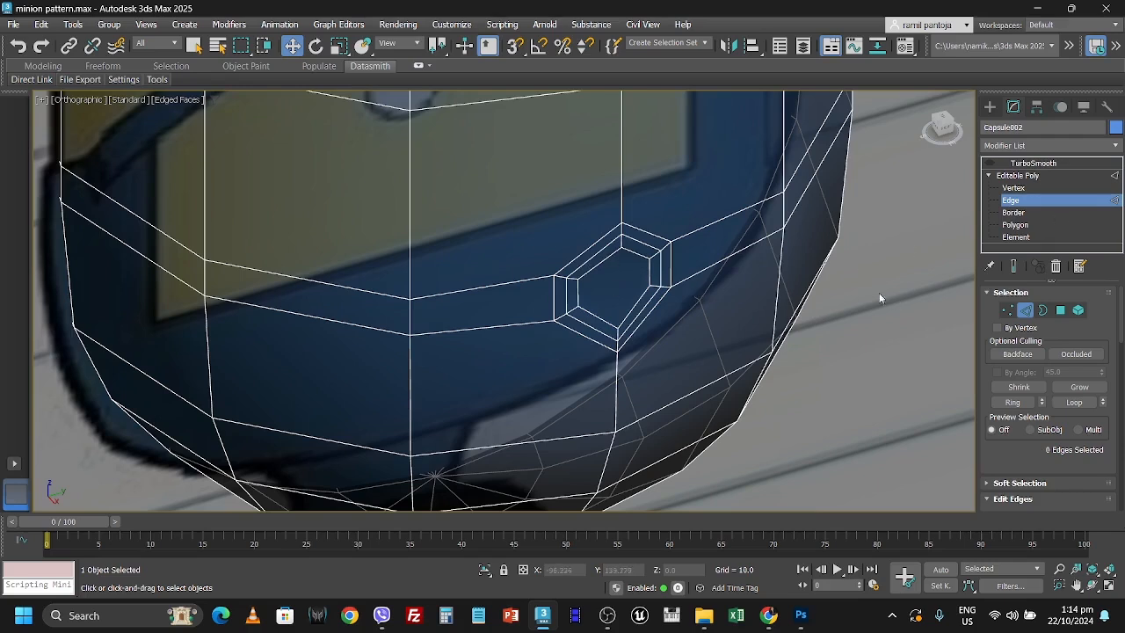
At polygon level, extrude the inner hexagon on the body's side outward by about 11.934
{"action": "left_click", "coordinate": [1020, 226]}
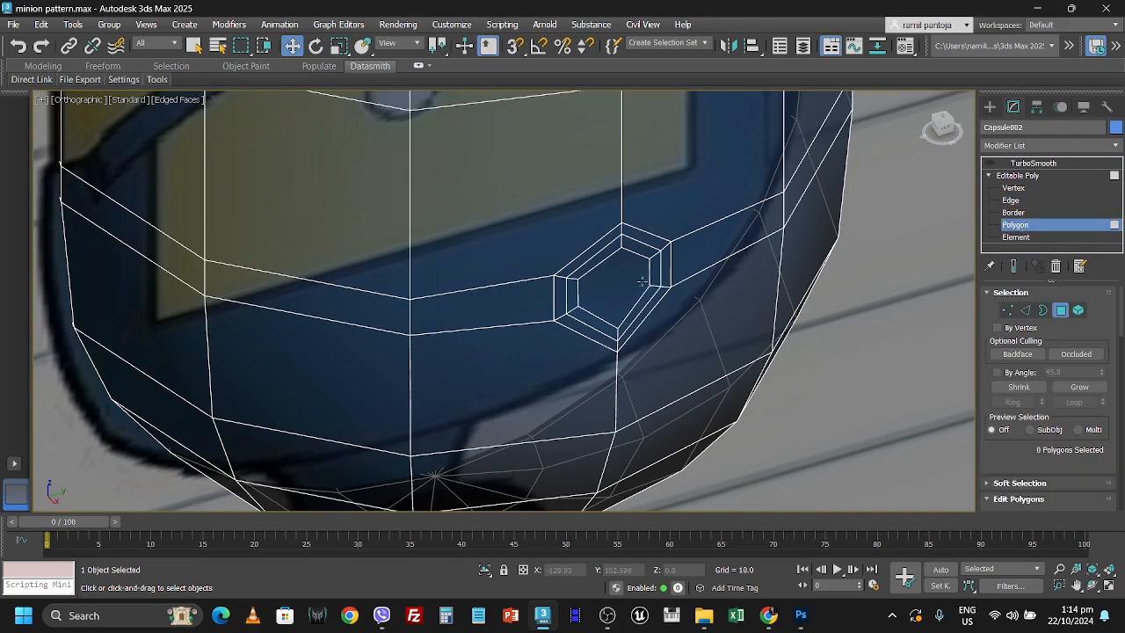
{"action": "left_click", "coordinate": [614, 284]}
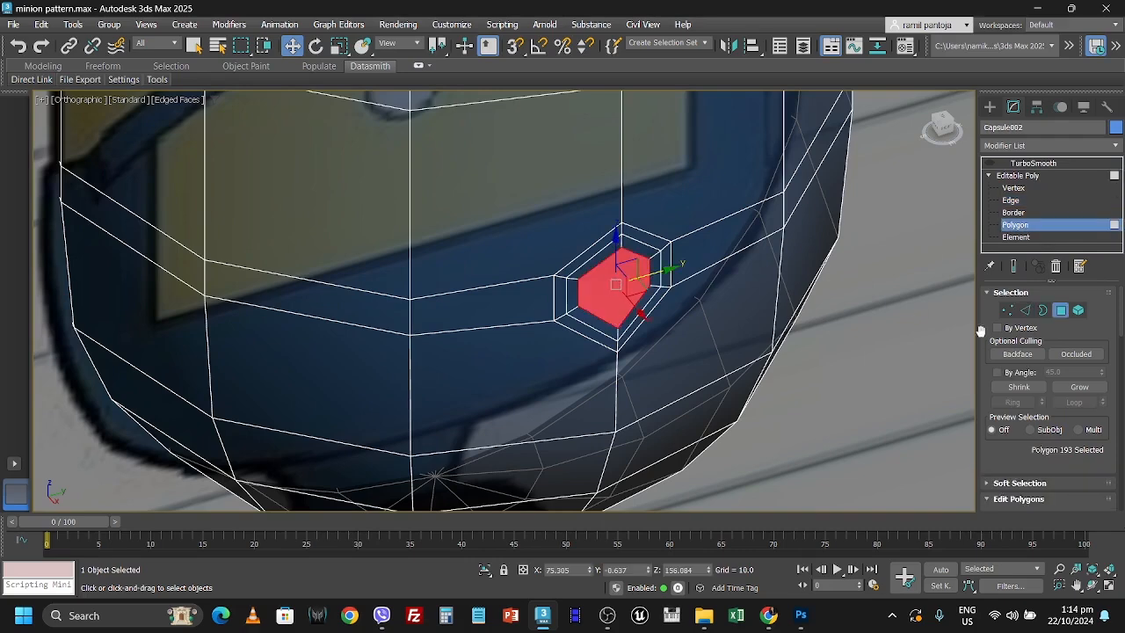
{"action": "right_click", "coordinate": [619, 303]}
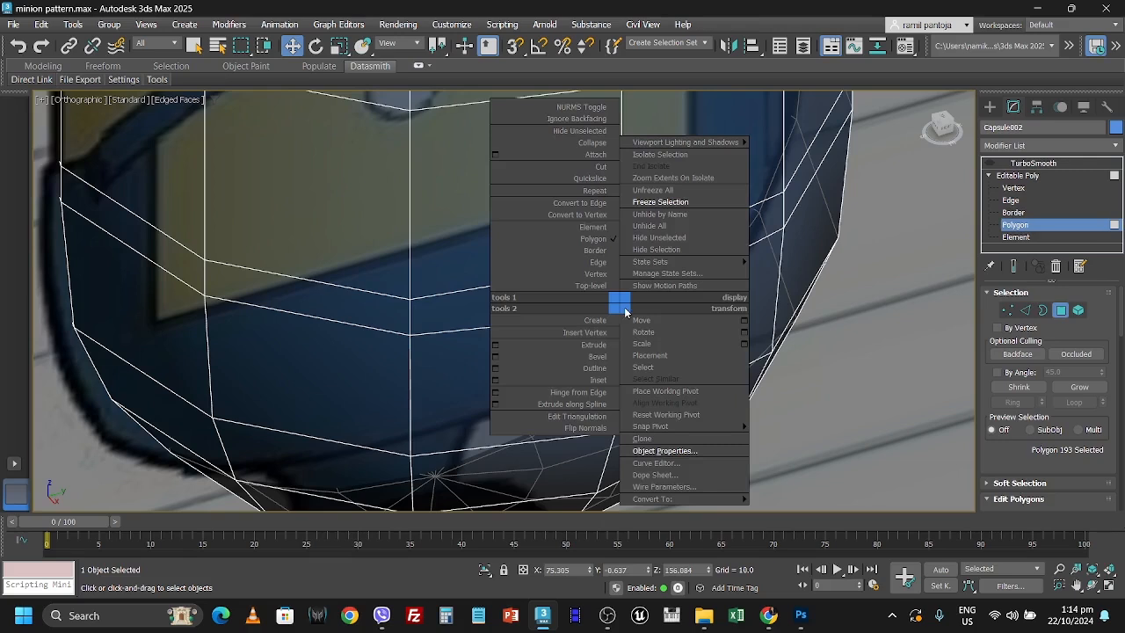
{"action": "left_click", "coordinate": [495, 344]}
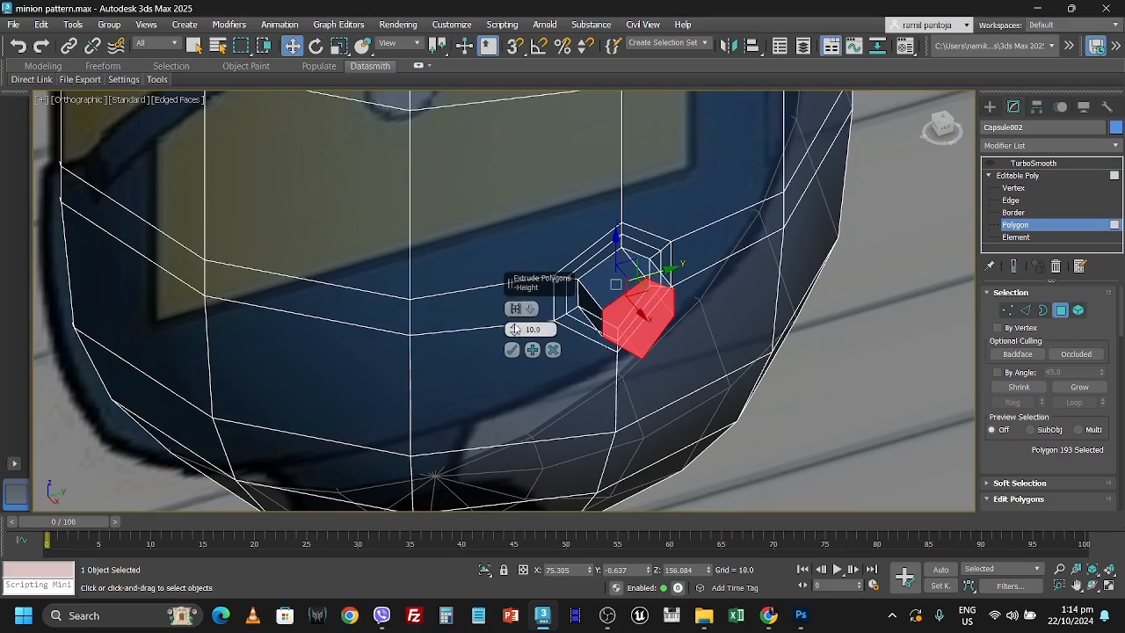
{"action": "mouse_move", "coordinate": [515, 329]}
{"action": "left_mouse_down"}
{"action": "mouse_move", "coordinate": [517, 235]}
{"action": "mouse_move", "coordinate": [525, 322]}
{"action": "mouse_move", "coordinate": [528, 312]}
{"action": "left_mouse_up"}
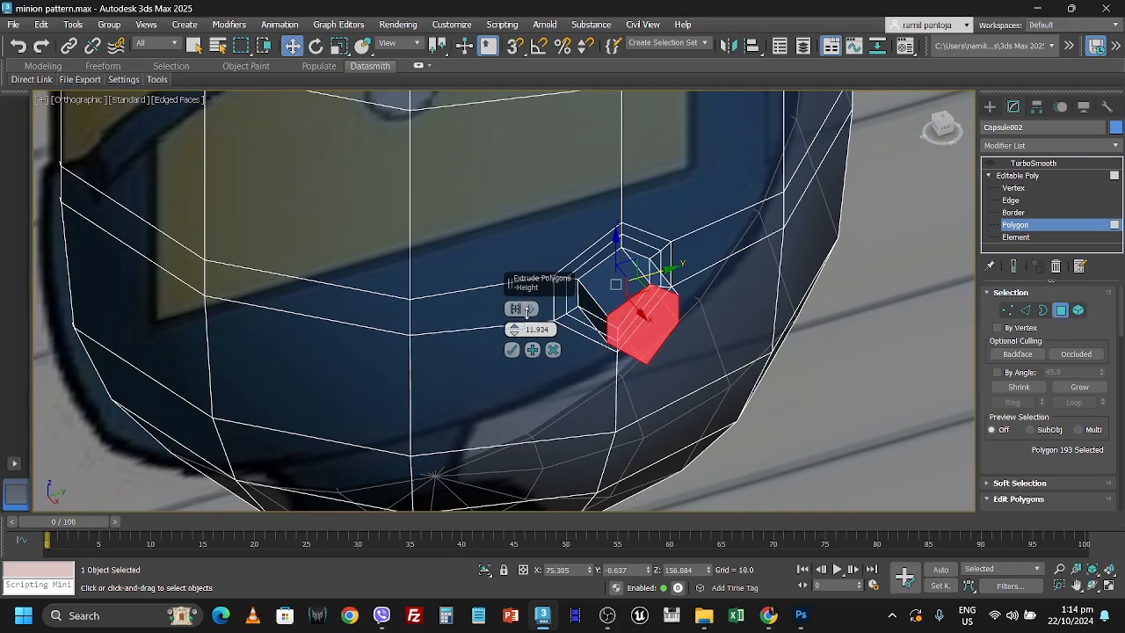
{"action": "left_click", "coordinate": [511, 349]}
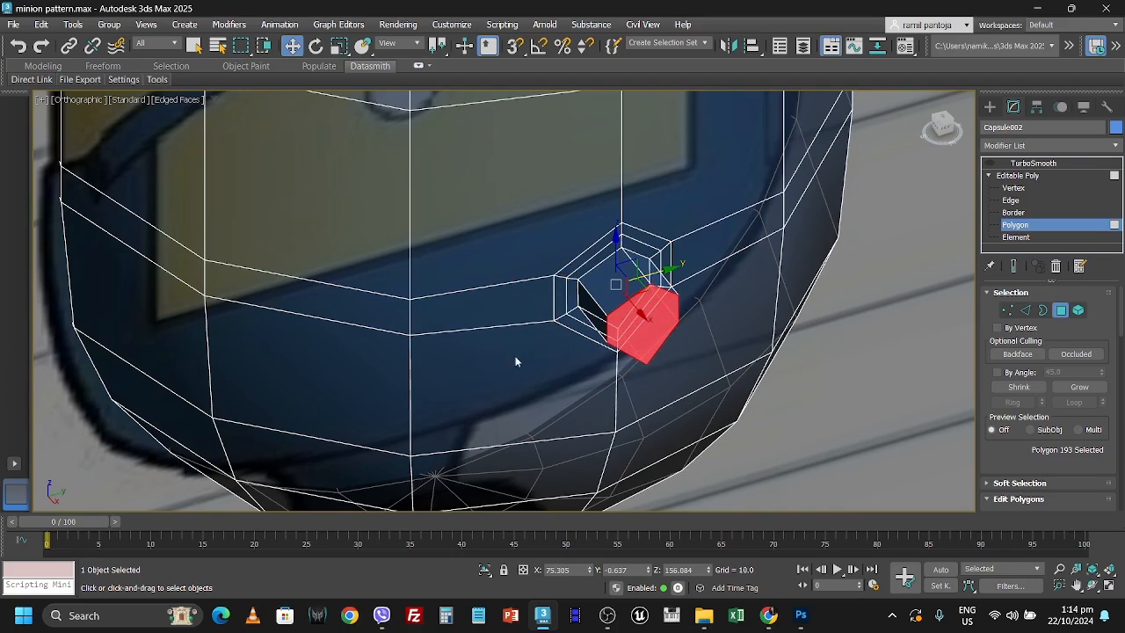
Reselect the hexagonal end face of the arm stub and extrude it a second time by 11.934
{"action": "left_click", "coordinate": [826, 394]}
{"action": "left_click", "coordinate": [651, 316]}
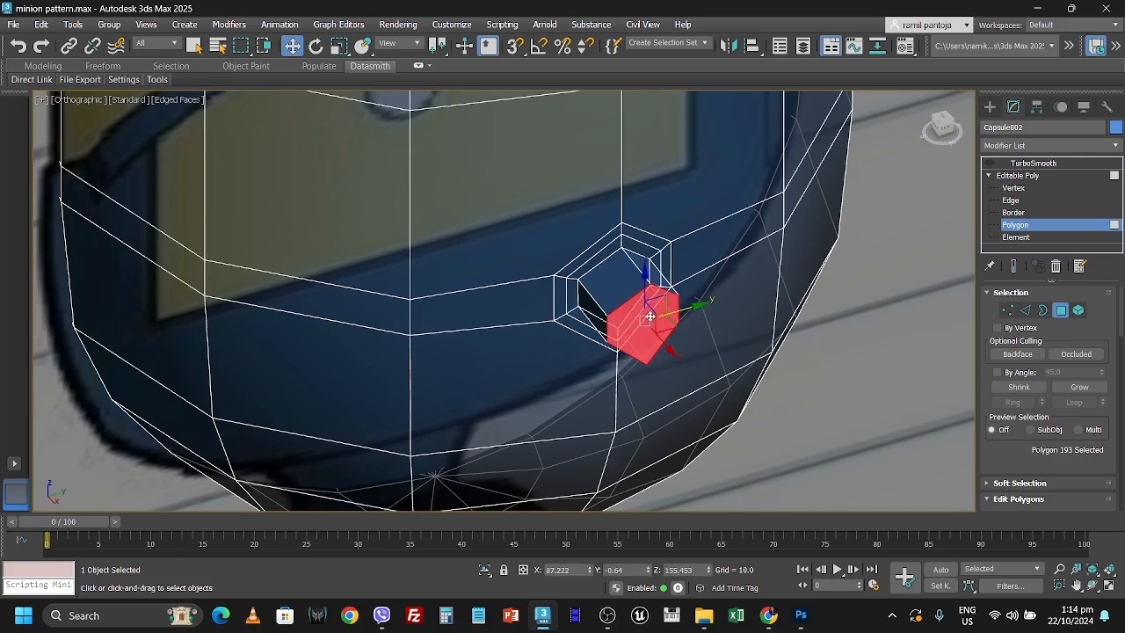
{"action": "right_click", "coordinate": [647, 313]}
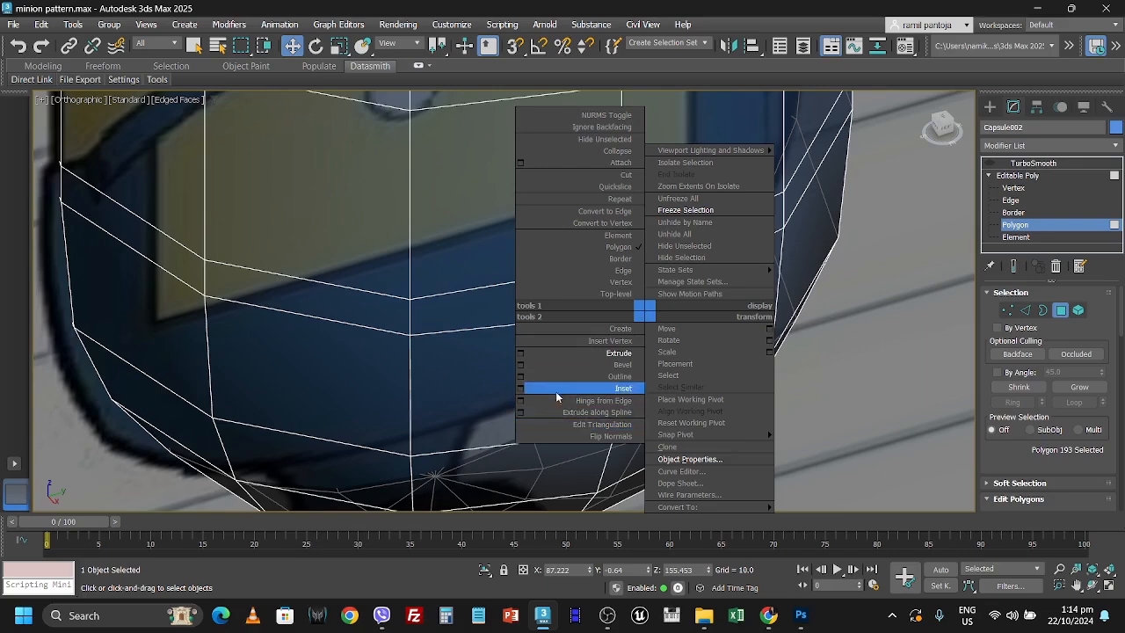
{"action": "left_click", "coordinate": [521, 352]}
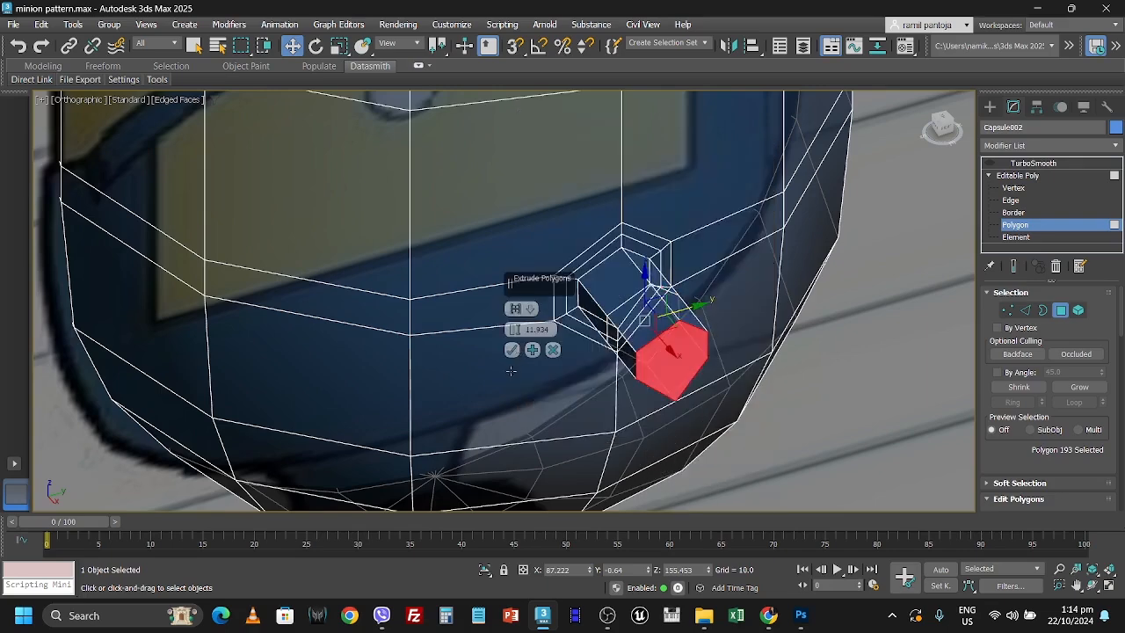
{"action": "left_click", "coordinate": [512, 349]}
{"action": "right_click", "coordinate": [656, 376]}
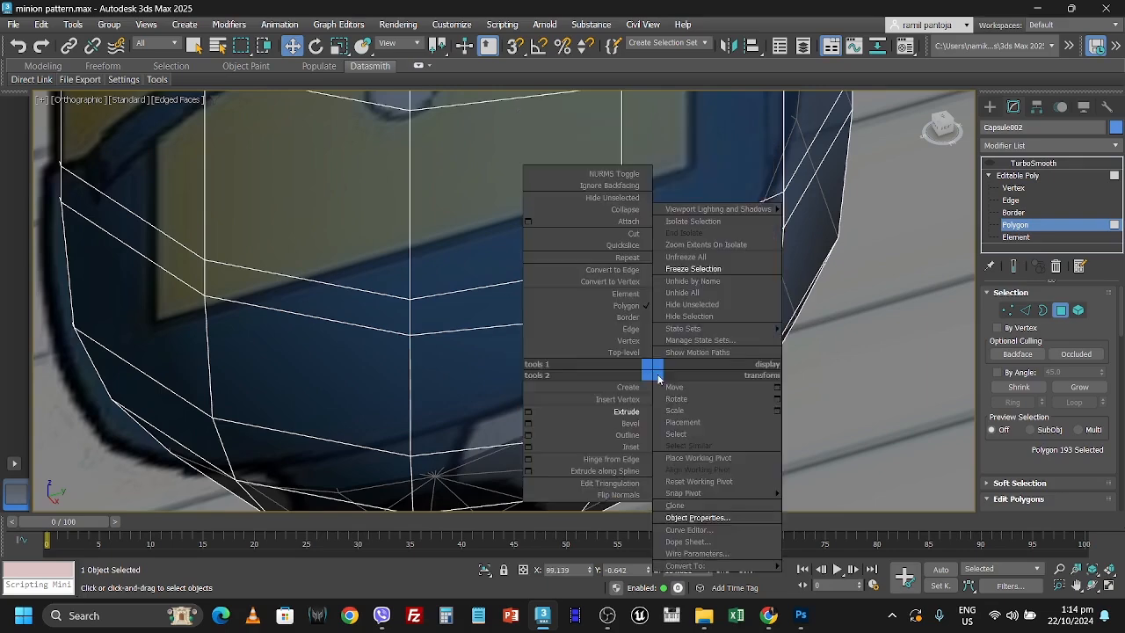
{"action": "left_click", "coordinate": [527, 412]}
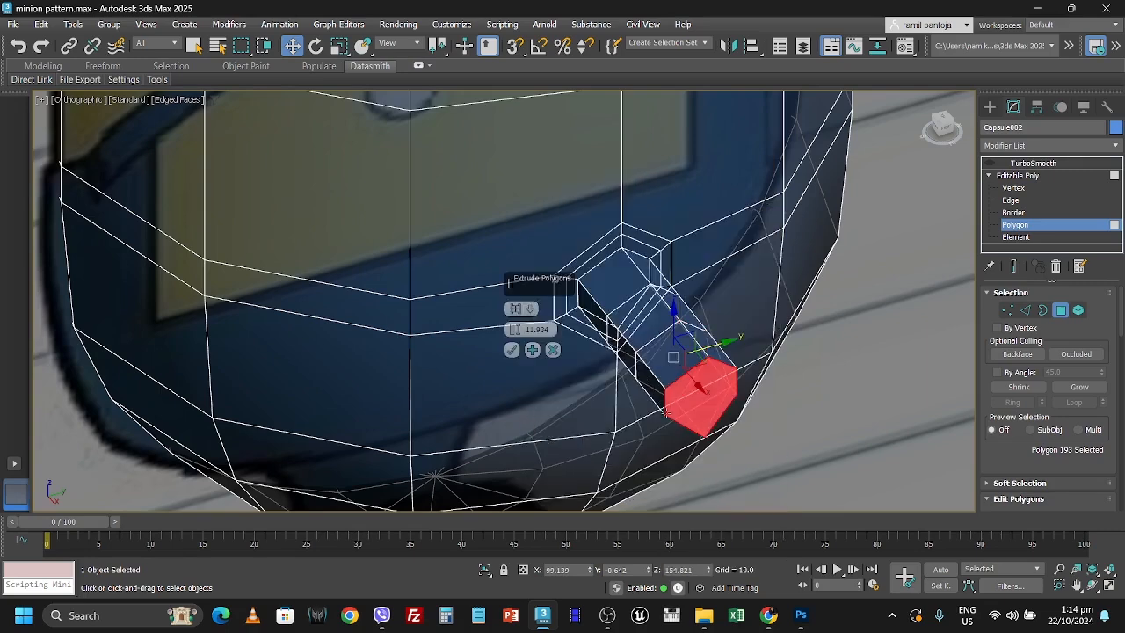
{"action": "left_click", "coordinate": [821, 373]}
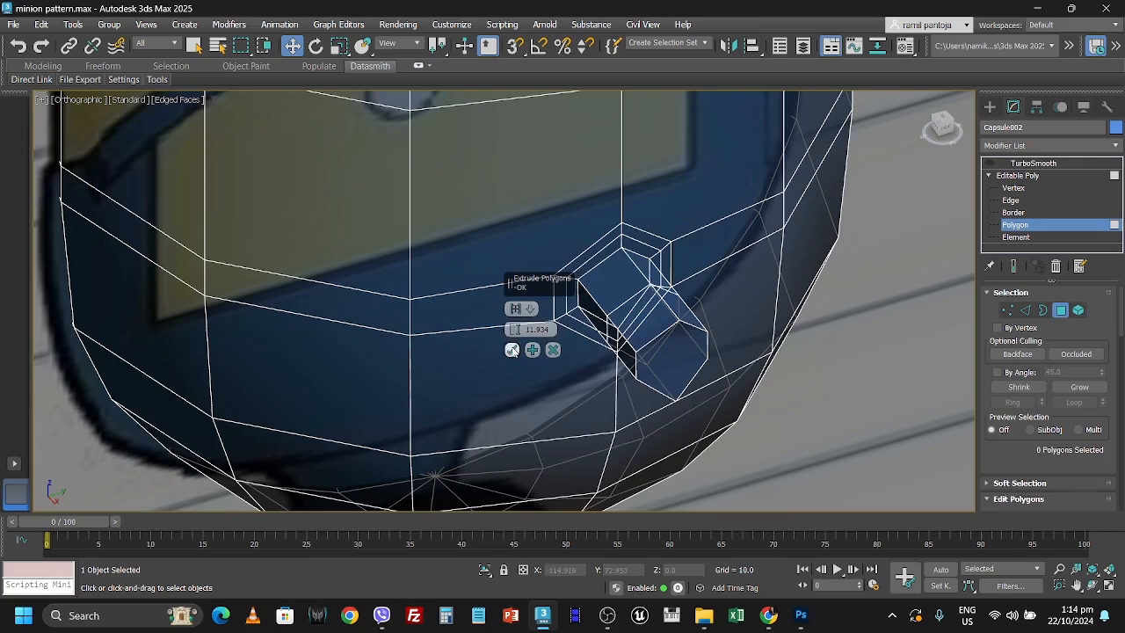
{"action": "left_click", "coordinate": [553, 350]}
Select the arm's end face again and extrude a third arm segment by 11.934
{"action": "right_click", "coordinate": [667, 359]}
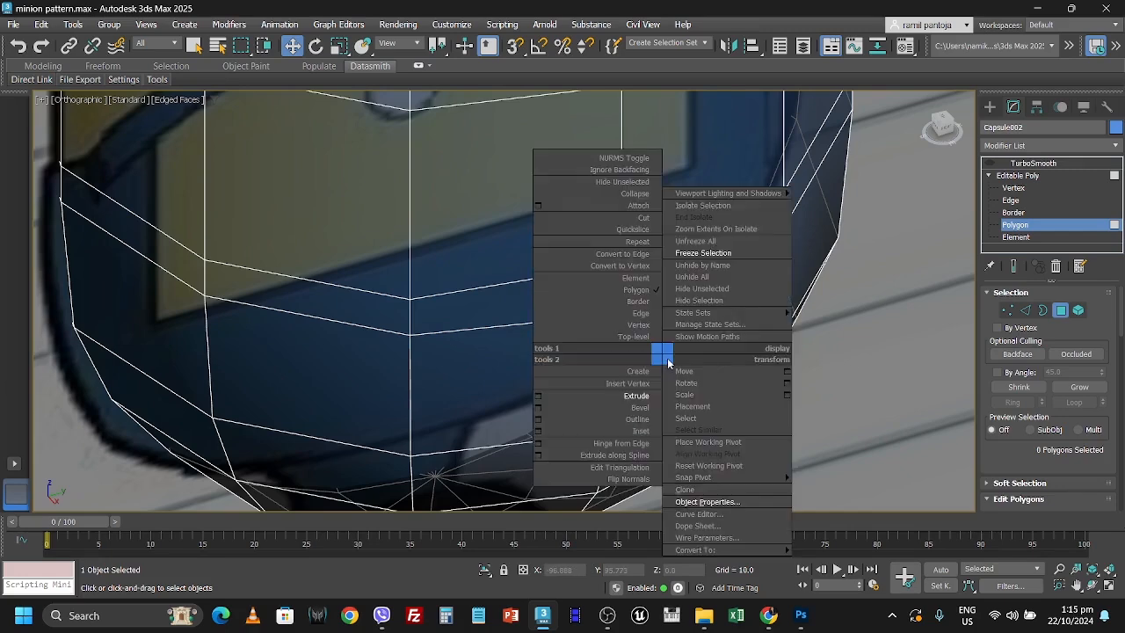
{"action": "left_click", "coordinate": [667, 360]}
{"action": "left_click", "coordinate": [674, 354]}
{"action": "right_click", "coordinate": [673, 354]}
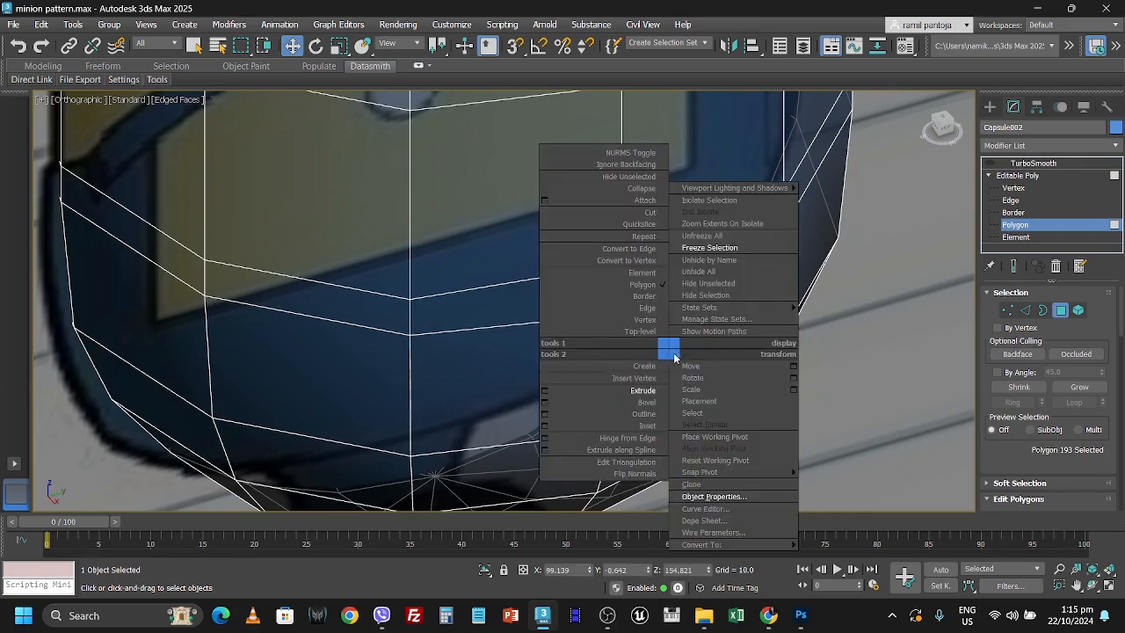
{"action": "left_click", "coordinate": [544, 390]}
{"action": "left_click", "coordinate": [512, 350]}
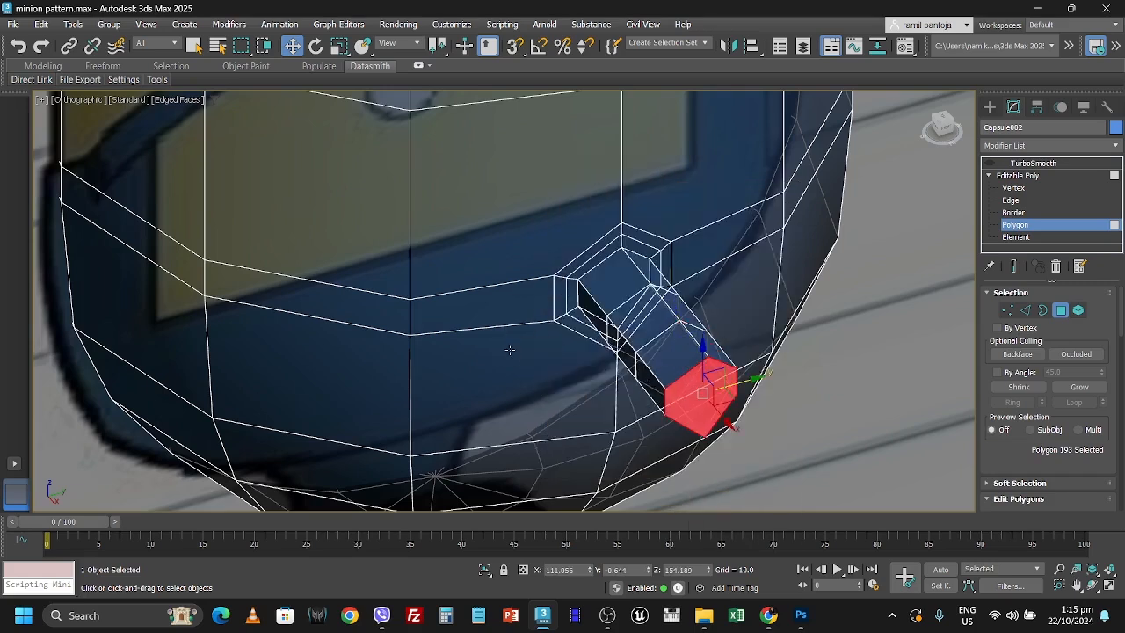
Switch to Photoshop to examine the arm and hand wireframe reference in MINION.psd, and return to 3ds Max
{"action": "left_click", "coordinate": [800, 615]}
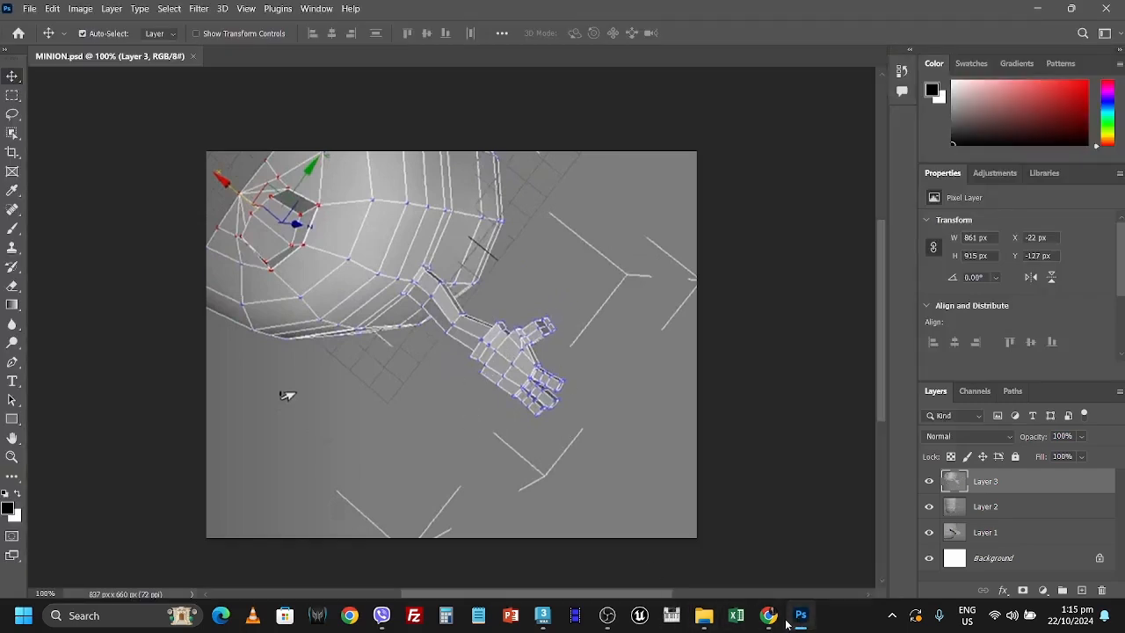
{"action": "mouse_move", "coordinate": [776, 623]}
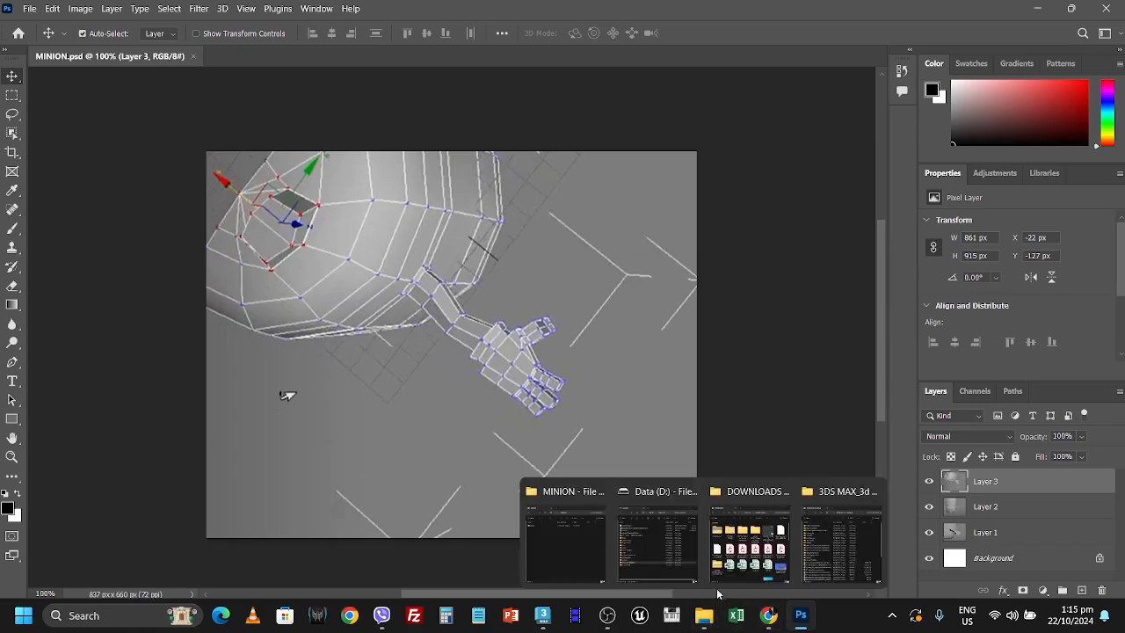
{"action": "left_click", "coordinate": [543, 615]}
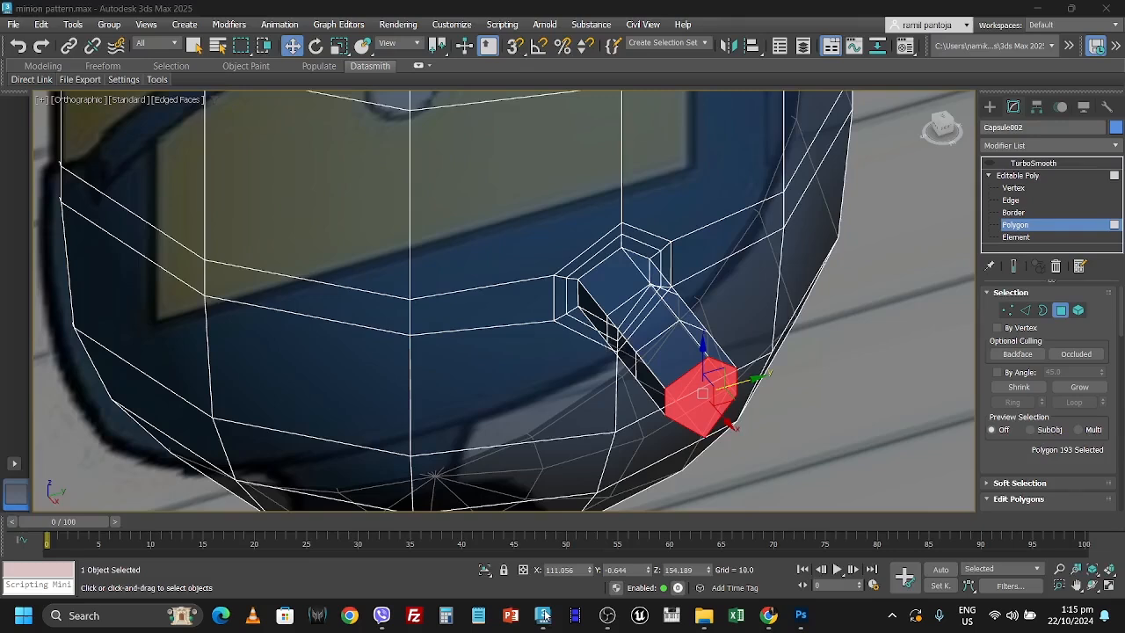
Clear the polygon selection and, at edge level, select the six border edges of the arm's hexagonal end face
{"action": "left_click", "coordinate": [858, 368]}
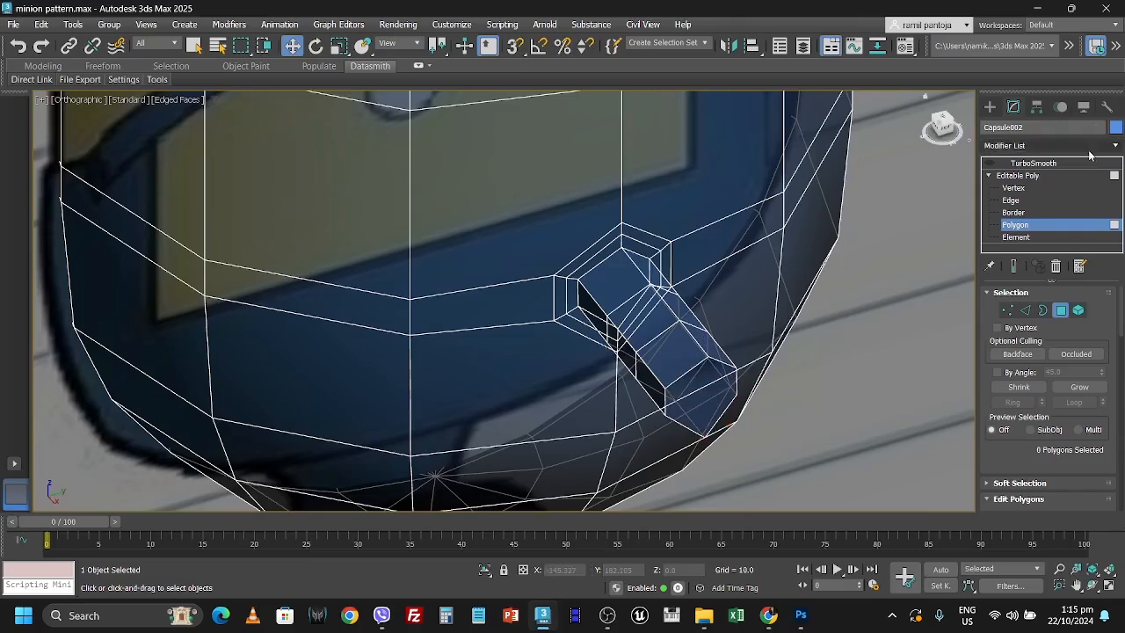
{"action": "left_click", "coordinate": [1011, 200]}
{"action": "left_click", "coordinate": [687, 369]}
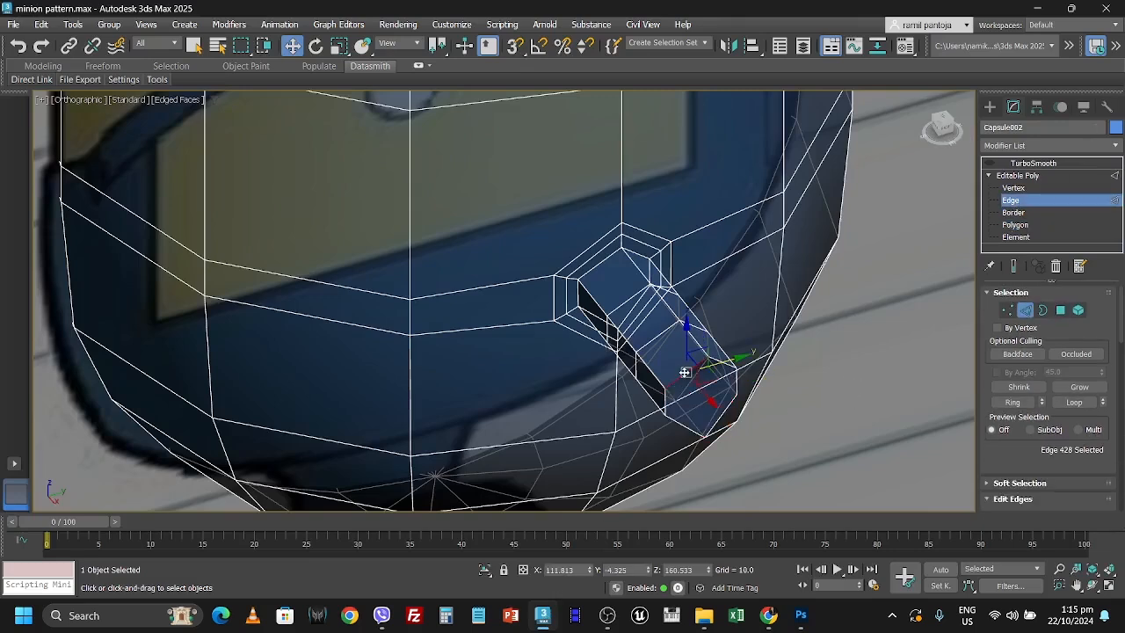
{"action": "left_click", "coordinate": [1075, 402]}
{"action": "left_click", "coordinate": [721, 363], "text": "ctrl"}
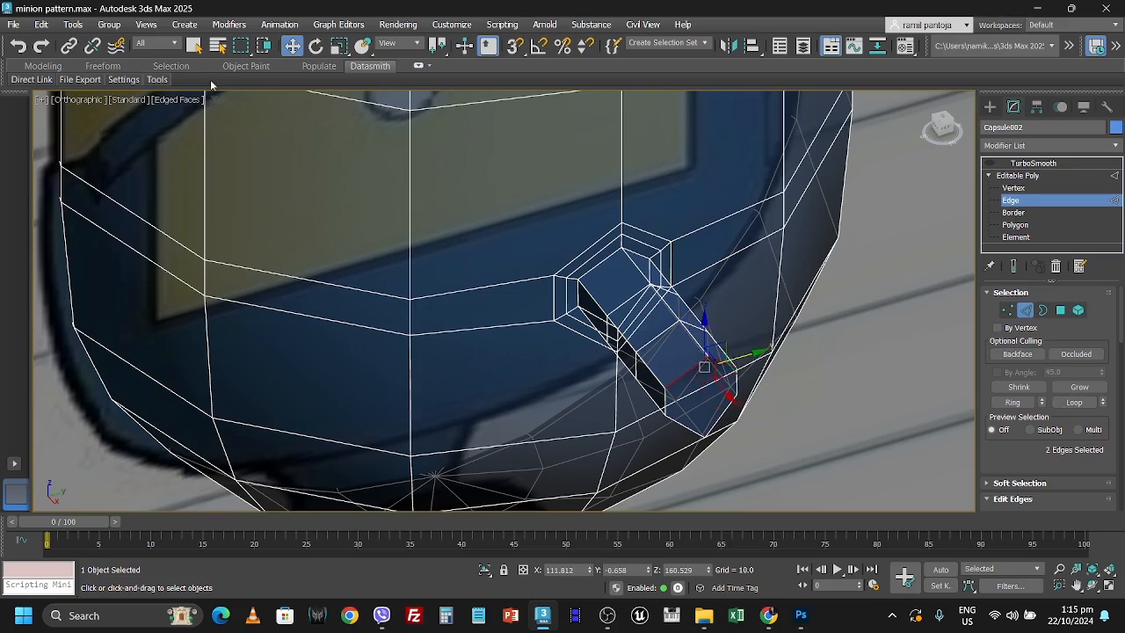
{"action": "left_click", "coordinate": [194, 46]}
{"action": "left_click", "coordinate": [737, 389], "text": "ctrl"}
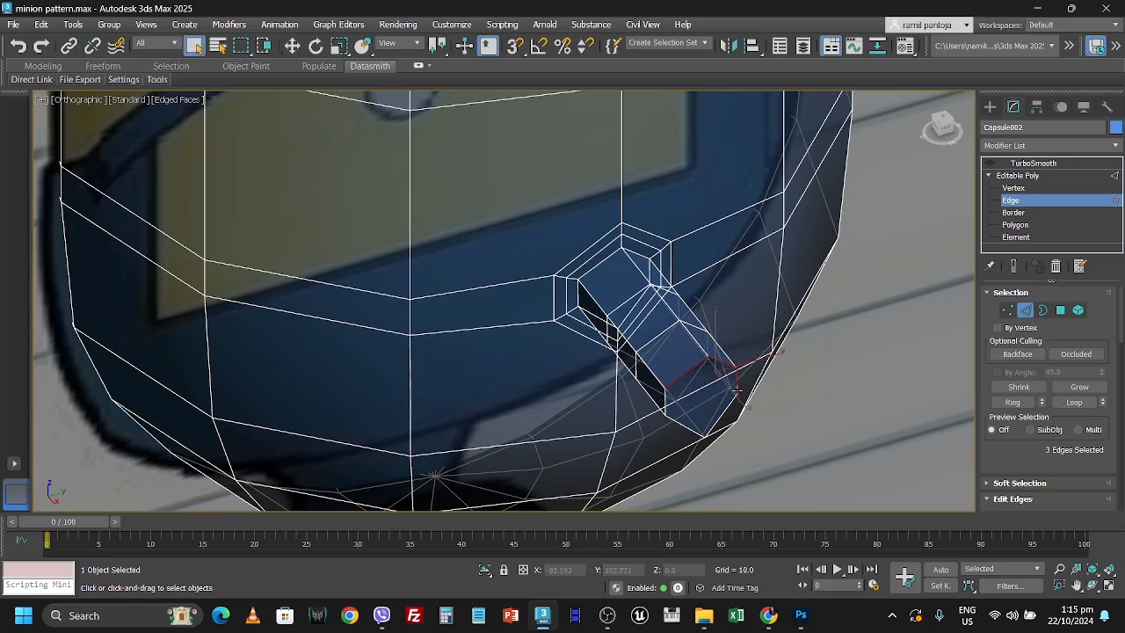
{"action": "left_click", "coordinate": [721, 420], "text": "ctrl"}
{"action": "left_click", "coordinate": [677, 421], "text": "ctrl"}
{"action": "left_click", "coordinate": [666, 401], "text": "ctrl"}
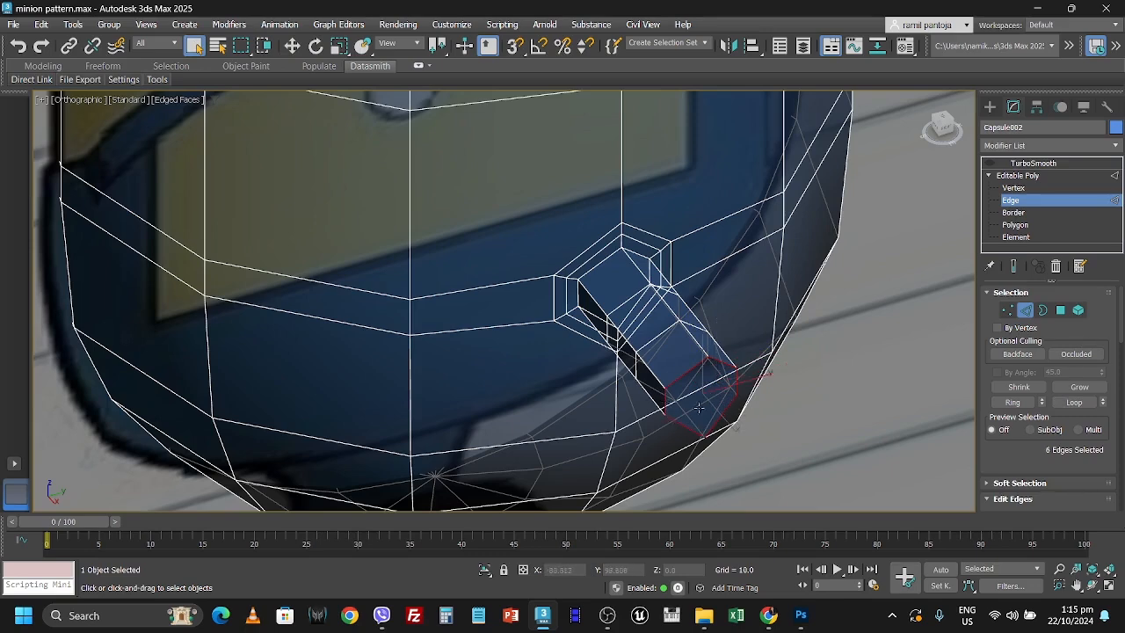
{"action": "right_click", "coordinate": [690, 373]}
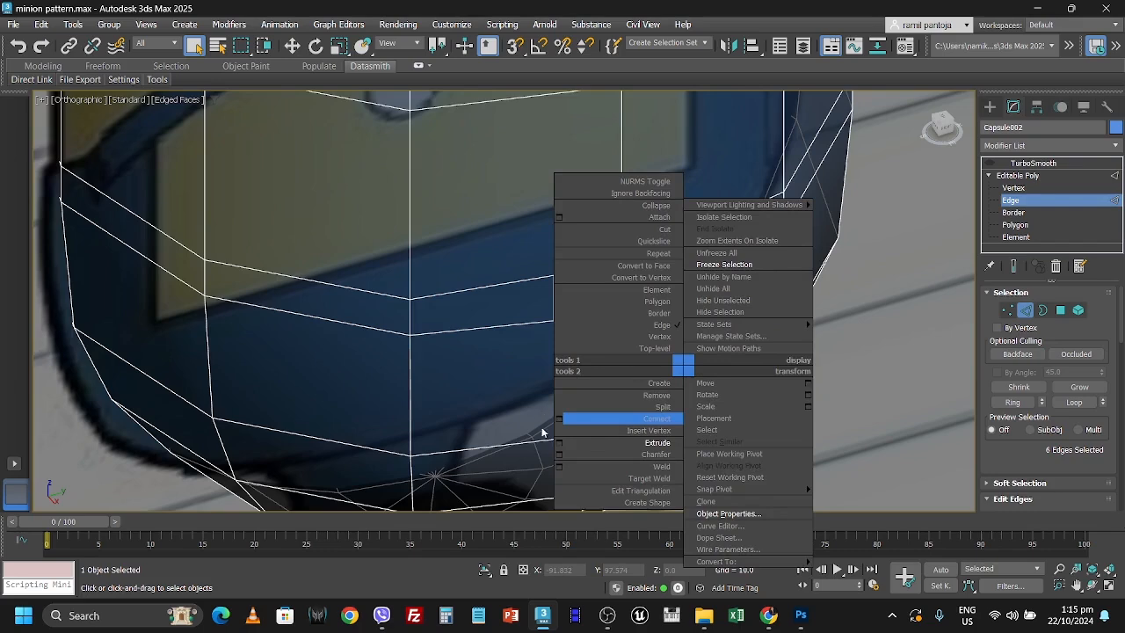
{"action": "left_click", "coordinate": [557, 454]}
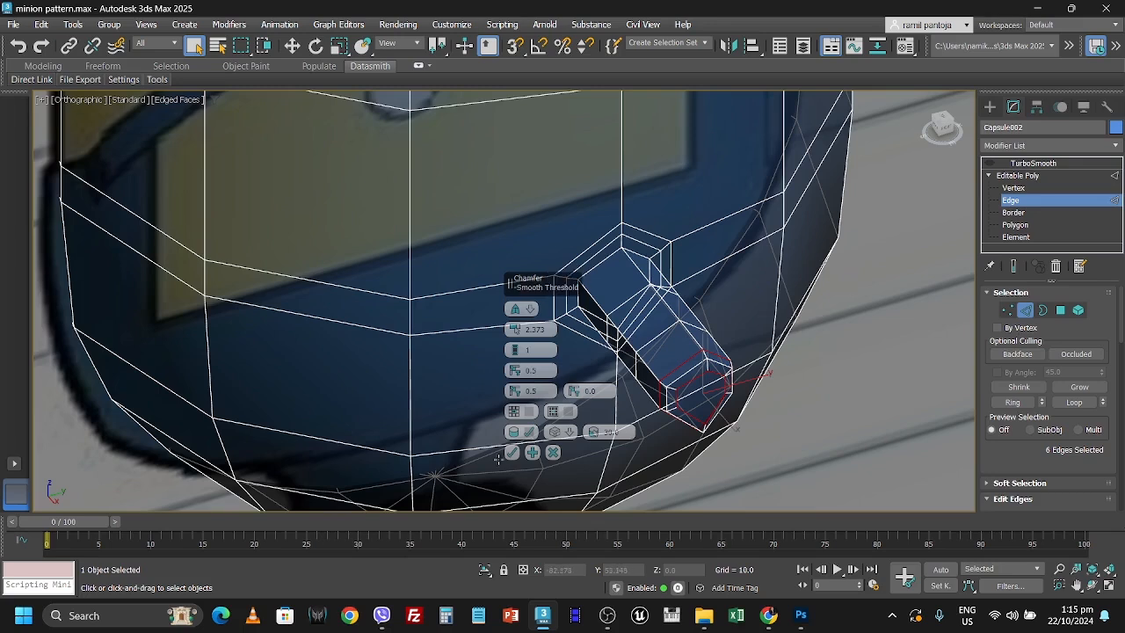
{"action": "left_click", "coordinate": [553, 453]}
{"action": "right_click", "coordinate": [683, 376]}
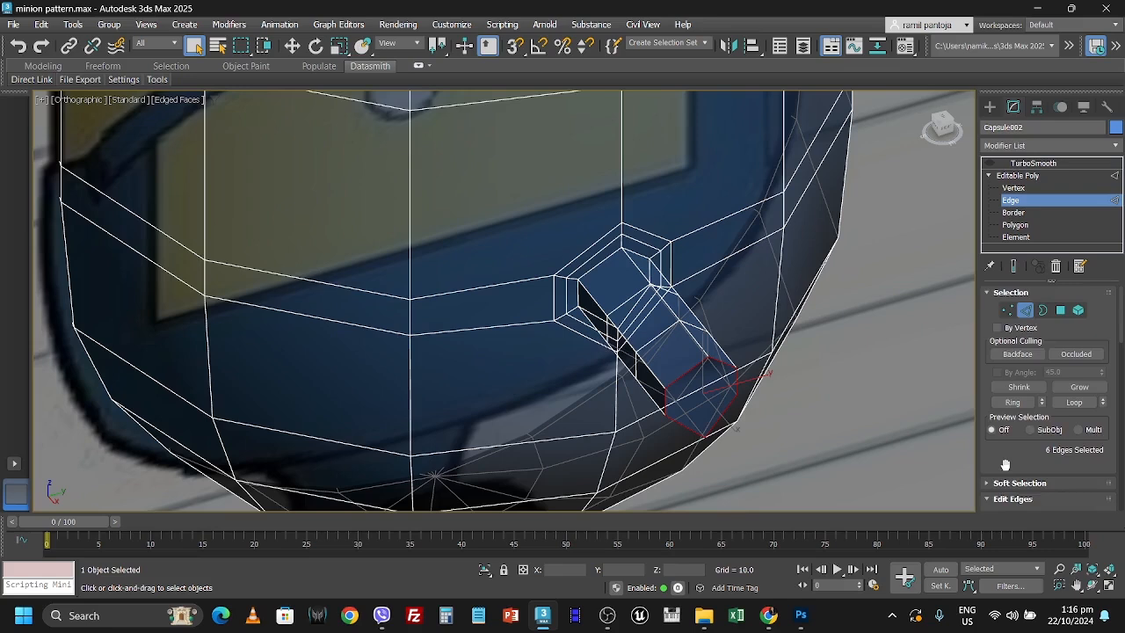
Chamfer the six selected border edges of the arm's hexagonal end face into a narrow band
{"action": "scroll", "coordinate": [1000, 468], "scroll_direction": "down", "scroll_amount": 5}
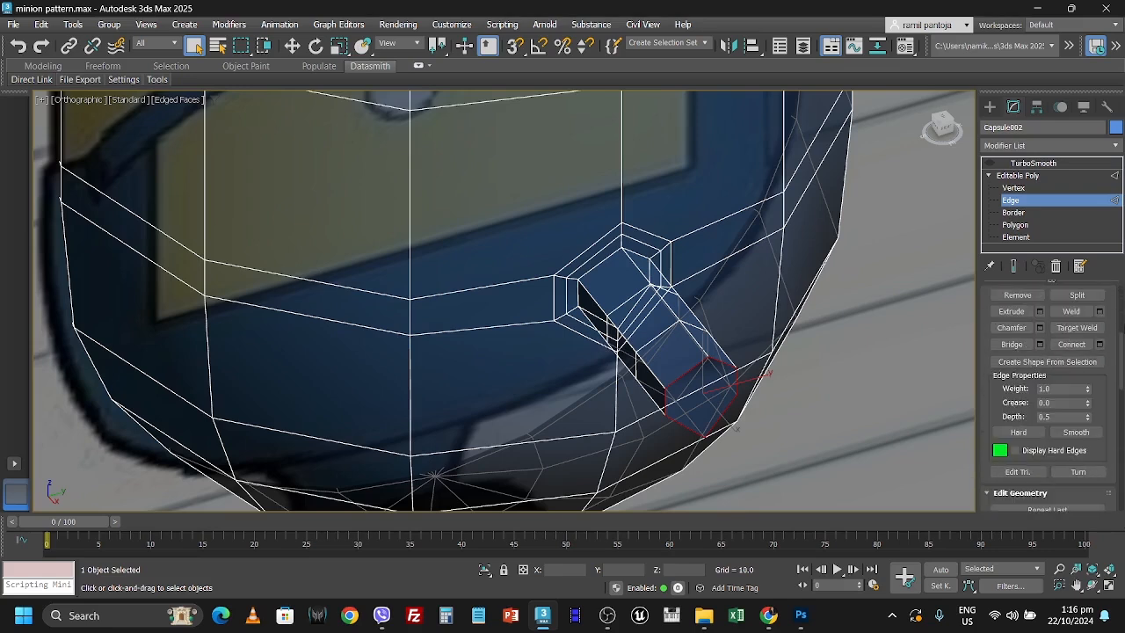
{"action": "right_click", "coordinate": [688, 406]}
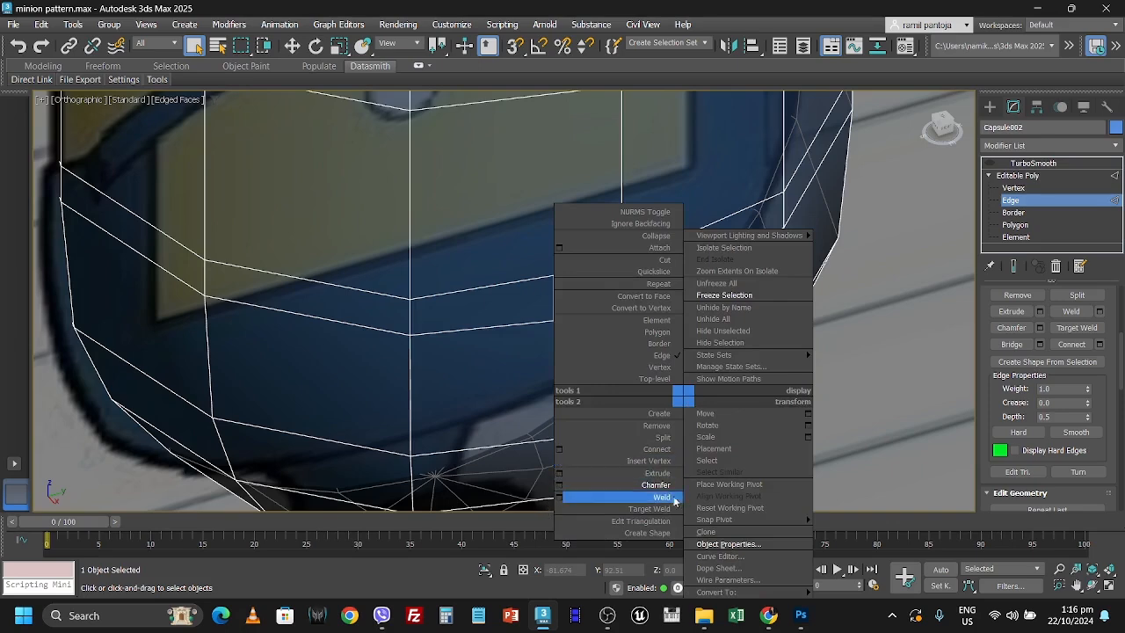
{"action": "left_click", "coordinate": [558, 484]}
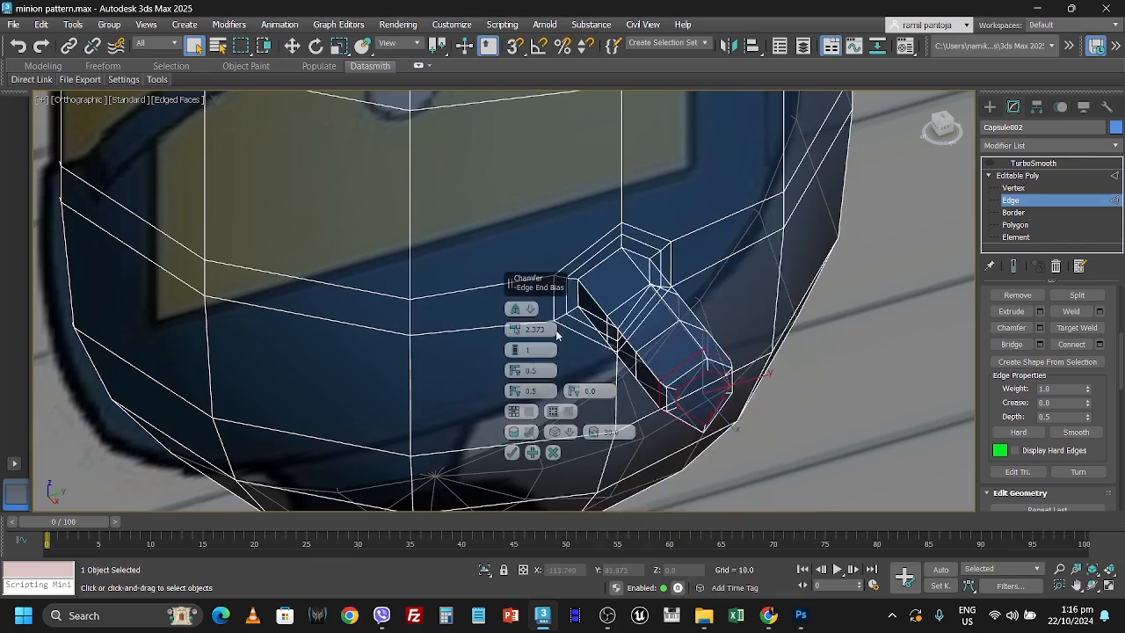
{"action": "left_click_drag", "start_coordinate": [514, 338], "coordinate": [515, 351]}
{"action": "left_click", "coordinate": [512, 452]}
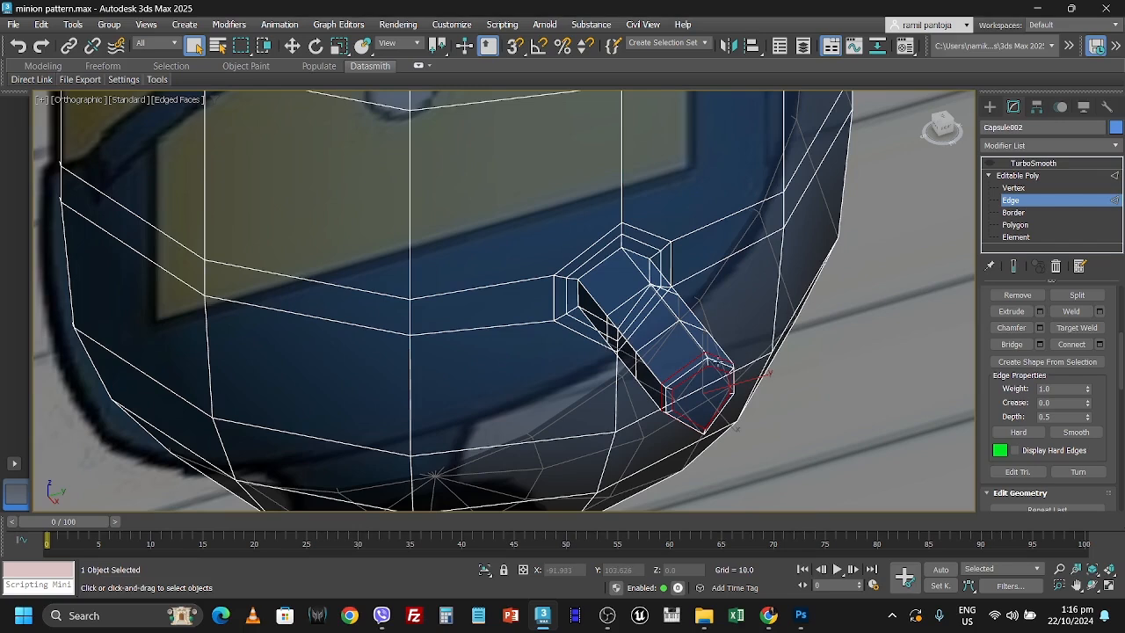
Select the six outer edges of the chamfered band at the arm's tip and scale them up uniformly into a wide flared rim
{"action": "left_click", "coordinate": [718, 361]}
{"action": "left_click", "coordinate": [695, 366], "text": "ctrl"}
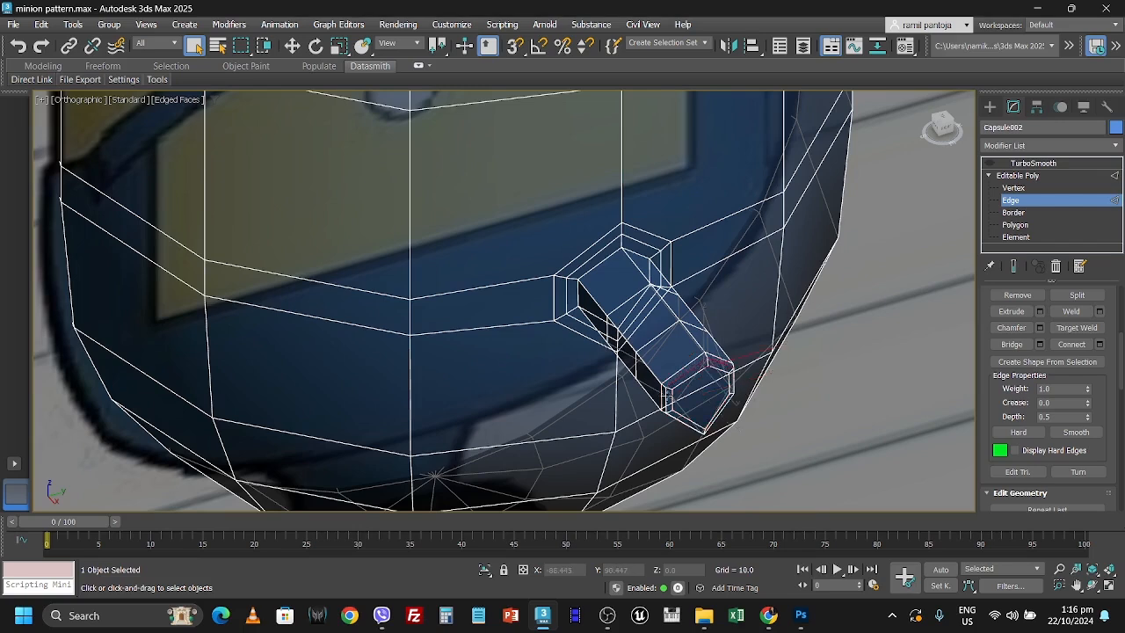
{"action": "left_click", "coordinate": [668, 398], "text": "ctrl"}
{"action": "left_click", "coordinate": [691, 425], "text": "ctrl"}
{"action": "left_click", "coordinate": [719, 414], "text": "ctrl"}
{"action": "left_click", "coordinate": [731, 384], "text": "ctrl"}
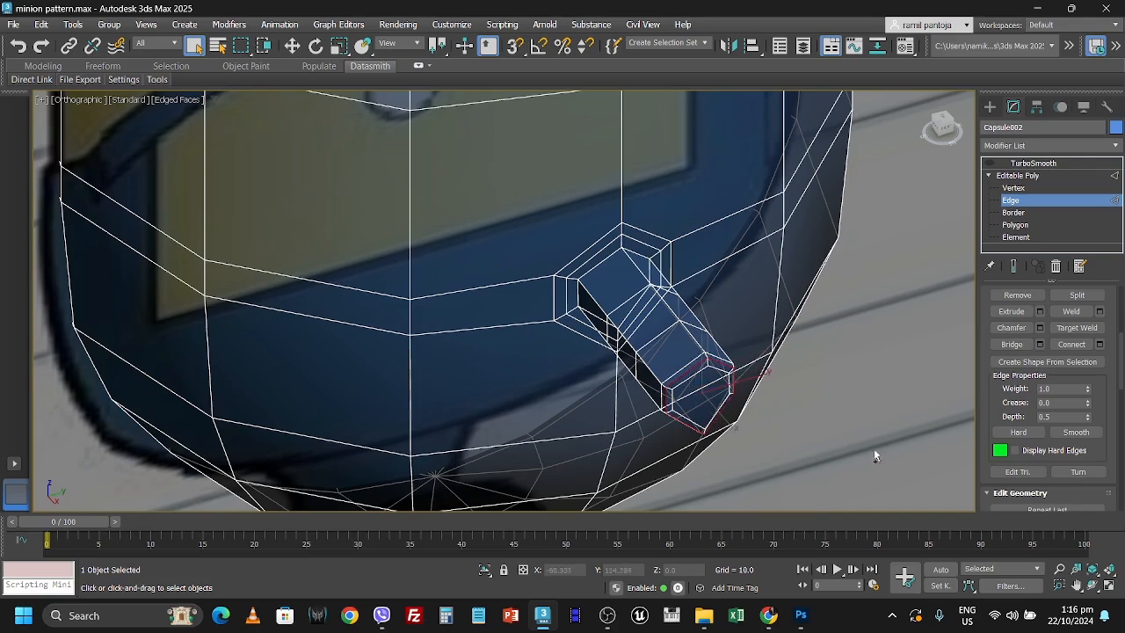
{"action": "left_click", "coordinate": [1092, 585]}
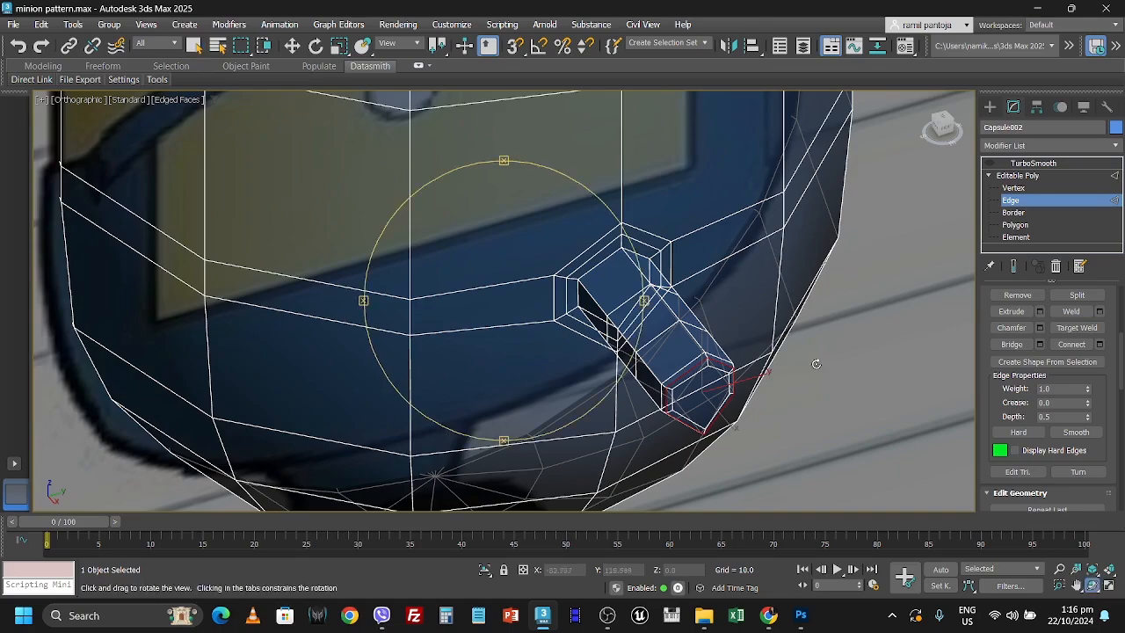
{"action": "left_click_drag", "start_coordinate": [646, 293], "coordinate": [688, 311]}
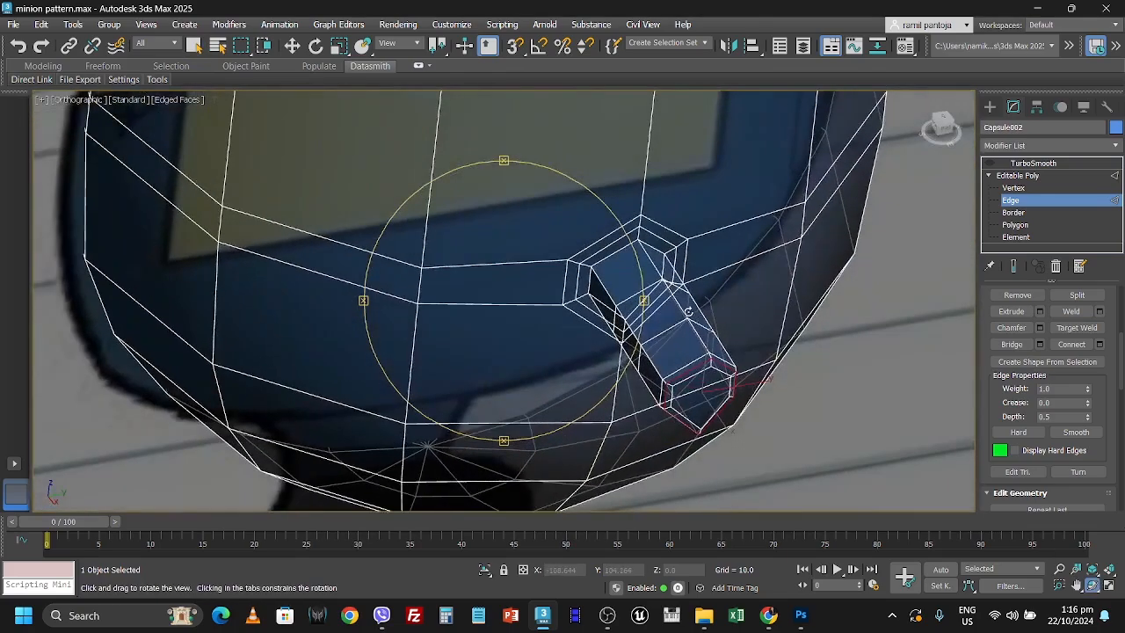
{"action": "left_click", "coordinate": [339, 46]}
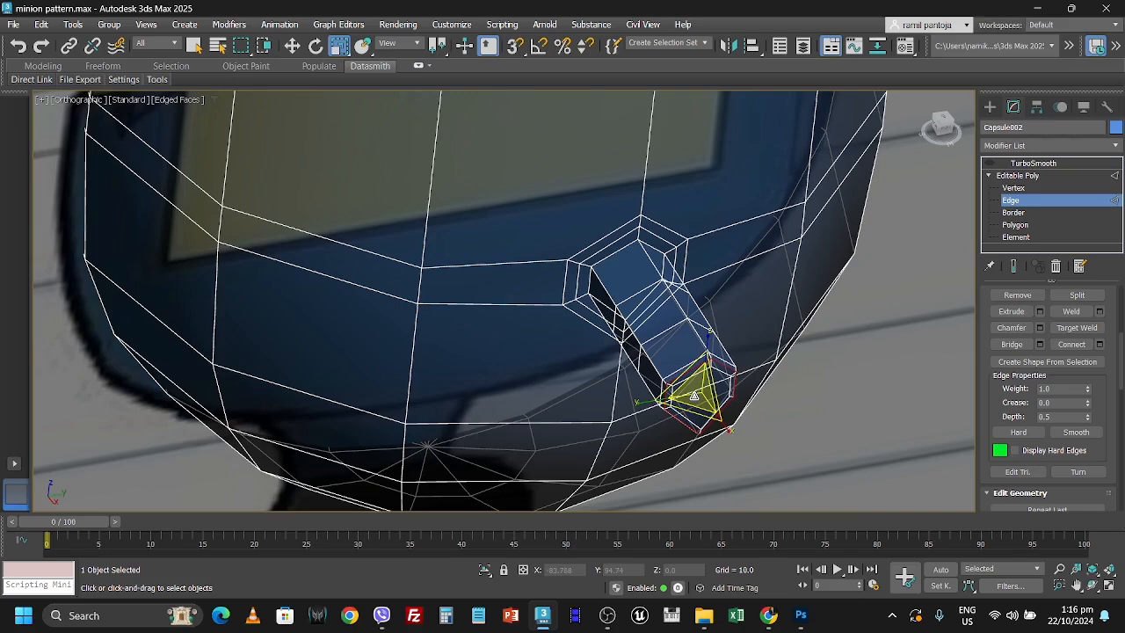
{"action": "left_click_drag", "start_coordinate": [694, 395], "coordinate": [683, 328]}
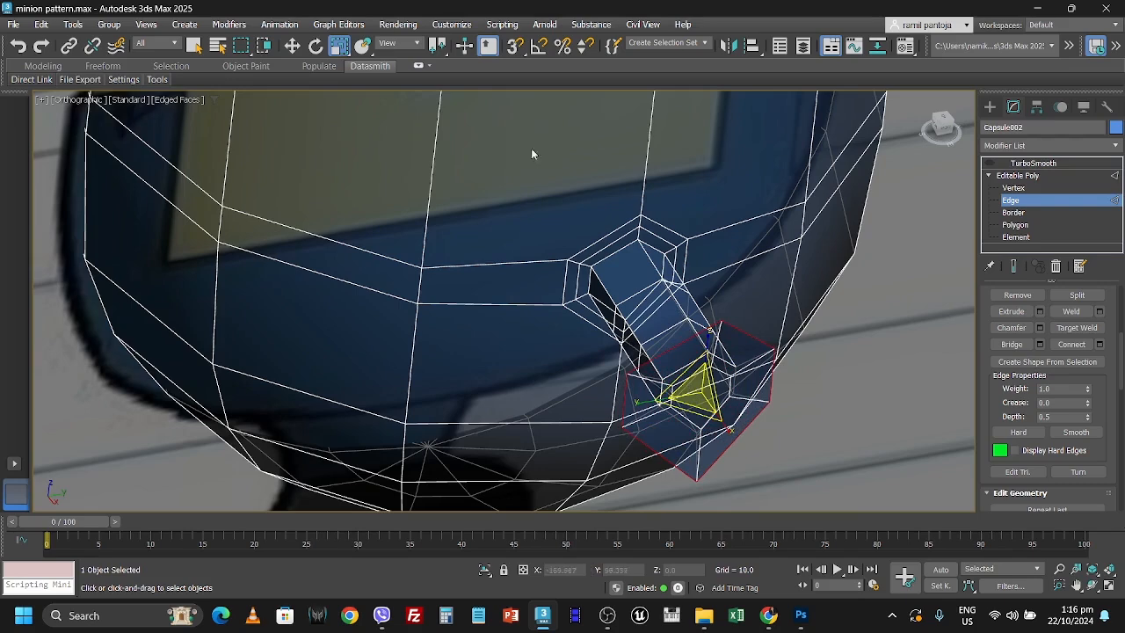
Select the inner hexagonal edge loop at the arm's tip and move it outward along X to 121.112
{"action": "left_click", "coordinate": [292, 47]}
{"action": "left_click", "coordinate": [927, 386]}
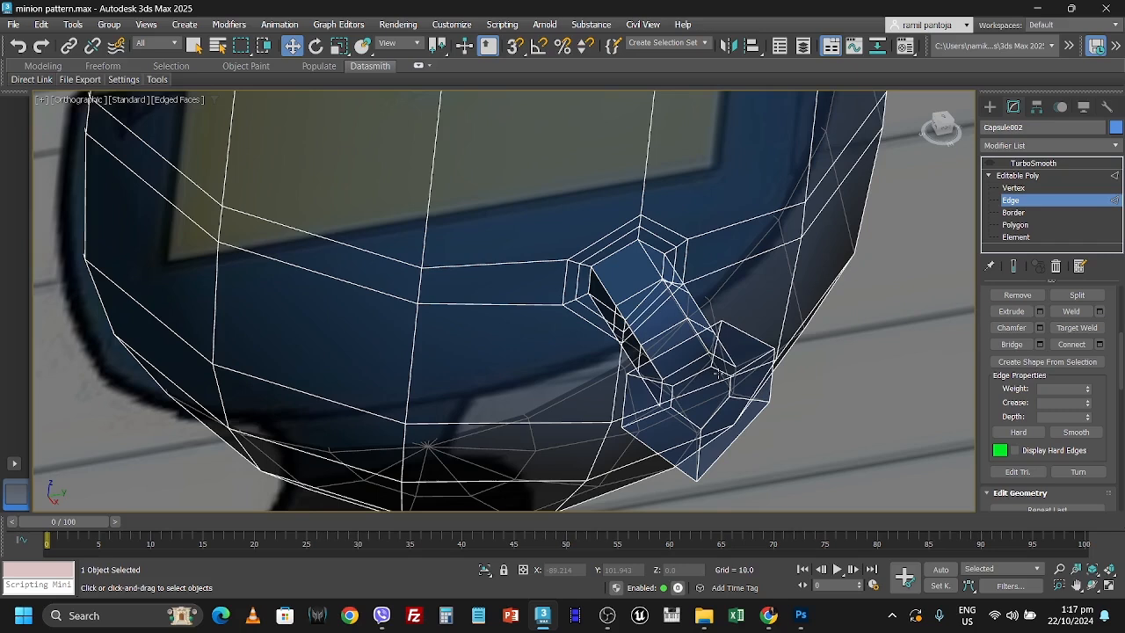
{"action": "left_click", "coordinate": [719, 370]}
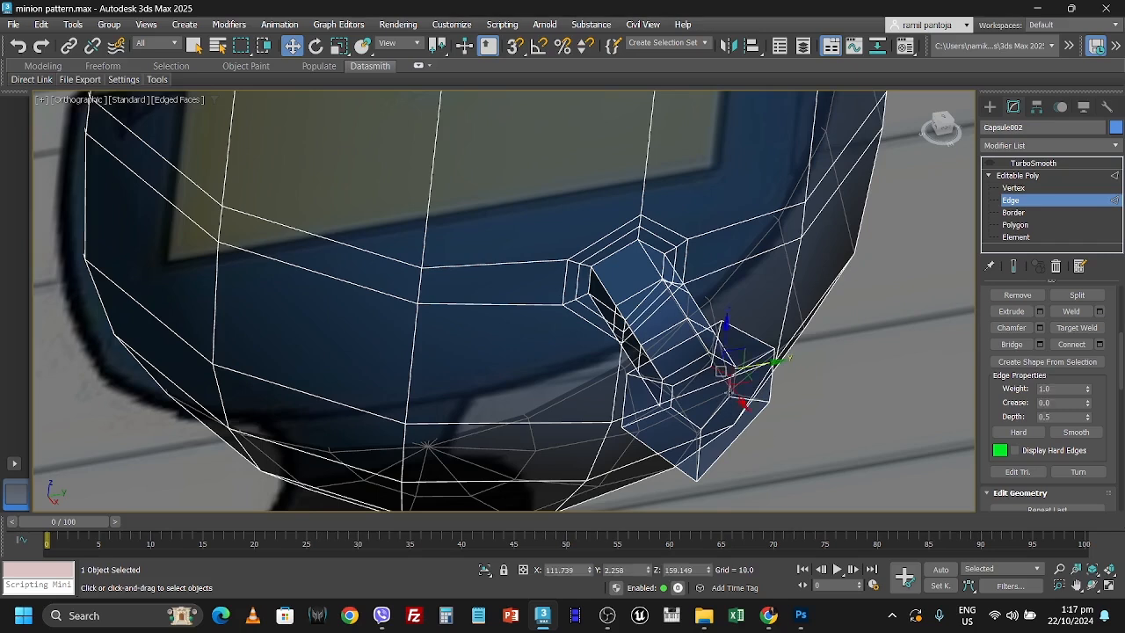
{"action": "left_click_drag", "start_coordinate": [720, 370], "coordinate": [670, 397]}
{"action": "left_click", "coordinate": [683, 383], "text": "ctrl"}
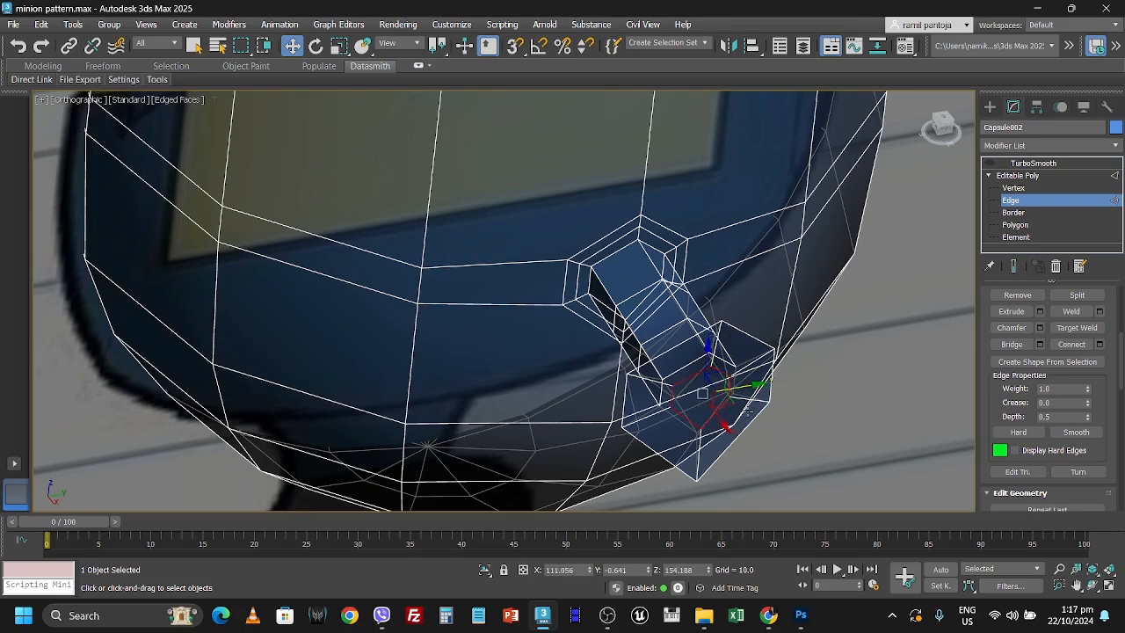
{"action": "left_click_drag", "start_coordinate": [723, 424], "coordinate": [740, 456]}
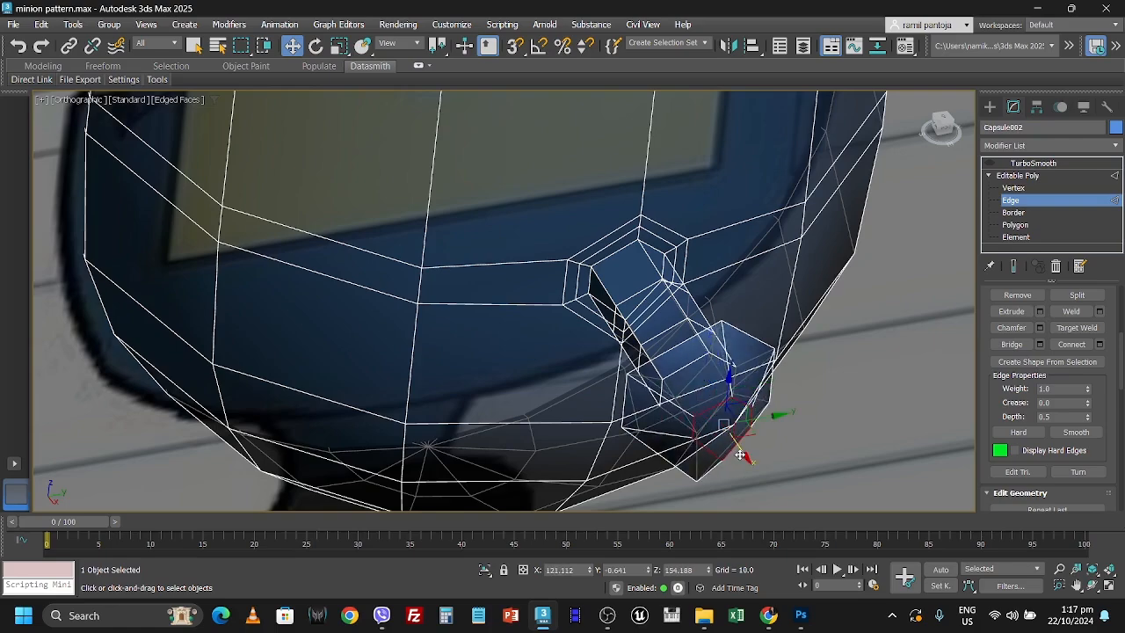
At vertex level, select the middle vertices of the hand's end face and move them outward along X in the front view
{"action": "left_click", "coordinate": [939, 131]}
{"action": "scroll", "coordinate": [749, 327], "scroll_direction": "down", "scroll_amount": 3}
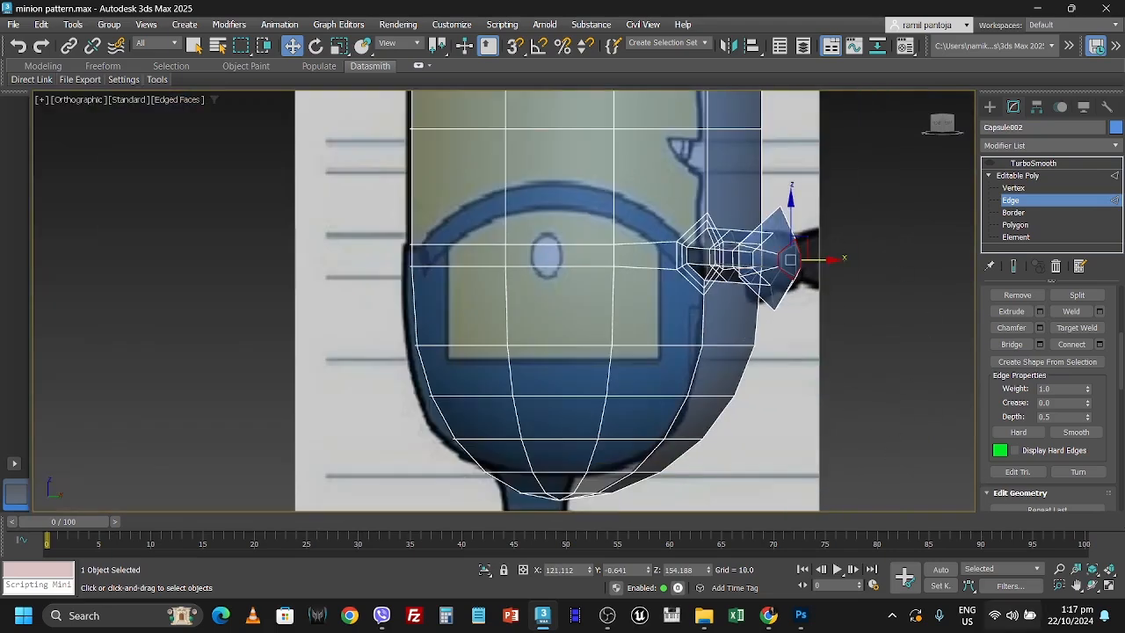
{"action": "left_click", "coordinate": [938, 132]}
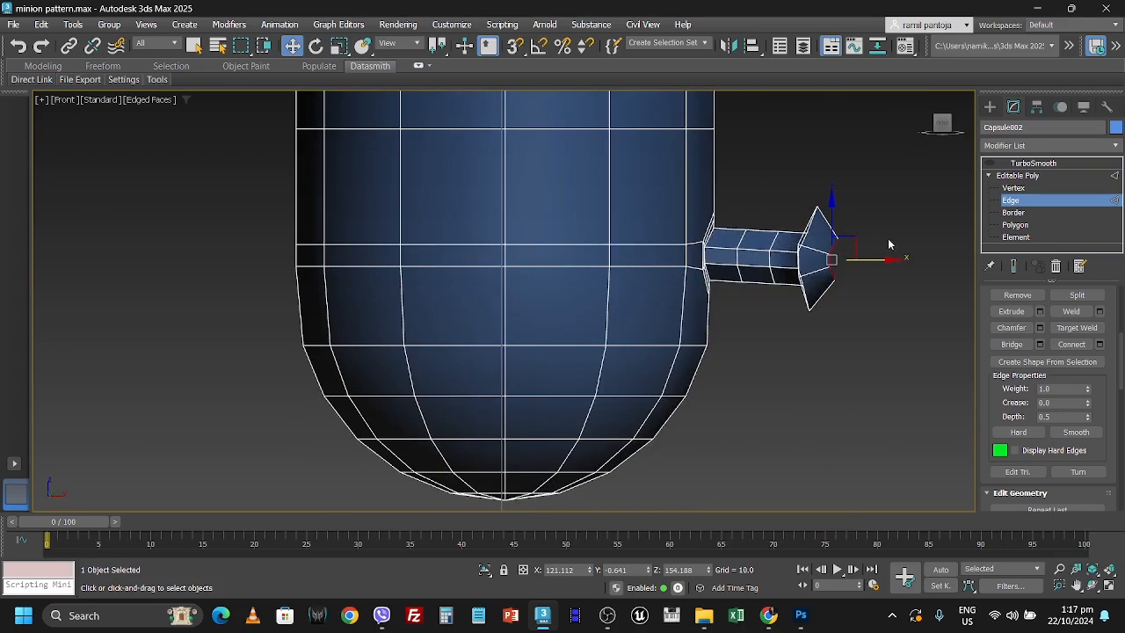
{"action": "left_click", "coordinate": [914, 280]}
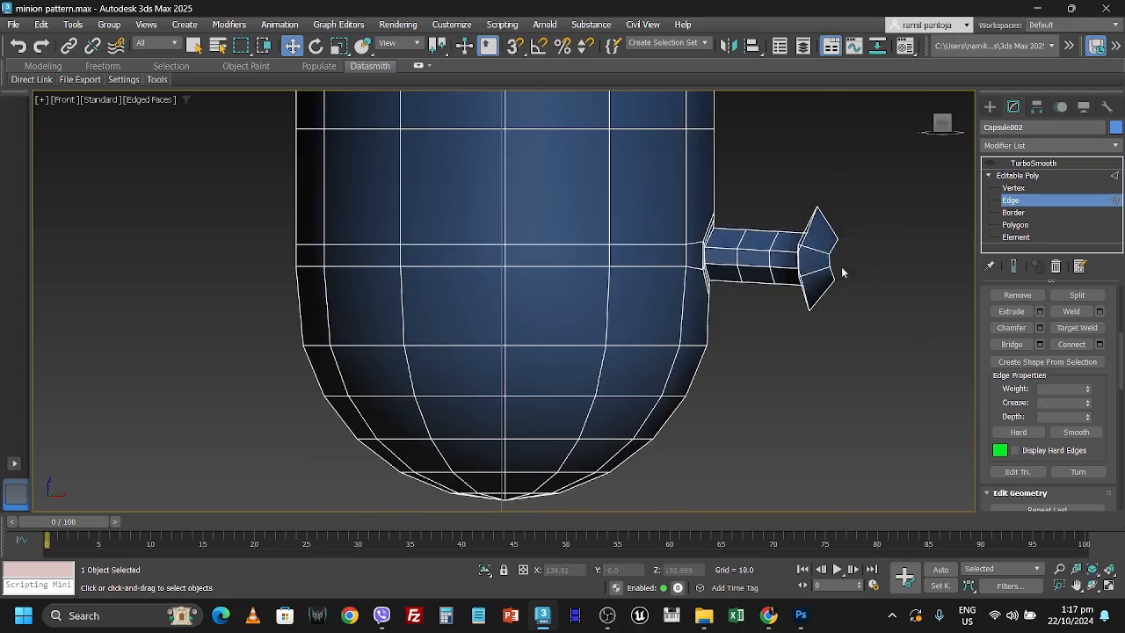
{"action": "left_click", "coordinate": [1091, 586]}
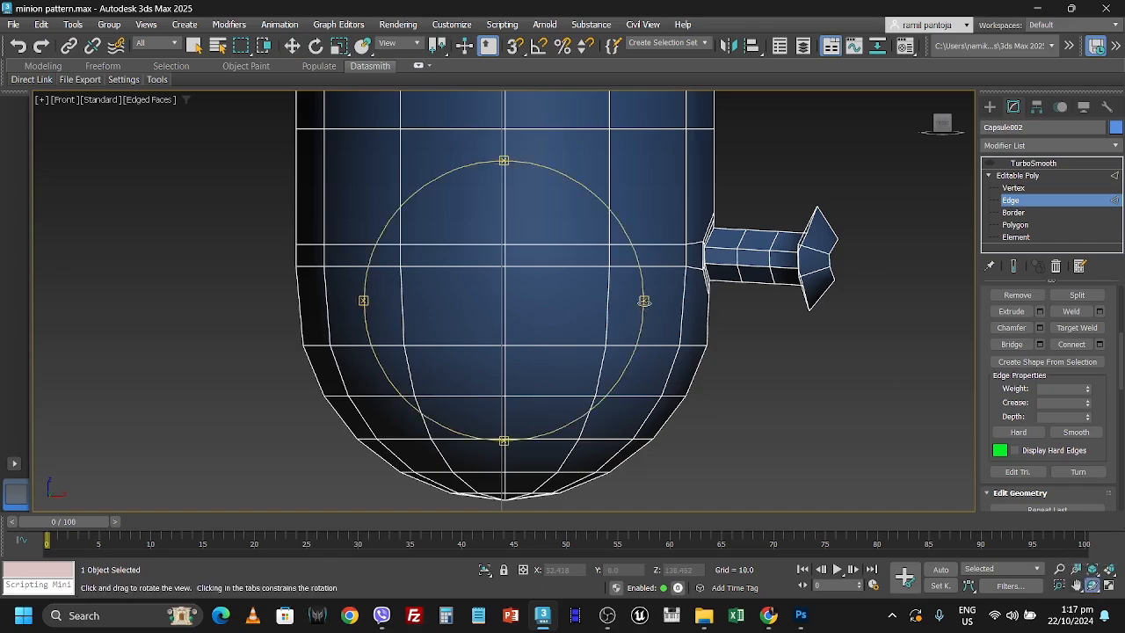
{"action": "left_click_drag", "start_coordinate": [647, 301], "coordinate": [628, 326]}
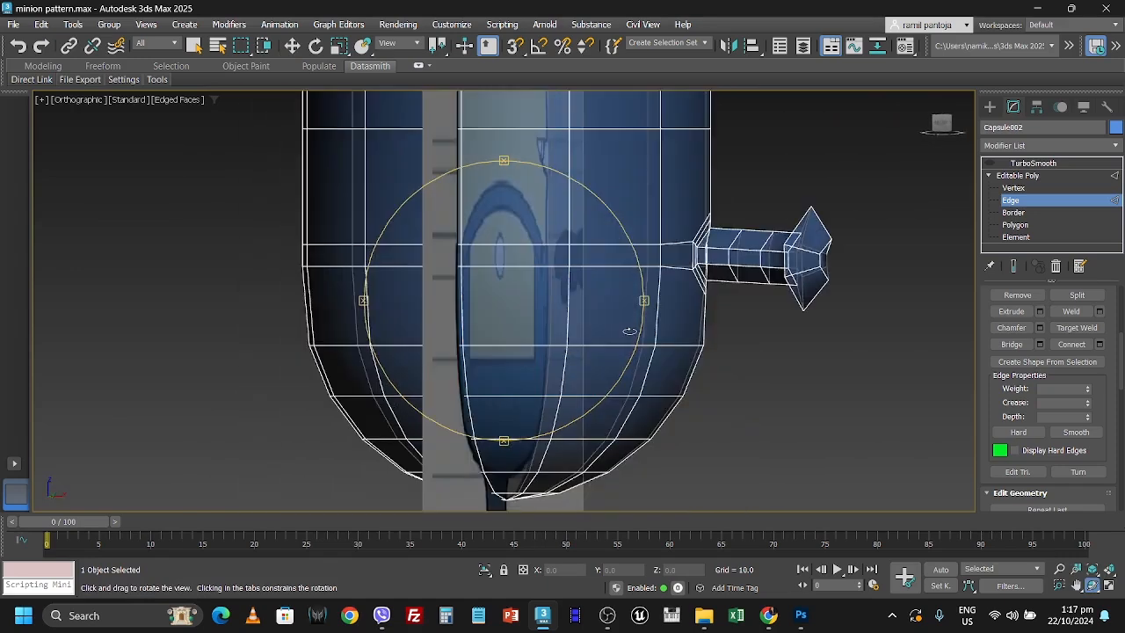
{"action": "left_click", "coordinate": [1023, 190]}
{"action": "scroll", "coordinate": [858, 262], "scroll_direction": "up", "scroll_amount": 4}
{"action": "left_click_drag", "start_coordinate": [797, 232], "coordinate": [729, 261]}
{"action": "left_click_drag", "start_coordinate": [801, 268], "coordinate": [730, 286], "text": "ctrl"}
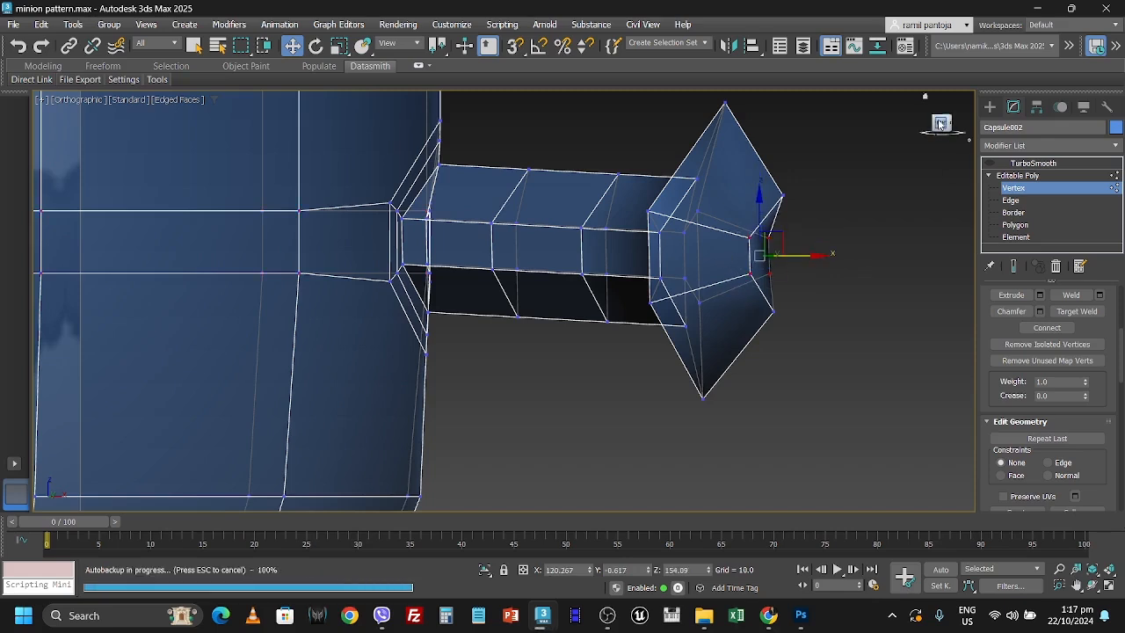
{"action": "left_click", "coordinate": [941, 124]}
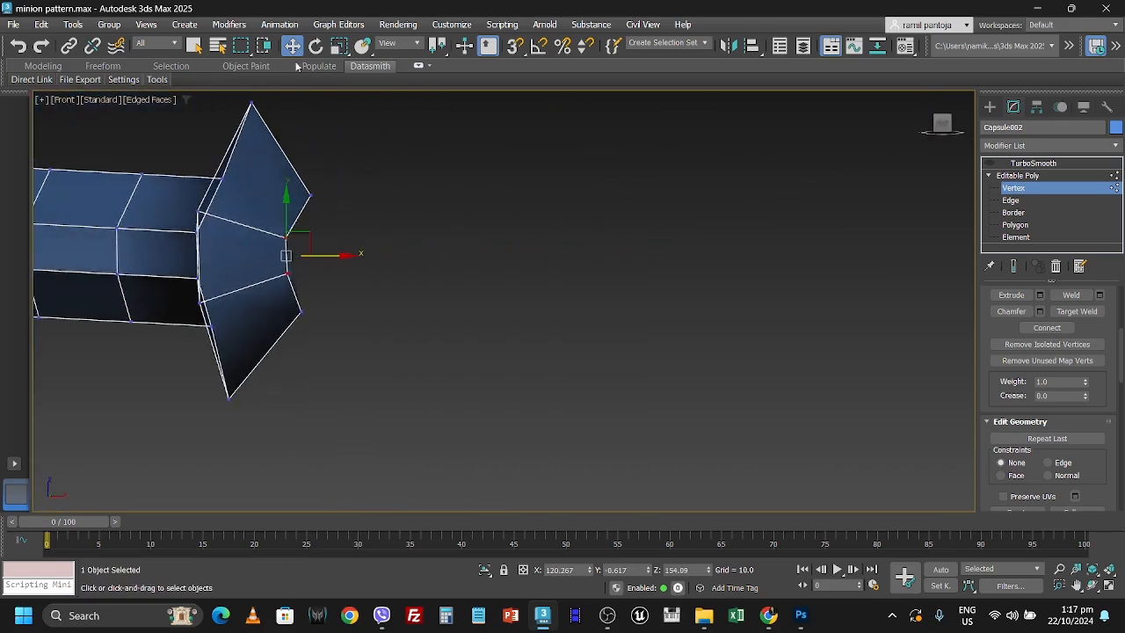
{"action": "left_click_drag", "start_coordinate": [321, 256], "coordinate": [340, 259]}
{"action": "left_click", "coordinate": [361, 222]}
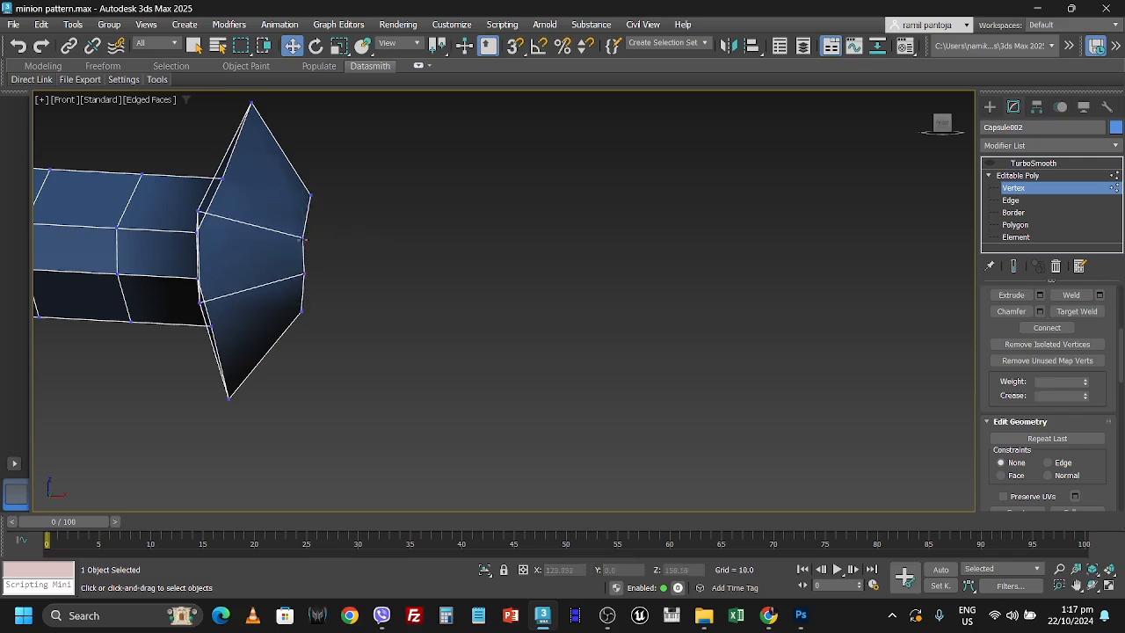
In the front view, shift the hand end face's lowest vertex slightly outward and its uppermost vertex slightly inward along X to straighten the profile
{"action": "left_click_drag", "start_coordinate": [290, 220], "coordinate": [332, 259]}
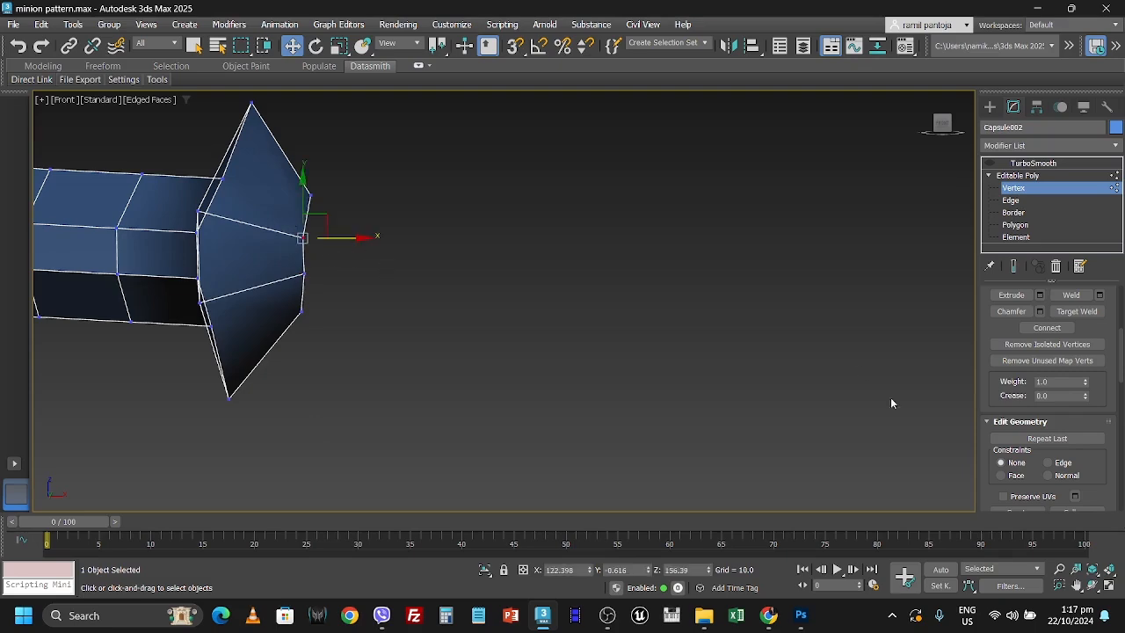
{"action": "left_click", "coordinate": [1093, 585]}
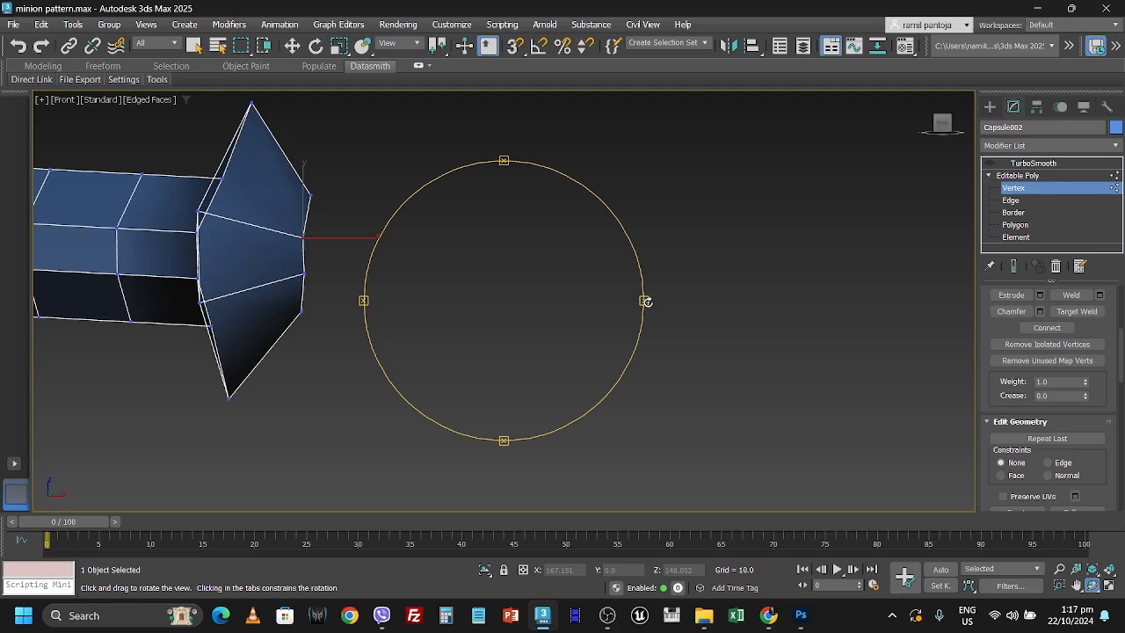
{"action": "left_click_drag", "start_coordinate": [646, 300], "coordinate": [607, 313]}
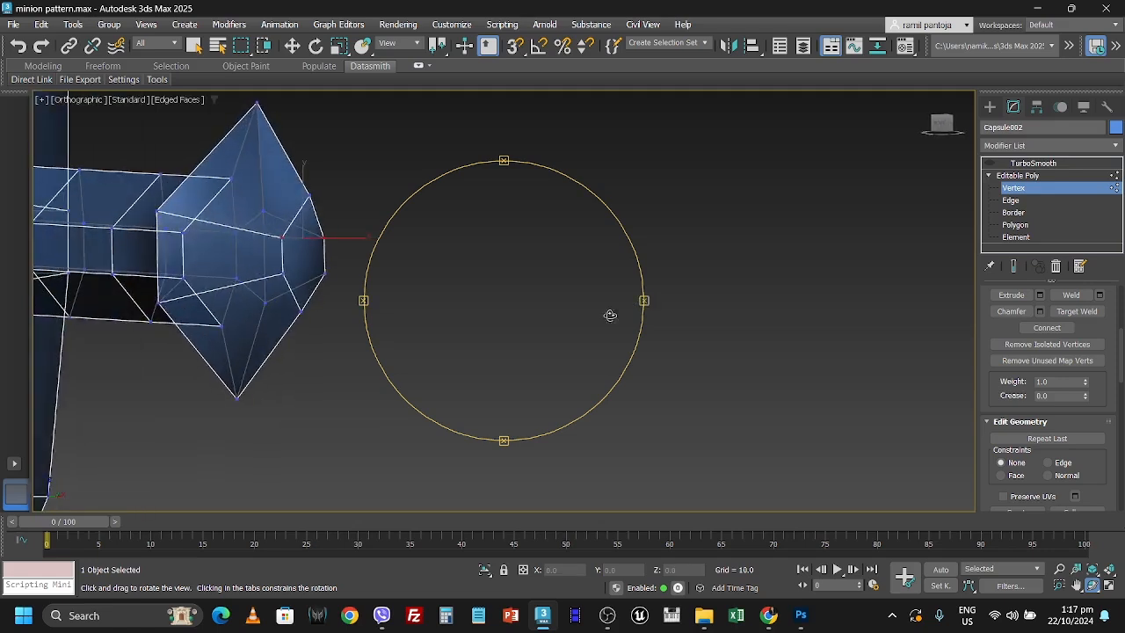
{"action": "right_click", "coordinate": [378, 161]}
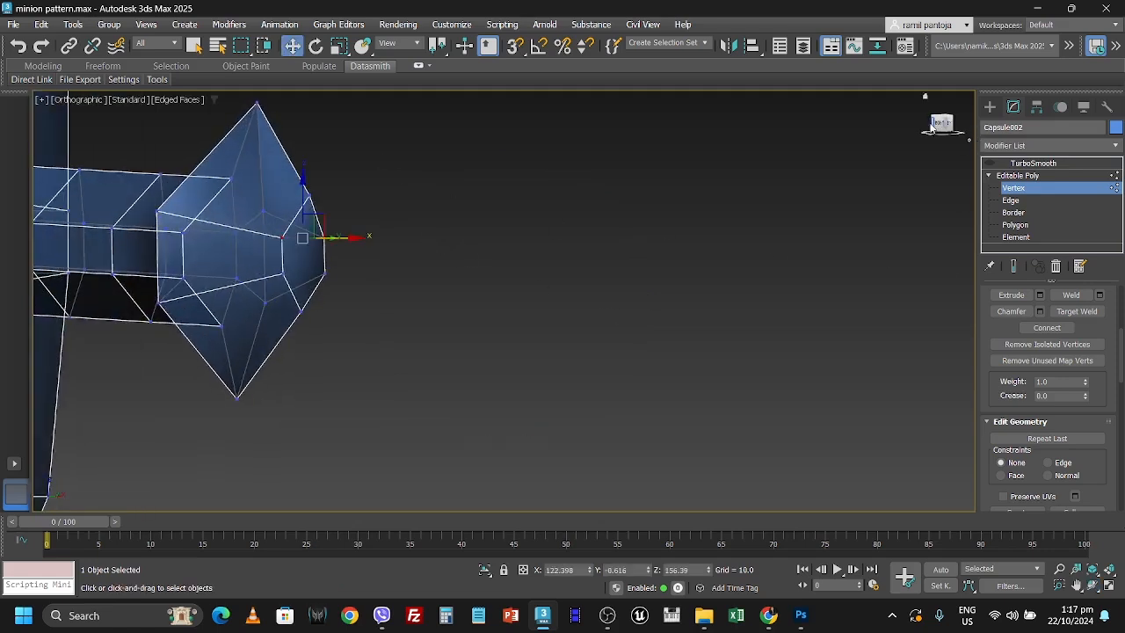
{"action": "left_click", "coordinate": [941, 126]}
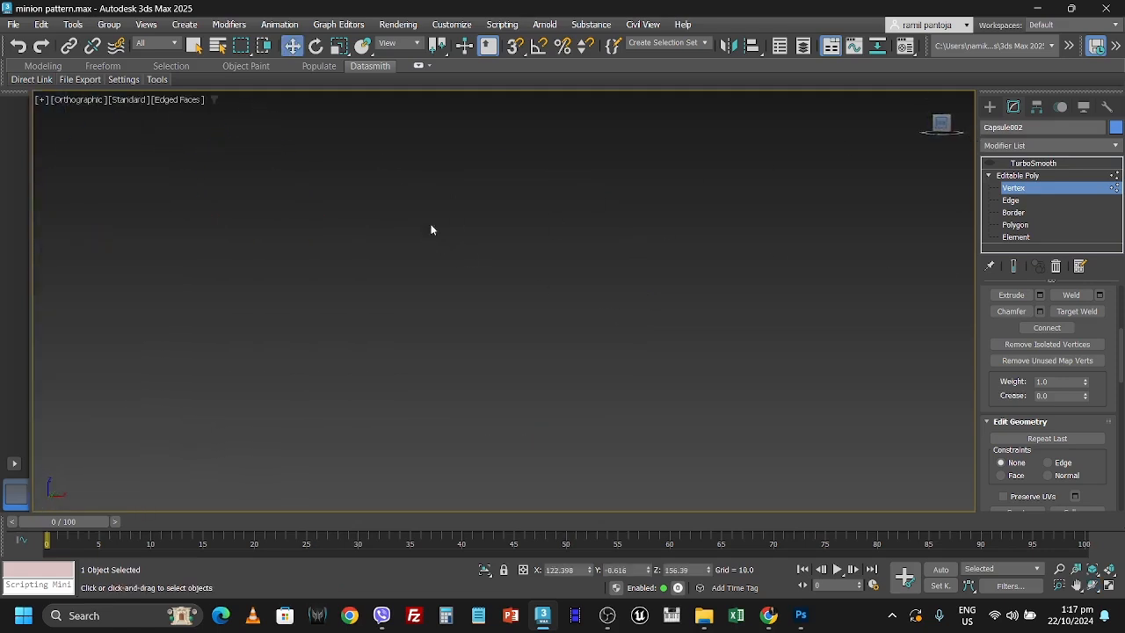
{"action": "left_click", "coordinate": [1092, 571]}
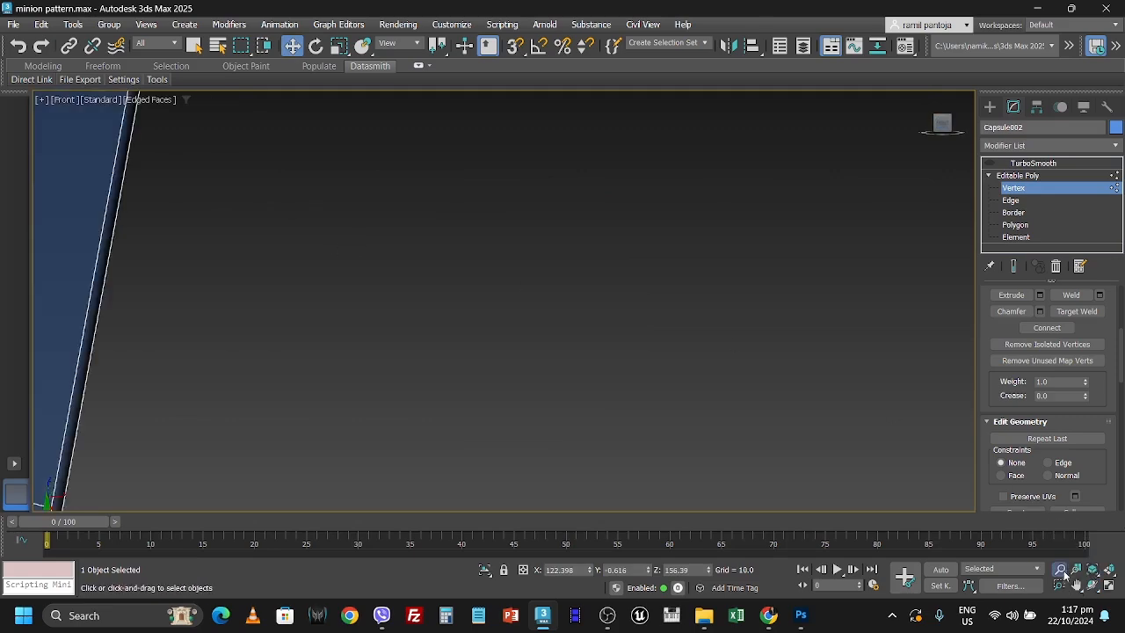
{"action": "left_click", "coordinate": [1059, 569]}
{"action": "left_click_drag", "start_coordinate": [703, 334], "coordinate": [724, 259]}
{"action": "key", "text": "w"}
{"action": "left_click", "coordinate": [678, 372]}
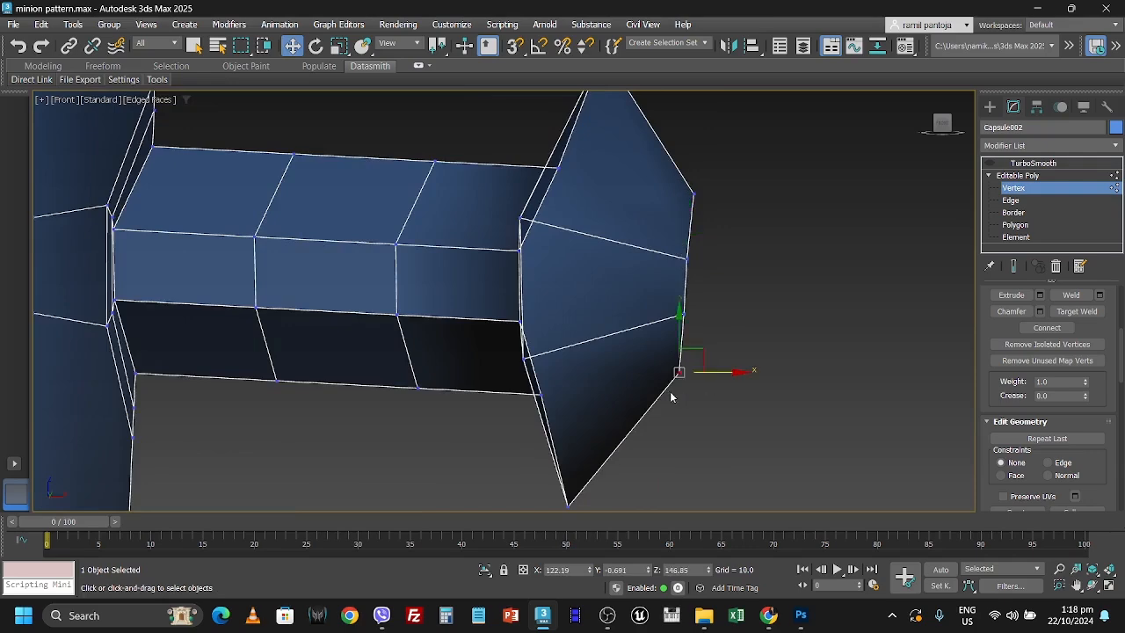
{"action": "left_click_drag", "start_coordinate": [713, 371], "coordinate": [716, 372]}
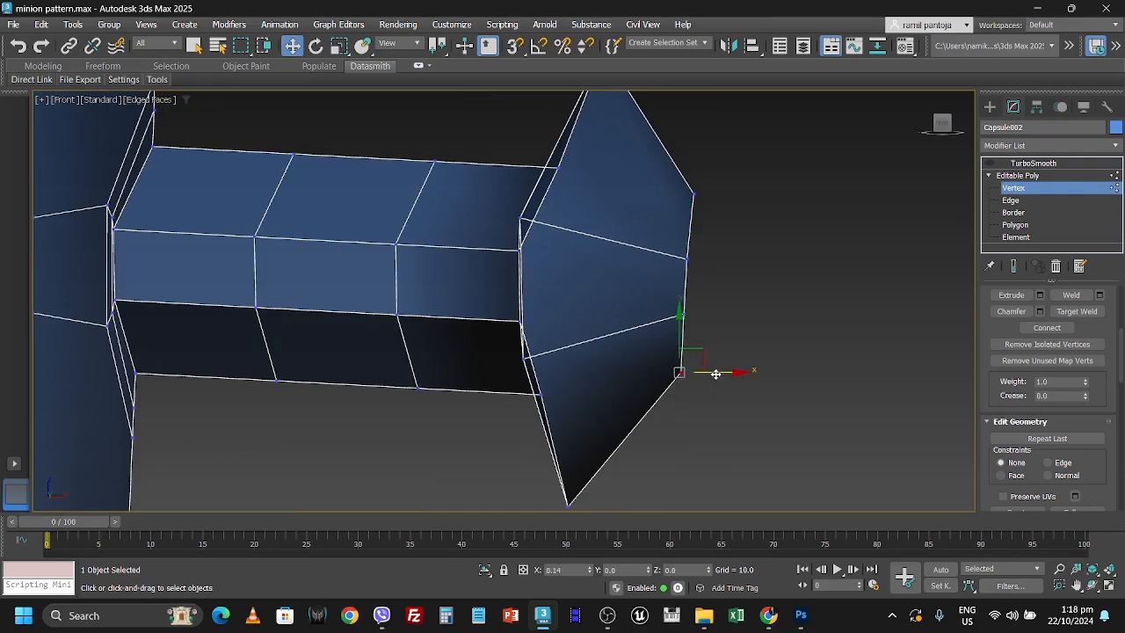
{"action": "left_click_drag", "start_coordinate": [729, 142], "coordinate": [726, 194]}
{"action": "left_click", "coordinate": [769, 290]}
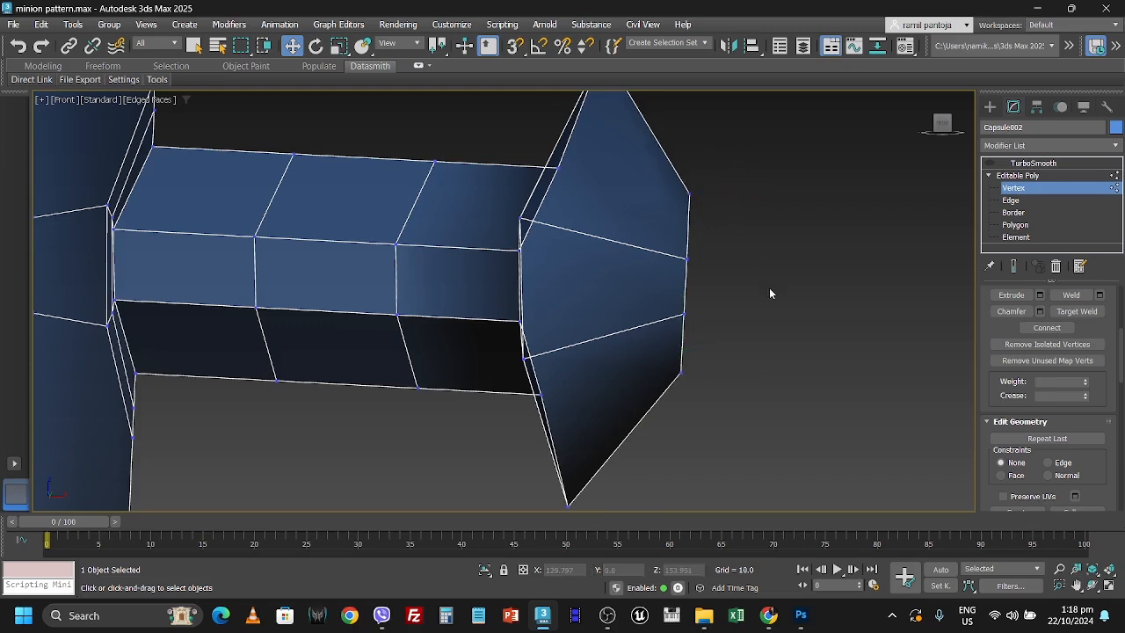
Return to the TurboSmooth level and preview the smoothed arm and flared hand from an angled view
{"action": "scroll", "coordinate": [728, 302], "scroll_direction": "down", "scroll_amount": 3}
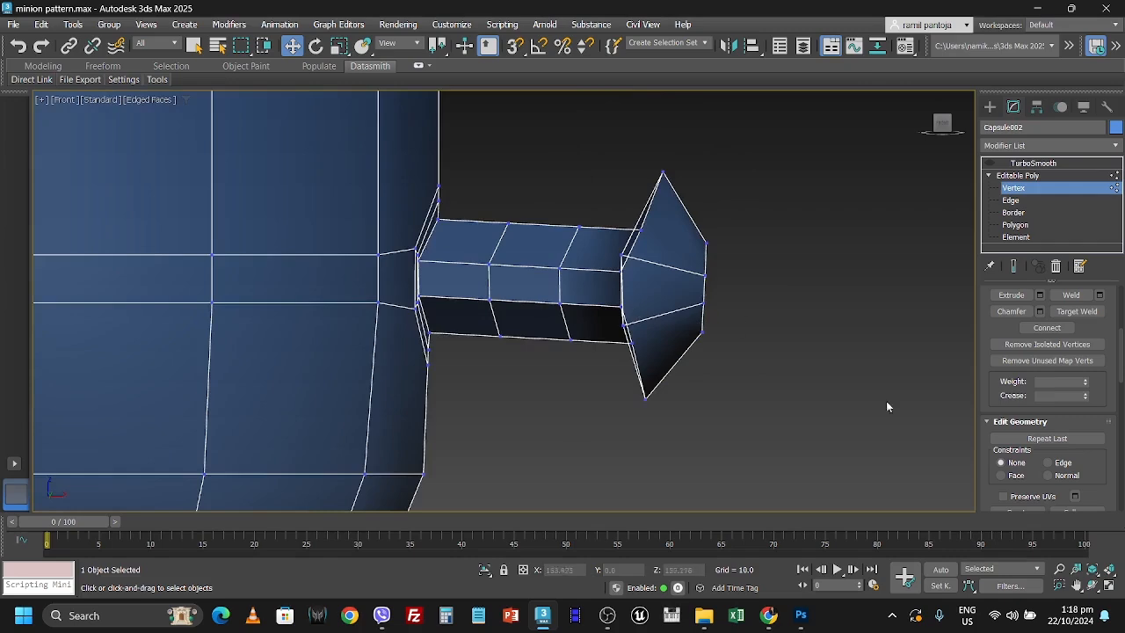
{"action": "key", "text": "ctrl+r"}
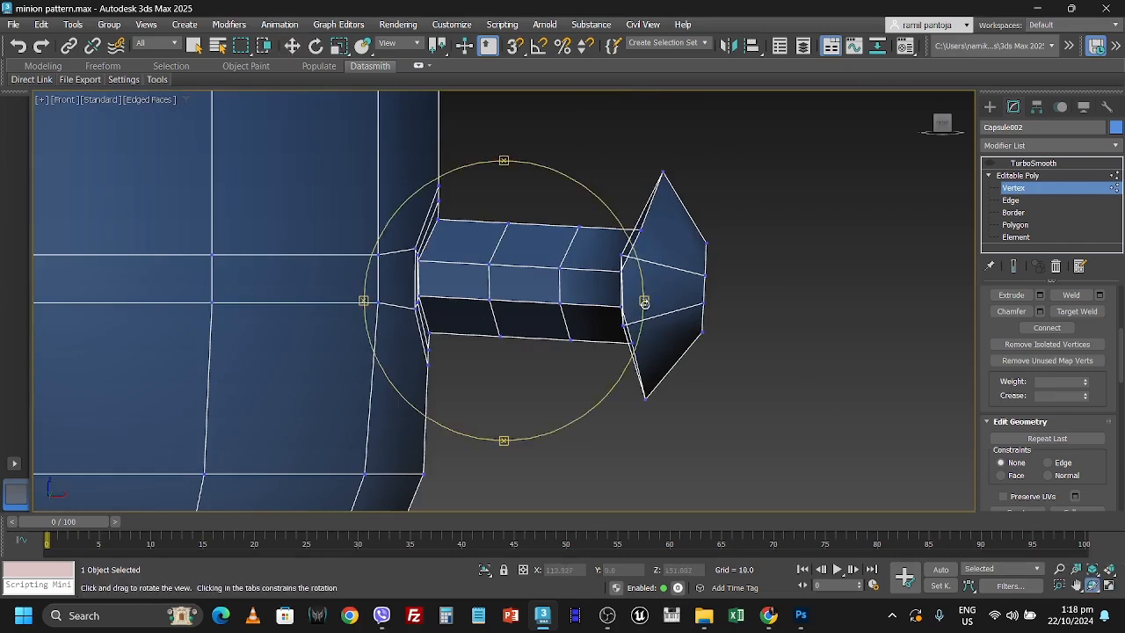
{"action": "left_click_drag", "start_coordinate": [646, 305], "coordinate": [652, 335]}
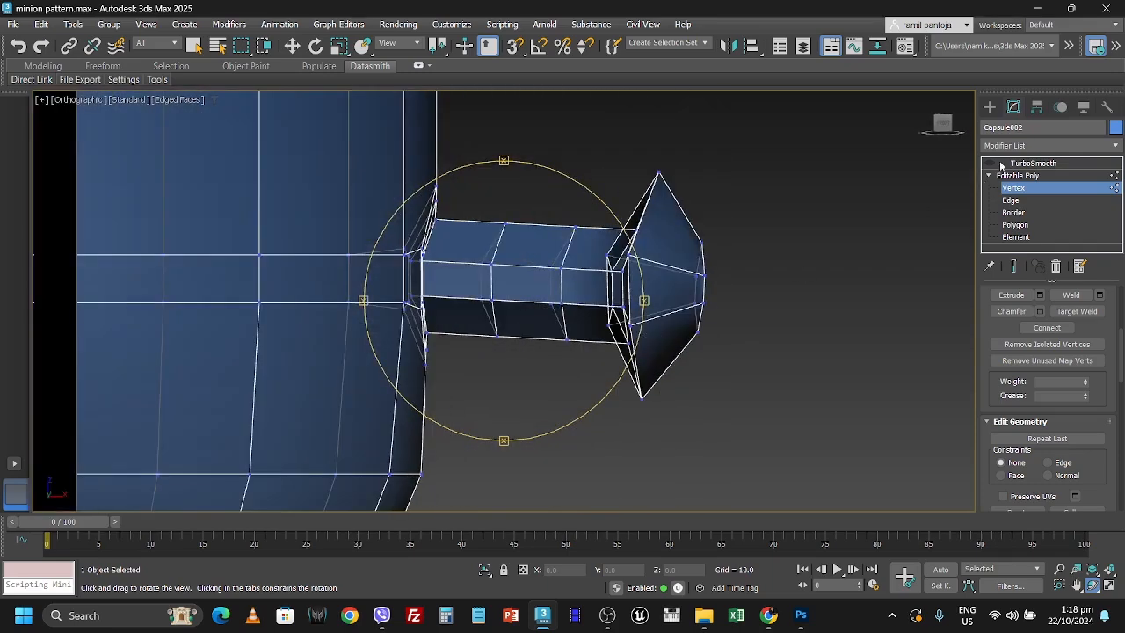
{"action": "left_click", "coordinate": [1031, 163]}
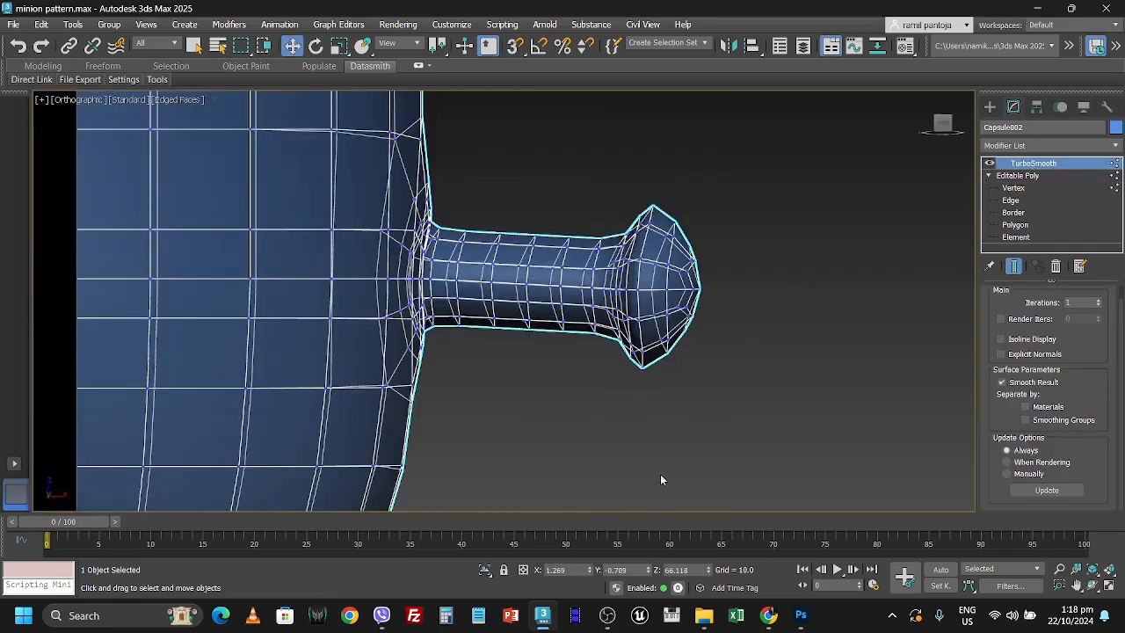
Switch the viewport shading to Clay and examine the smoothed arm and hand from several angles
{"action": "left_click", "coordinate": [1092, 584]}
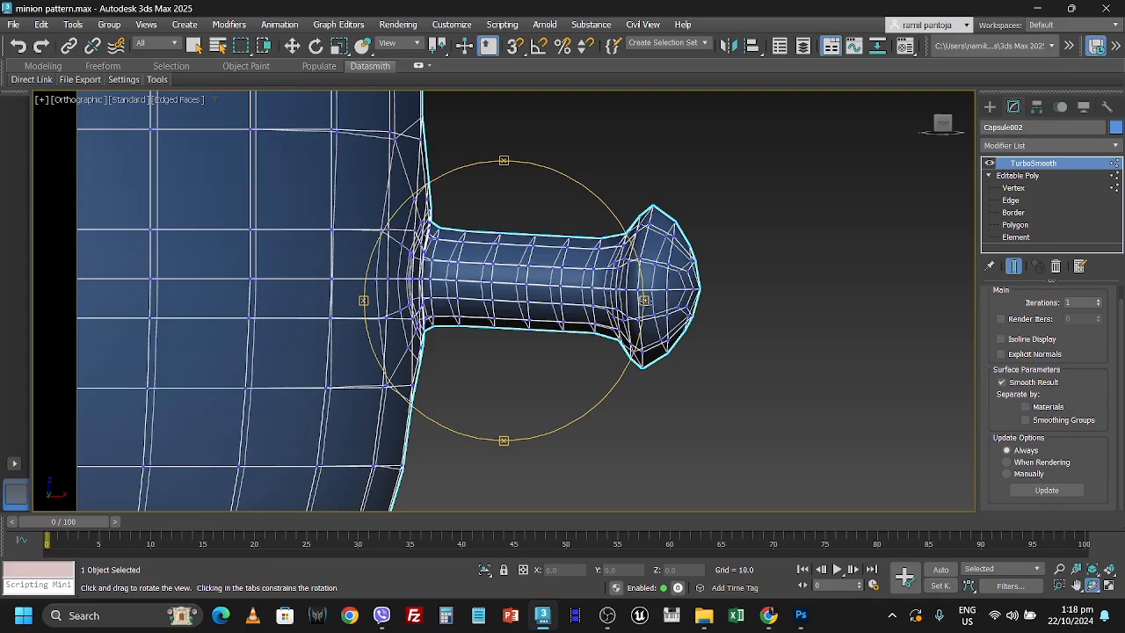
{"action": "left_click_drag", "start_coordinate": [645, 300], "coordinate": [585, 387]}
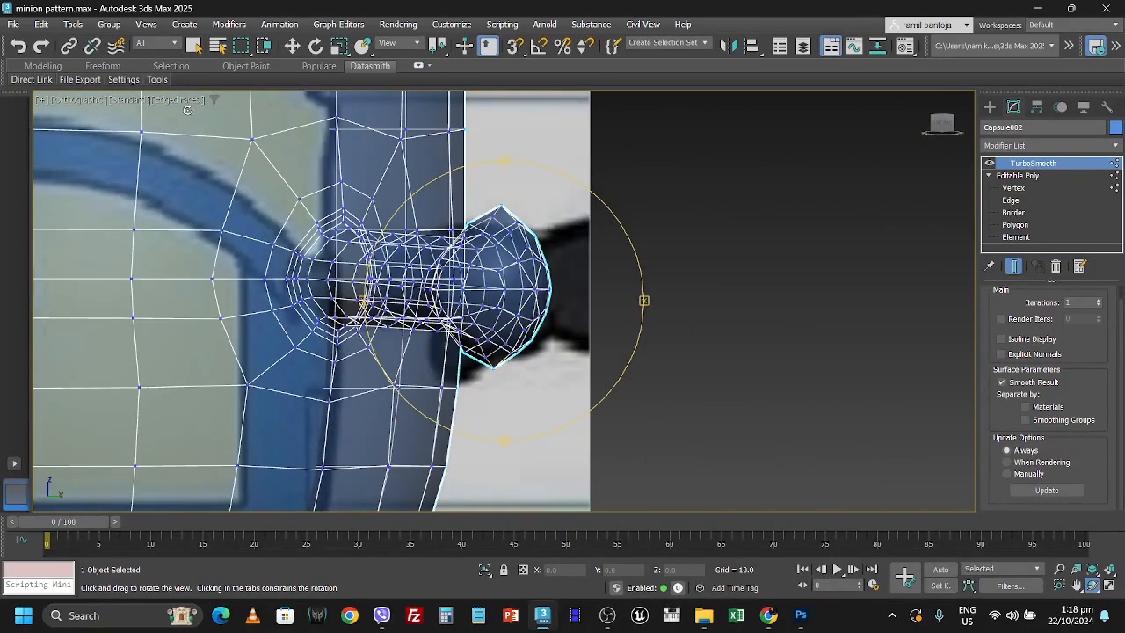
{"action": "left_click", "coordinate": [186, 102]}
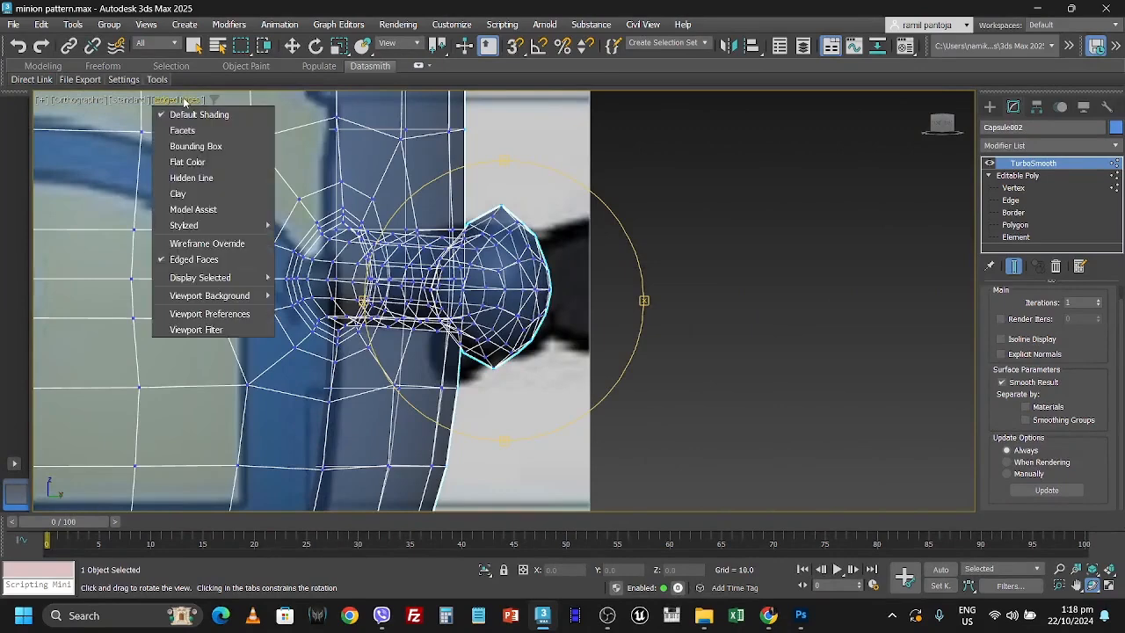
{"action": "left_click", "coordinate": [180, 194]}
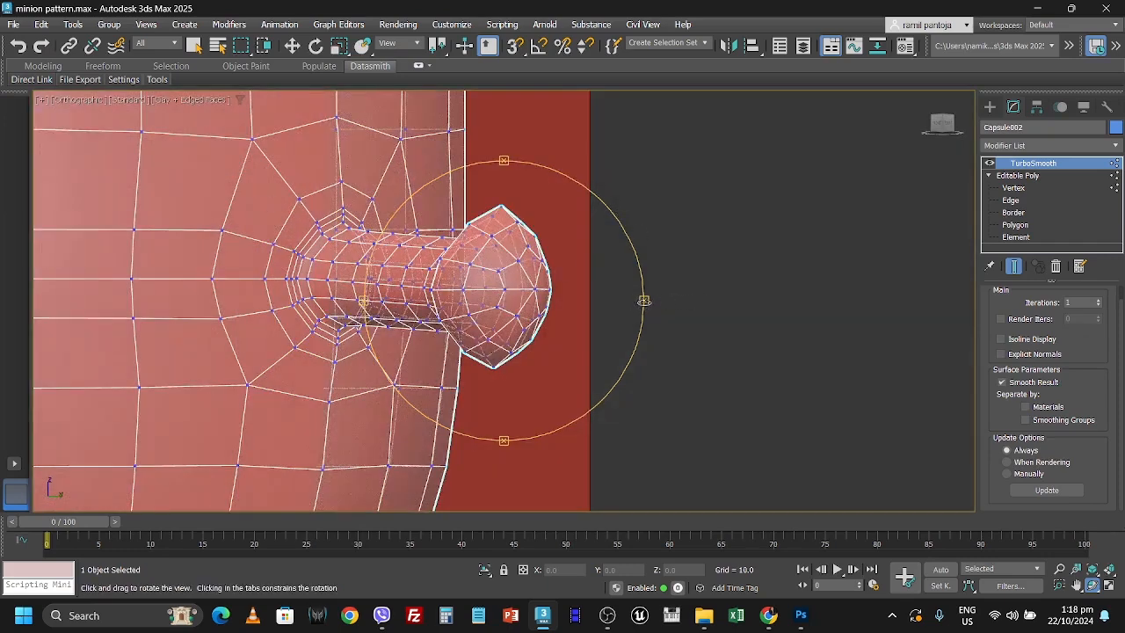
{"action": "mouse_move", "coordinate": [644, 301]}
{"action": "left_mouse_down"}
{"action": "mouse_move", "coordinate": [710, 304]}
{"action": "mouse_move", "coordinate": [647, 301]}
{"action": "left_mouse_up"}
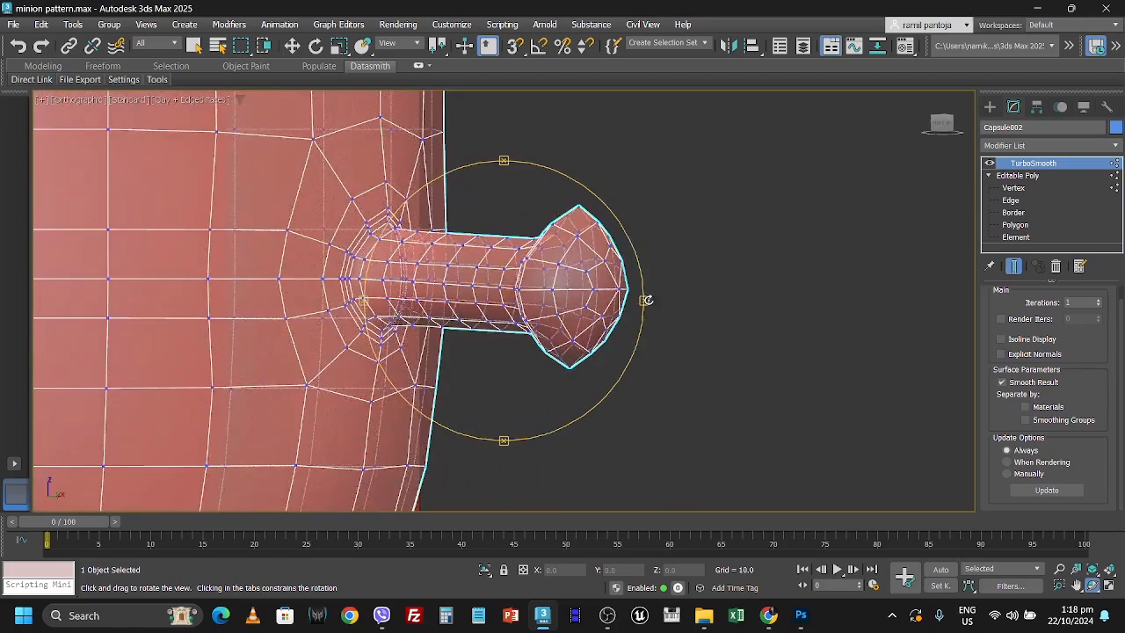
{"action": "left_click_drag", "start_coordinate": [645, 301], "coordinate": [678, 304]}
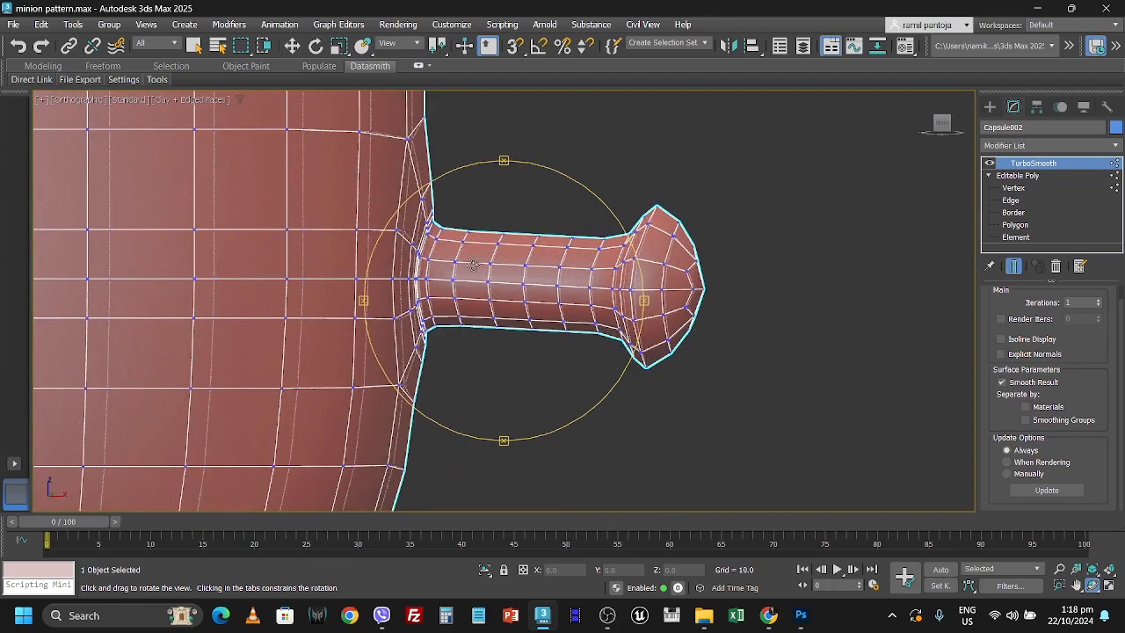
Hide the TurboSmooth result, select the hand's end polygon, and check the hand reference in Photoshop
{"action": "left_click", "coordinate": [989, 164]}
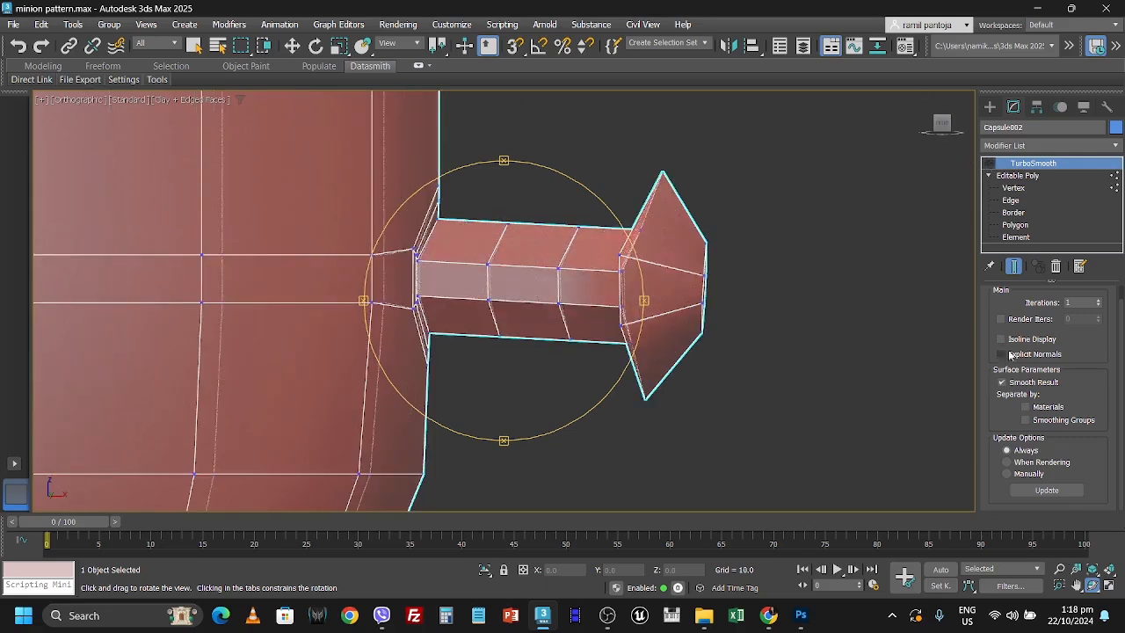
{"action": "left_click", "coordinate": [1093, 587]}
{"action": "left_click_drag", "start_coordinate": [641, 301], "coordinate": [586, 320]}
{"action": "middle_click_drag", "start_coordinate": [587, 320], "coordinate": [587, 321]}
{"action": "right_click", "coordinate": [835, 273]}
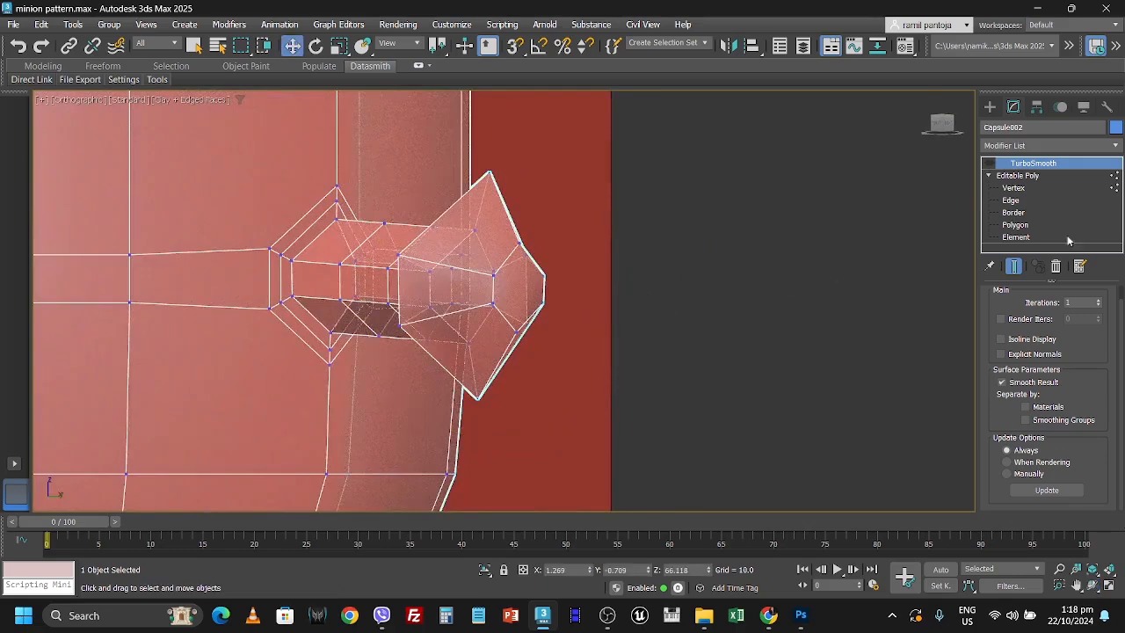
{"action": "left_click", "coordinate": [1016, 227]}
{"action": "left_click", "coordinate": [524, 289]}
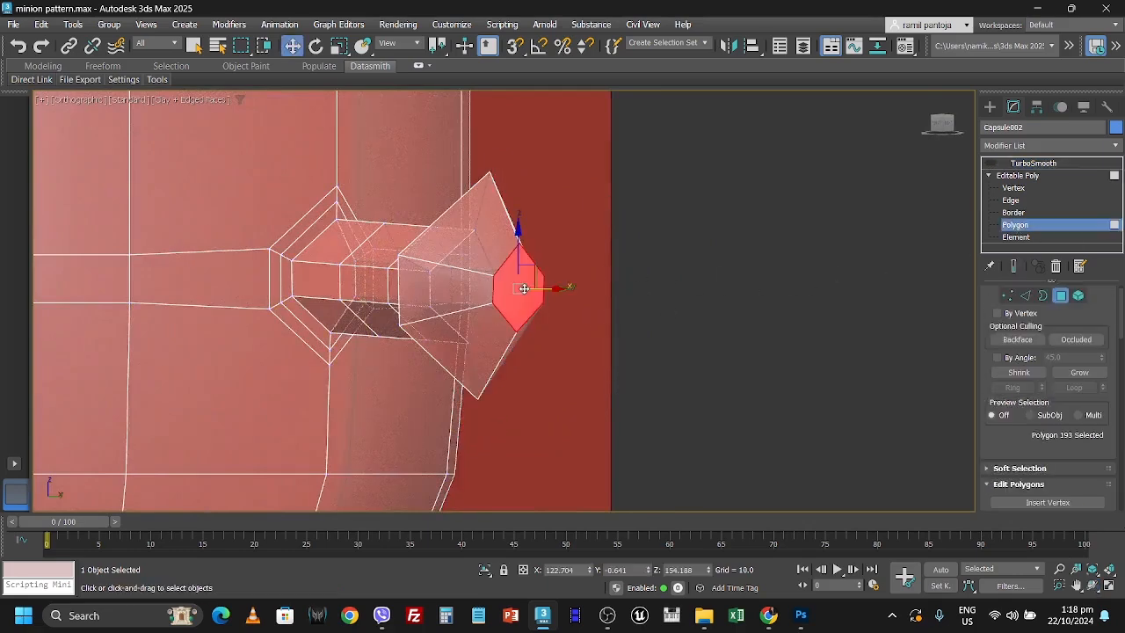
{"action": "left_click", "coordinate": [800, 615]}
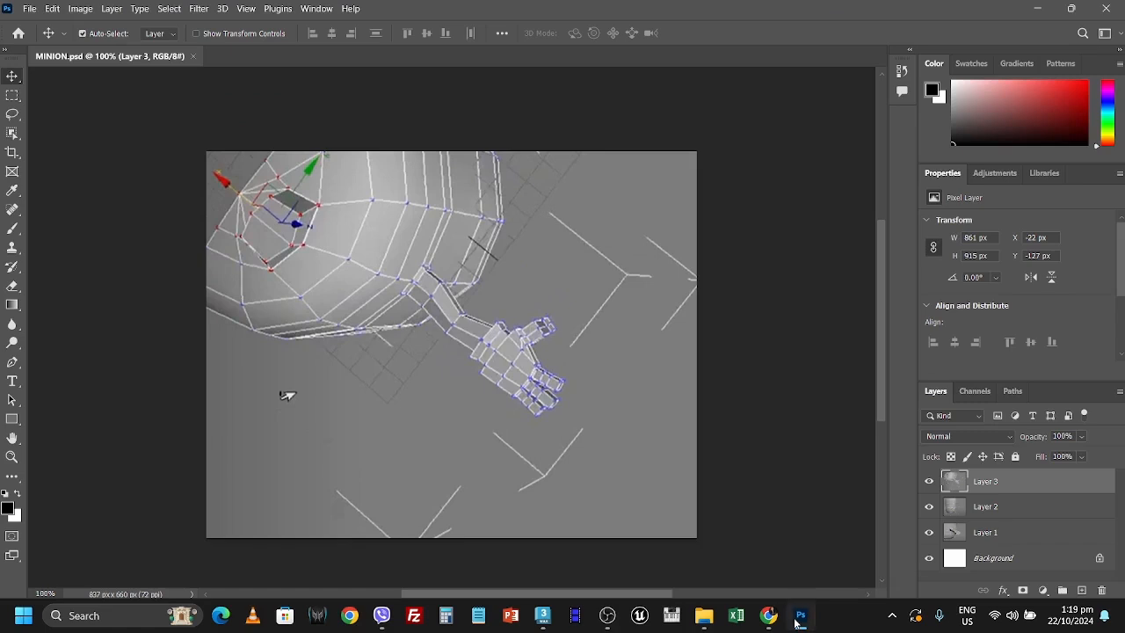
{"action": "left_click", "coordinate": [796, 619]}
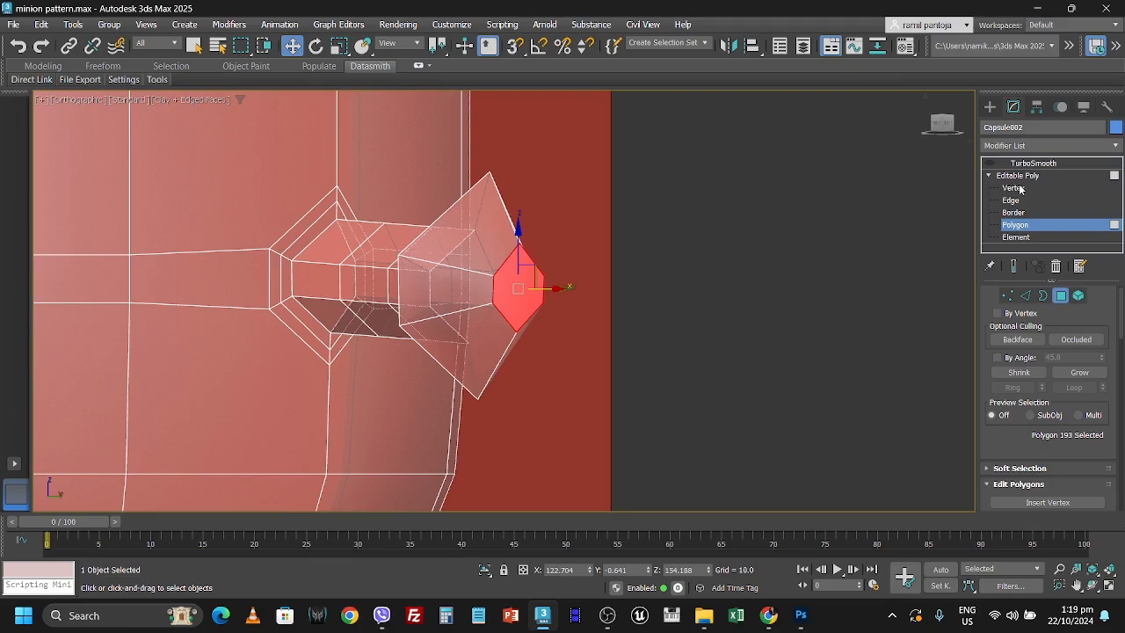
In the right view, at vertex level, move the hand end face's uppermost vertex down along Z to 157.058
{"action": "left_click", "coordinate": [941, 124]}
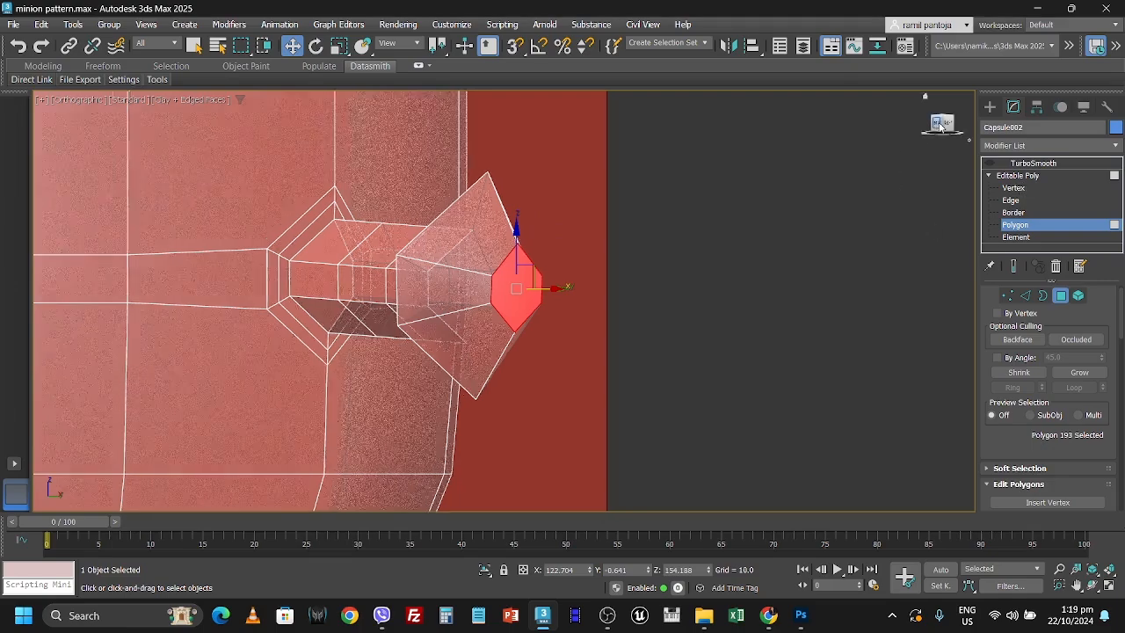
{"action": "left_click", "coordinate": [953, 124]}
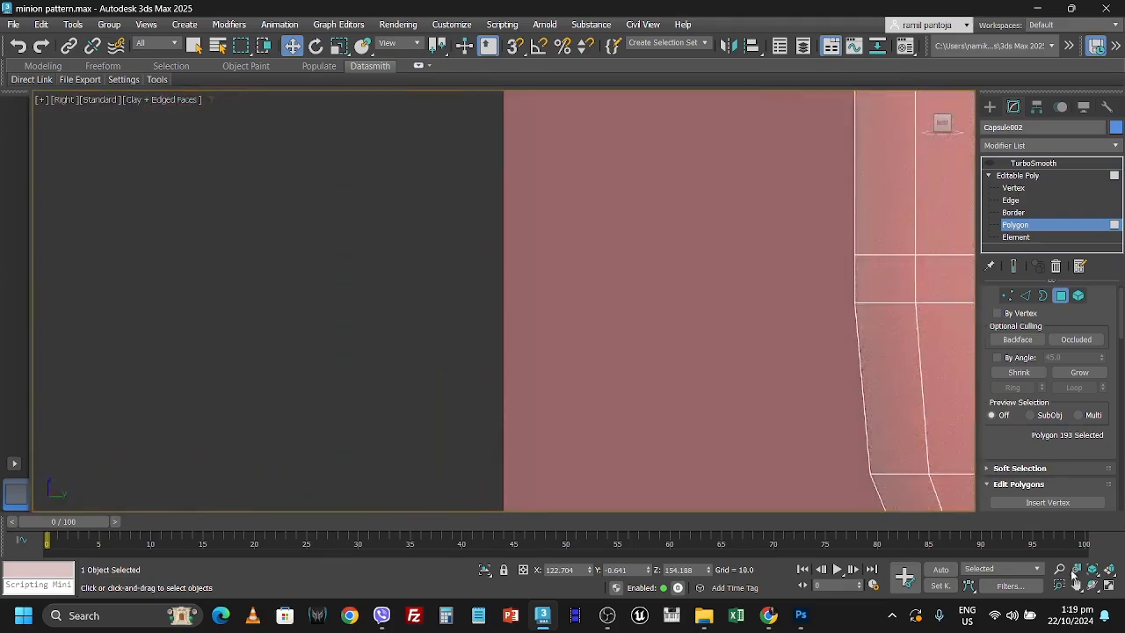
{"action": "left_click", "coordinate": [1076, 585]}
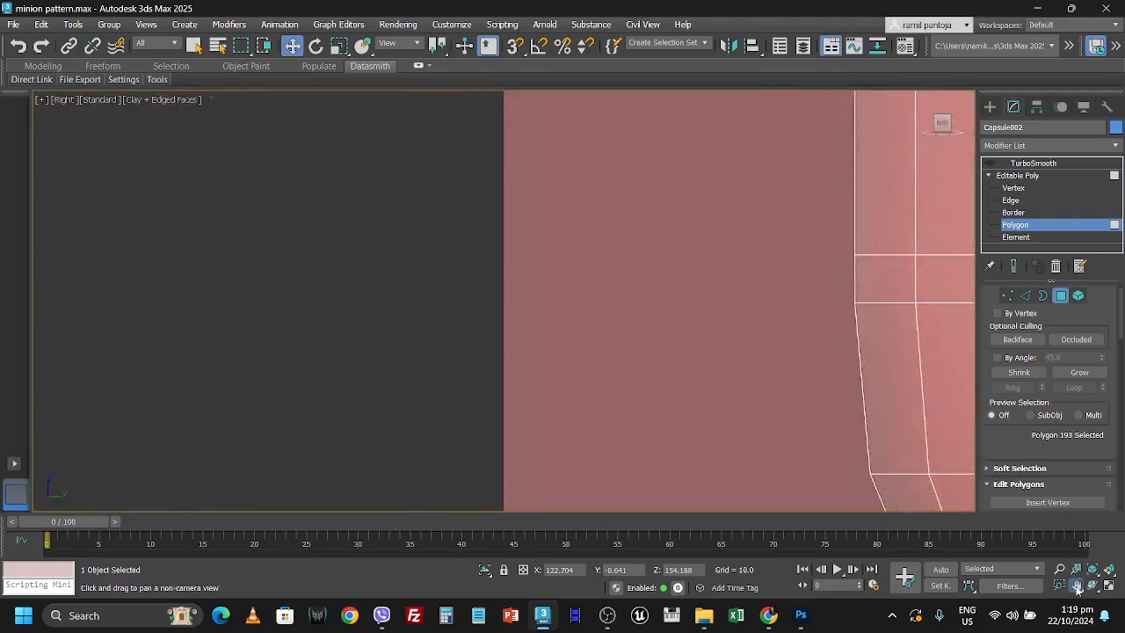
{"action": "left_click_drag", "start_coordinate": [839, 268], "coordinate": [221, 259]}
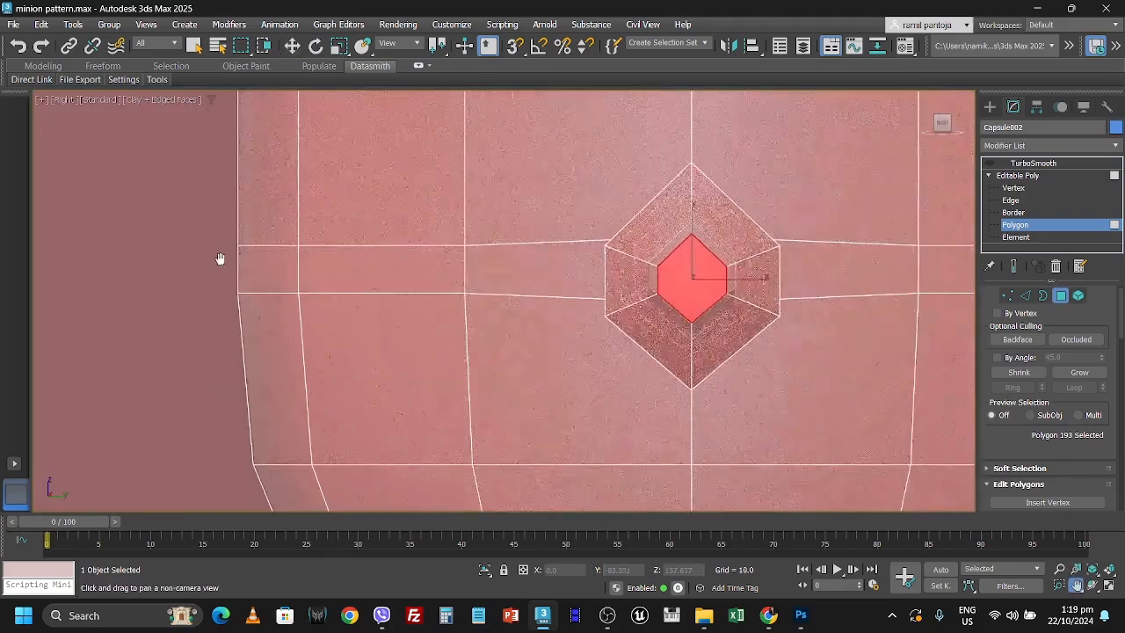
{"action": "left_click", "coordinate": [1013, 188]}
{"action": "left_click", "coordinate": [679, 168]}
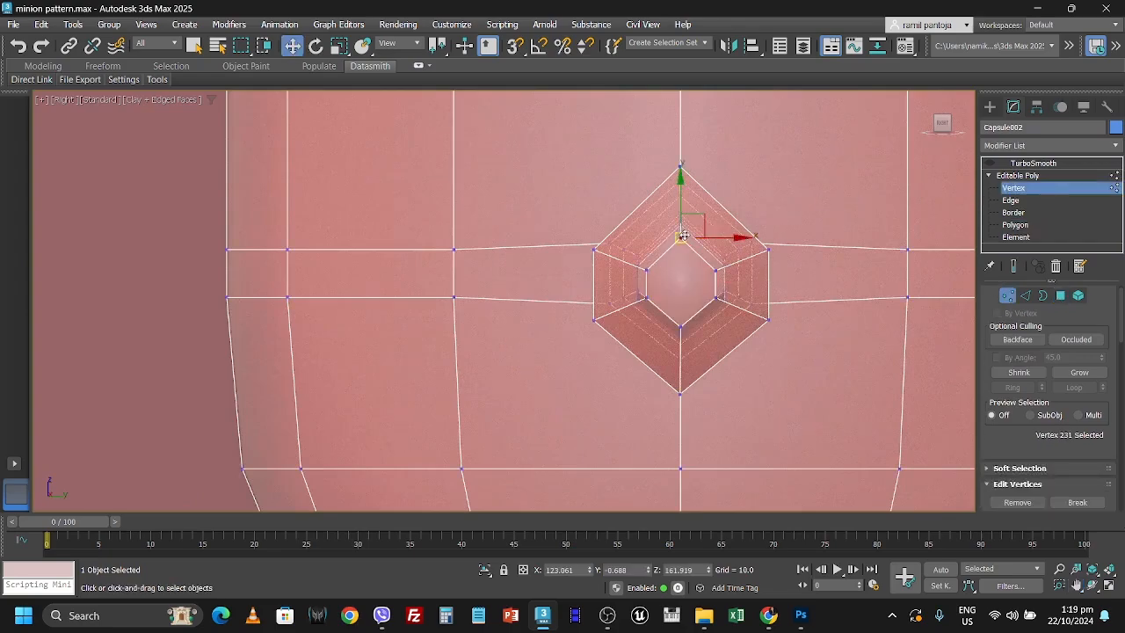
{"action": "left_click_drag", "start_coordinate": [681, 197], "coordinate": [682, 213]}
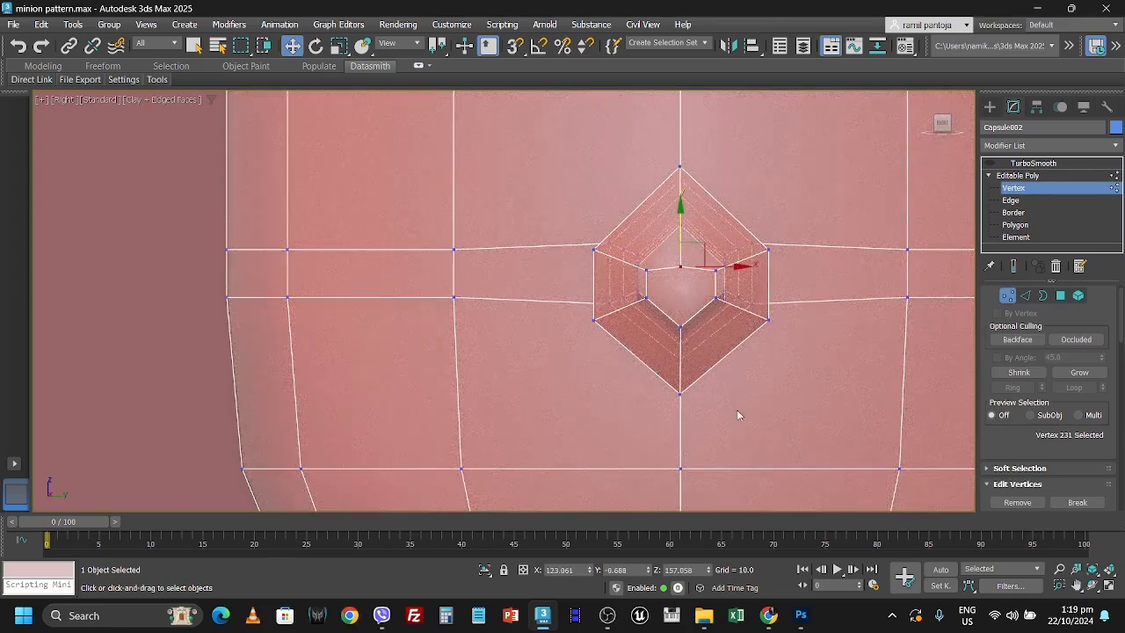
Move the arm-base underside vertex that lines up with the hand end face's lowest corner up along Z to 150.748
{"action": "left_click", "coordinate": [679, 328]}
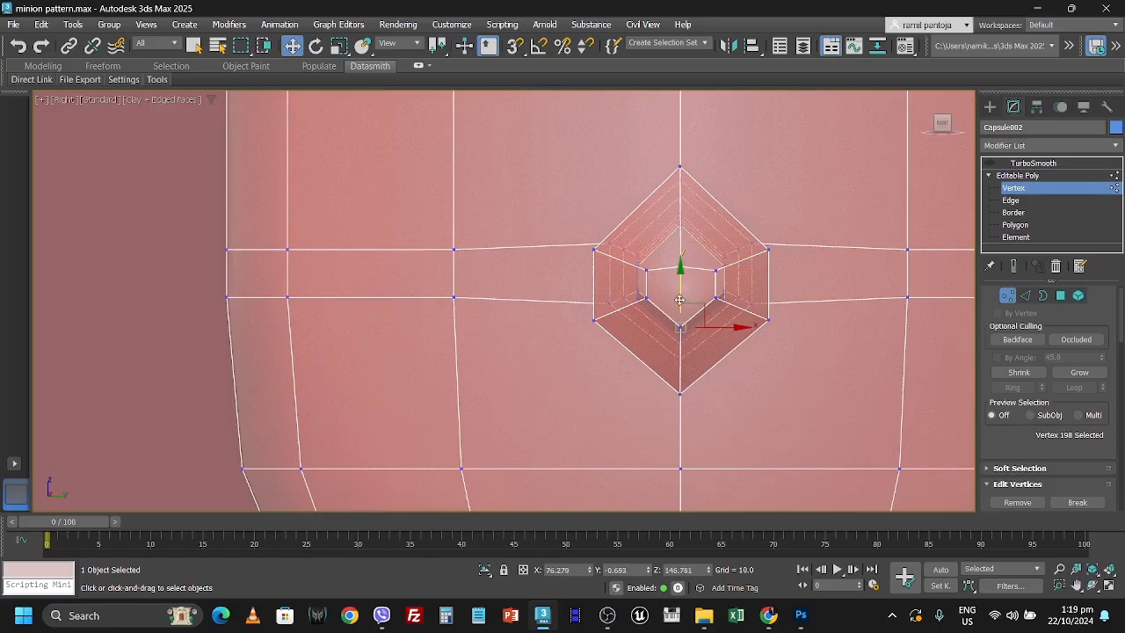
{"action": "left_click_drag", "start_coordinate": [678, 302], "coordinate": [678, 279]}
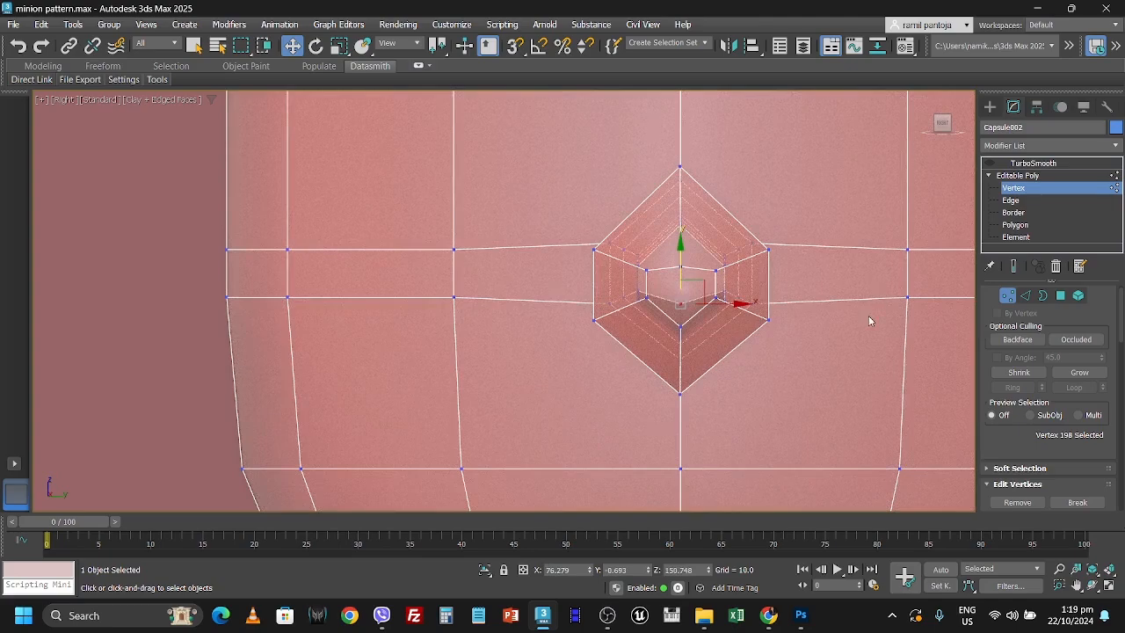
{"action": "left_click", "coordinate": [948, 319]}
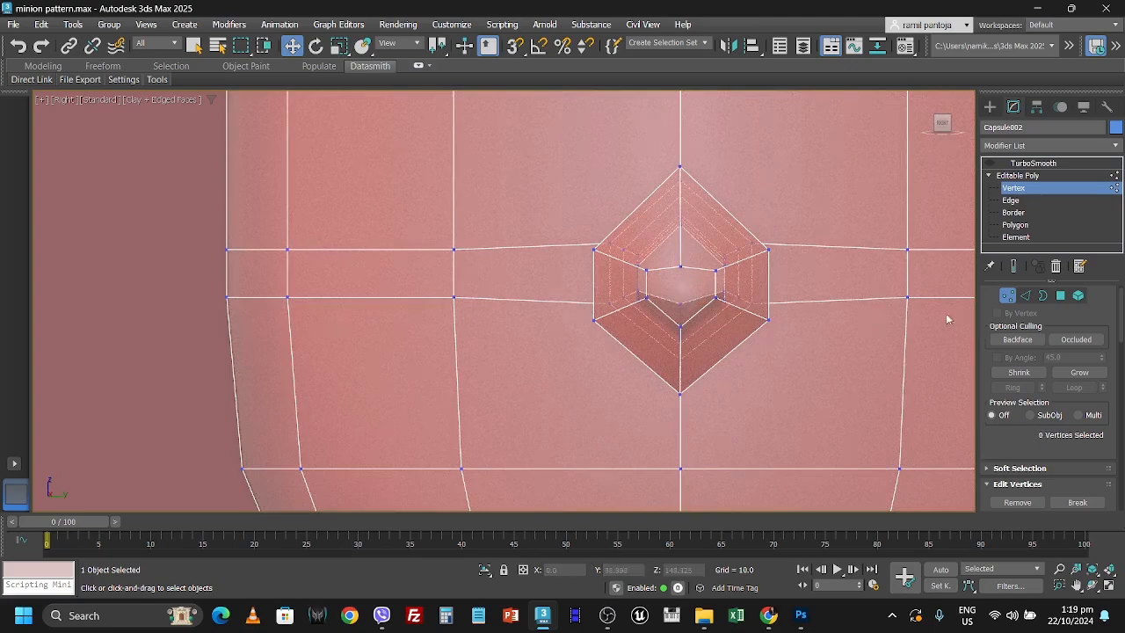
From an angled view, move the hand end face's lowest vertex up along Z to about 150
{"action": "left_click", "coordinate": [949, 123]}
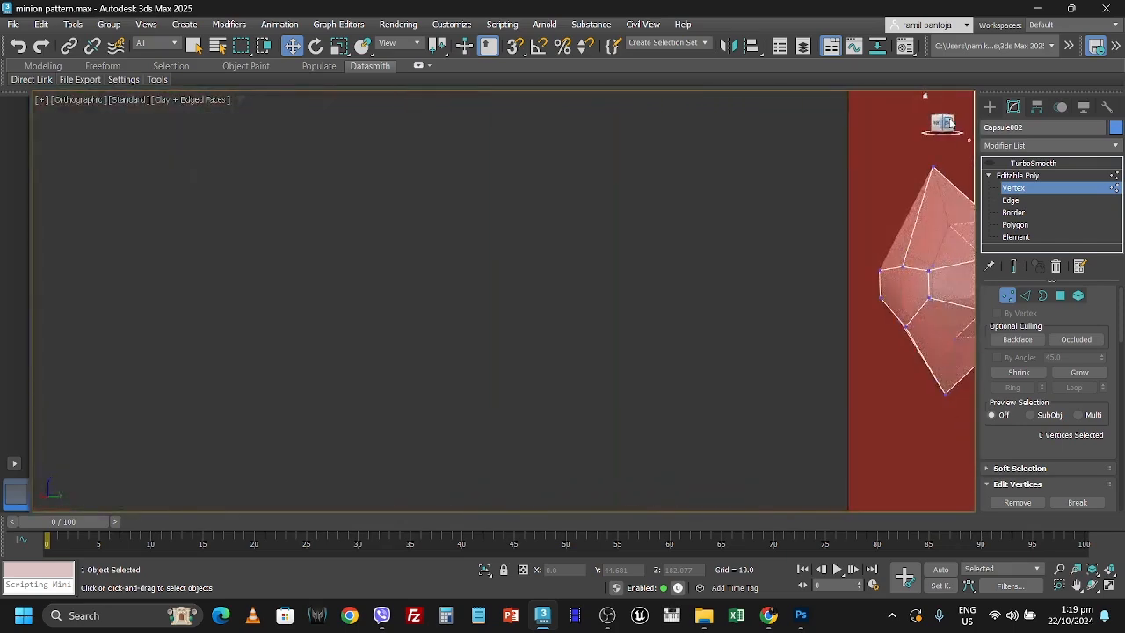
{"action": "key", "text": "ctrl+z"}
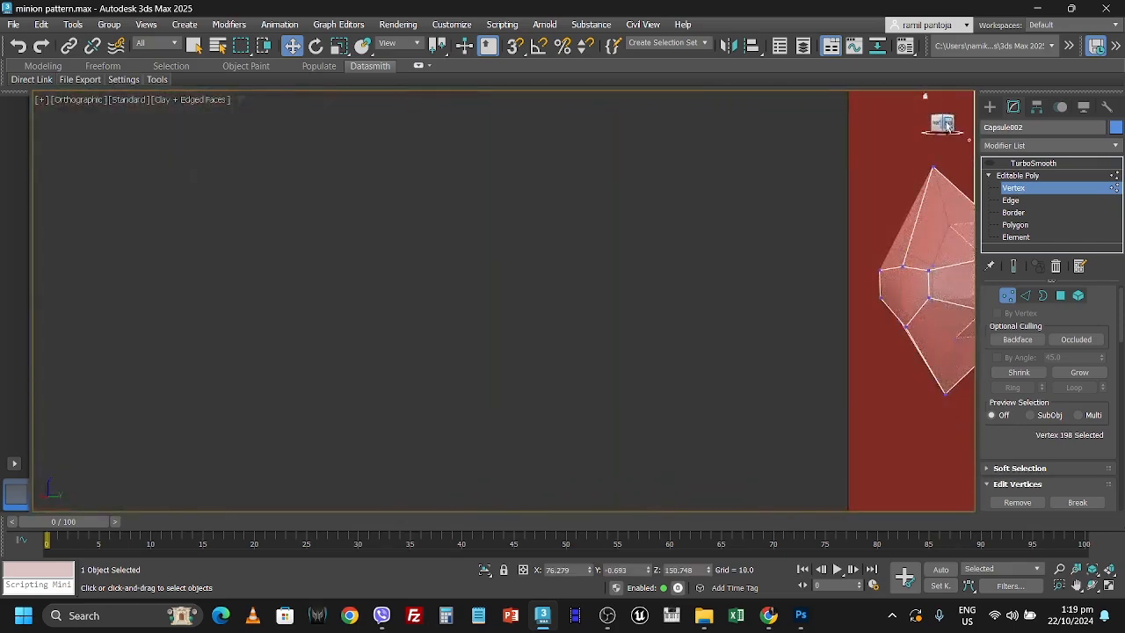
{"action": "left_click", "coordinate": [904, 326]}
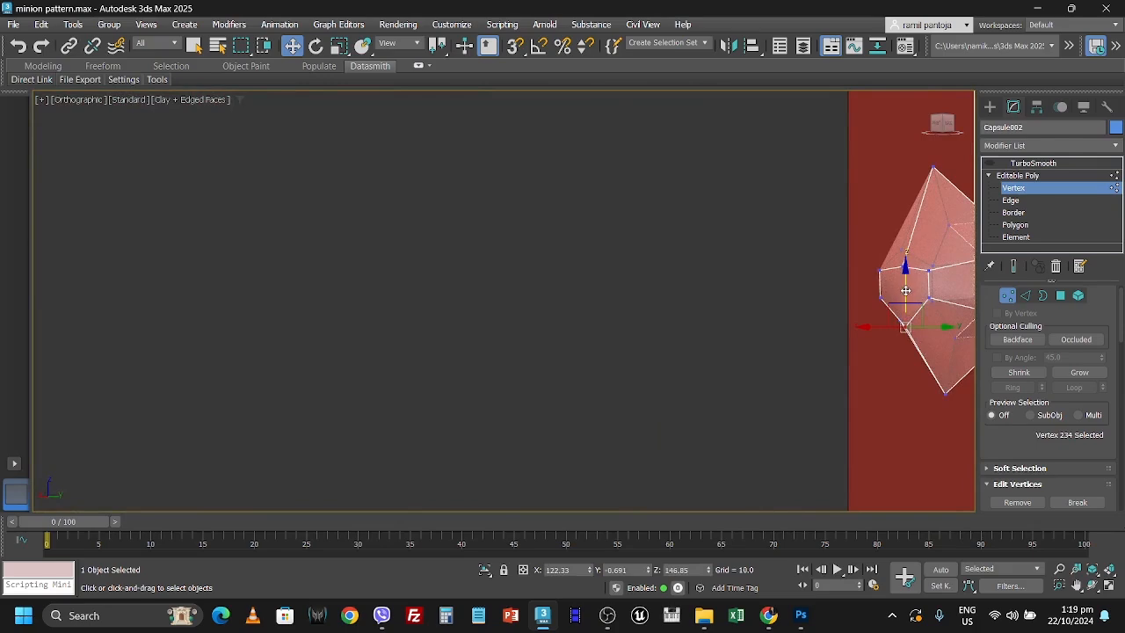
{"action": "left_click_drag", "start_coordinate": [905, 290], "coordinate": [905, 264]}
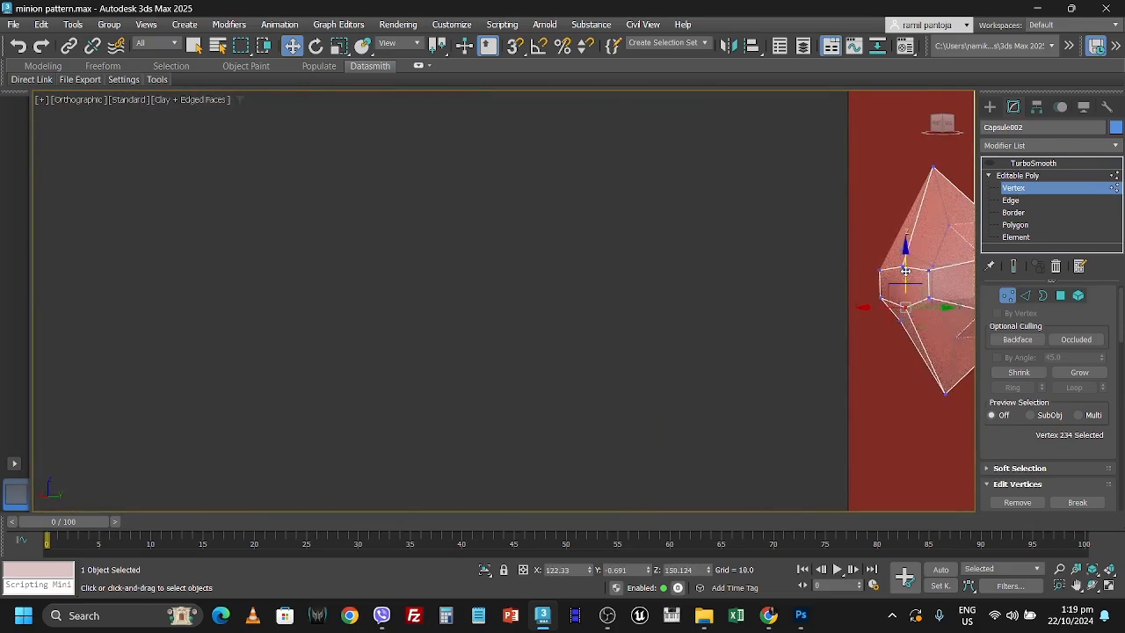
Try to extrude the hand's end polygon by 11.934
{"action": "left_click", "coordinate": [1079, 587]}
{"action": "left_click_drag", "start_coordinate": [818, 351], "coordinate": [257, 372]}
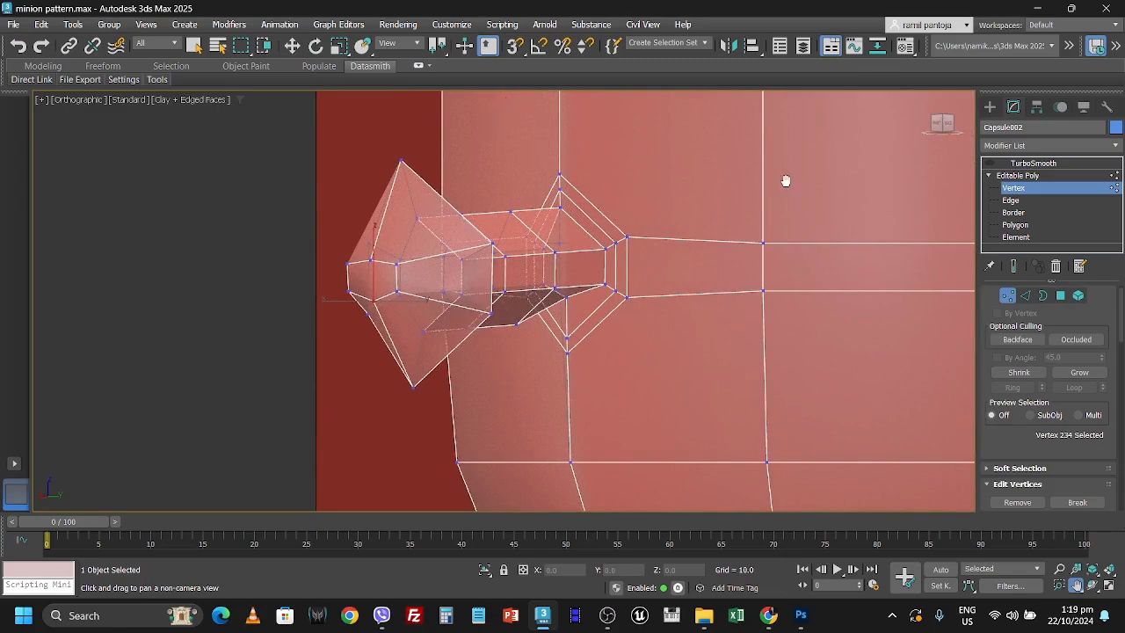
{"action": "left_click", "coordinate": [1015, 225]}
{"action": "key", "text": "w"}
{"action": "left_click", "coordinate": [372, 278]}
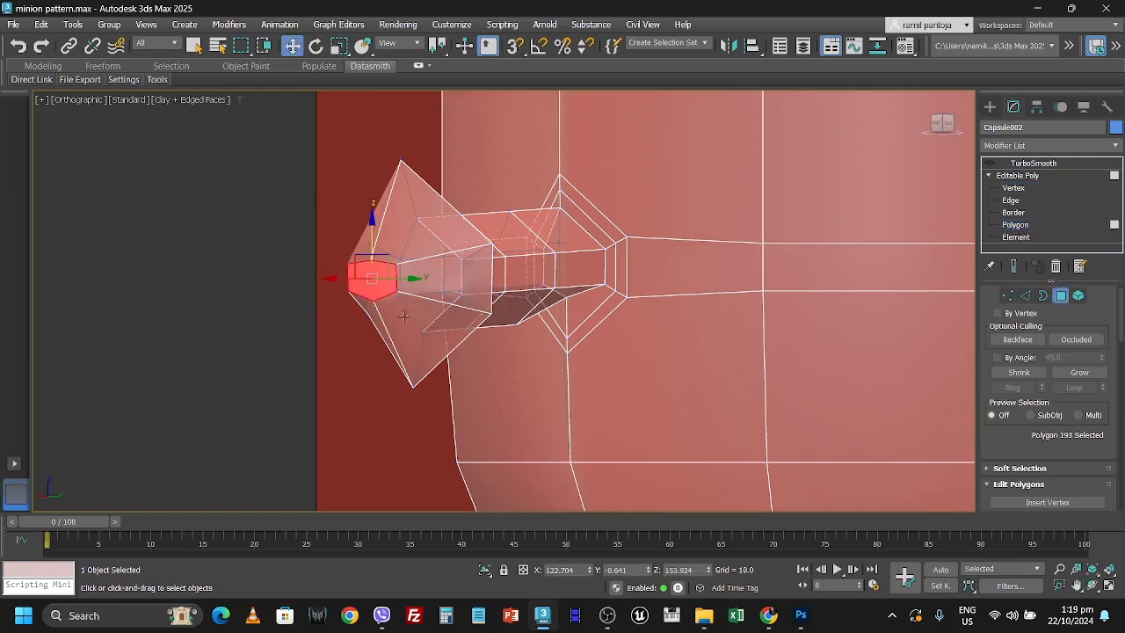
{"action": "right_click", "coordinate": [369, 283]}
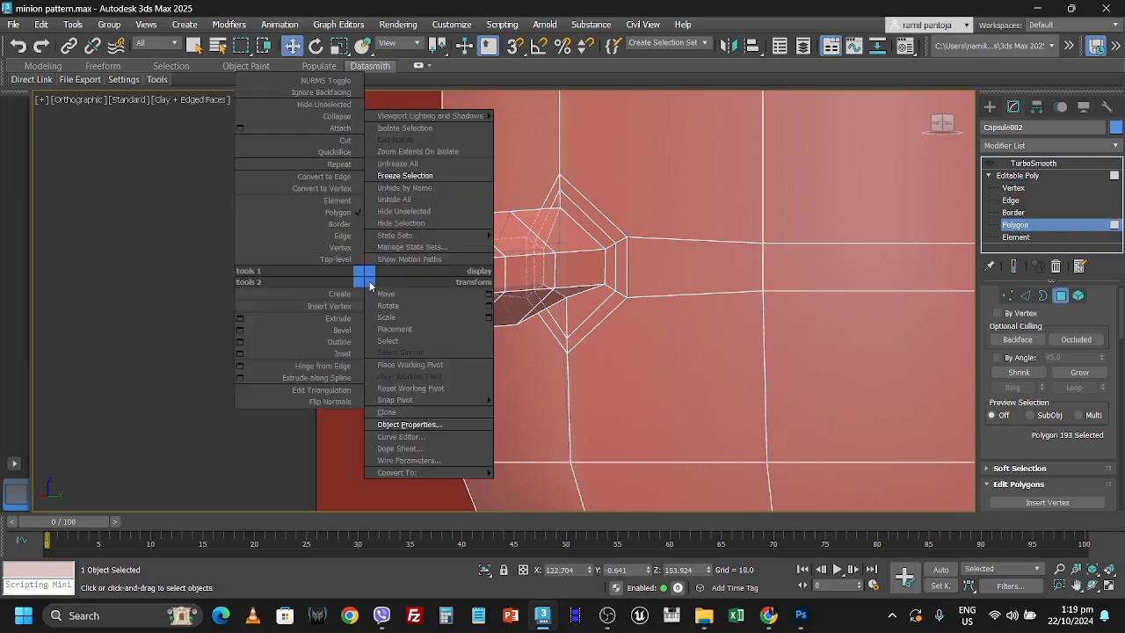
{"action": "left_click", "coordinate": [240, 321]}
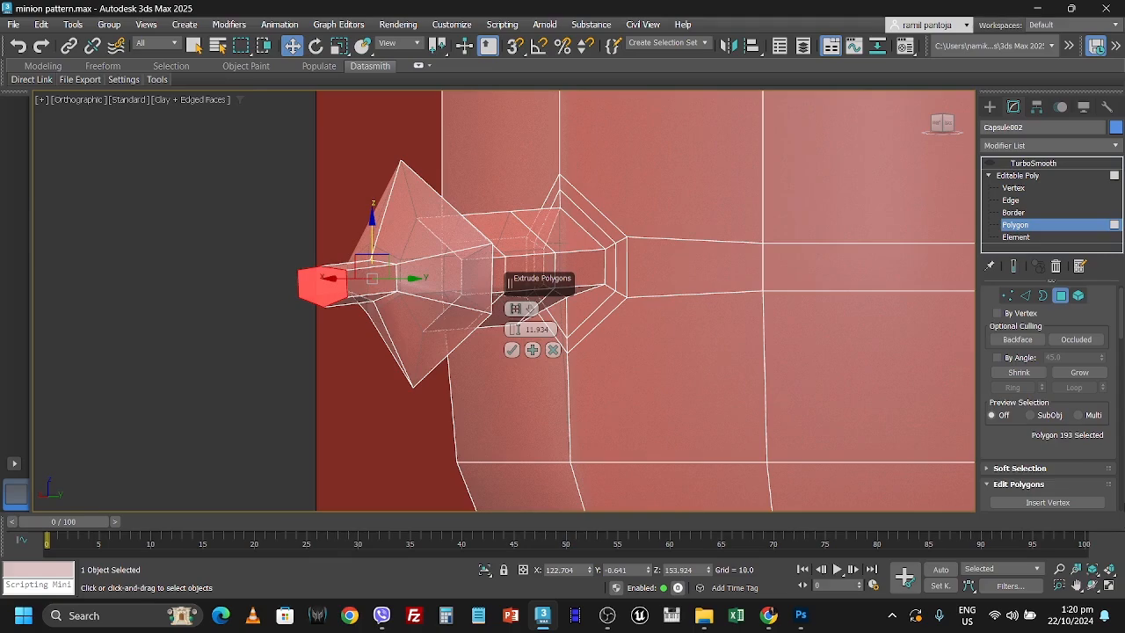
{"action": "left_click", "coordinate": [1089, 586]}
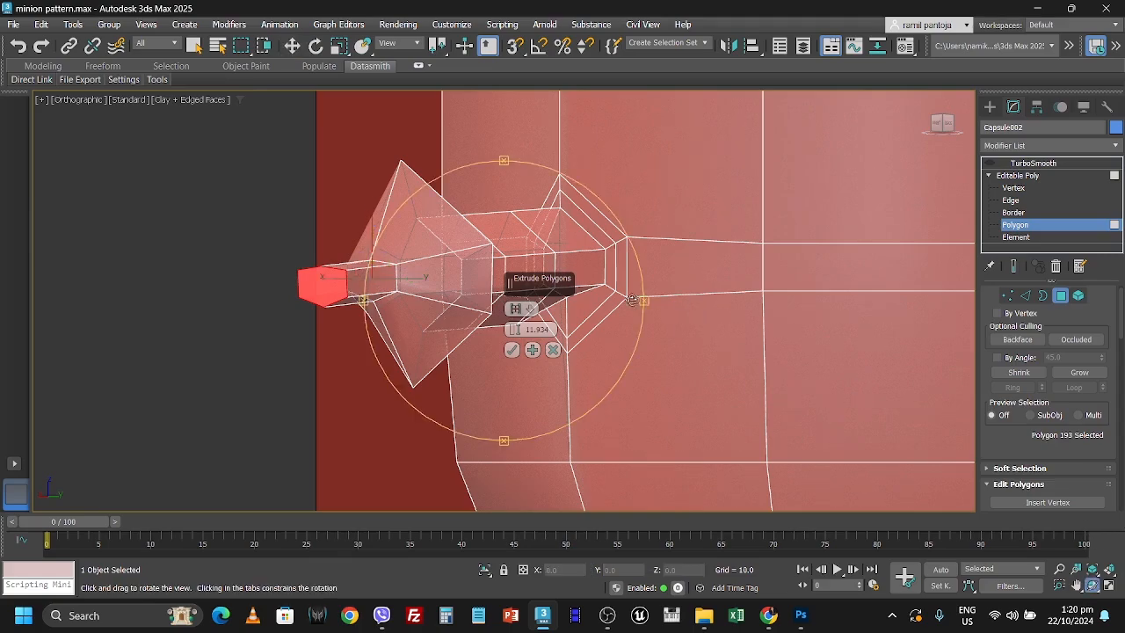
{"action": "left_click_drag", "start_coordinate": [639, 301], "coordinate": [756, 331]}
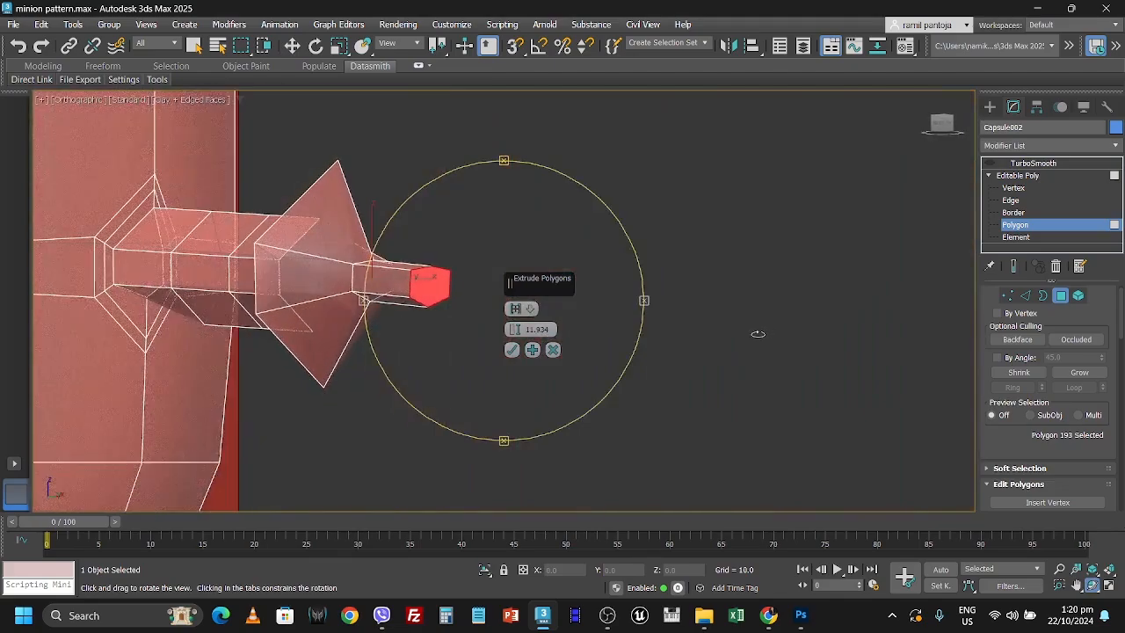
{"action": "left_click_drag", "start_coordinate": [503, 160], "coordinate": [497, 191]}
{"action": "key", "text": "w"}
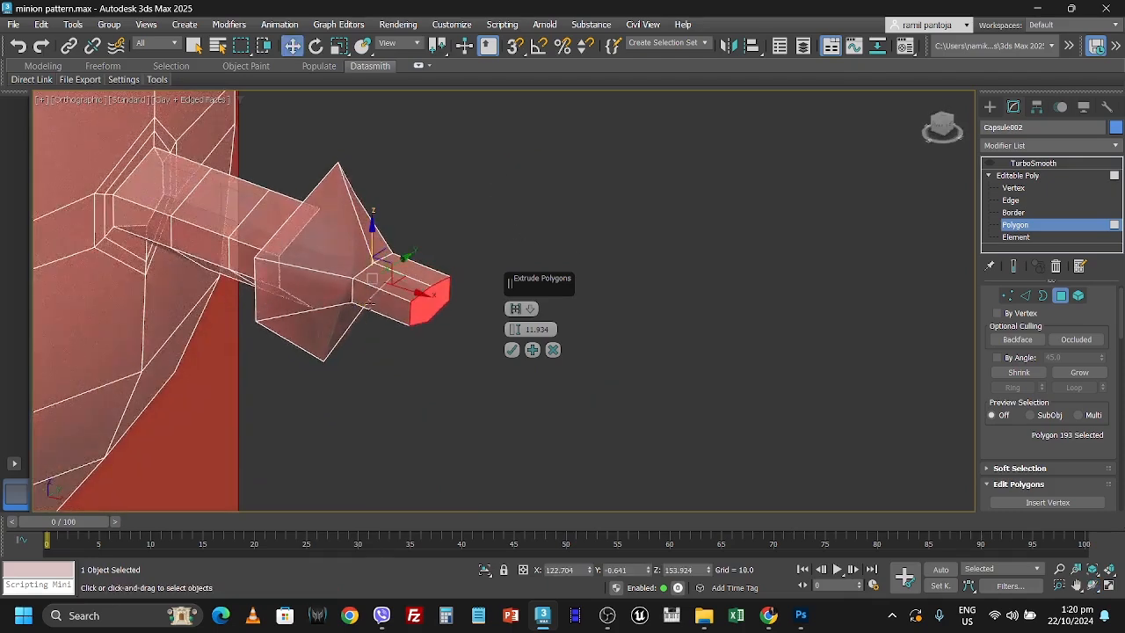
{"action": "left_click", "coordinate": [595, 260]}
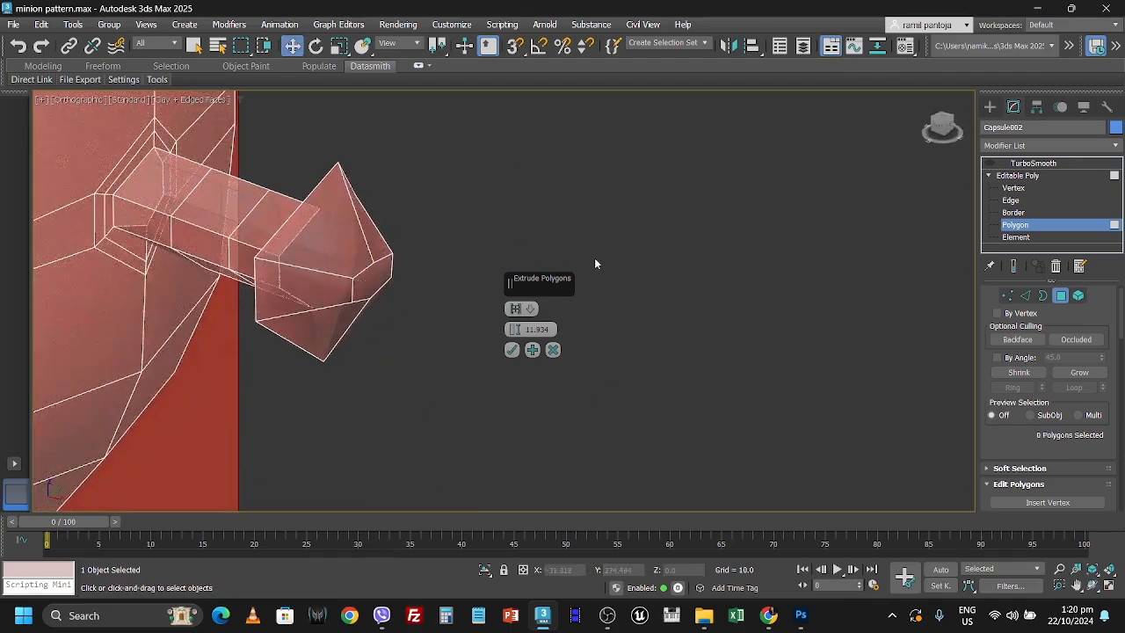
{"action": "left_click", "coordinate": [511, 351]}
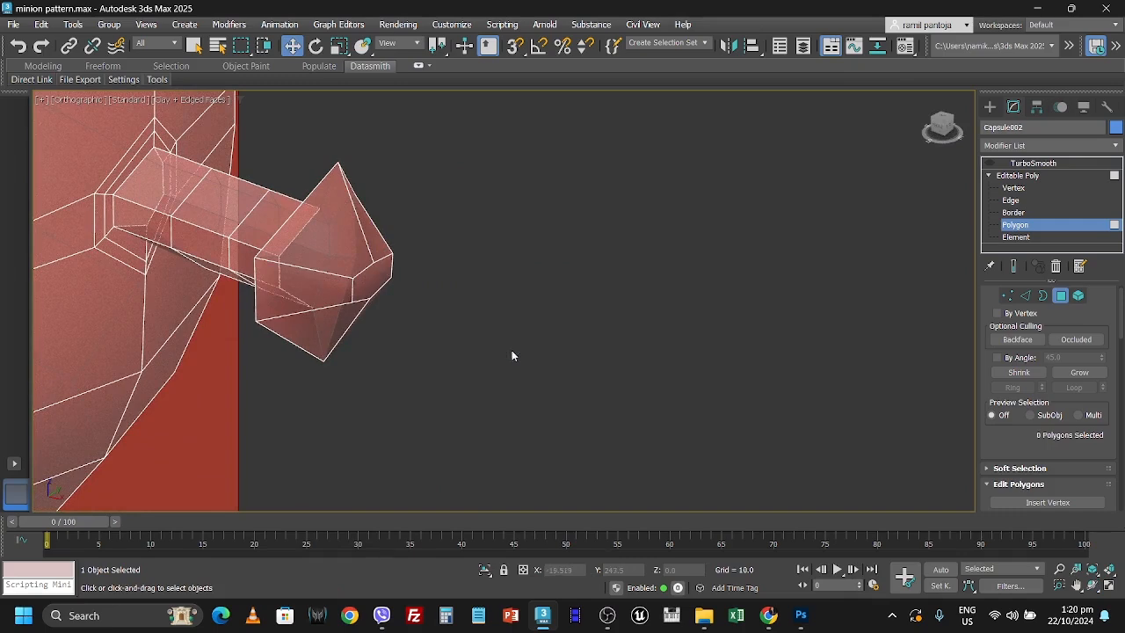
Extrude the hand's end polygon outward by about 13 units
{"action": "left_click", "coordinate": [376, 269]}
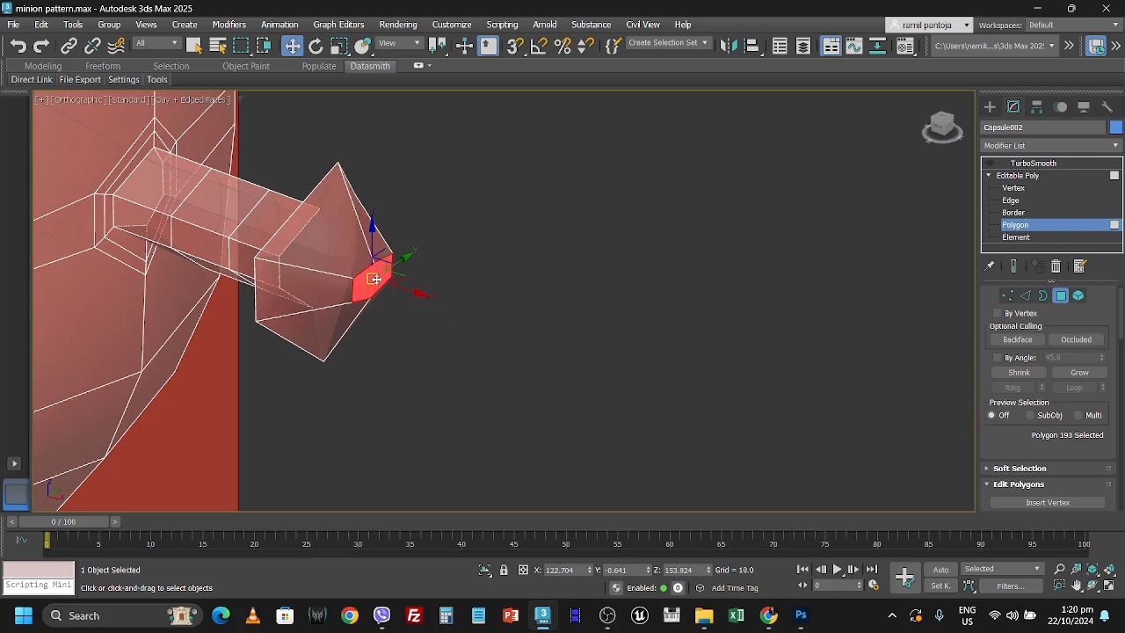
{"action": "right_click", "coordinate": [377, 281]}
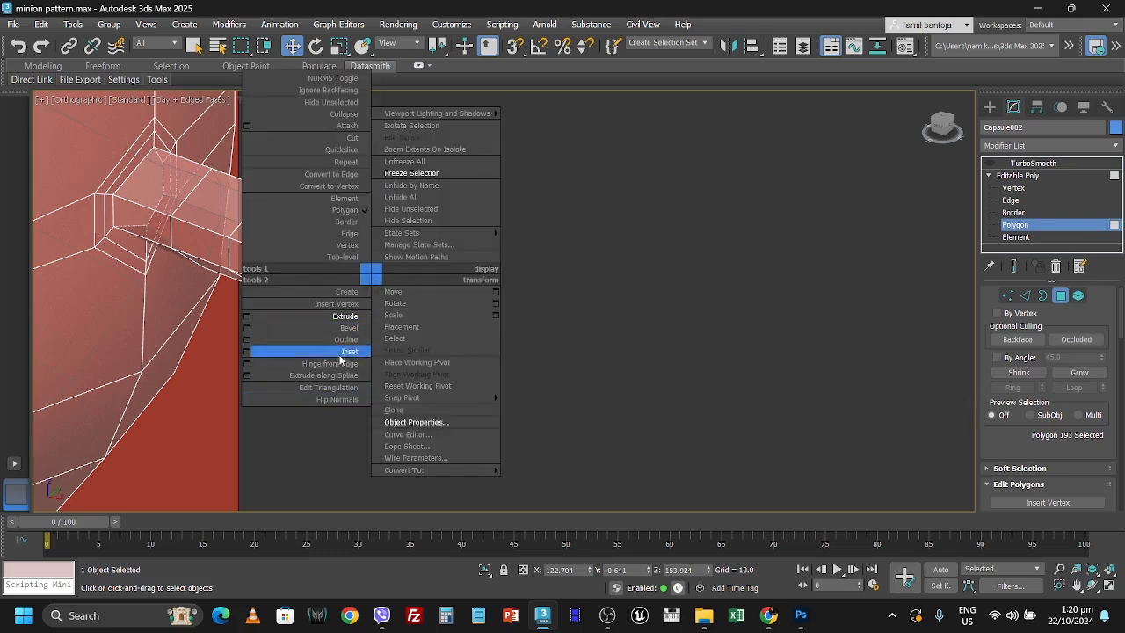
{"action": "left_click", "coordinate": [343, 303]}
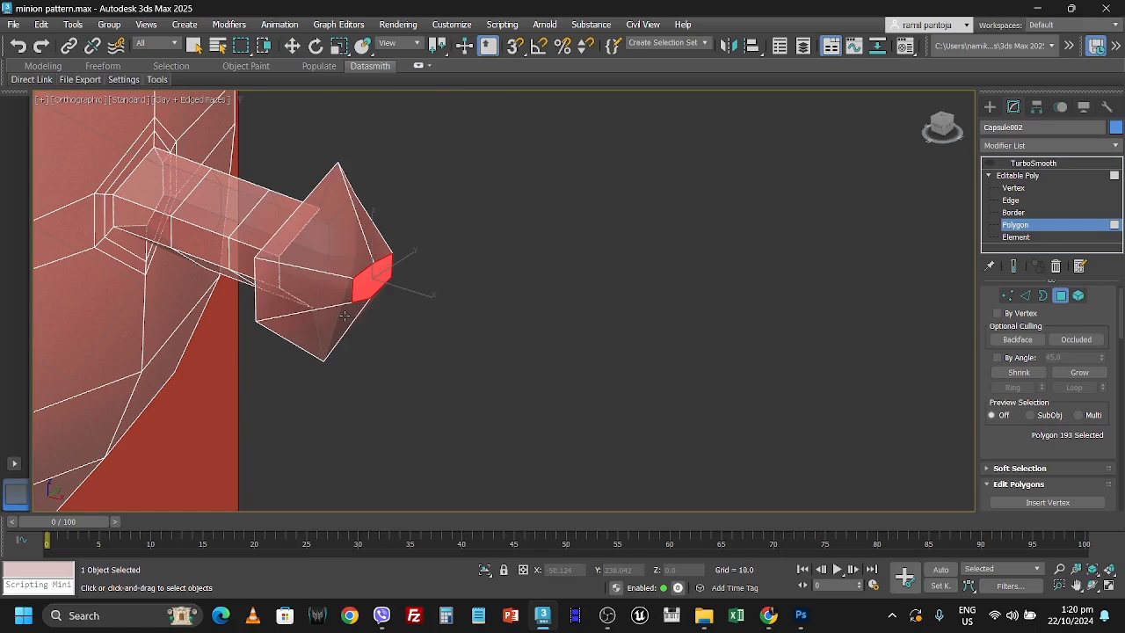
{"action": "left_click", "coordinate": [377, 275]}
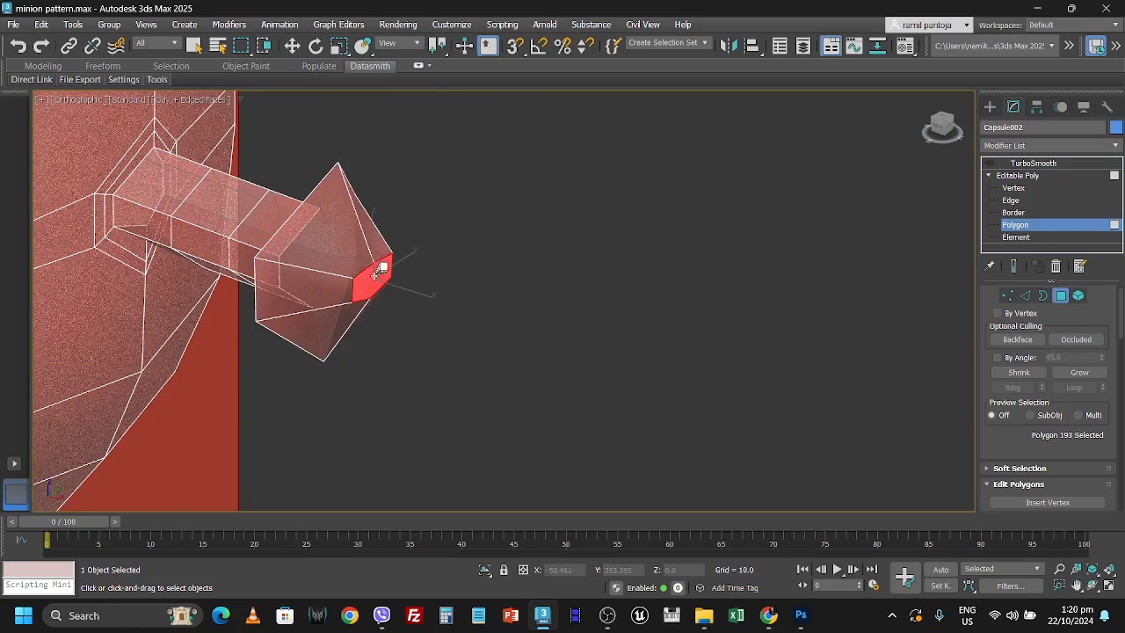
{"action": "left_click_drag", "start_coordinate": [380, 269], "coordinate": [250, 196]}
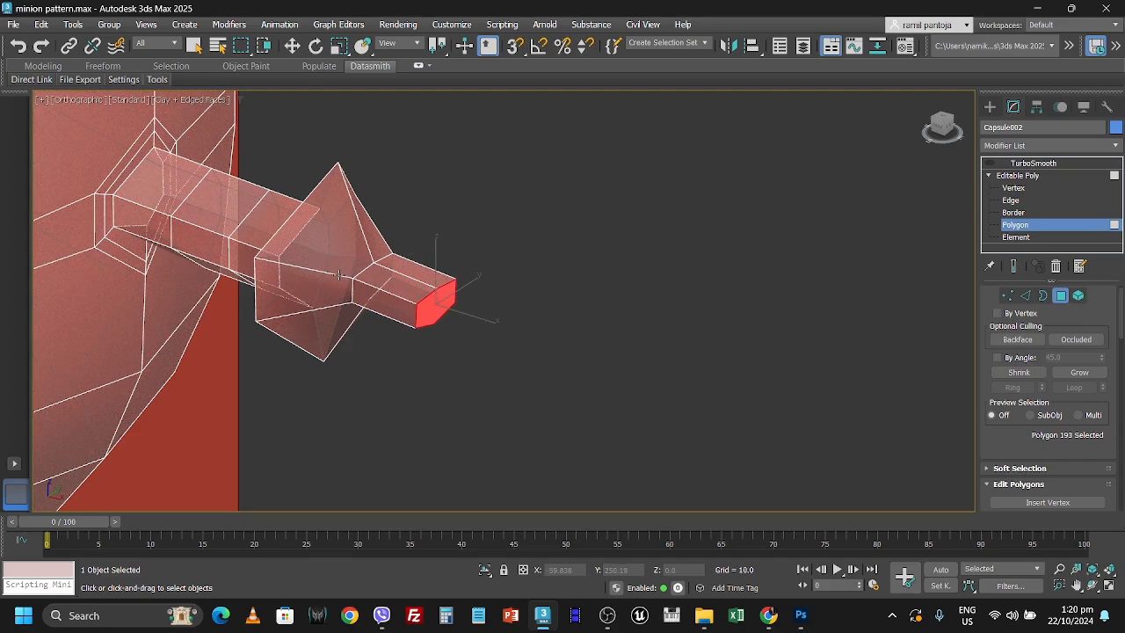
{"action": "left_click", "coordinate": [292, 46]}
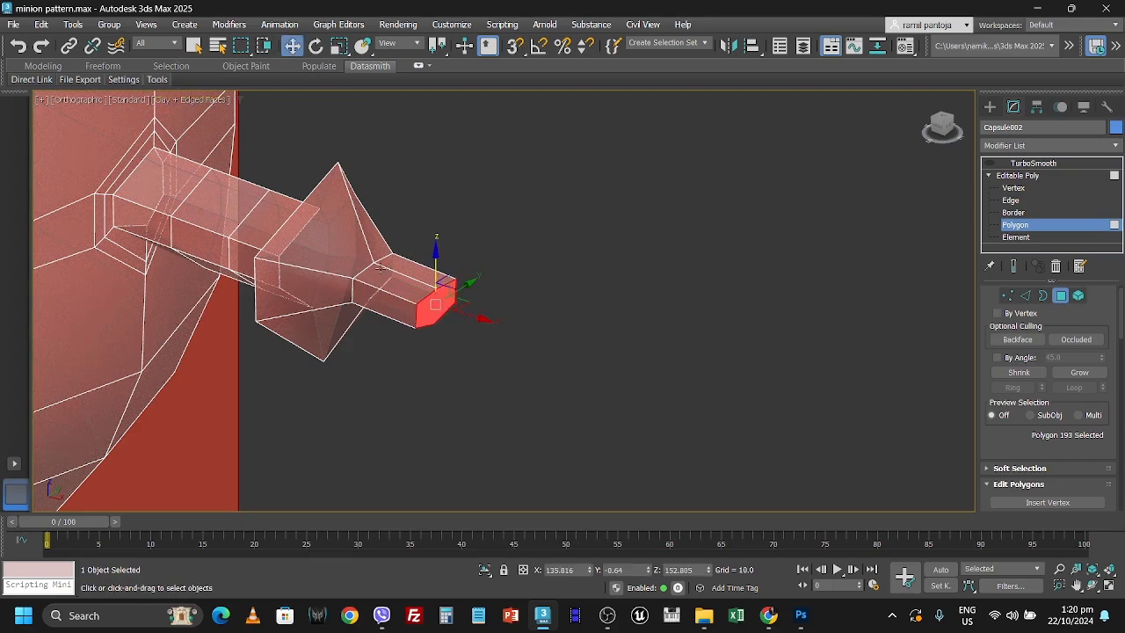
At edge level, cut a vertical edge across the middle of the newly extruded block's front side face
{"action": "left_click", "coordinate": [1011, 201]}
{"action": "right_click", "coordinate": [387, 304]}
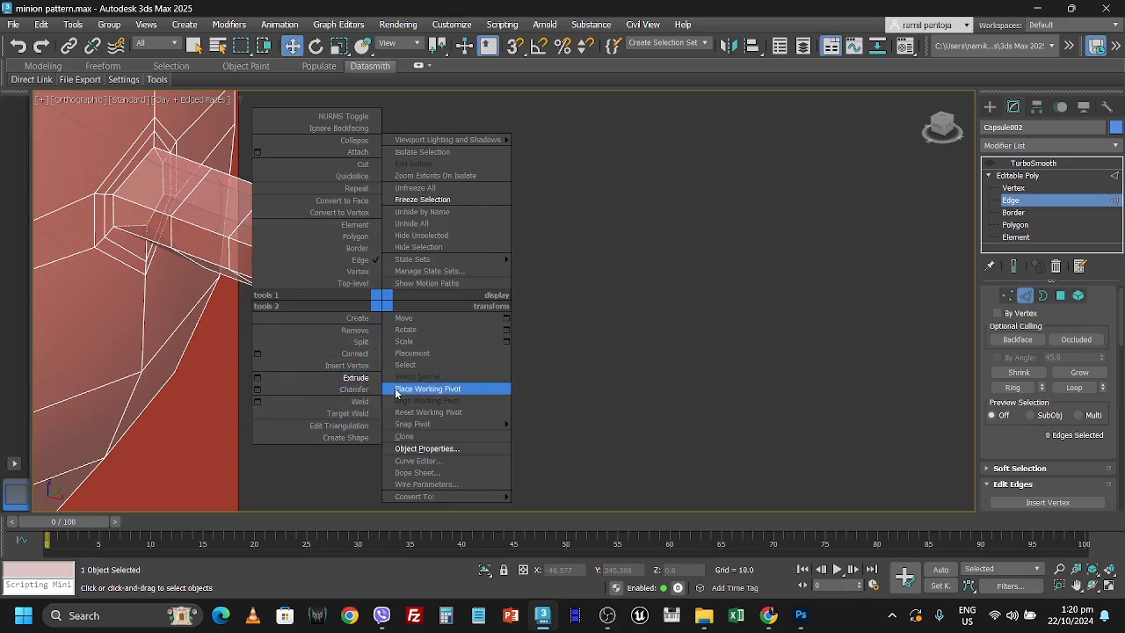
{"action": "left_click", "coordinate": [370, 168]}
{"action": "scroll", "coordinate": [370, 323], "scroll_direction": "up", "scroll_amount": 3}
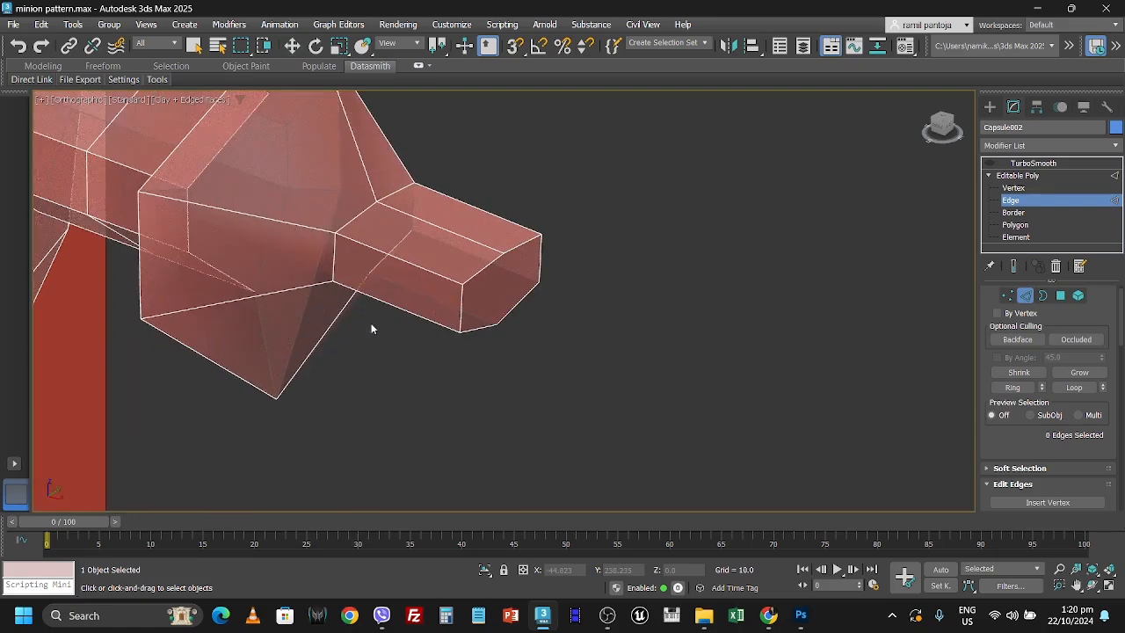
{"action": "left_click", "coordinate": [399, 257]}
{"action": "left_click", "coordinate": [397, 304]}
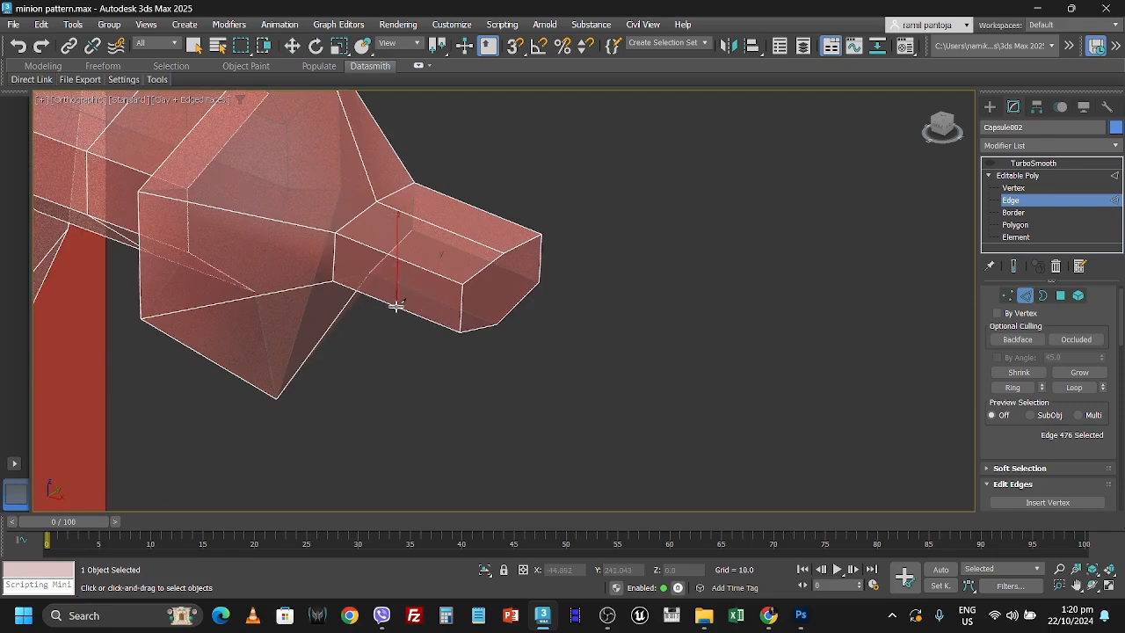
{"action": "right_click", "coordinate": [457, 284]}
Extrude the split side polygon nearer the palm by 13.16 and move its end face along X to 134.736
{"action": "left_click", "coordinate": [1017, 225]}
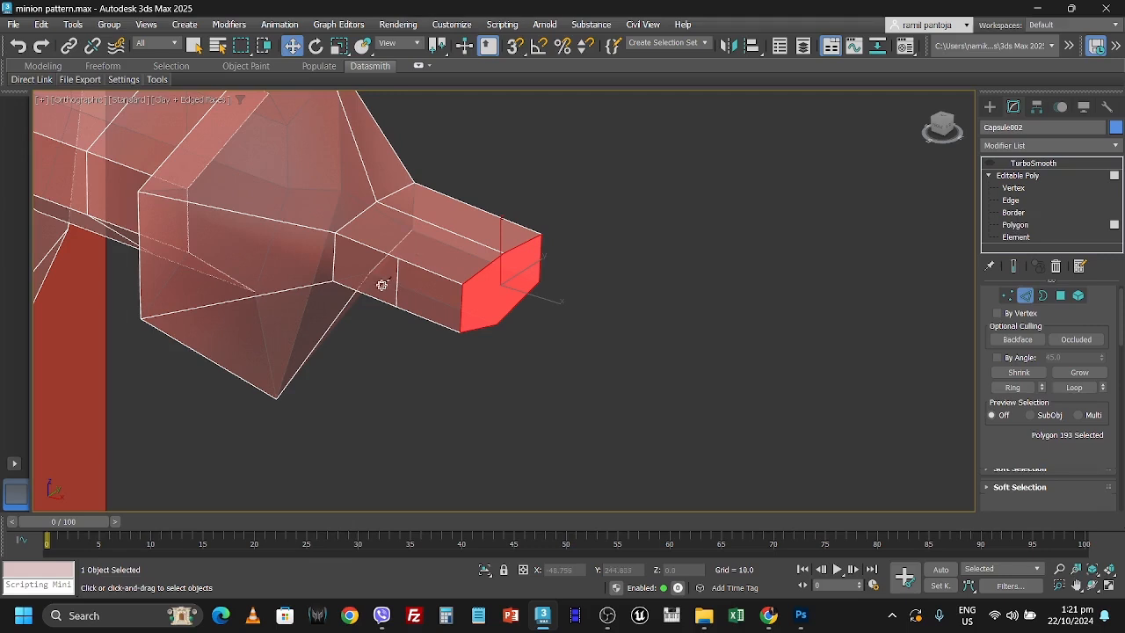
{"action": "left_click", "coordinate": [292, 46]}
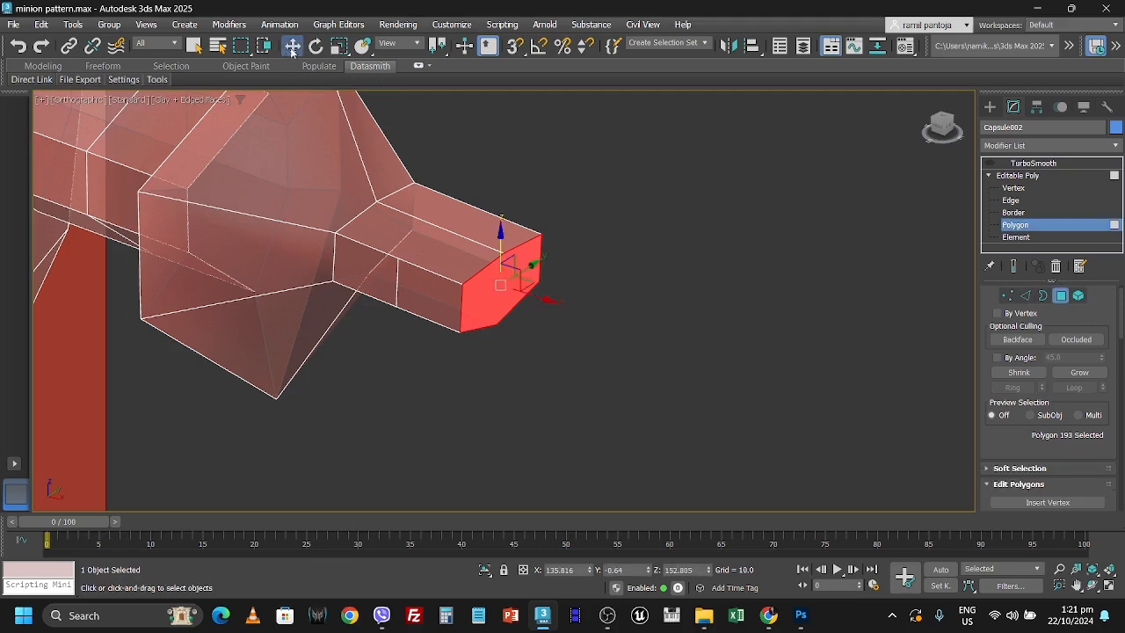
{"action": "left_click", "coordinate": [368, 278]}
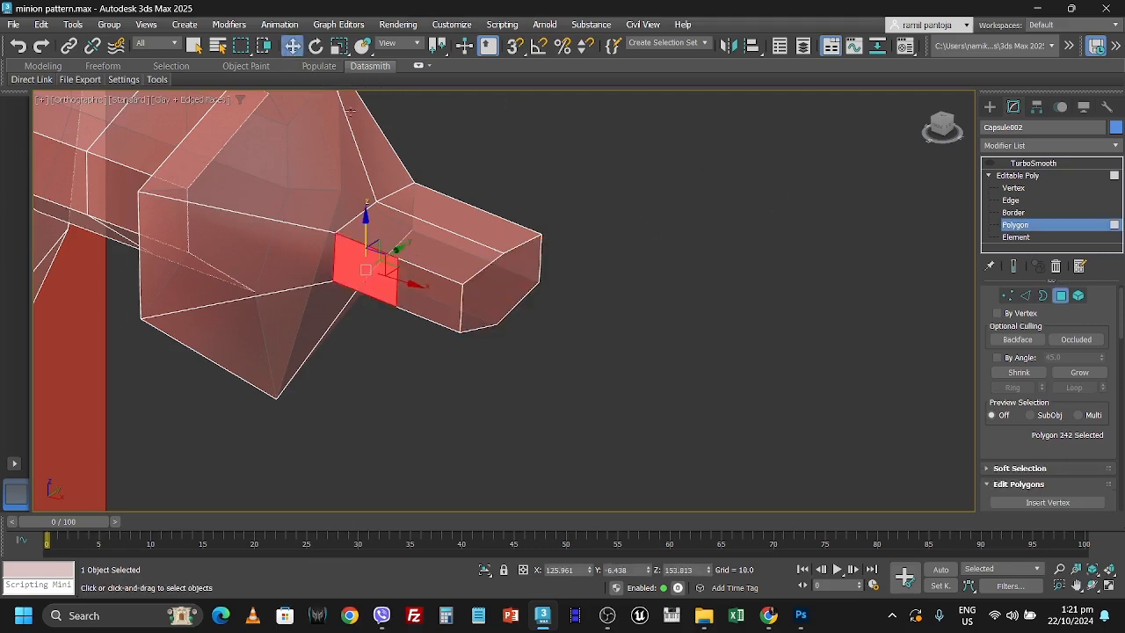
{"action": "right_click", "coordinate": [360, 281]}
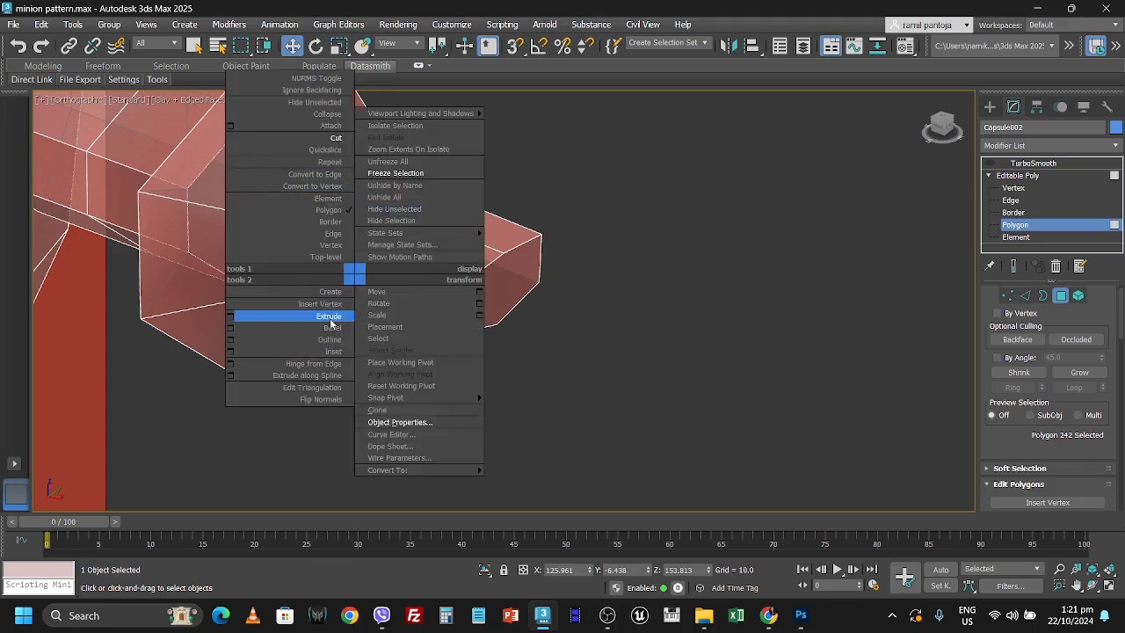
{"action": "left_click", "coordinate": [230, 316]}
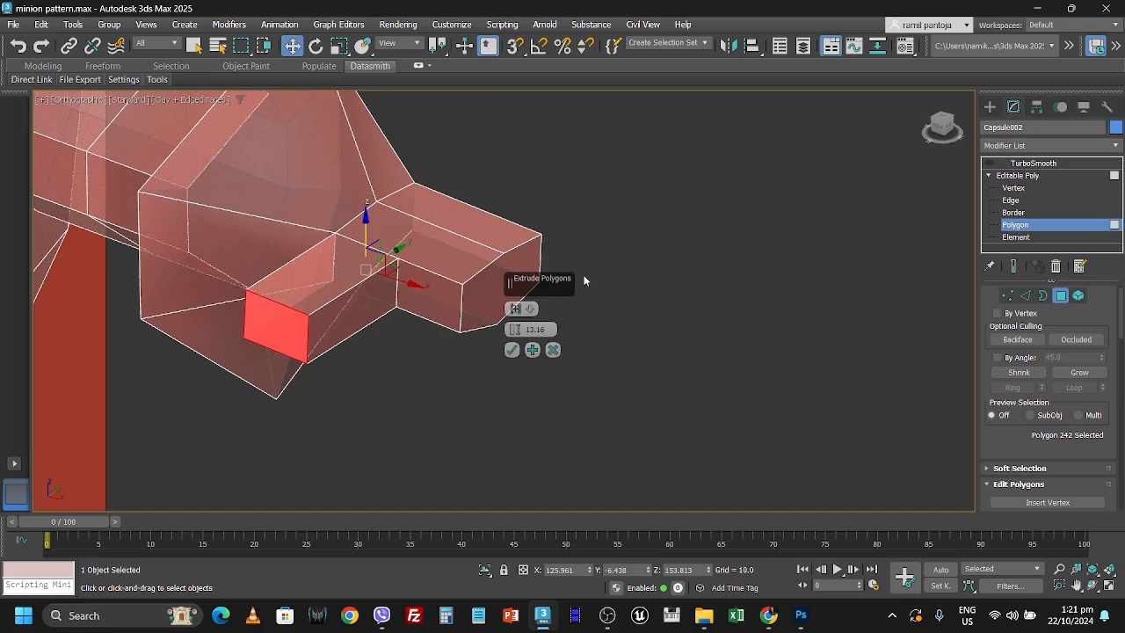
{"action": "left_click", "coordinate": [511, 349]}
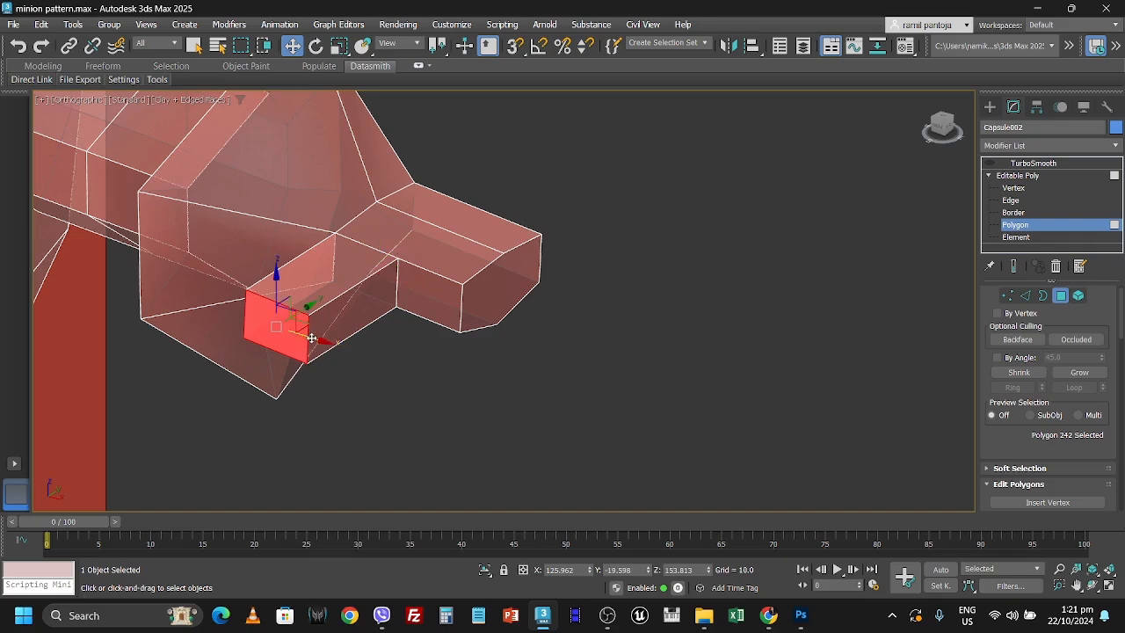
{"action": "left_click_drag", "start_coordinate": [312, 338], "coordinate": [396, 364]}
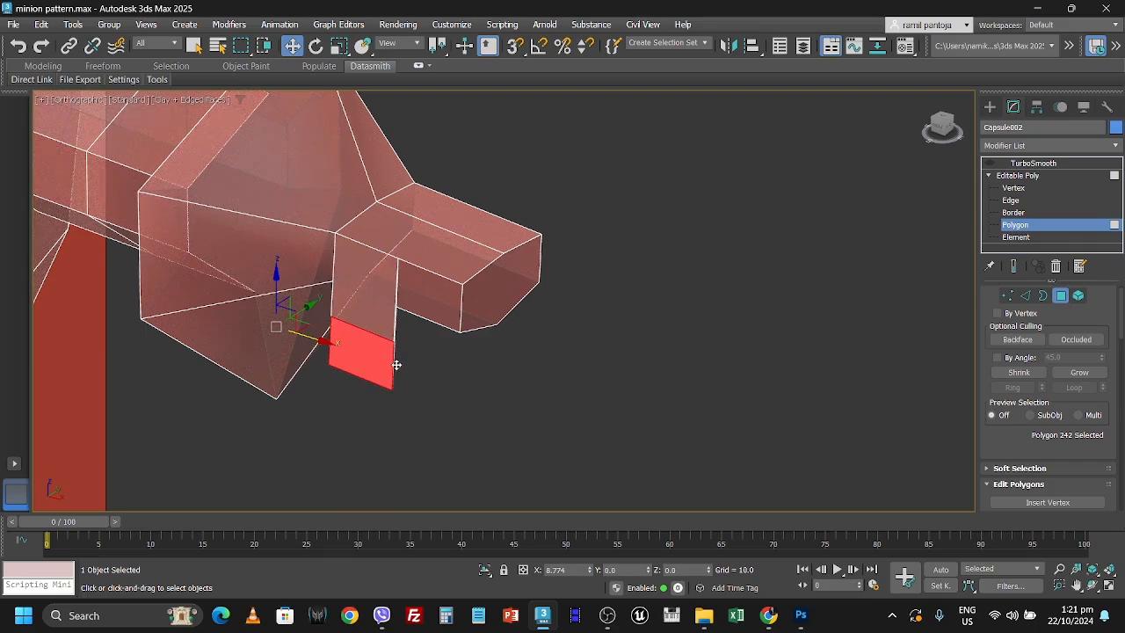
{"action": "left_click_drag", "start_coordinate": [397, 364], "coordinate": [397, 367]}
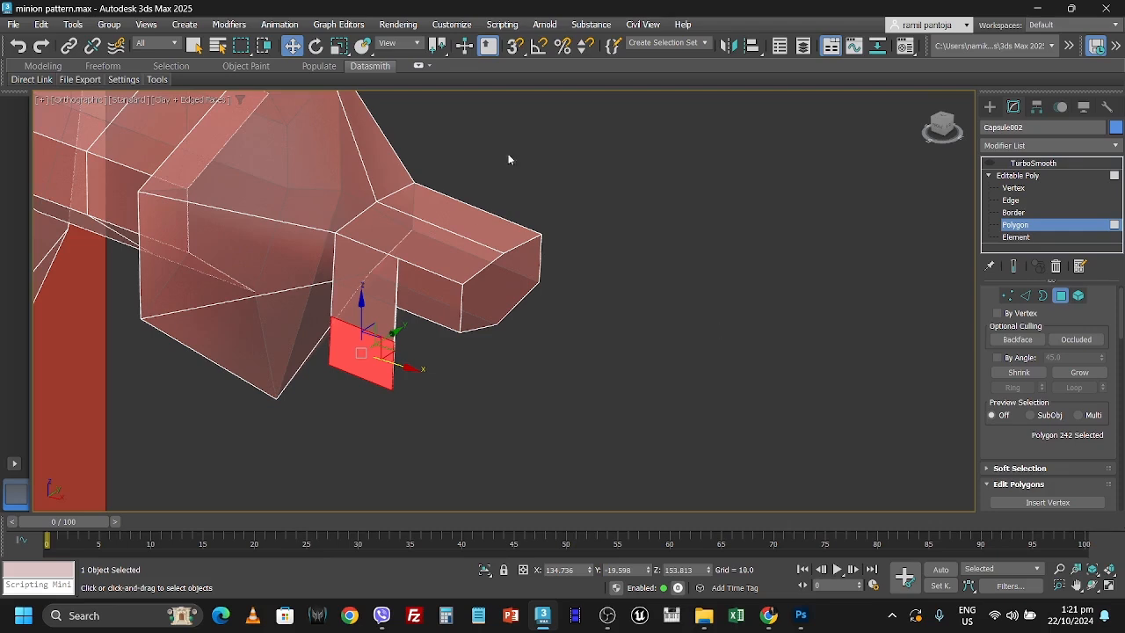
Preview the hand with TurboSmooth on, and return to the unsmoothed mesh
{"action": "left_click", "coordinate": [989, 163]}
{"action": "left_click", "coordinate": [1030, 165]}
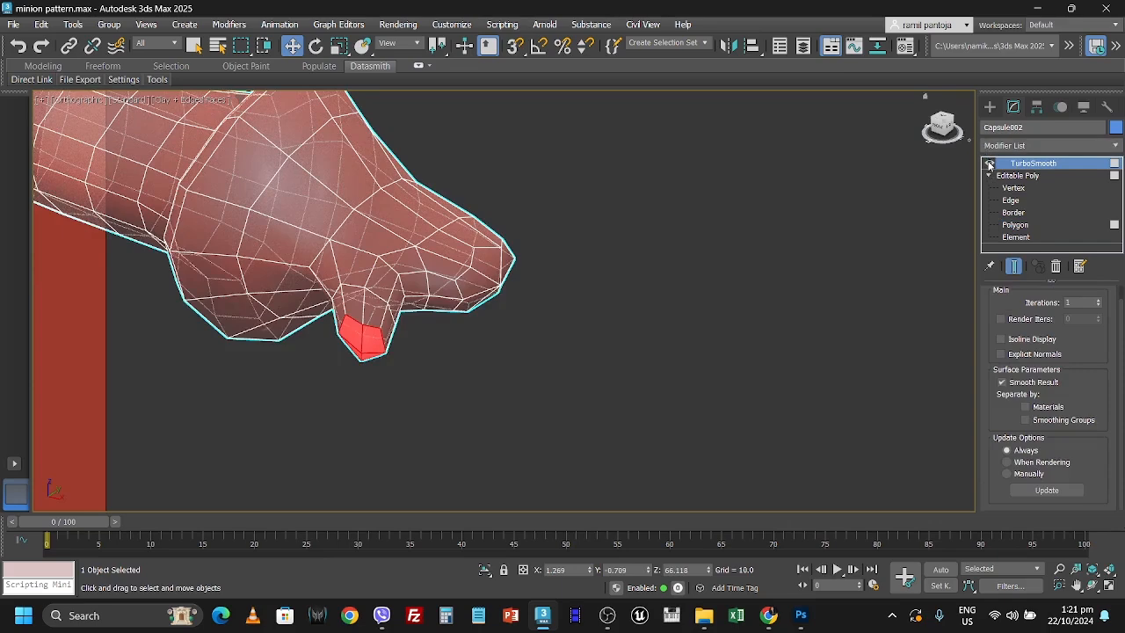
{"action": "left_click", "coordinate": [990, 164]}
{"action": "left_click", "coordinate": [990, 164]}
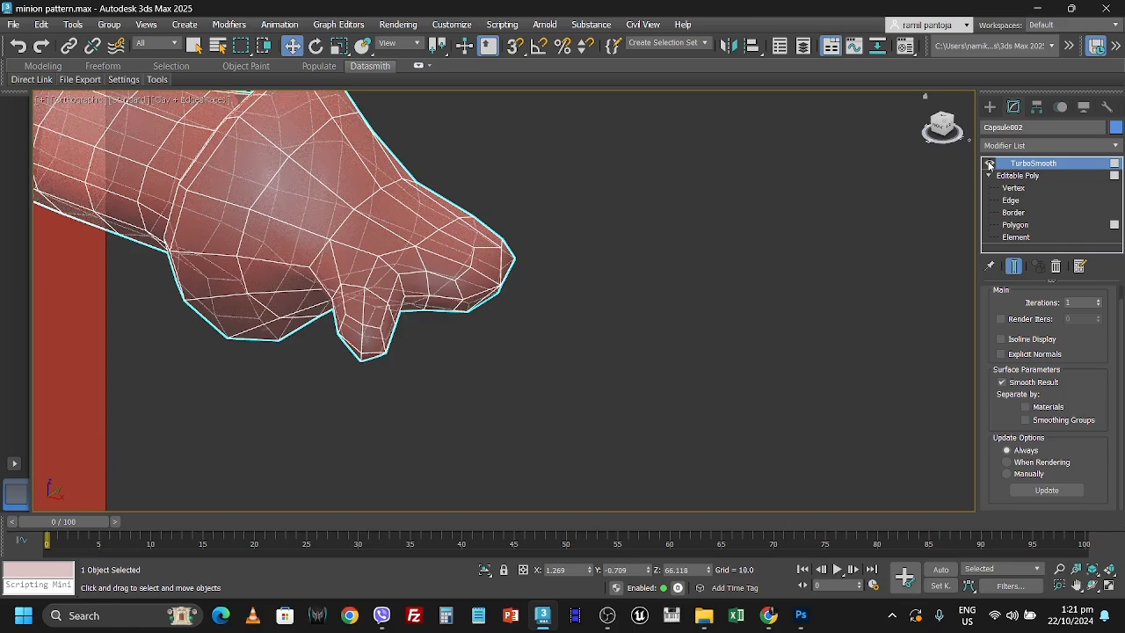
{"action": "left_click", "coordinate": [990, 165]}
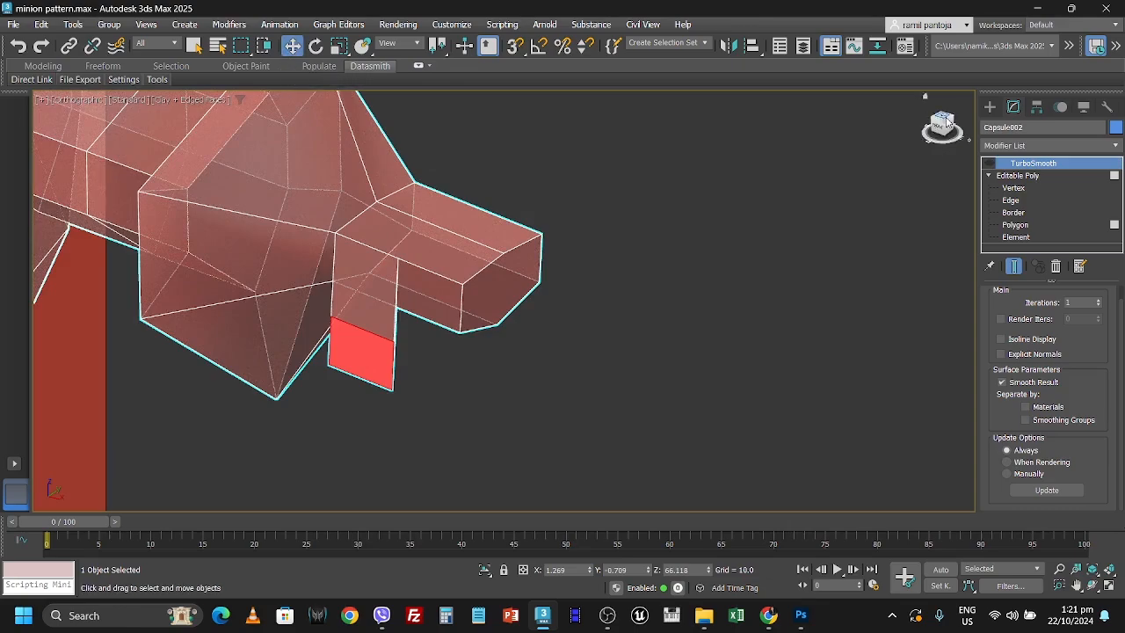
In the top view, at vertex level, move the side finger's four end vertices to X 129.833, Y -11.112
{"action": "left_click", "coordinate": [944, 123]}
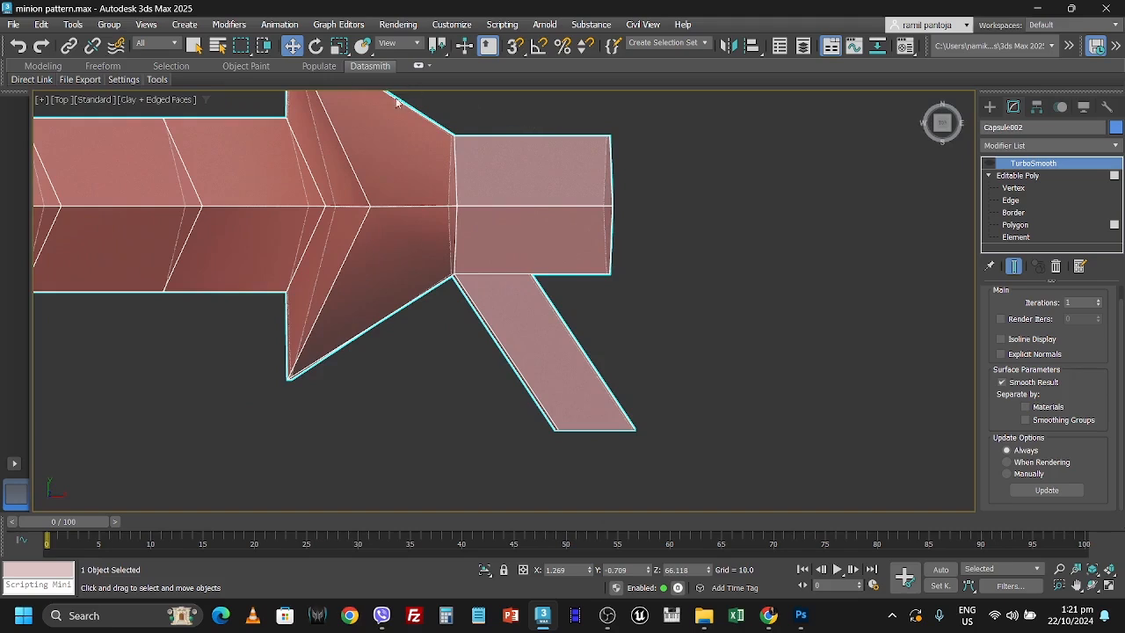
{"action": "left_click", "coordinate": [1015, 187]}
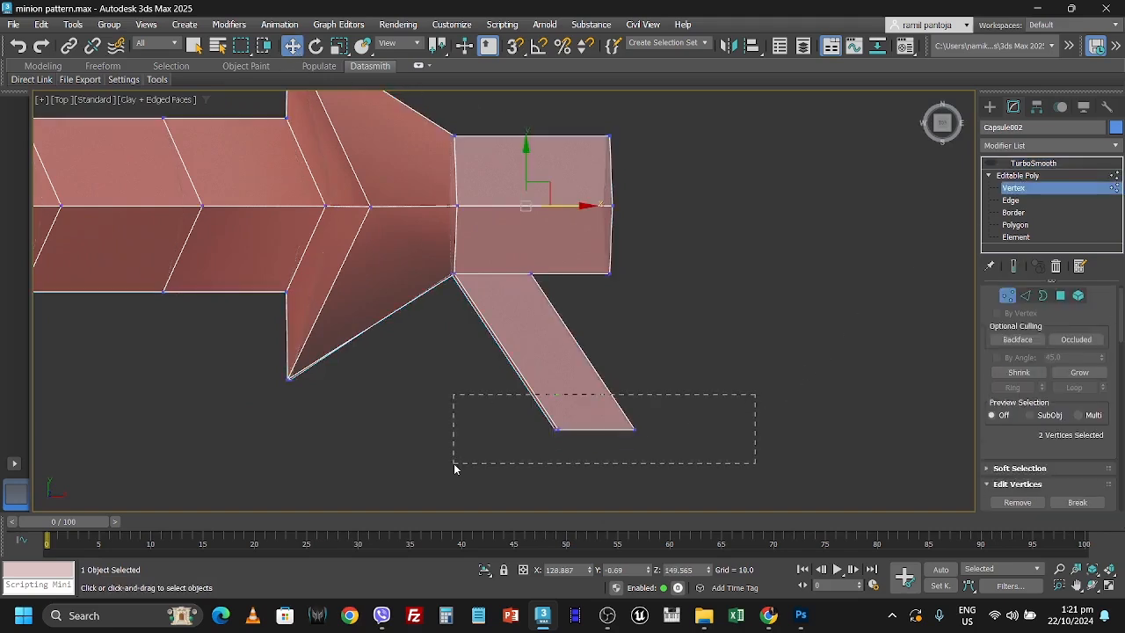
{"action": "left_click_drag", "start_coordinate": [455, 468], "coordinate": [454, 468]}
{"action": "left_click_drag", "start_coordinate": [591, 404], "coordinate": [547, 344]}
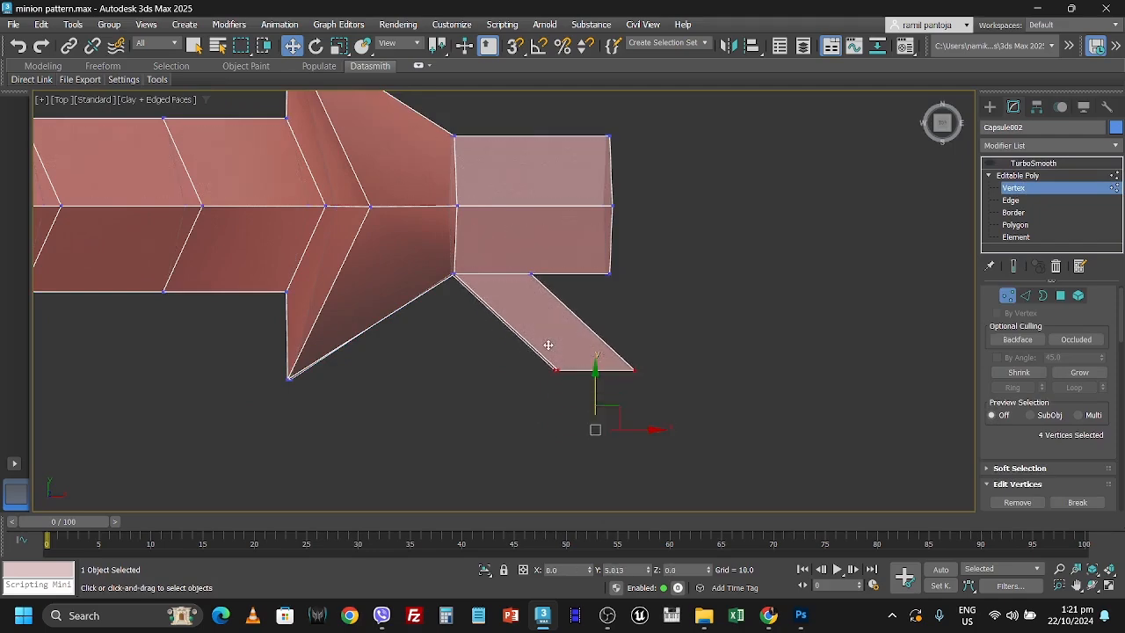
{"action": "left_click_drag", "start_coordinate": [649, 370], "coordinate": [596, 370]}
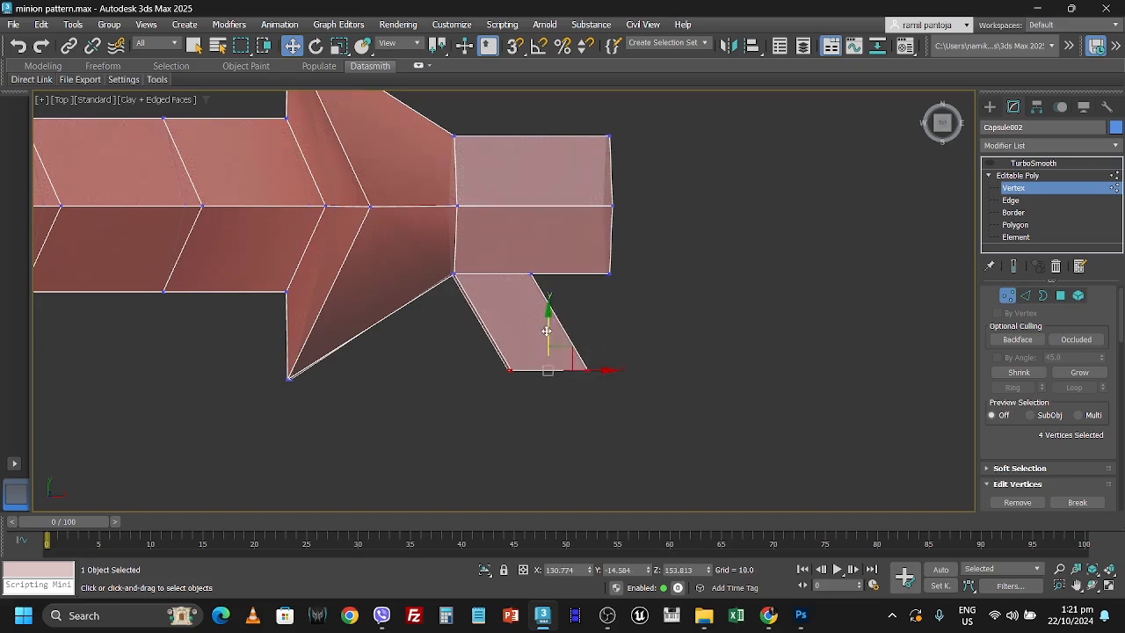
{"action": "left_click_drag", "start_coordinate": [546, 330], "coordinate": [547, 290]}
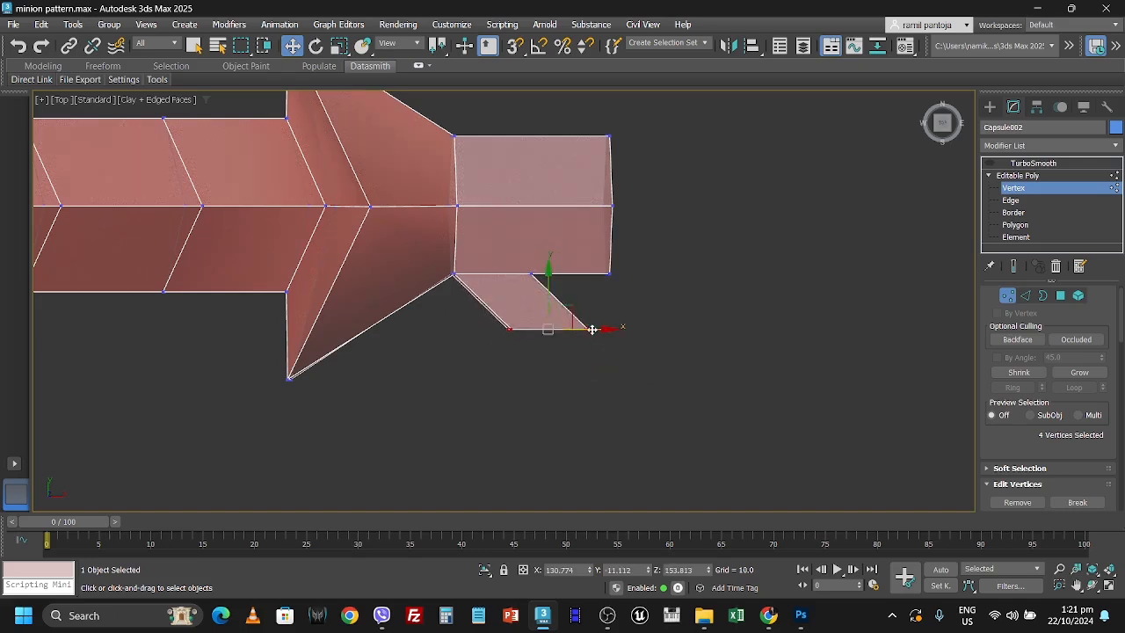
{"action": "left_click_drag", "start_coordinate": [594, 330], "coordinate": [581, 330]}
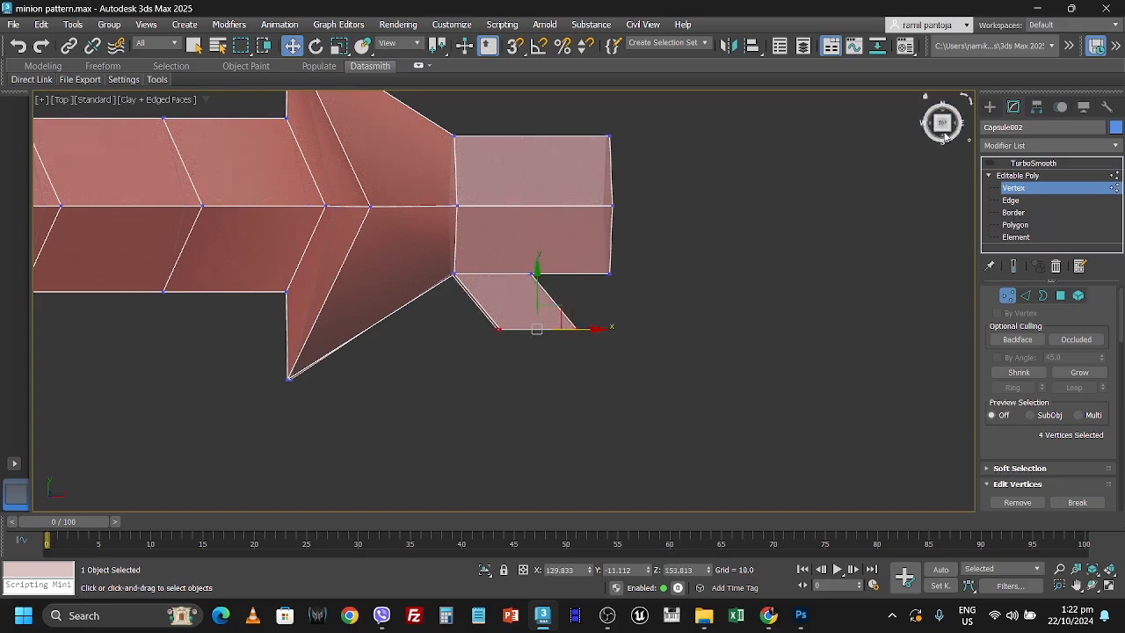
From an angled view, extrude the side finger's end polygon by 5.689 and shift it about 6.3 units outward along X
{"action": "left_click", "coordinate": [935, 132]}
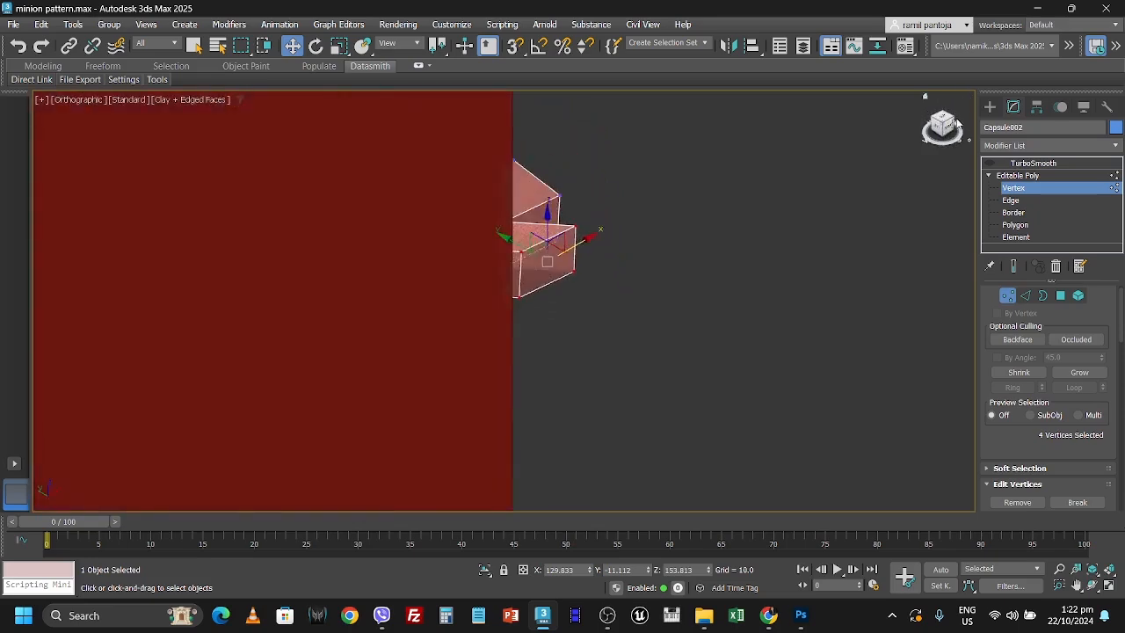
{"action": "left_click", "coordinate": [956, 123]}
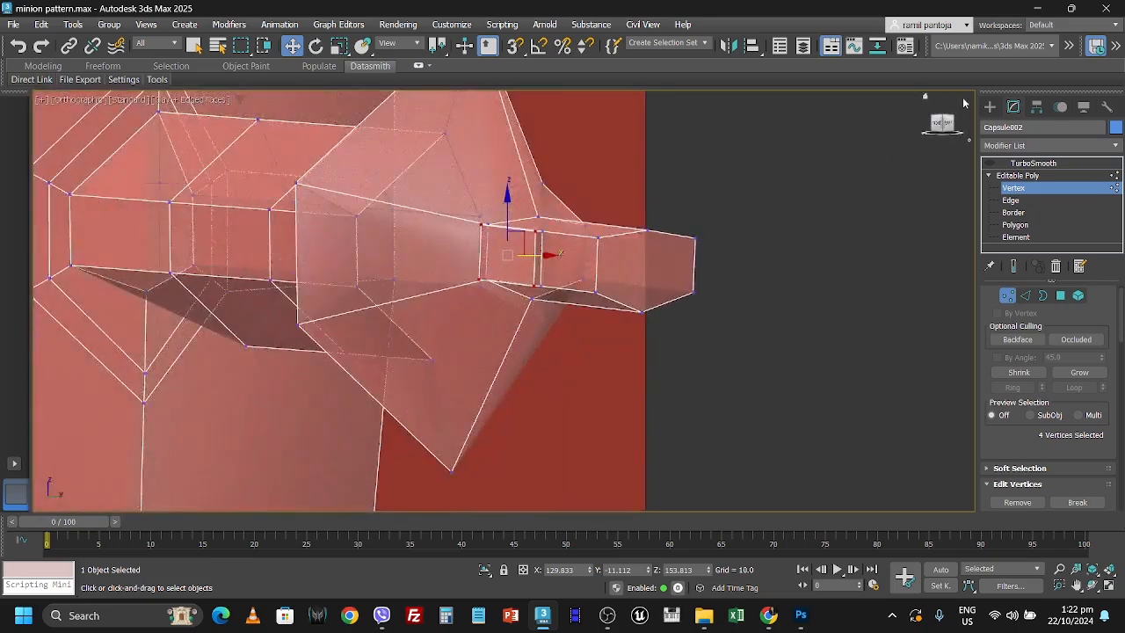
{"action": "left_click", "coordinate": [943, 120]}
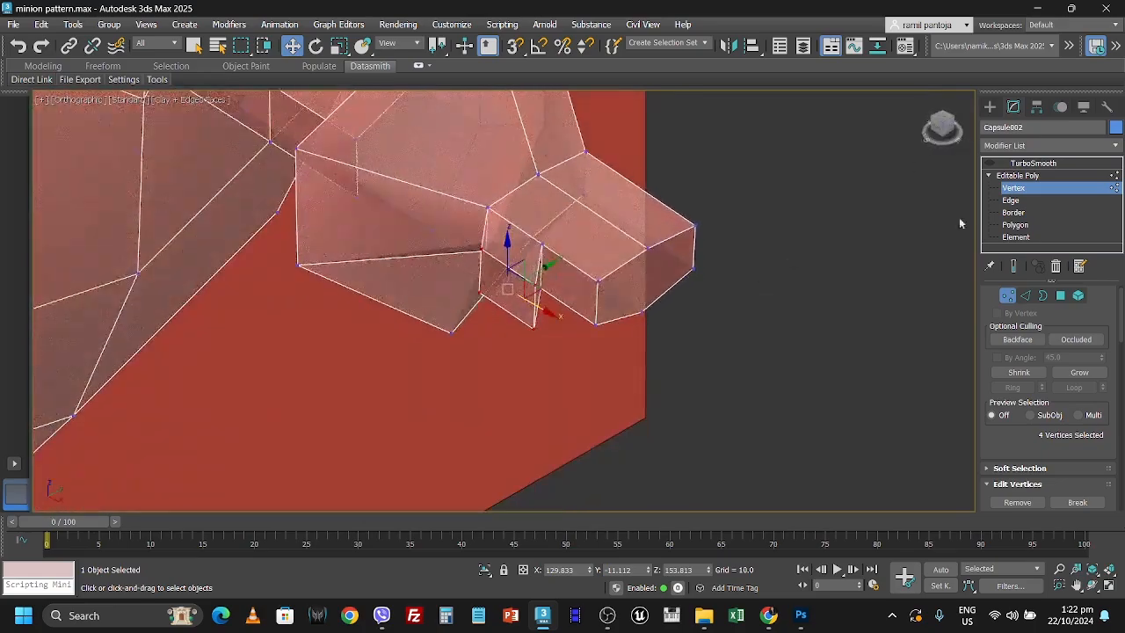
{"action": "left_click", "coordinate": [1013, 225]}
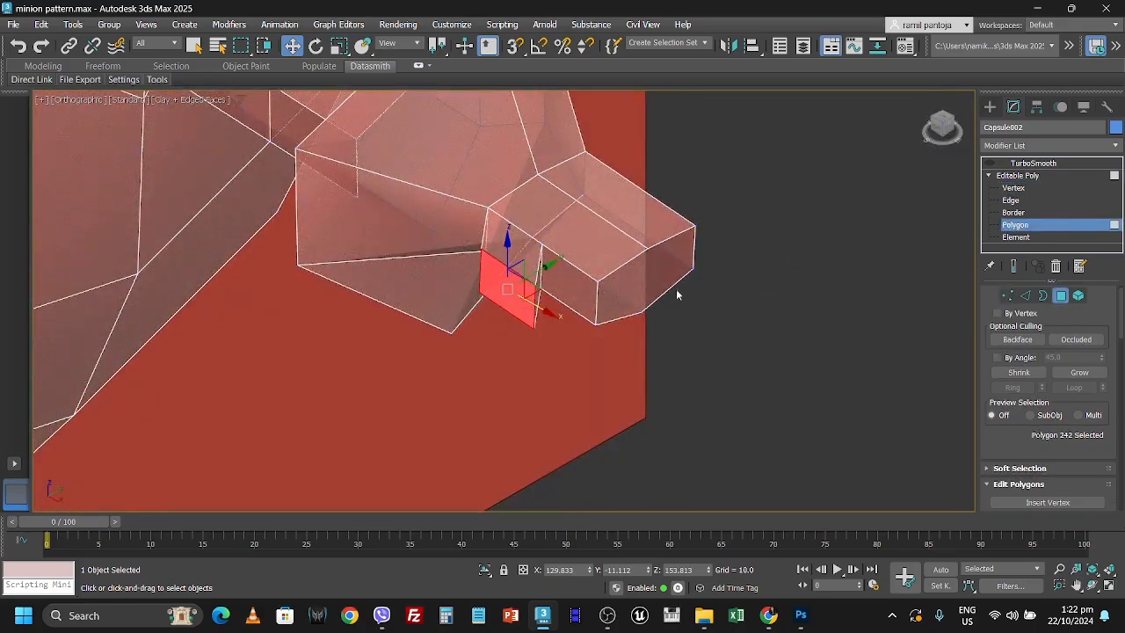
{"action": "right_click", "coordinate": [513, 300]}
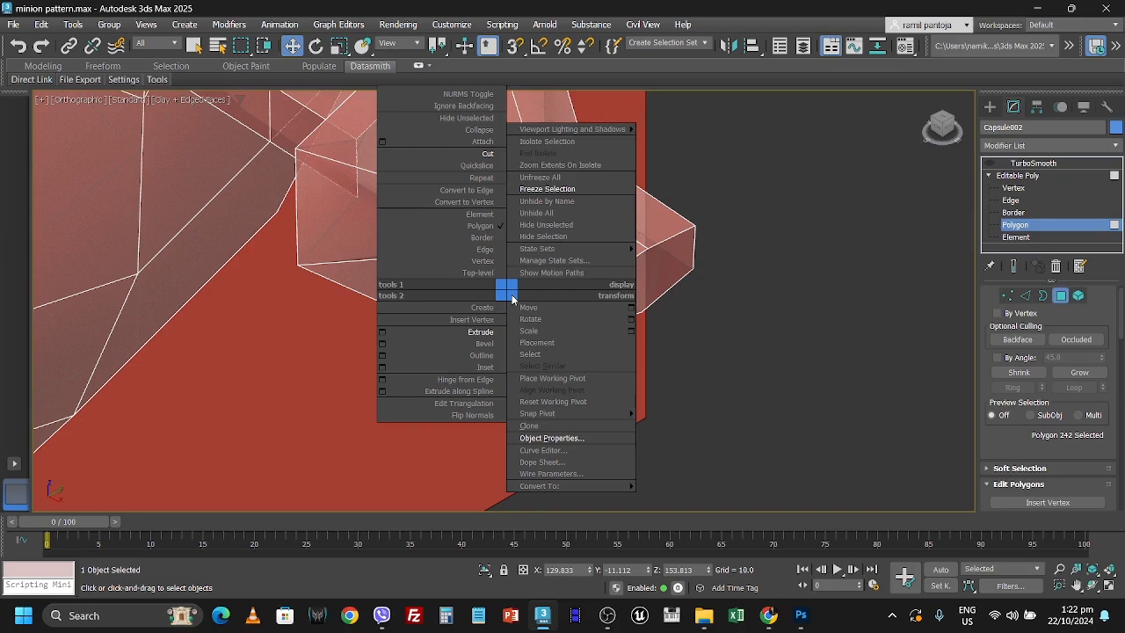
{"action": "left_click", "coordinate": [390, 332]}
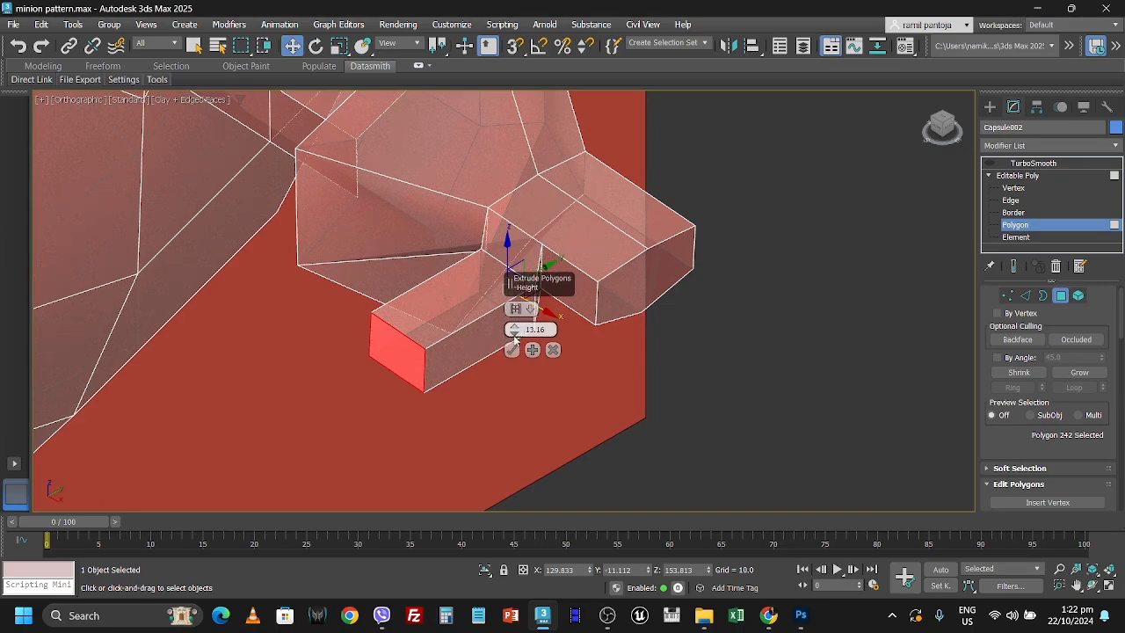
{"action": "left_click_drag", "start_coordinate": [514, 331], "coordinate": [530, 416]}
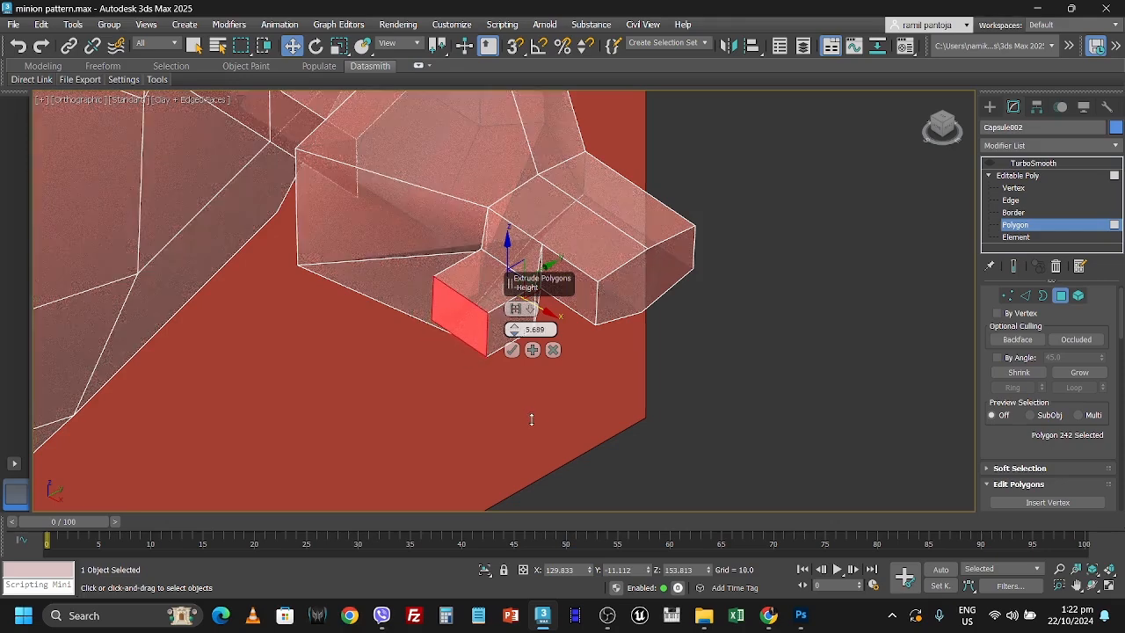
{"action": "left_click", "coordinate": [512, 349]}
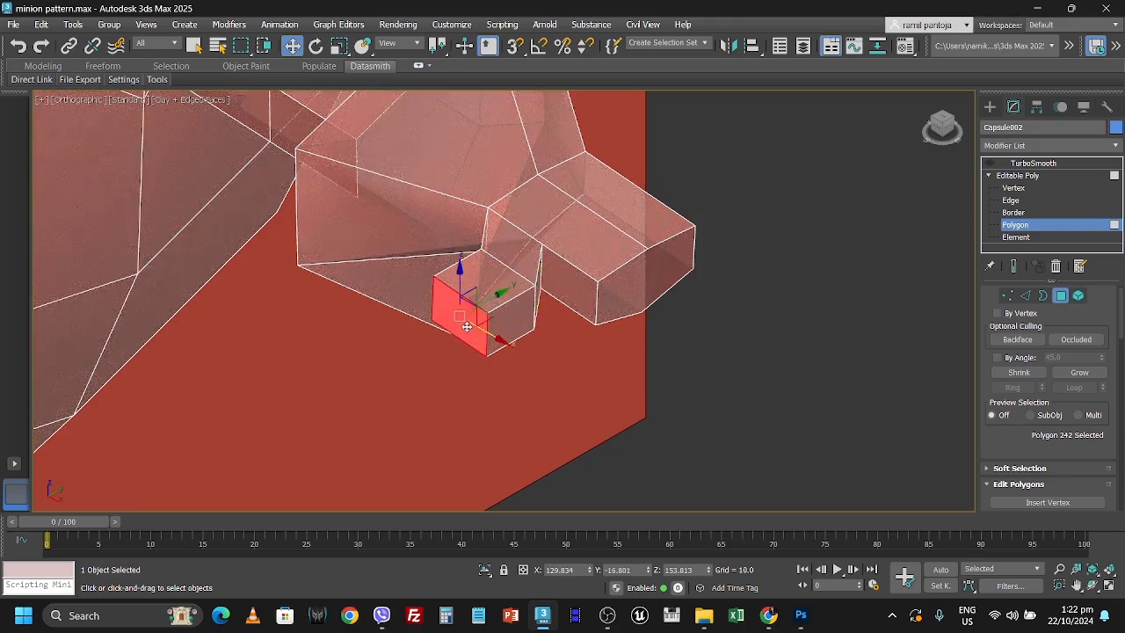
{"action": "left_click_drag", "start_coordinate": [471, 326], "coordinate": [525, 349]}
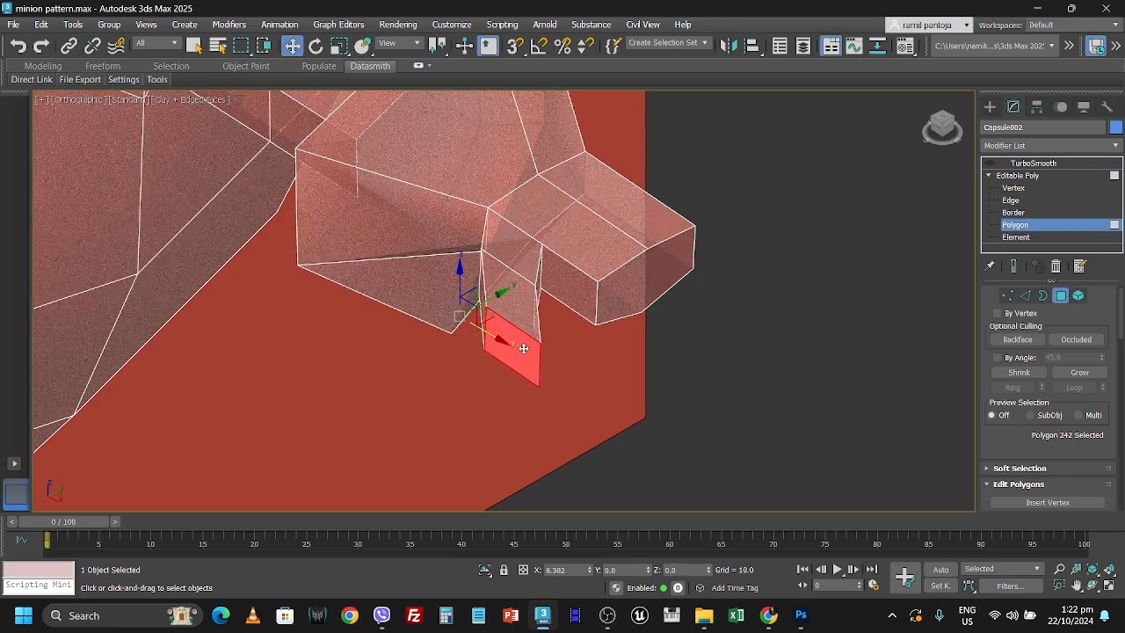
Move the side finger's end polygon farther out to X 136.136, Y -16.801, Z 149.815
{"action": "left_click_drag", "start_coordinate": [513, 309], "coordinate": [515, 348]}
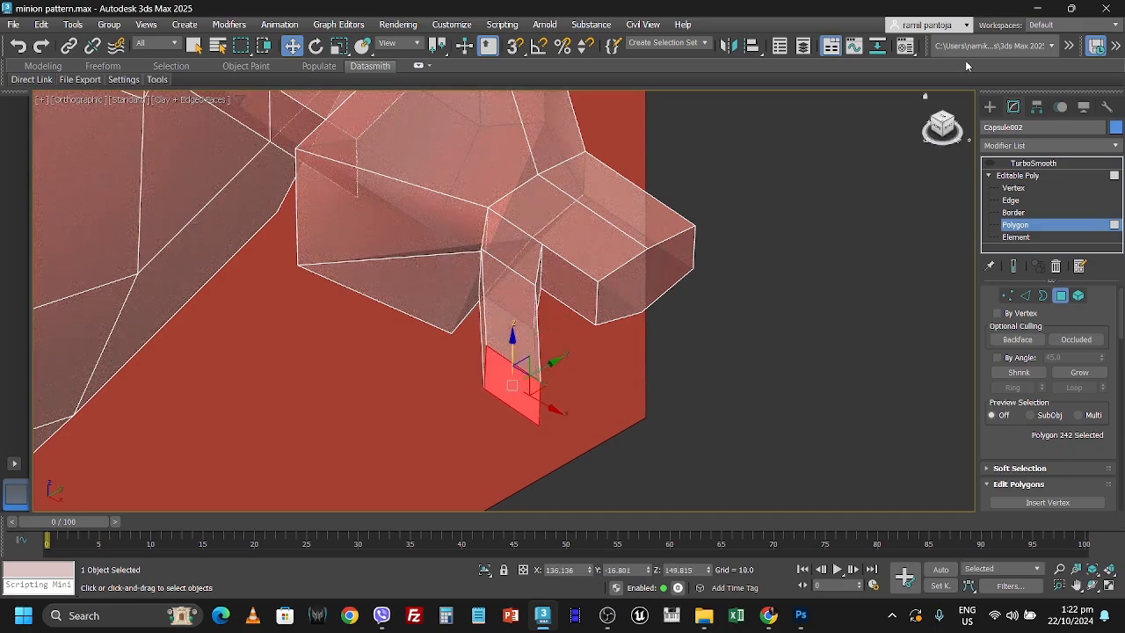
Cut two vertical edges down the palm's end face to split it into three polygons, and return to polygon level
{"action": "left_click", "coordinate": [1012, 201]}
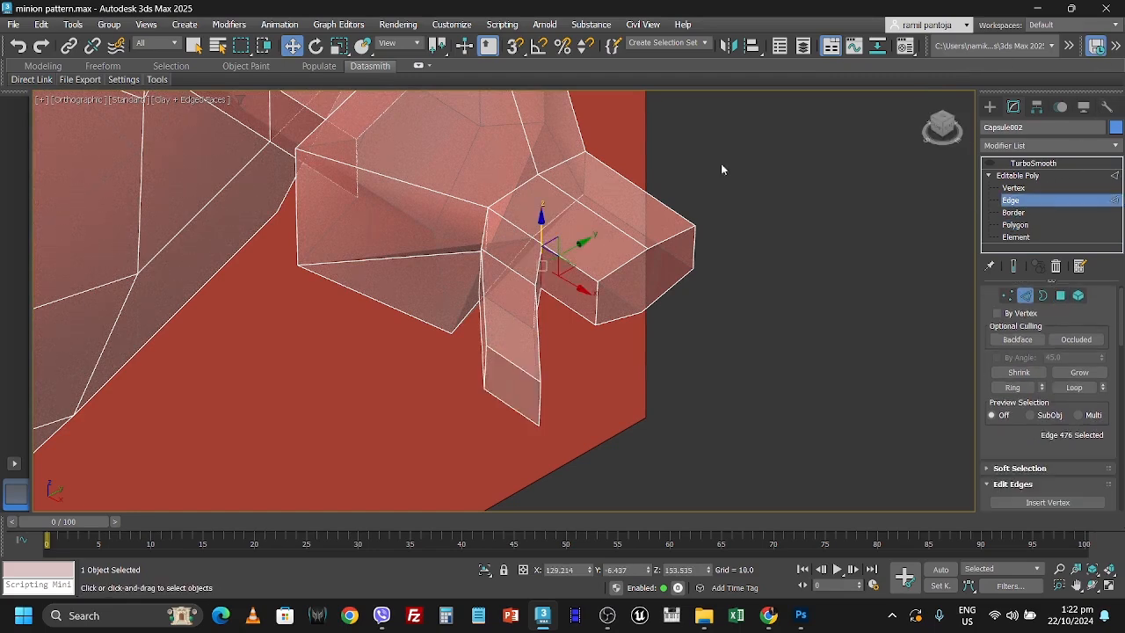
{"action": "right_click", "coordinate": [623, 281]}
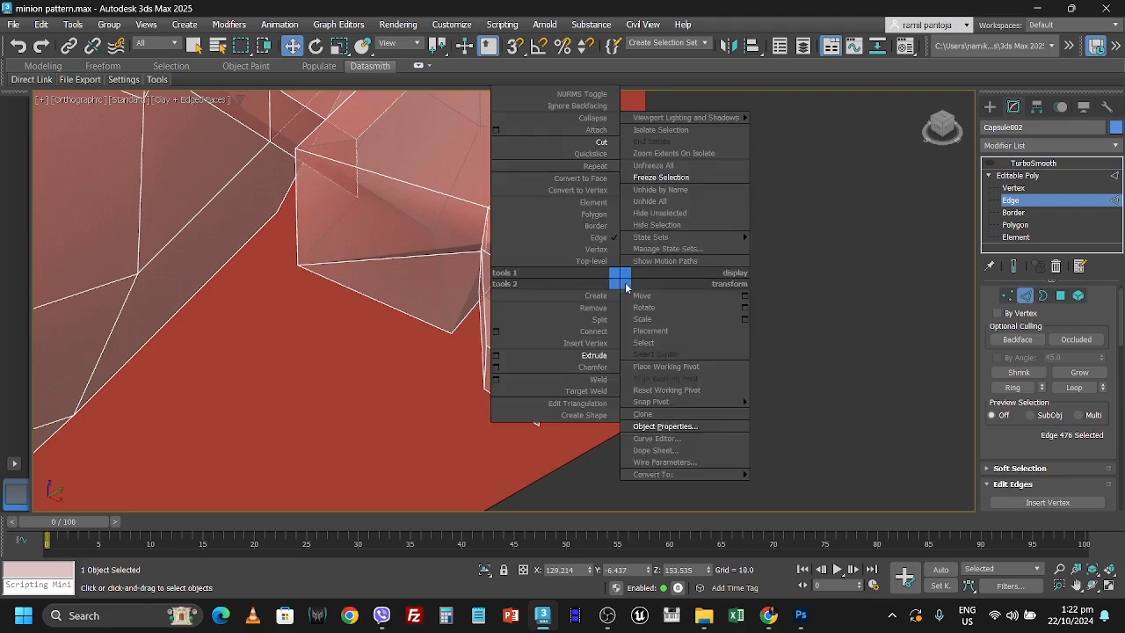
{"action": "left_click", "coordinate": [601, 142]}
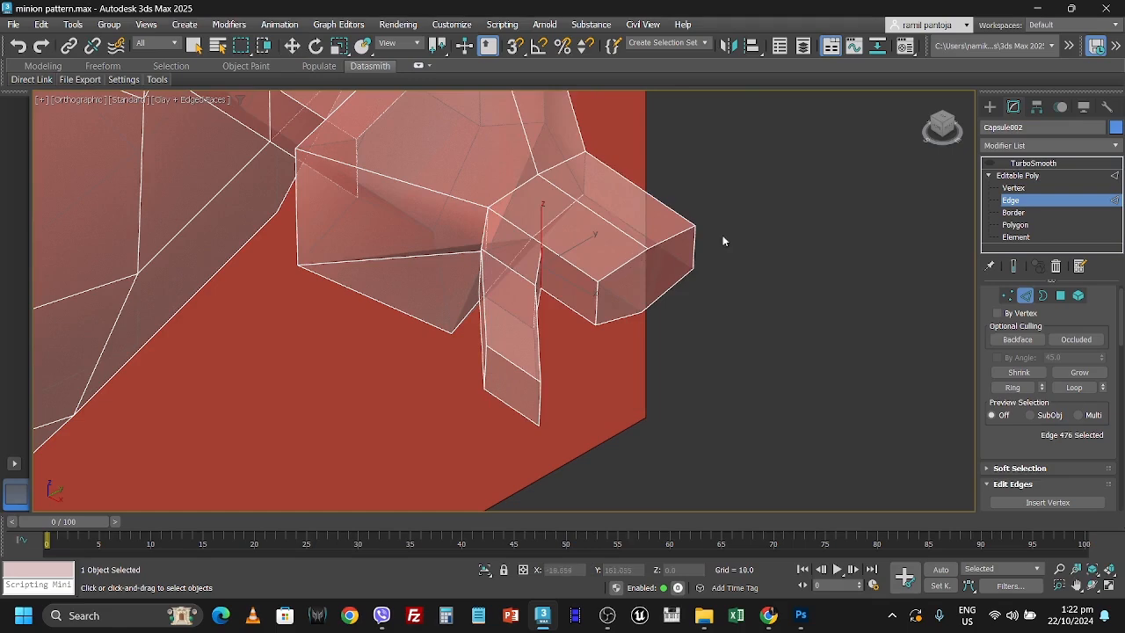
{"action": "left_click", "coordinate": [625, 262]}
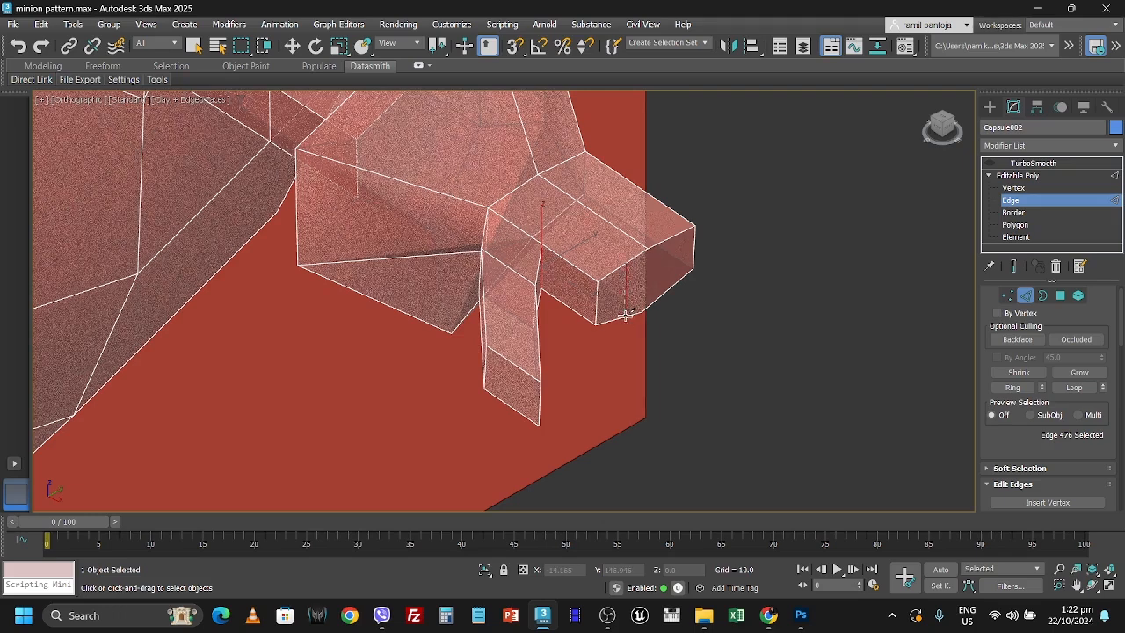
{"action": "left_click", "coordinate": [624, 314]}
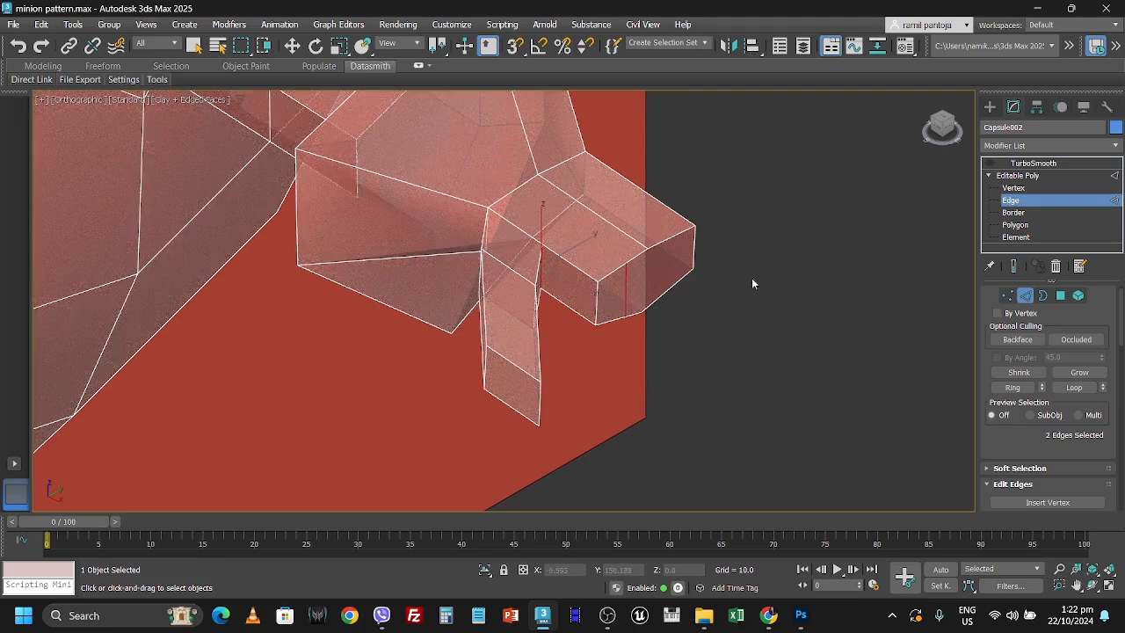
{"action": "left_click", "coordinate": [668, 240]}
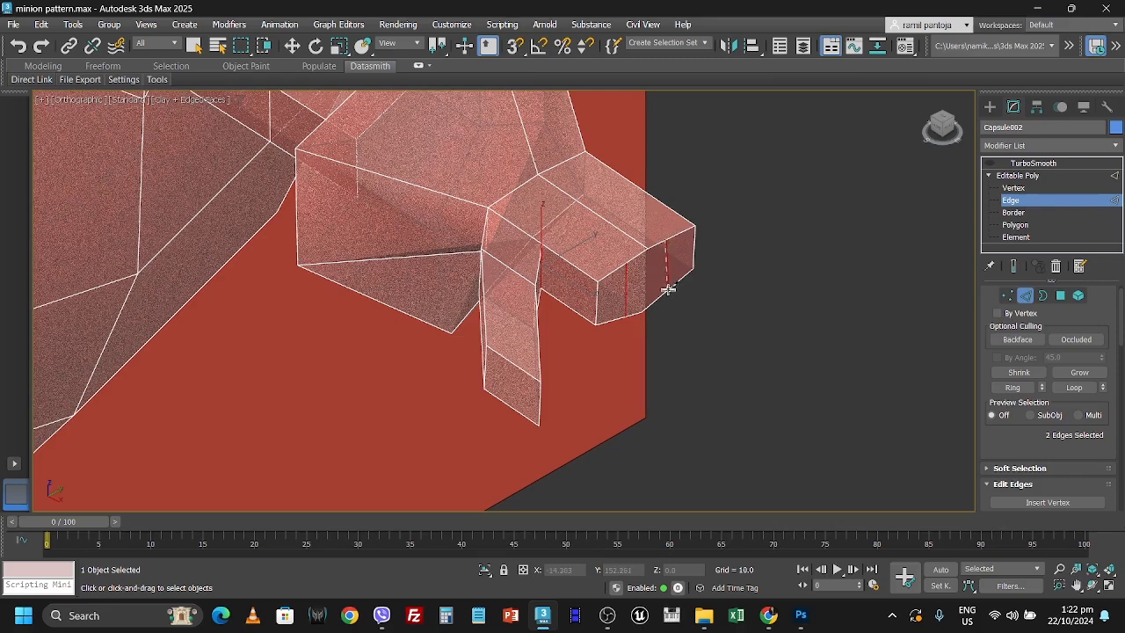
{"action": "left_click", "coordinate": [668, 290]}
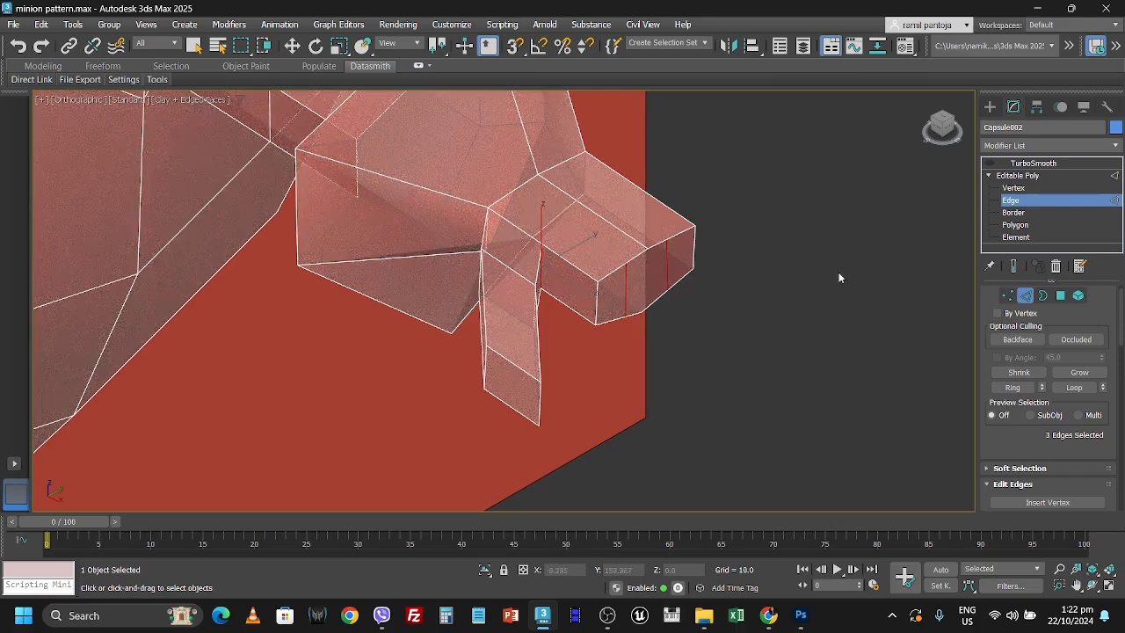
{"action": "left_click", "coordinate": [1008, 229]}
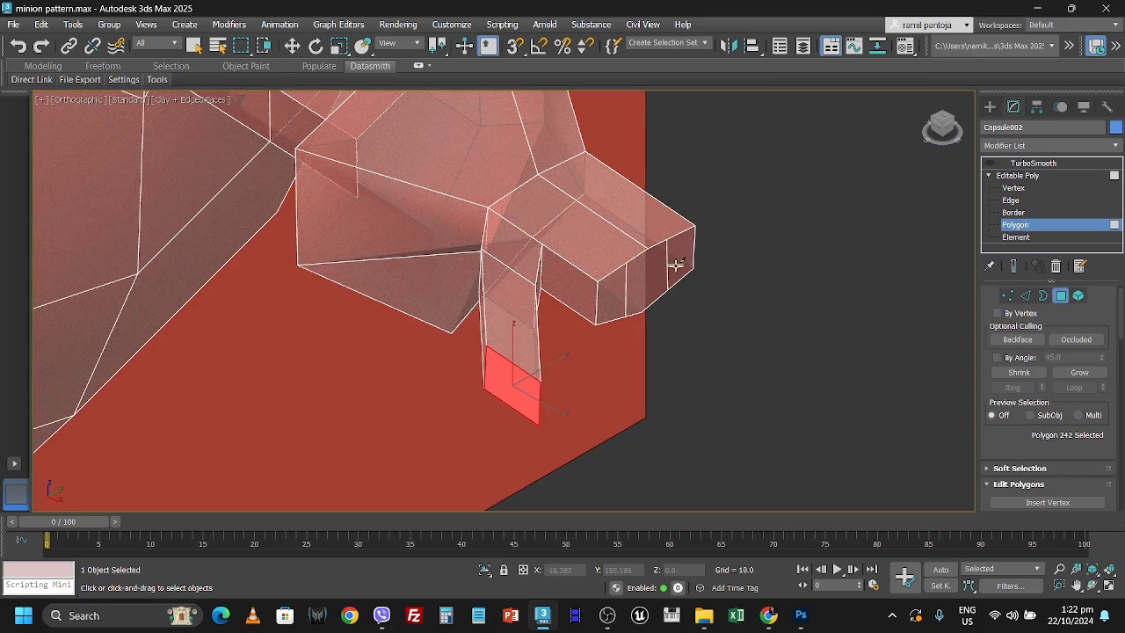
{"action": "left_click", "coordinate": [193, 44]}
{"action": "left_click", "coordinate": [677, 260]}
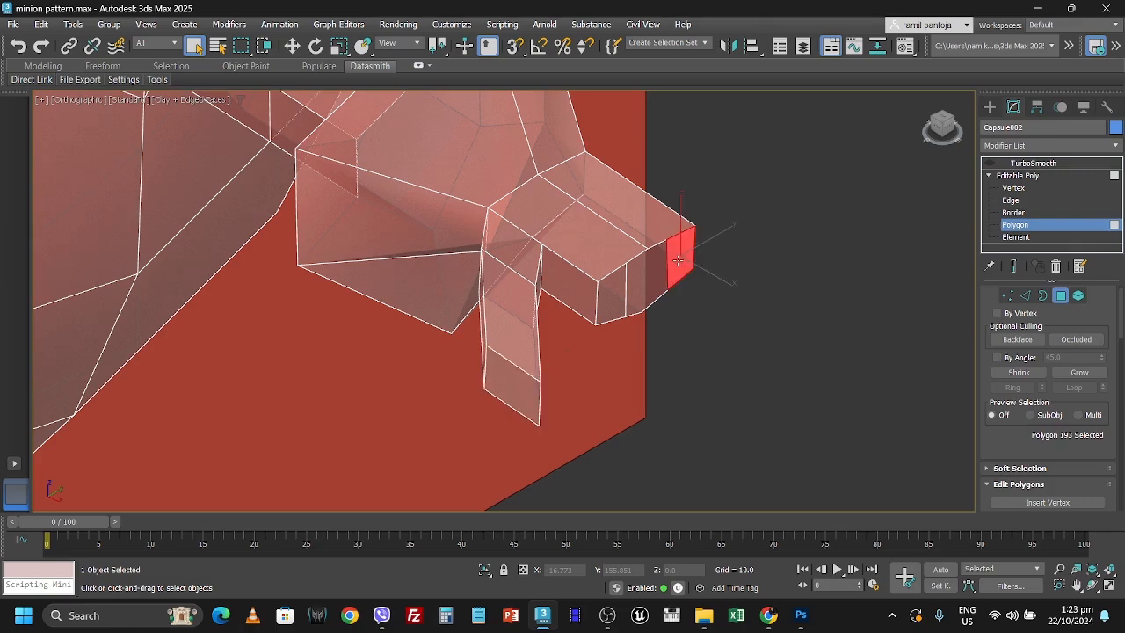
{"action": "right_click", "coordinate": [678, 260]}
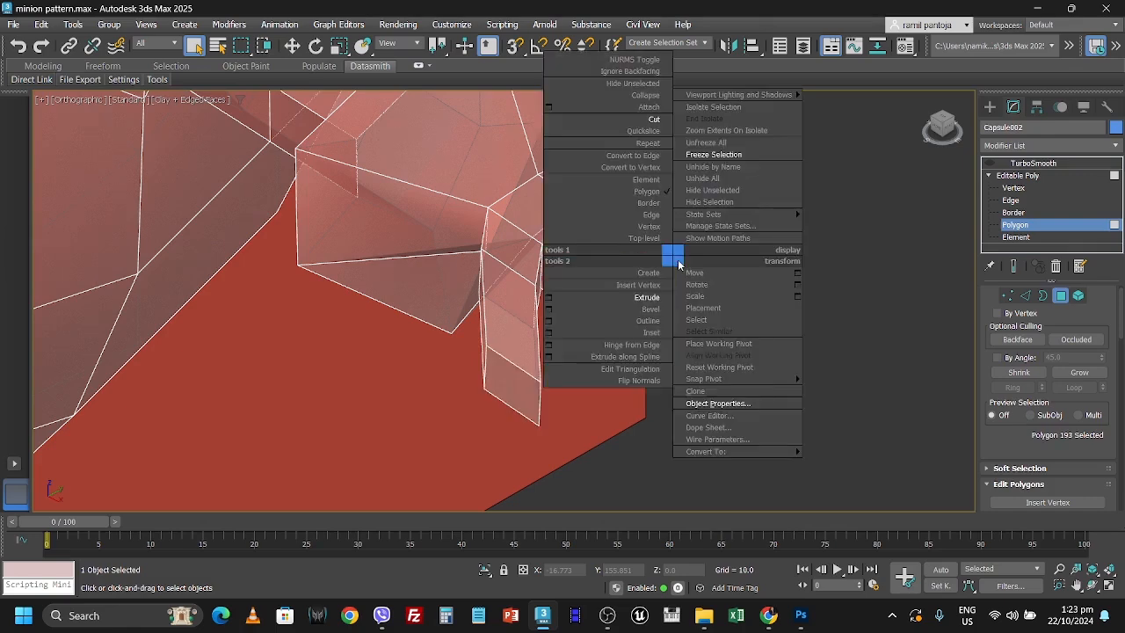
{"action": "left_click", "coordinate": [651, 302]}
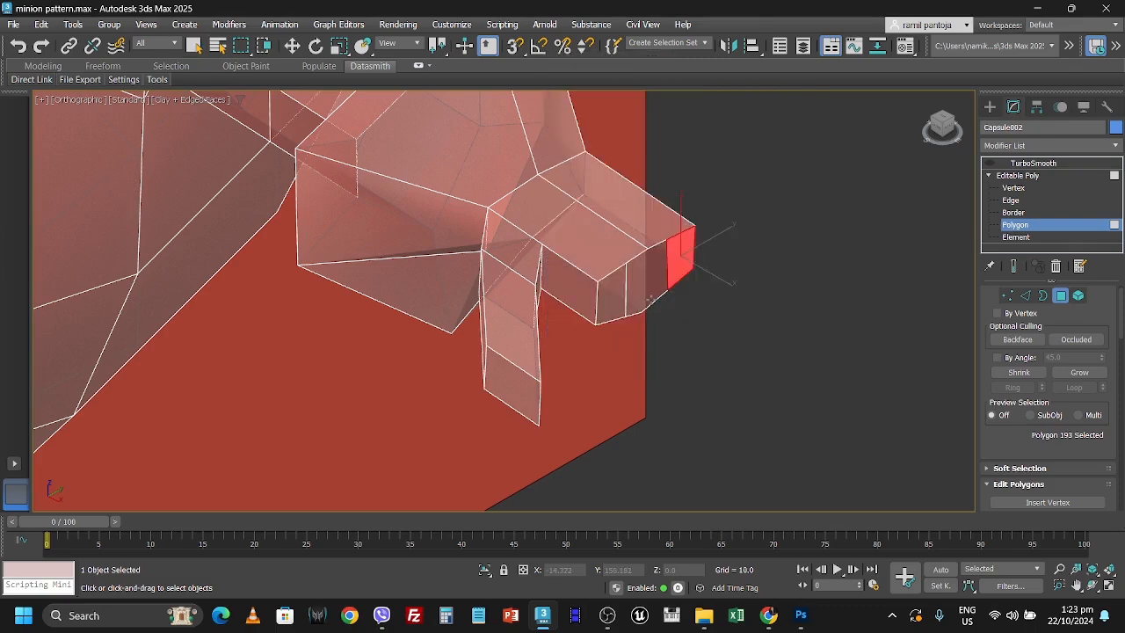
{"action": "right_click", "coordinate": [679, 262]}
{"action": "right_click", "coordinate": [682, 261]}
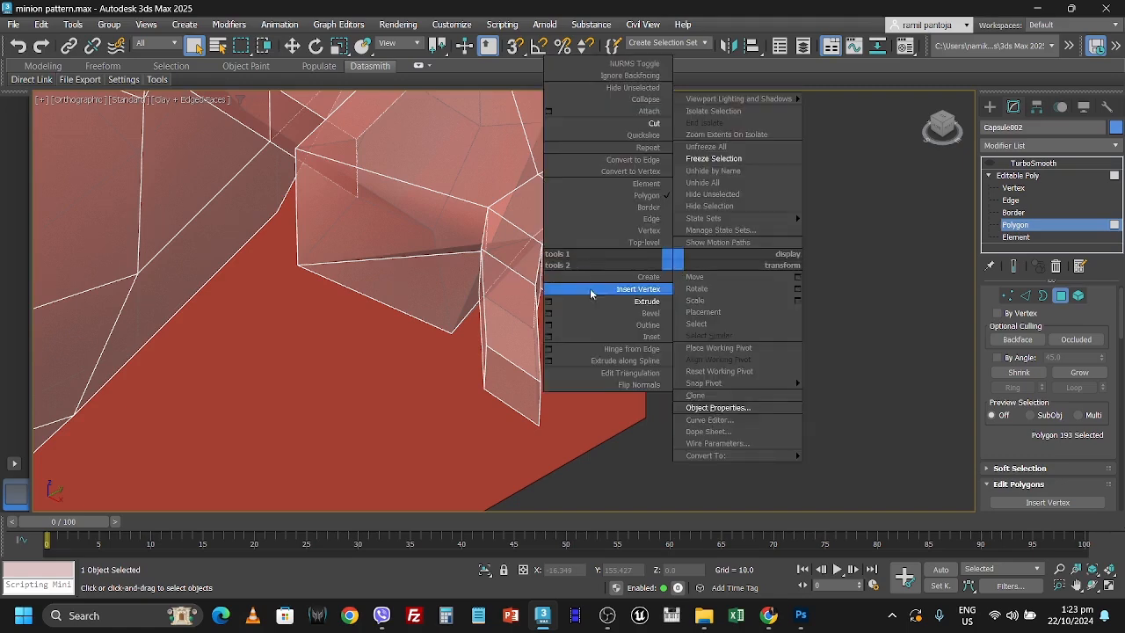
{"action": "left_click", "coordinate": [547, 303]}
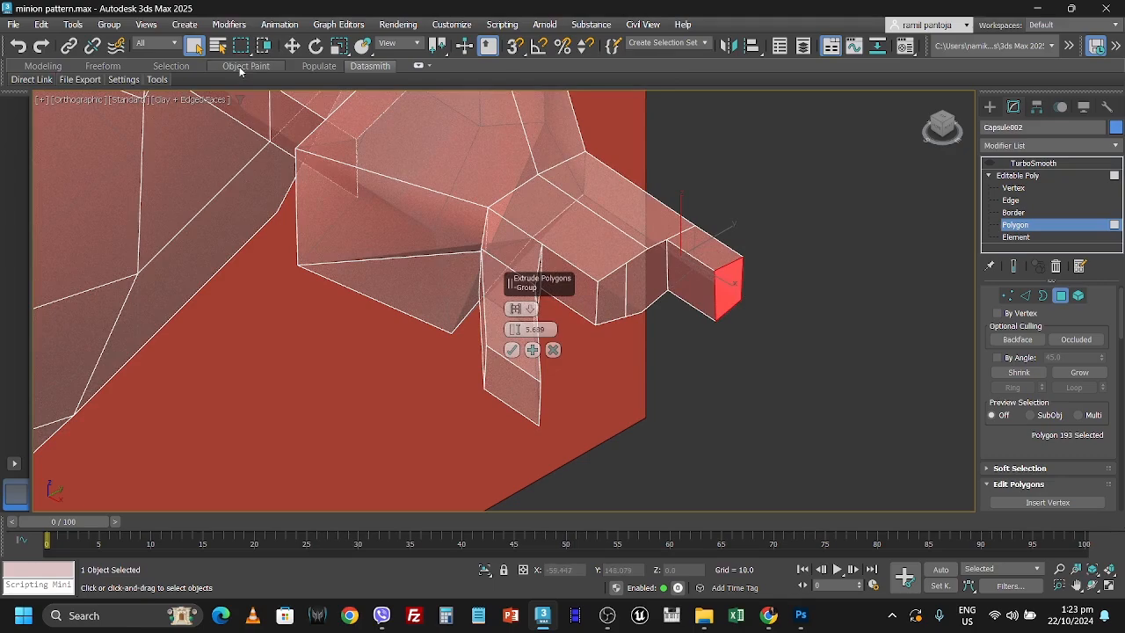
{"action": "left_click", "coordinate": [291, 46]}
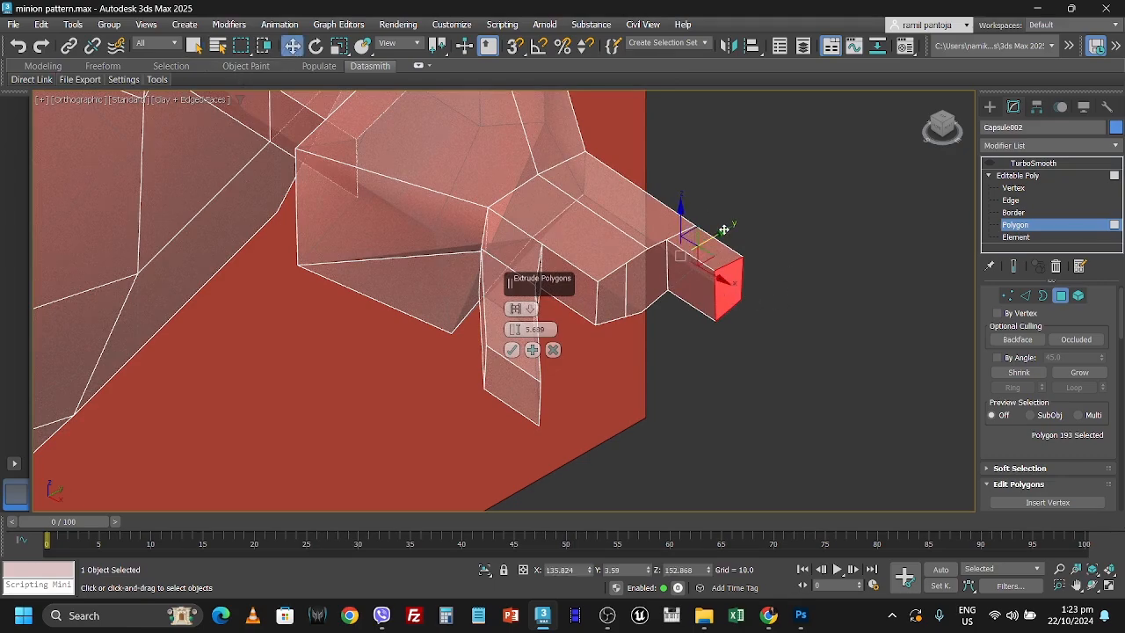
{"action": "left_click", "coordinate": [789, 270]}
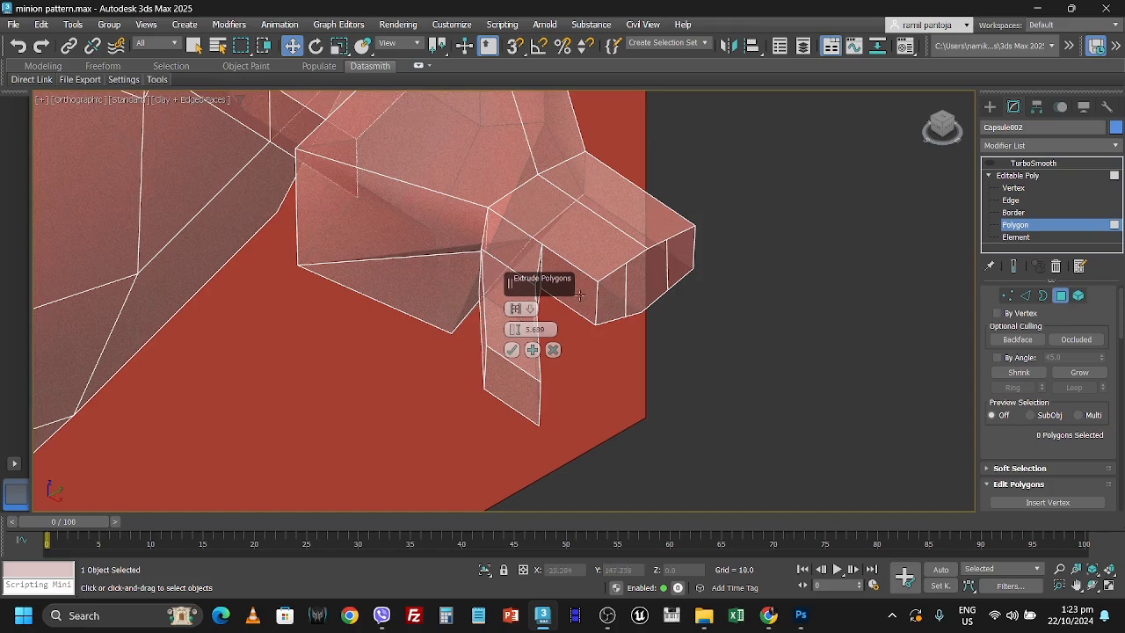
{"action": "left_click", "coordinate": [553, 350]}
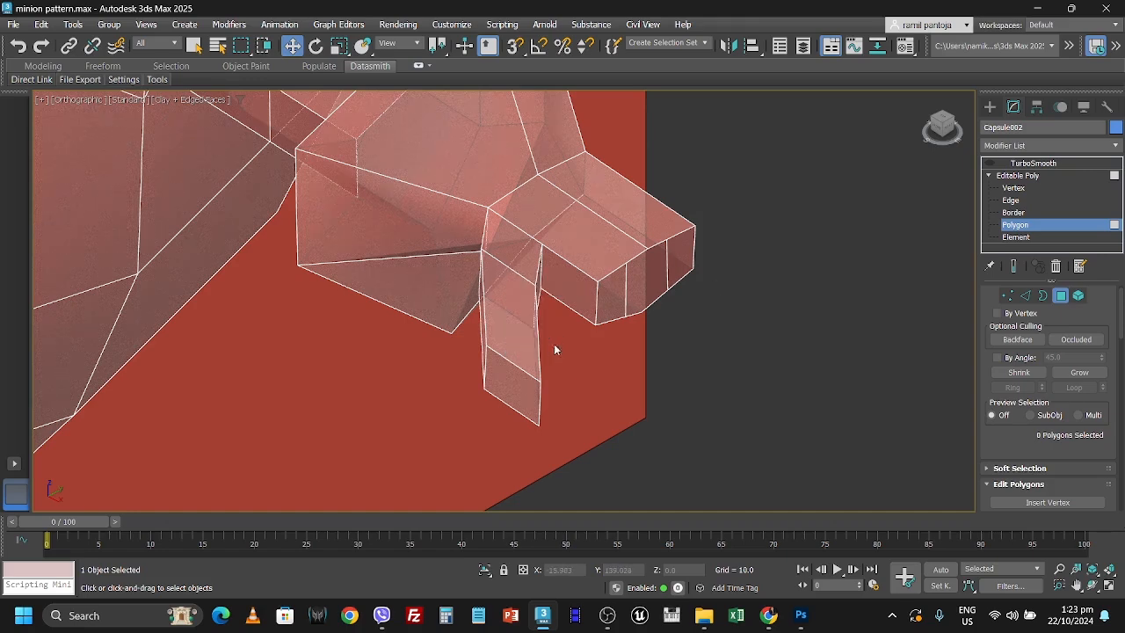
Extrude the palm's end polygon farthest from the side finger by 5.689
{"action": "left_click", "coordinate": [679, 264]}
{"action": "right_click", "coordinate": [678, 263]}
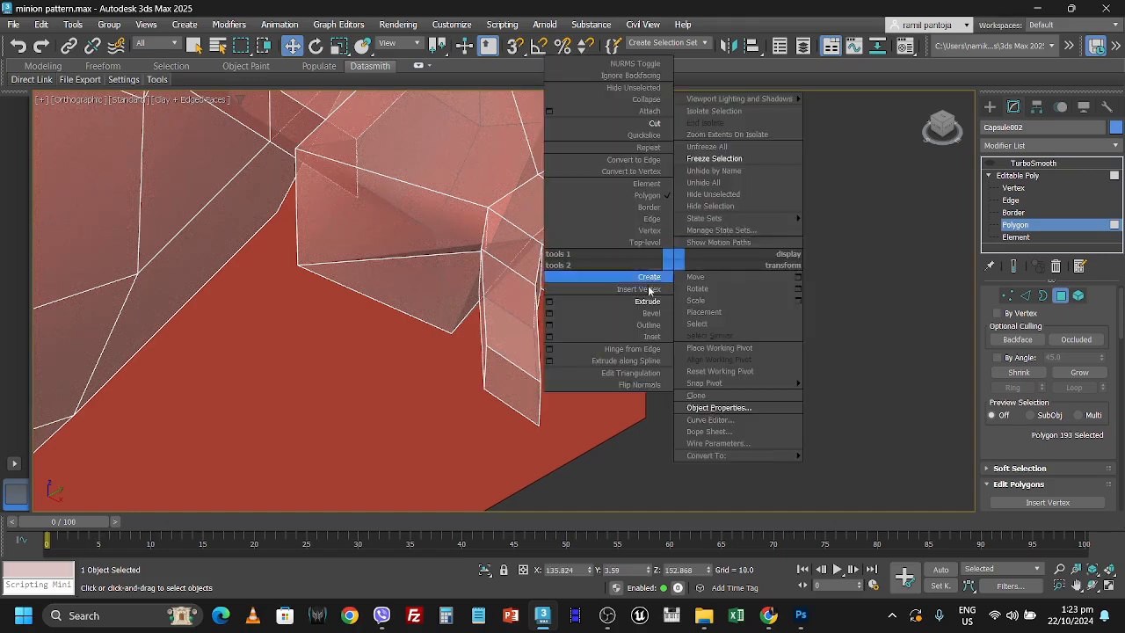
{"action": "left_click", "coordinate": [548, 303]}
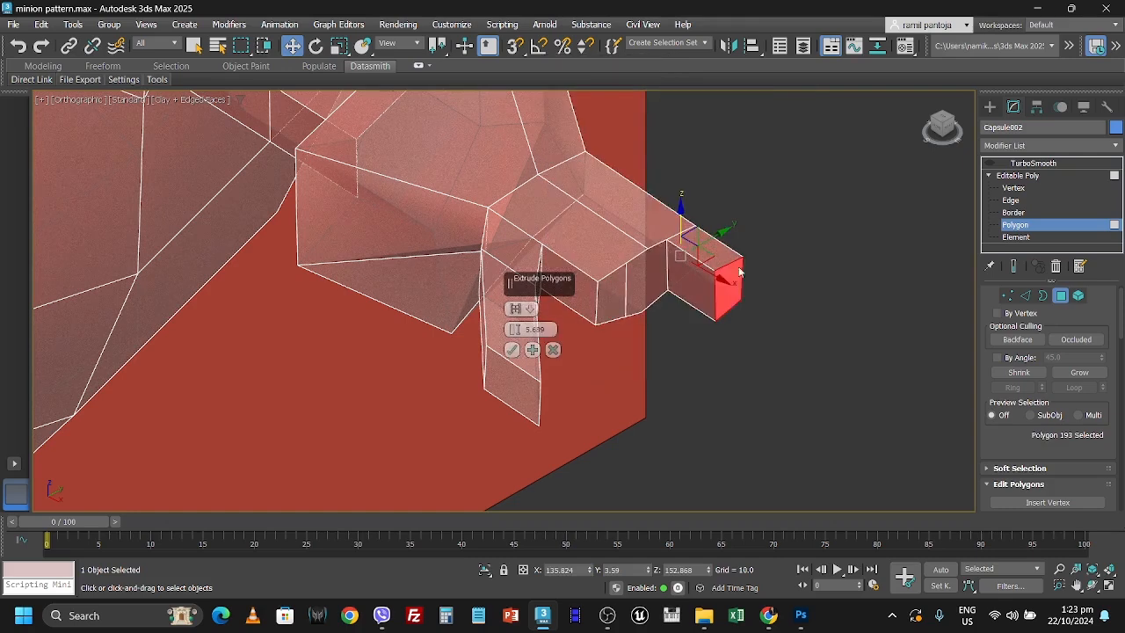
{"action": "left_click", "coordinate": [511, 350]}
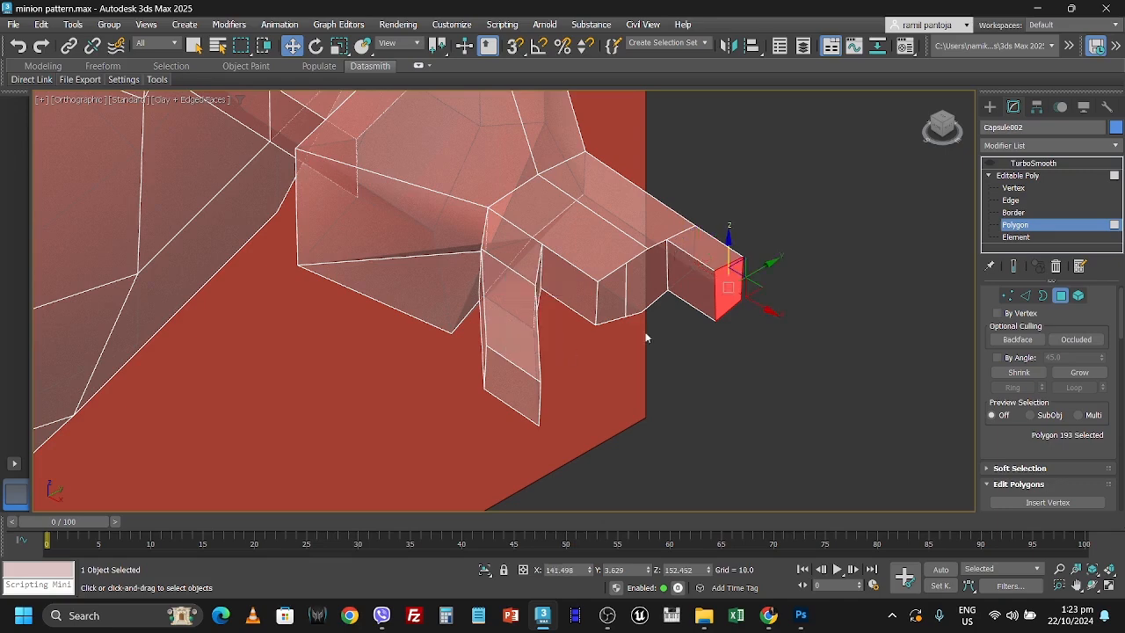
Try extruding the new finger's end polygon by another 5.689 and shifting it along Y, and undo both changes
{"action": "right_click", "coordinate": [729, 287]}
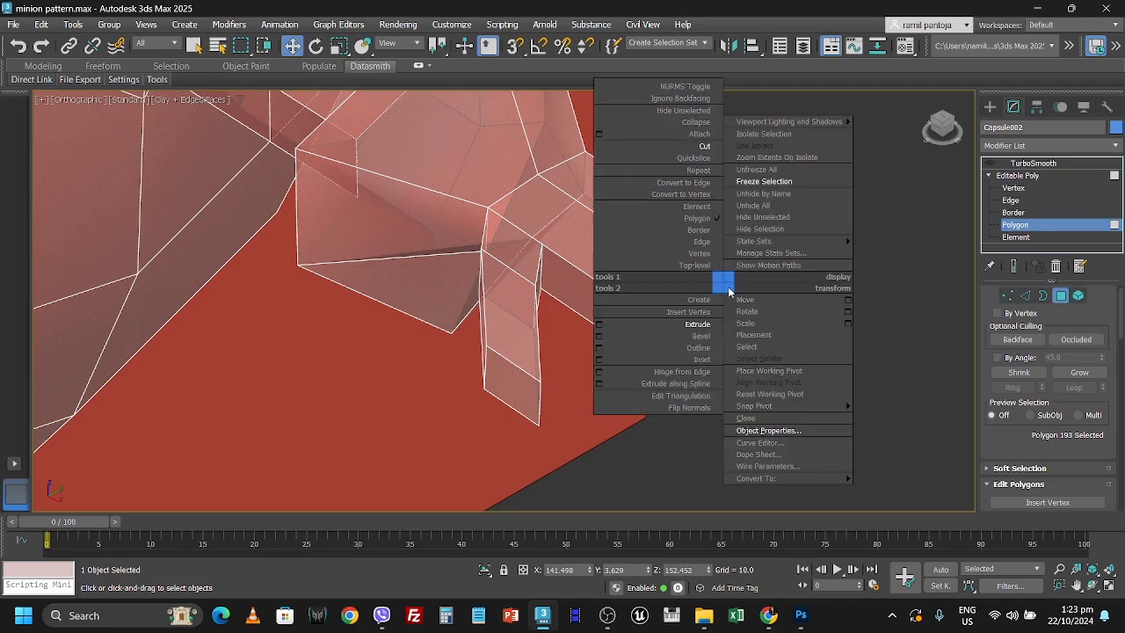
{"action": "left_click", "coordinate": [599, 325]}
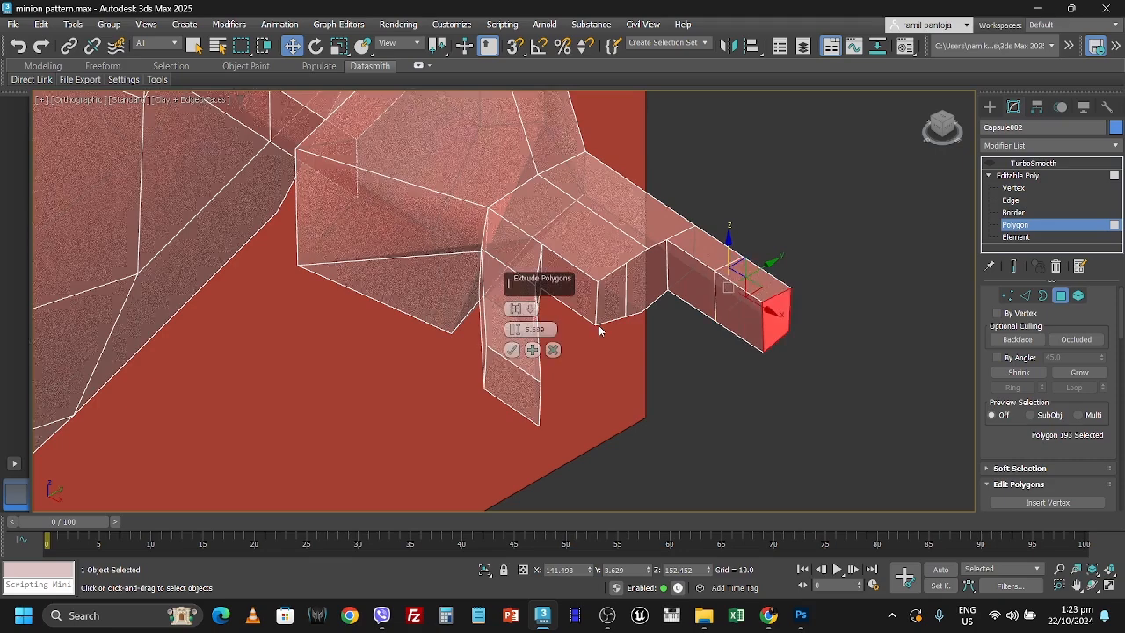
{"action": "left_click", "coordinate": [513, 351]}
{"action": "left_click_drag", "start_coordinate": [799, 305], "coordinate": [816, 300]}
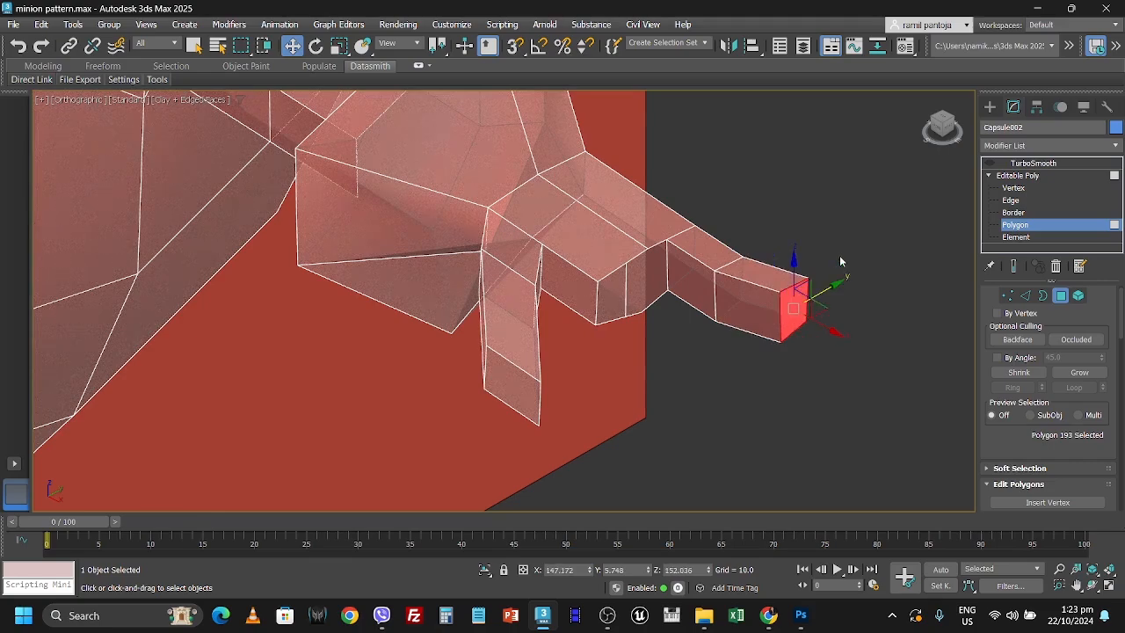
{"action": "key", "text": "ctrl+z"}
{"action": "key", "text": "ctrl+z"}
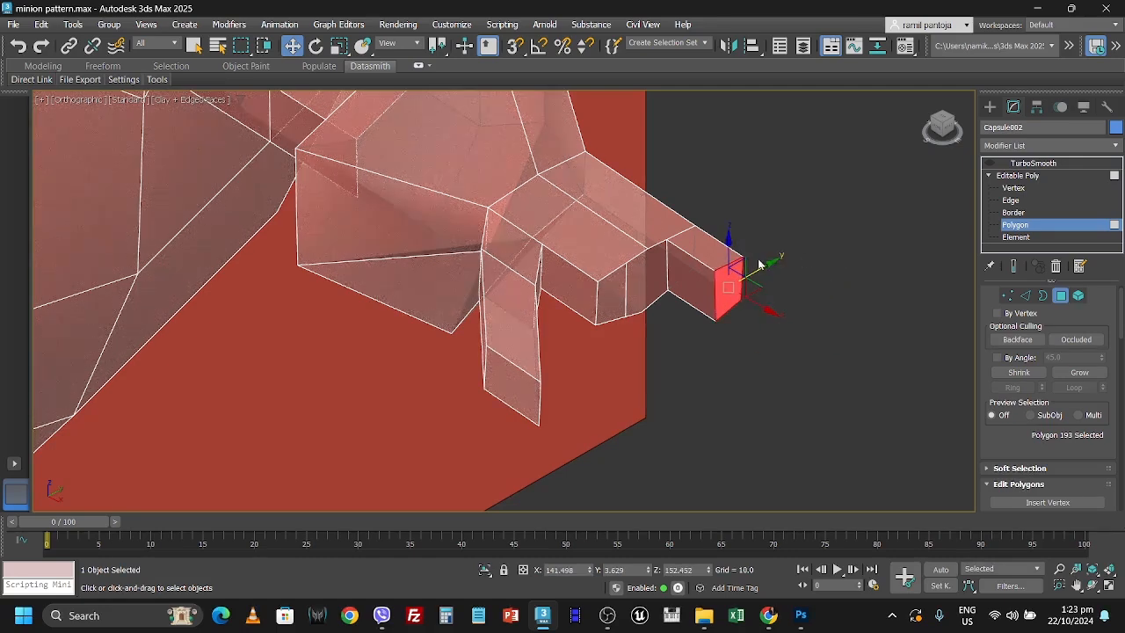
Extend the far finger with a second 5.689 extrusion, angling it outward with its joint face at Y 5.363 and its tip at Y 6.852
{"action": "left_click_drag", "start_coordinate": [761, 272], "coordinate": [775, 265]}
{"action": "right_click", "coordinate": [734, 274]}
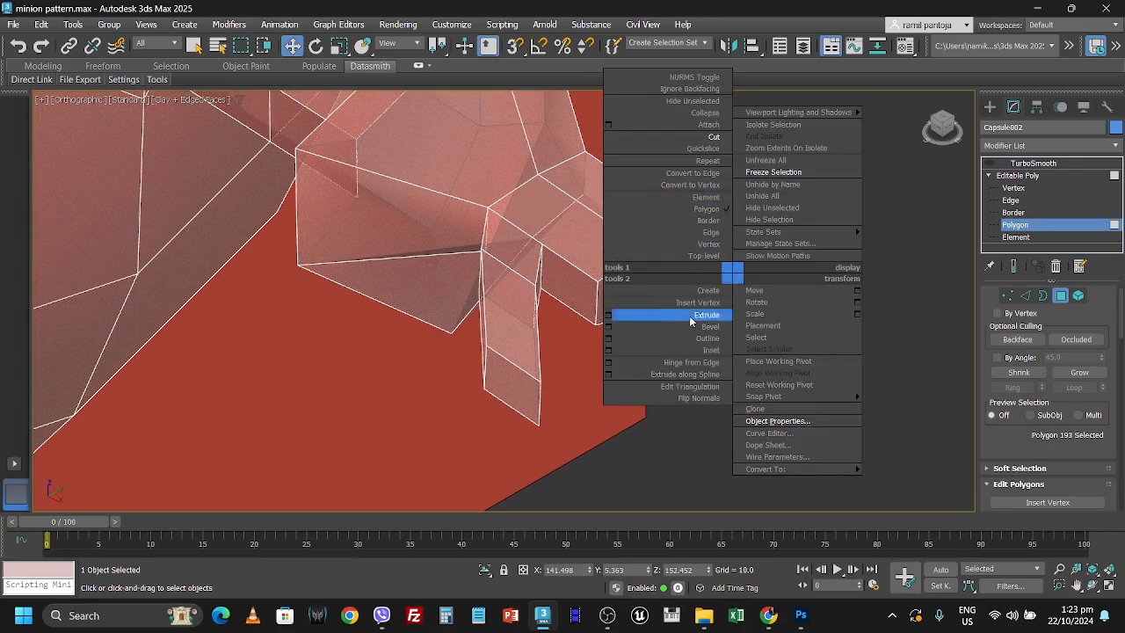
{"action": "left_click", "coordinate": [608, 315]}
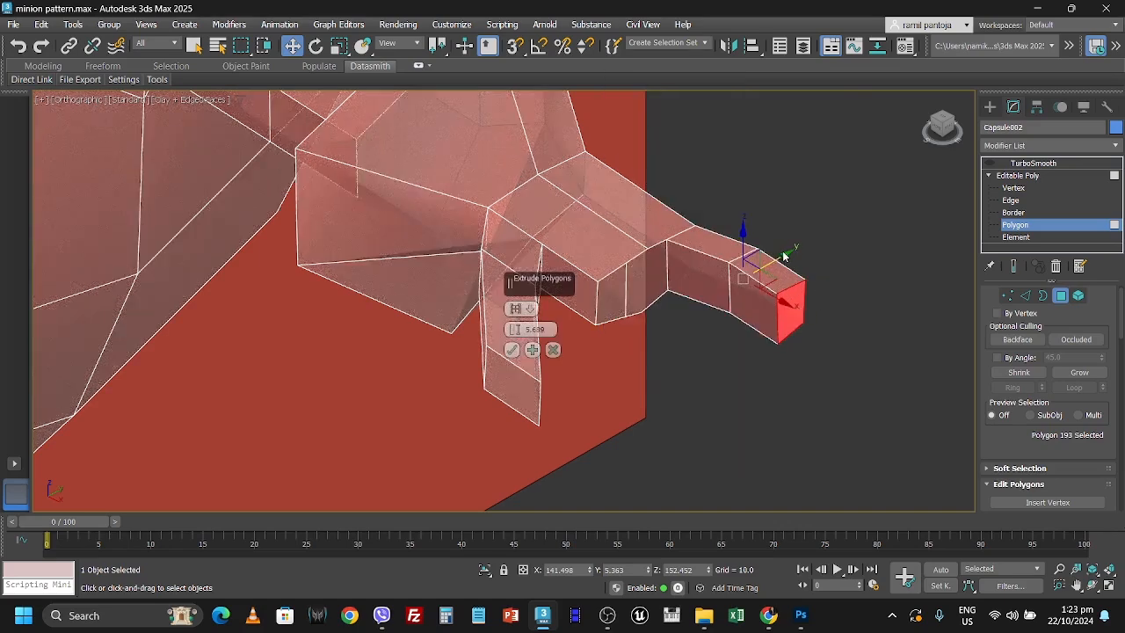
{"action": "left_click", "coordinate": [513, 350]}
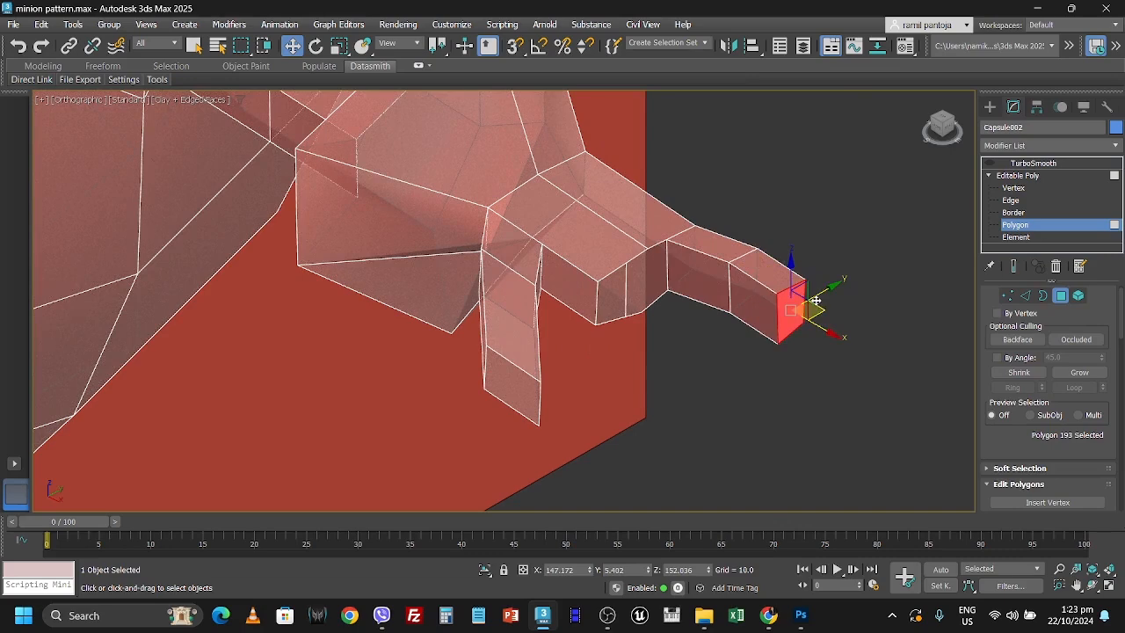
{"action": "left_click_drag", "start_coordinate": [824, 292], "coordinate": [836, 282]}
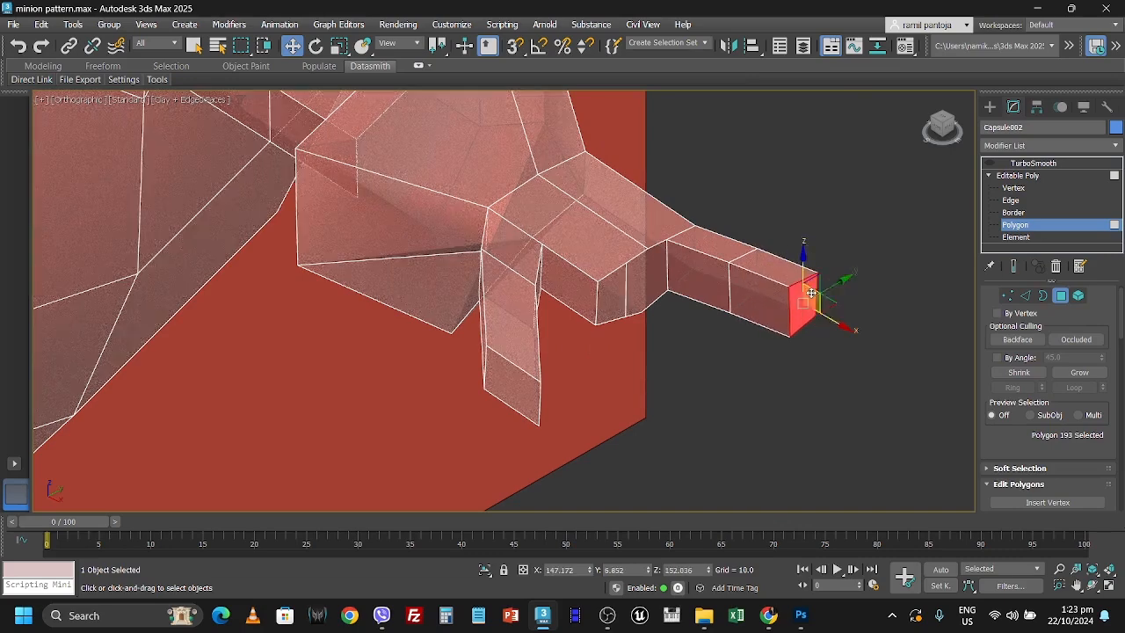
Extrude the middle polygon of the palm's end face twice by 5.689 to form a two-segment middle finger
{"action": "left_click", "coordinate": [650, 277]}
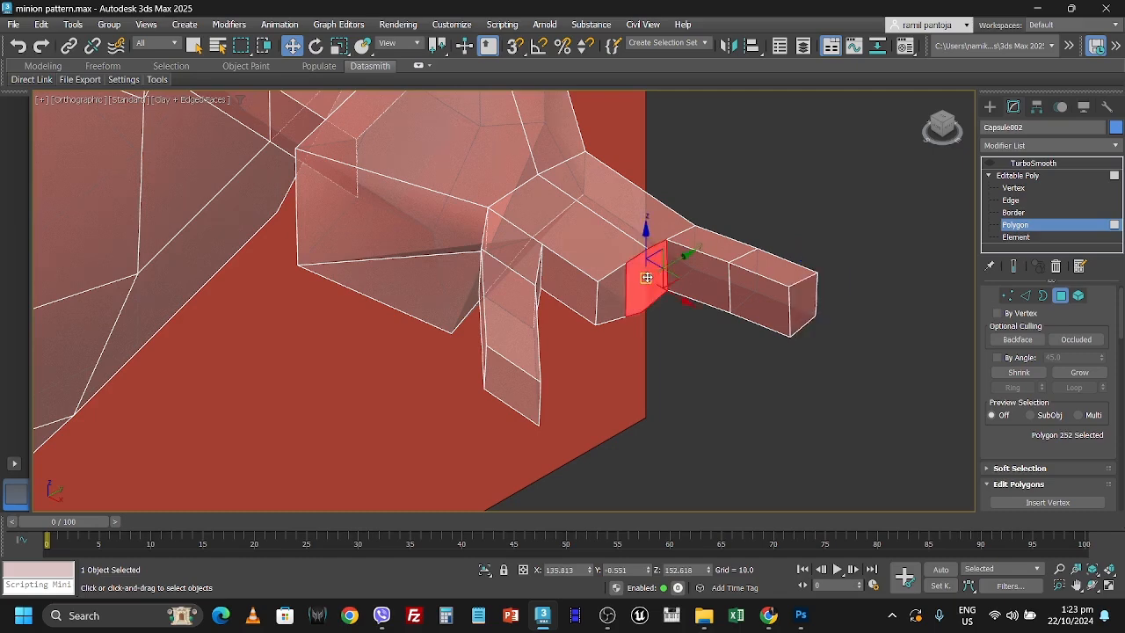
{"action": "right_click", "coordinate": [647, 277]}
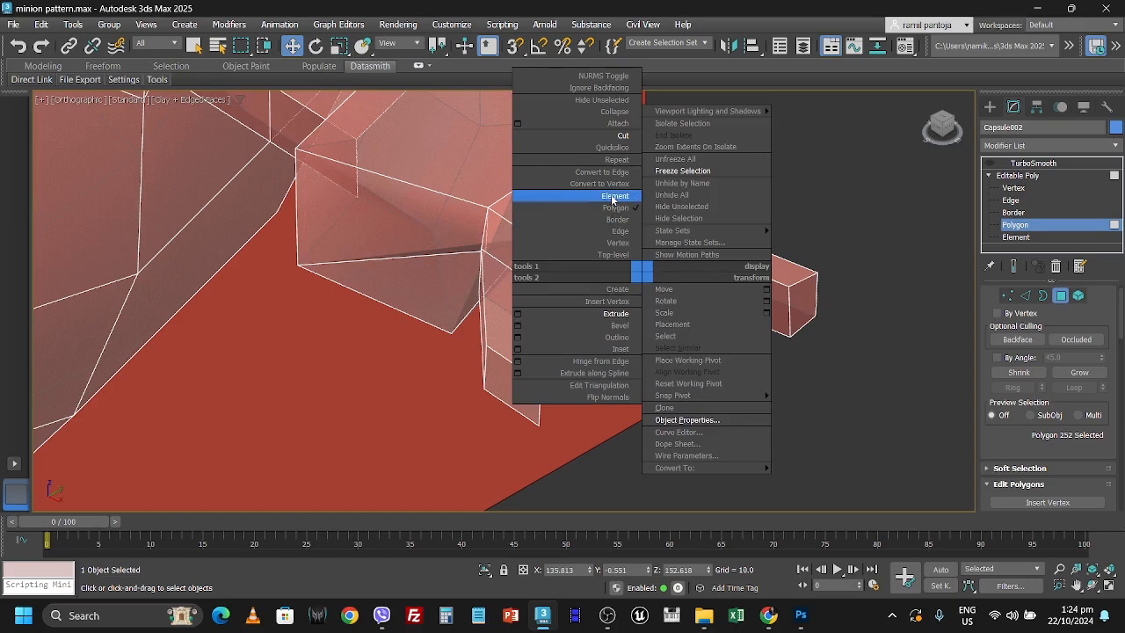
{"action": "left_click", "coordinate": [517, 314]}
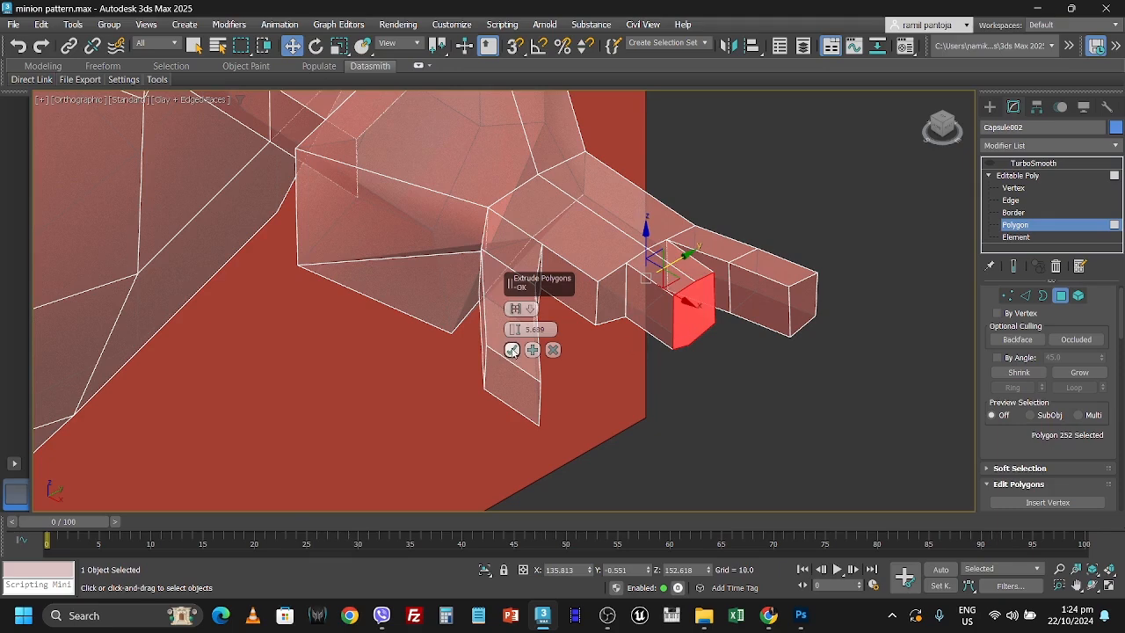
{"action": "left_click", "coordinate": [512, 350]}
{"action": "right_click", "coordinate": [683, 312]}
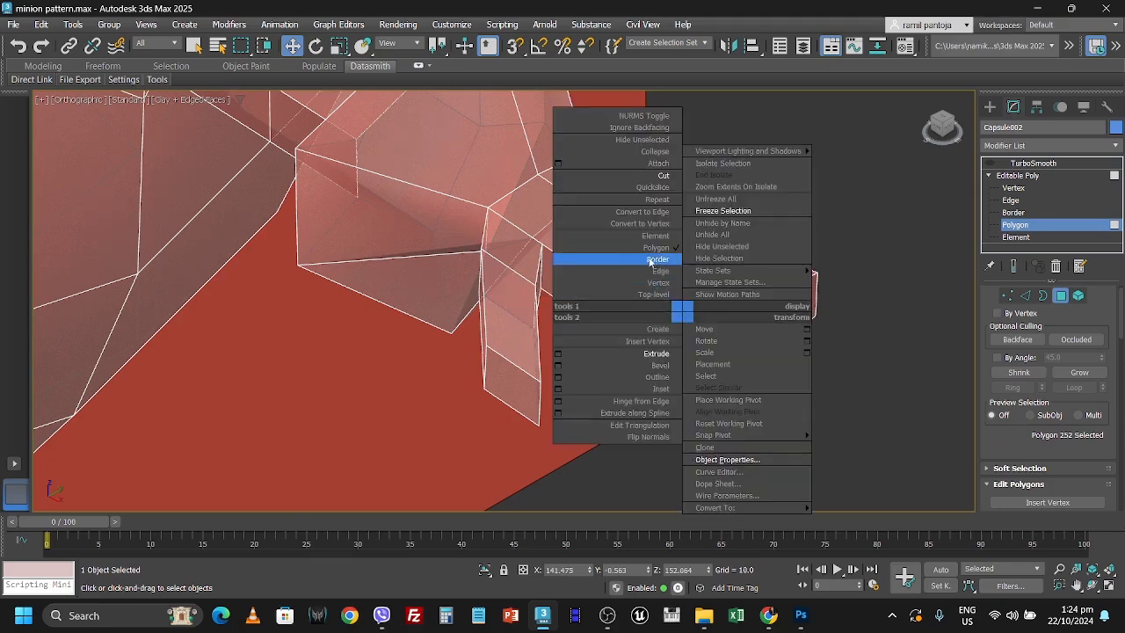
{"action": "left_click", "coordinate": [558, 354]}
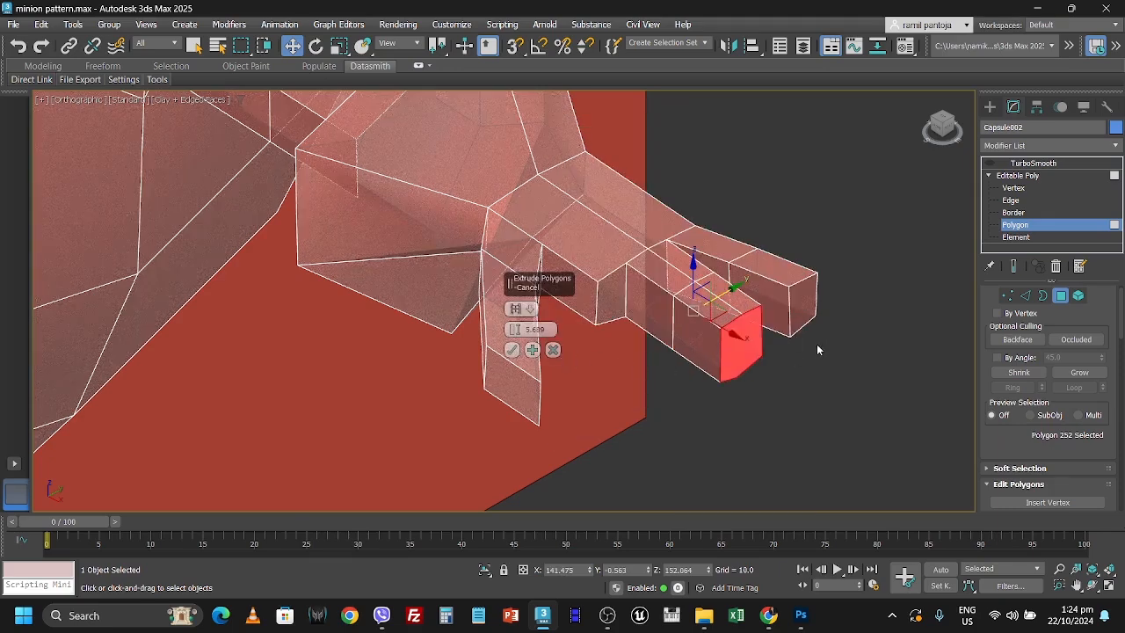
{"action": "left_click", "coordinate": [511, 350]}
Extrude the remaining polygon of the palm's end face by 5.689 and shift its end outward to Y -5.761
{"action": "left_click", "coordinate": [617, 302]}
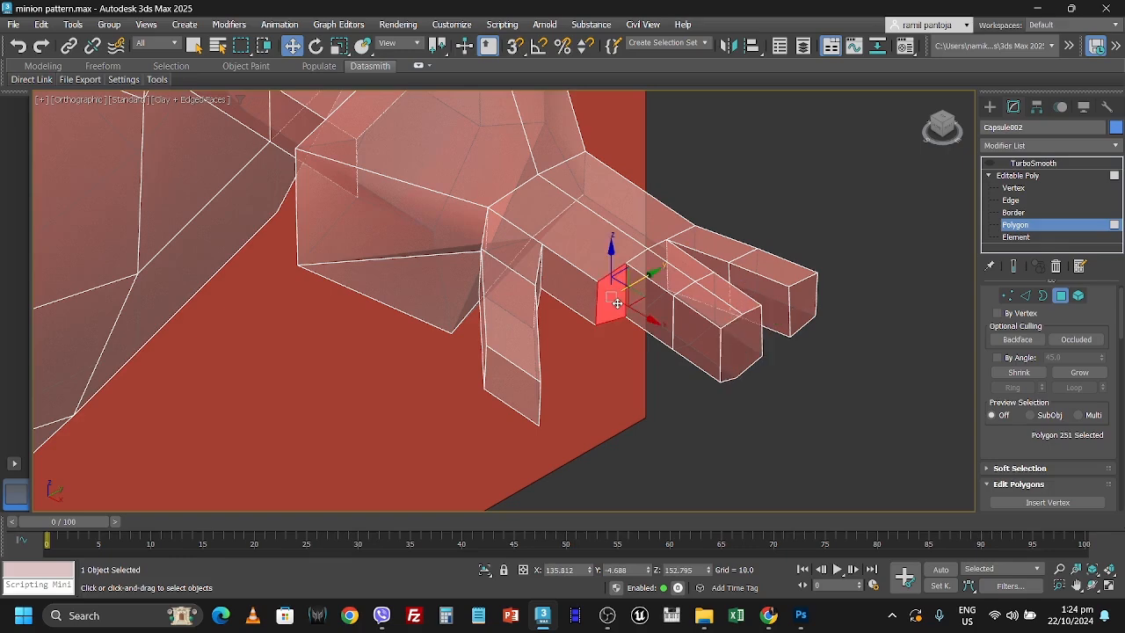
{"action": "right_click", "coordinate": [617, 302]}
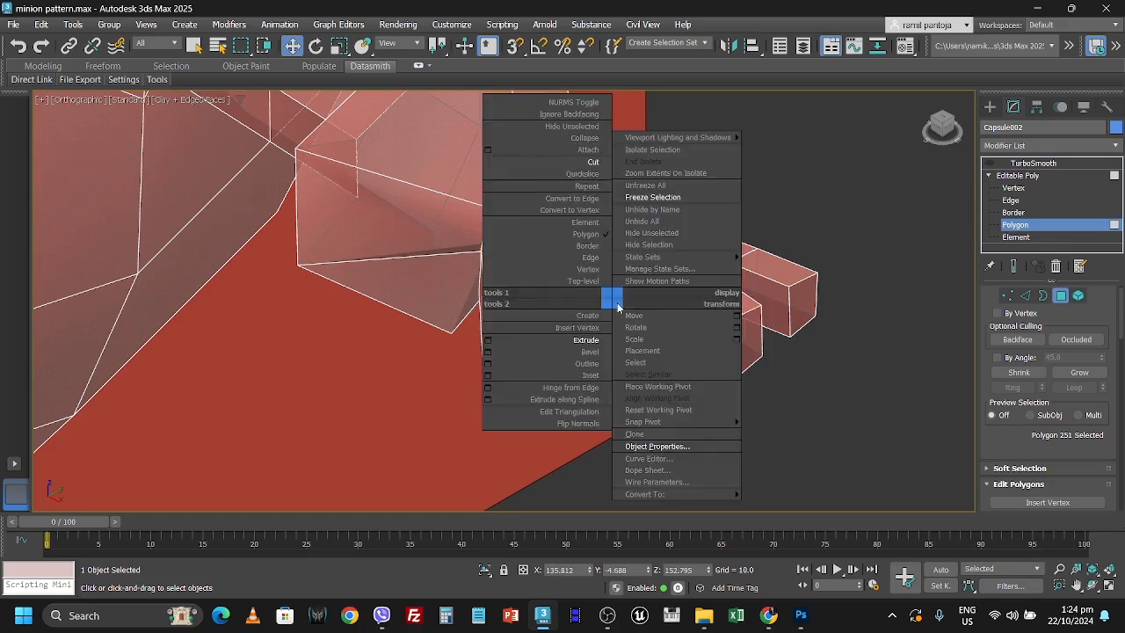
{"action": "left_click", "coordinate": [488, 340]}
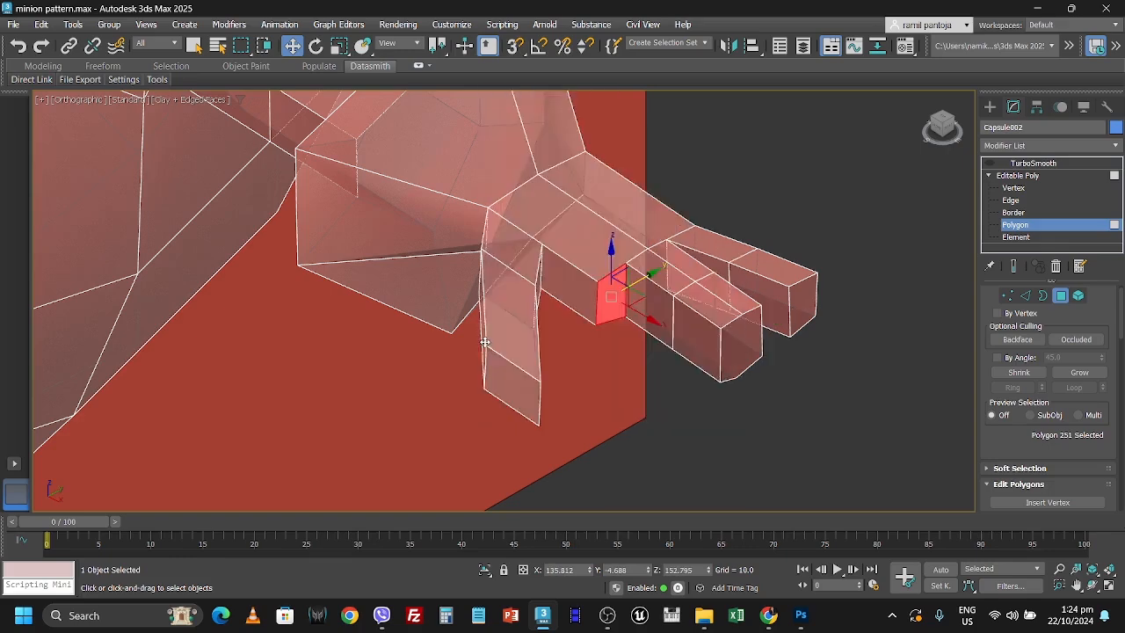
{"action": "left_click", "coordinate": [512, 350]}
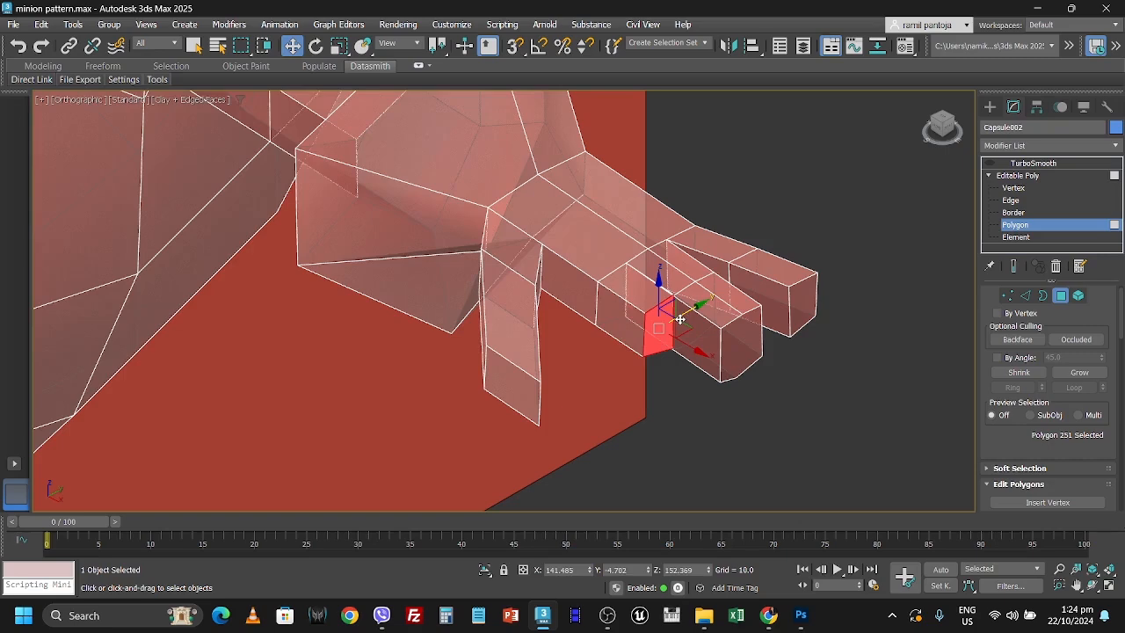
{"action": "left_click_drag", "start_coordinate": [677, 318], "coordinate": [656, 335]}
Extend that near finger with a second 5.689 extrusion and angle its tip outward to Y -7.327
{"action": "right_click", "coordinate": [654, 337]}
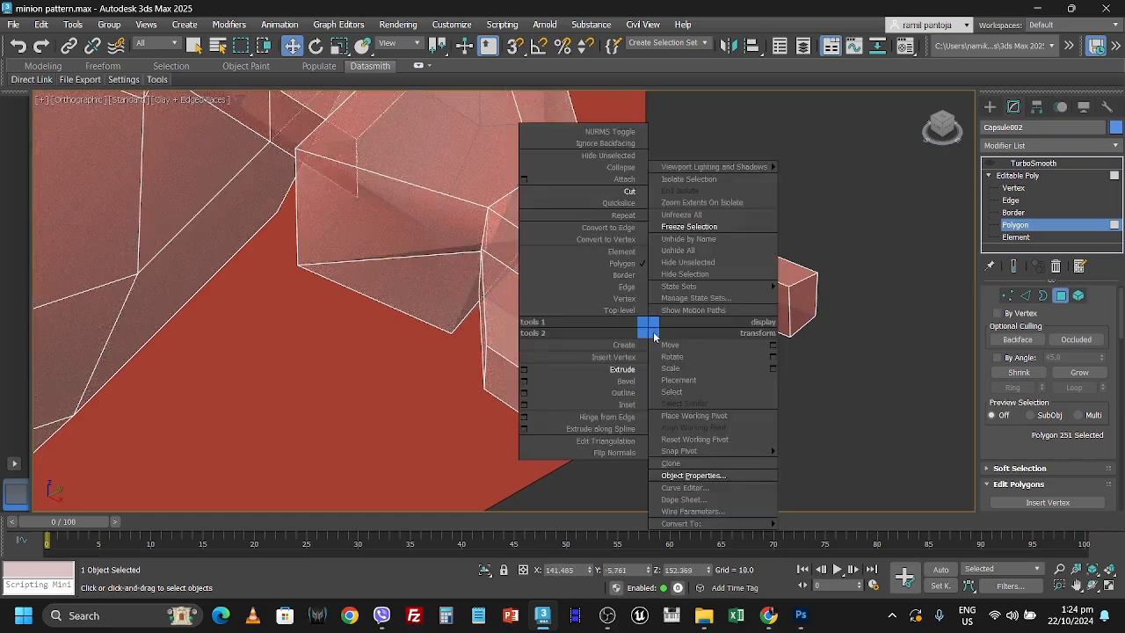
{"action": "left_click", "coordinate": [524, 369]}
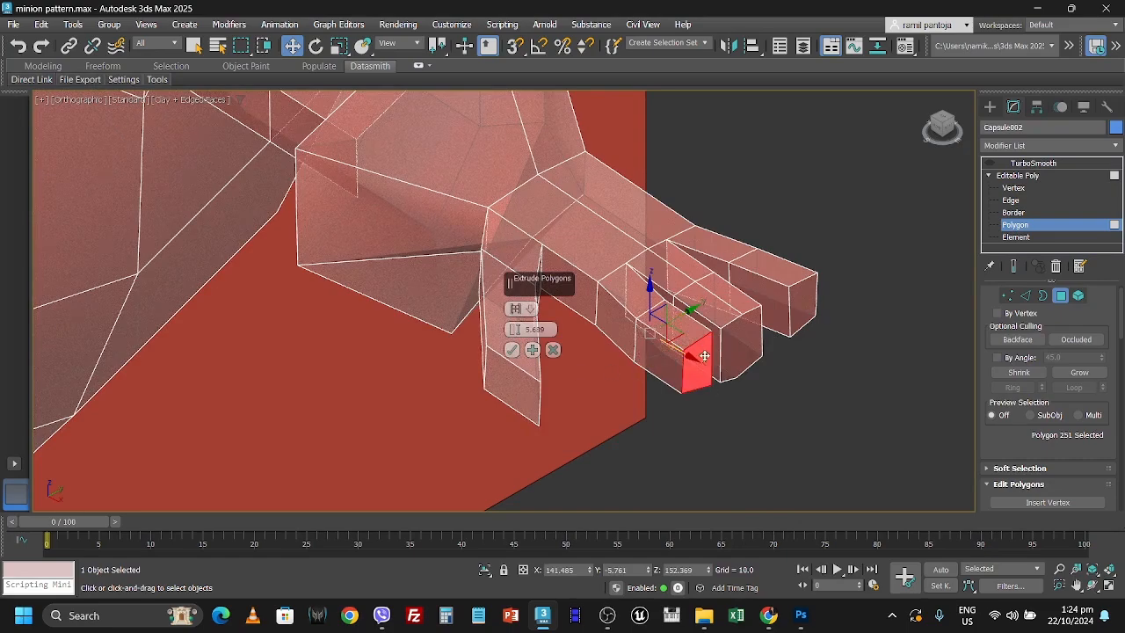
{"action": "left_click", "coordinate": [511, 350]}
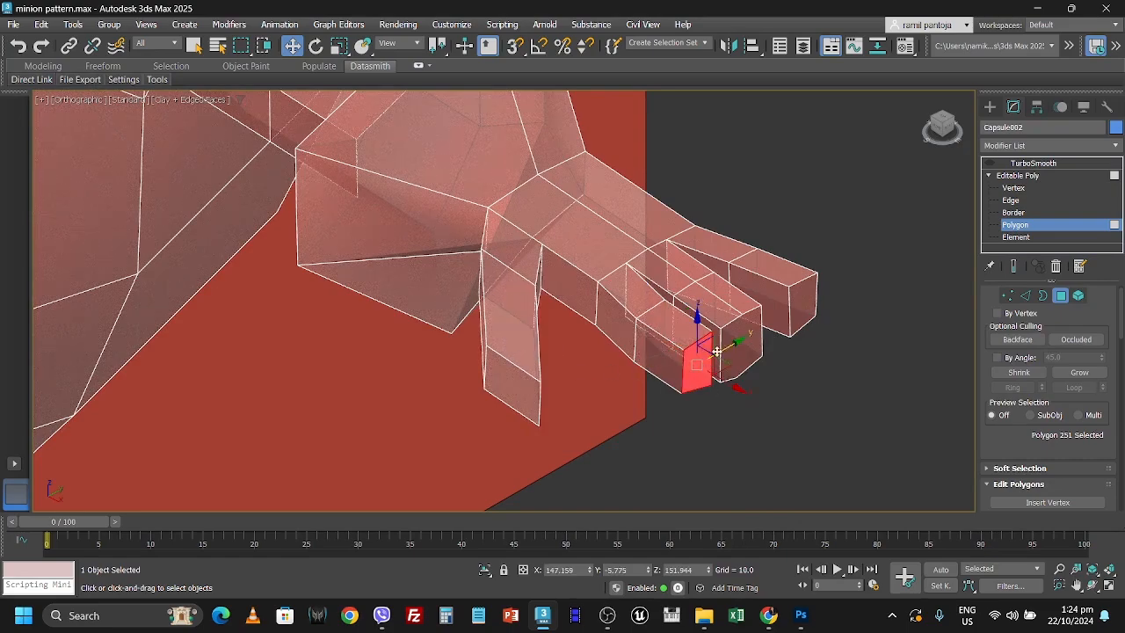
{"action": "left_click_drag", "start_coordinate": [710, 354], "coordinate": [724, 354]}
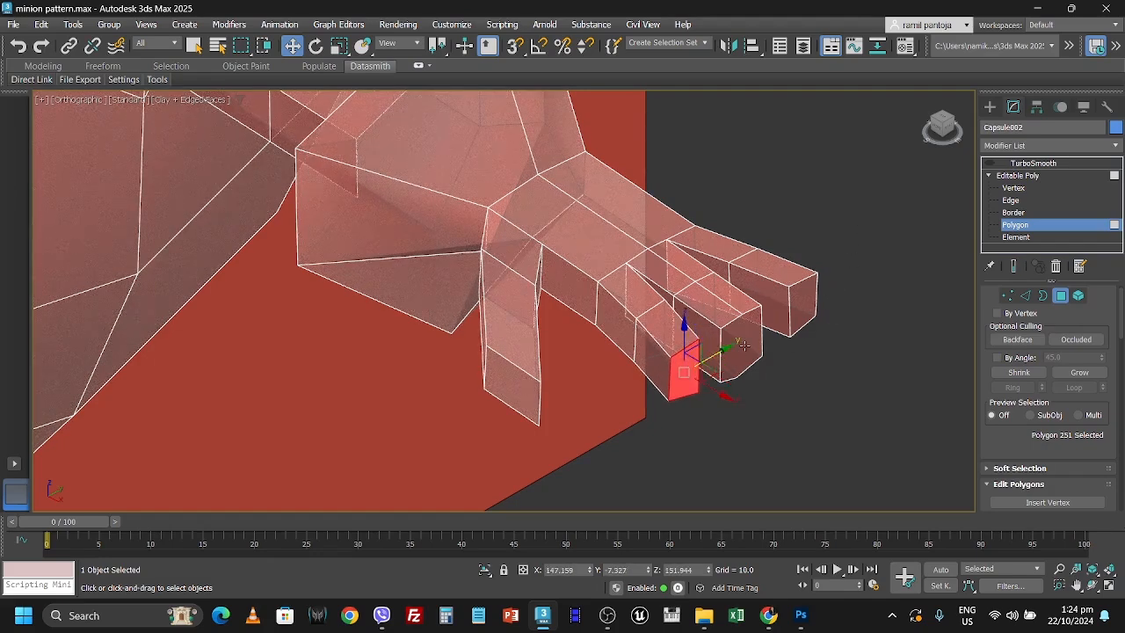
Select the end polygons of all three front fingers and lower them along Z to bend the fingertips downward
{"action": "left_click", "coordinate": [726, 360]}
{"action": "left_click", "coordinate": [682, 376], "text": "ctrl"}
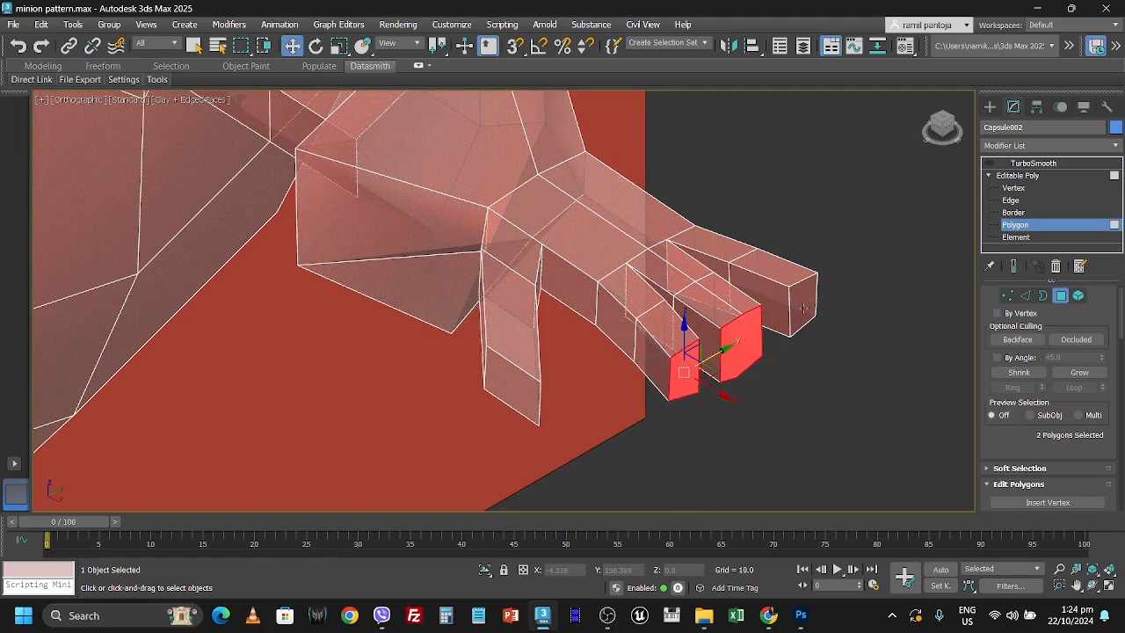
{"action": "left_click", "coordinate": [803, 308], "text": "ctrl"}
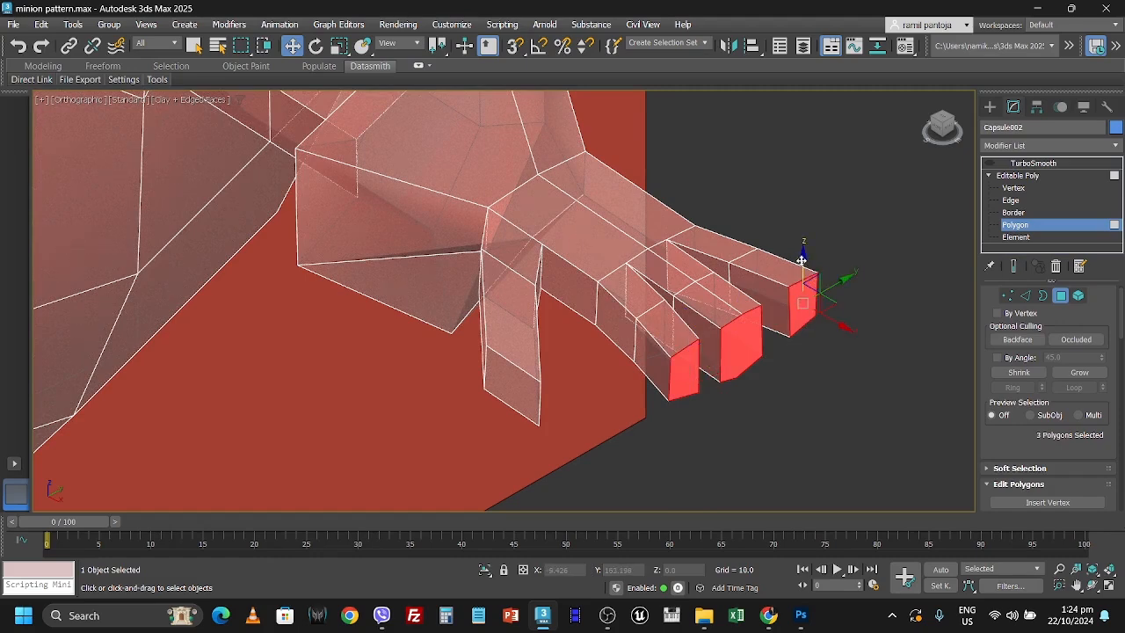
{"action": "left_click_drag", "start_coordinate": [803, 260], "coordinate": [803, 292]}
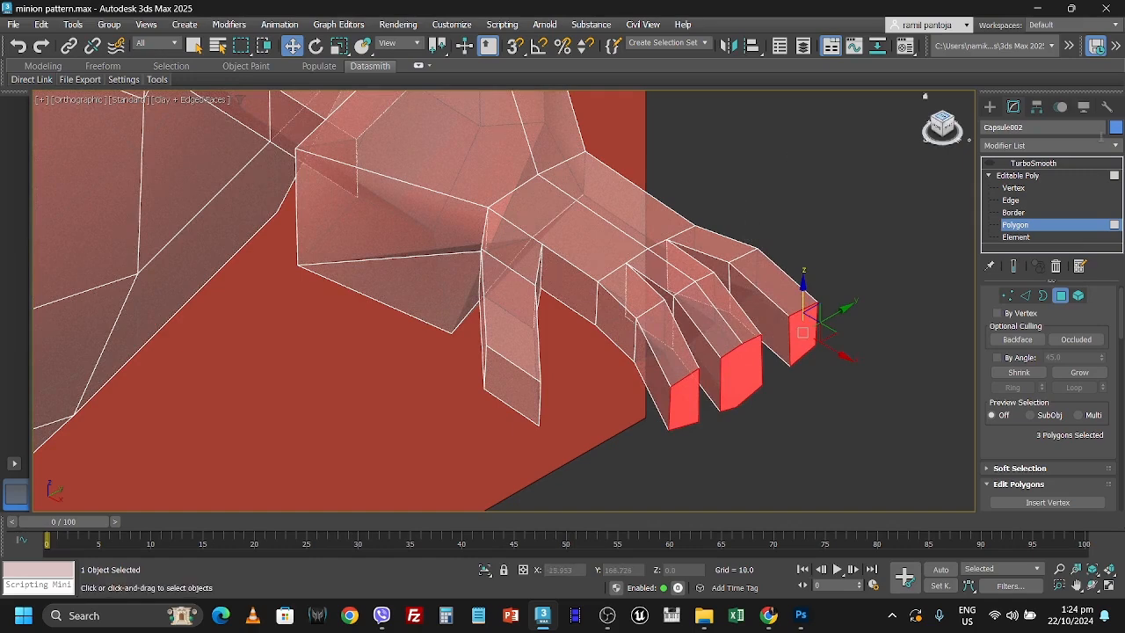
Raise the three upper vertices at the middle finger's base to Z 158.687 to form the knuckle
{"action": "left_click", "coordinate": [1010, 188]}
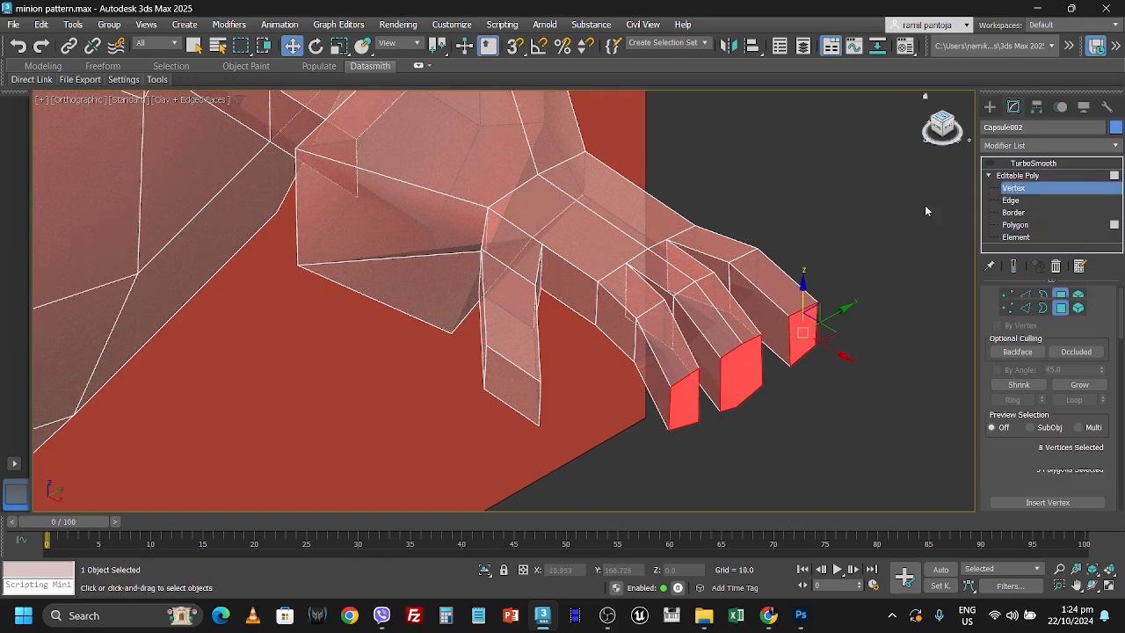
{"action": "left_click", "coordinate": [648, 249]}
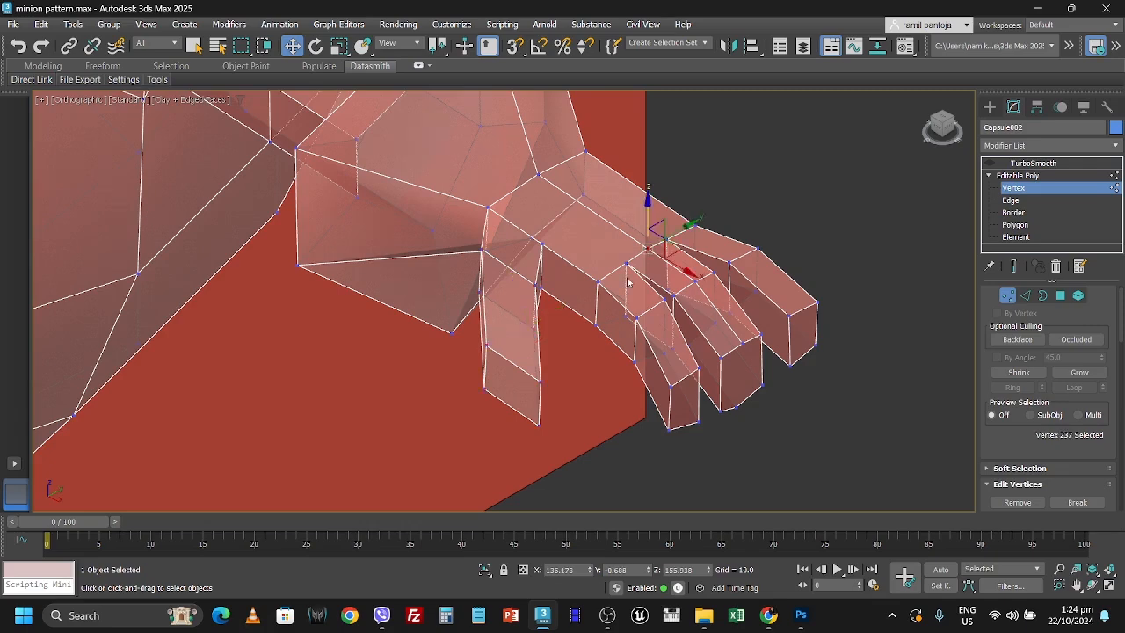
{"action": "left_click", "coordinate": [626, 262], "text": "ctrl"}
{"action": "left_click", "coordinate": [666, 239], "text": "ctrl"}
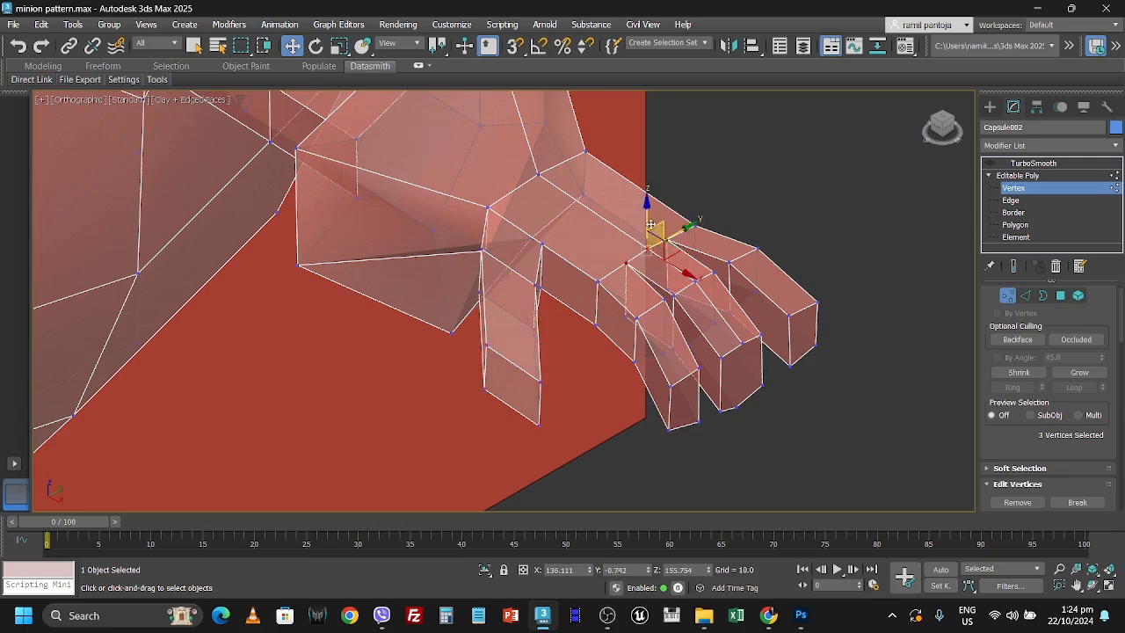
{"action": "left_click_drag", "start_coordinate": [647, 218], "coordinate": [647, 197]}
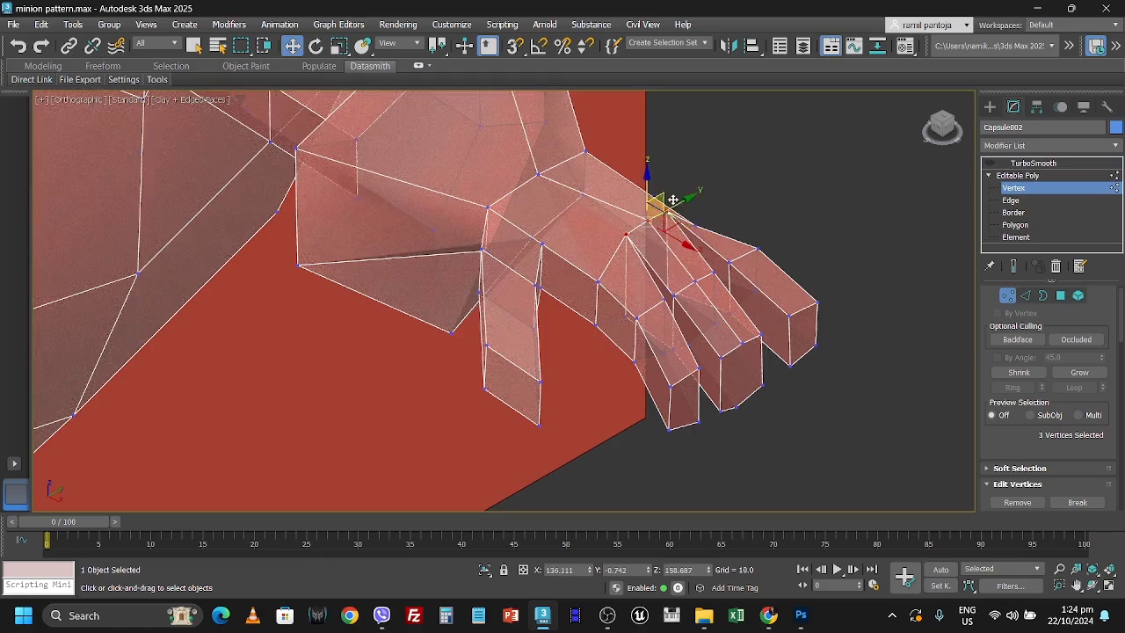
Preview the hand and its fingers with TurboSmooth enabled, and switch the smoothing back off
{"action": "left_click", "coordinate": [1091, 585]}
{"action": "left_click_drag", "start_coordinate": [641, 305], "coordinate": [664, 396]}
{"action": "left_click", "coordinate": [990, 163]}
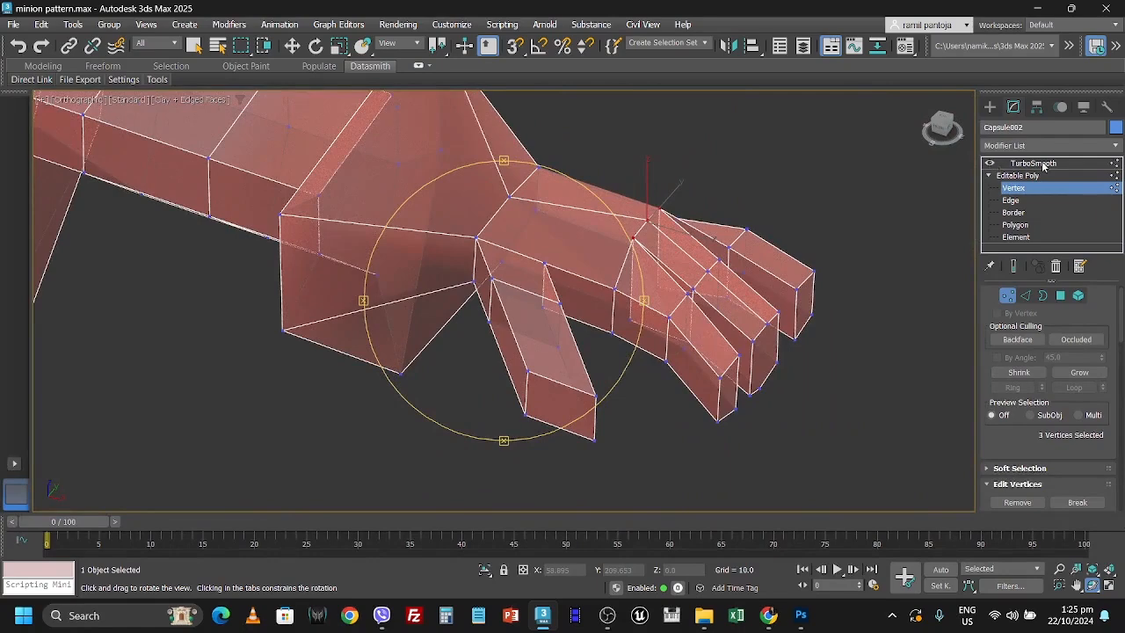
{"action": "left_click", "coordinate": [1043, 163]}
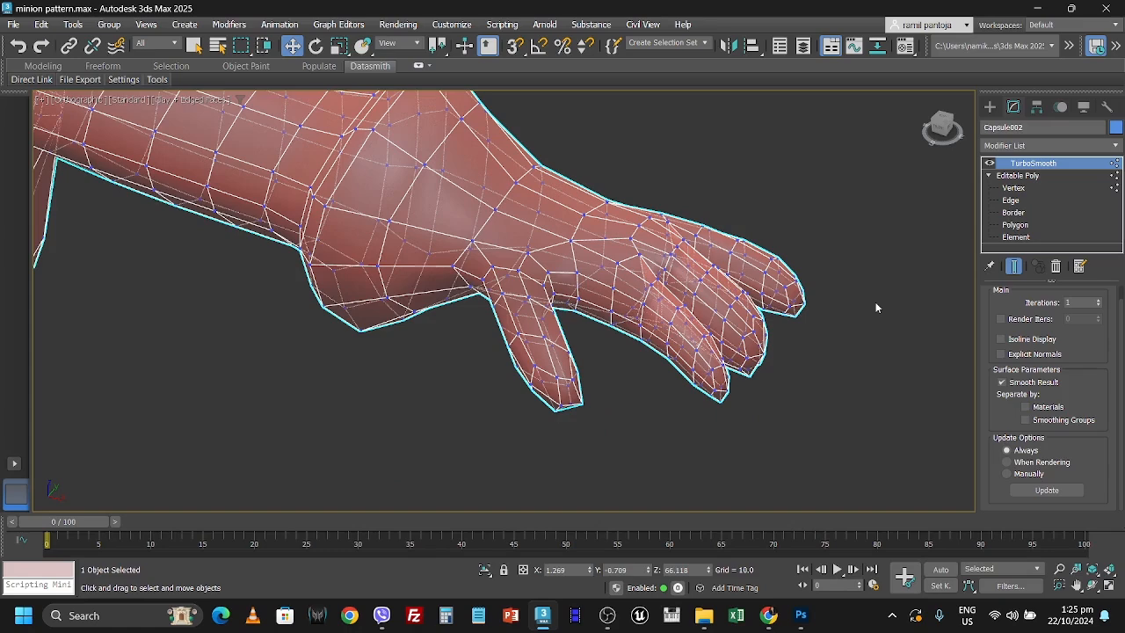
{"action": "left_click", "coordinate": [1076, 586]}
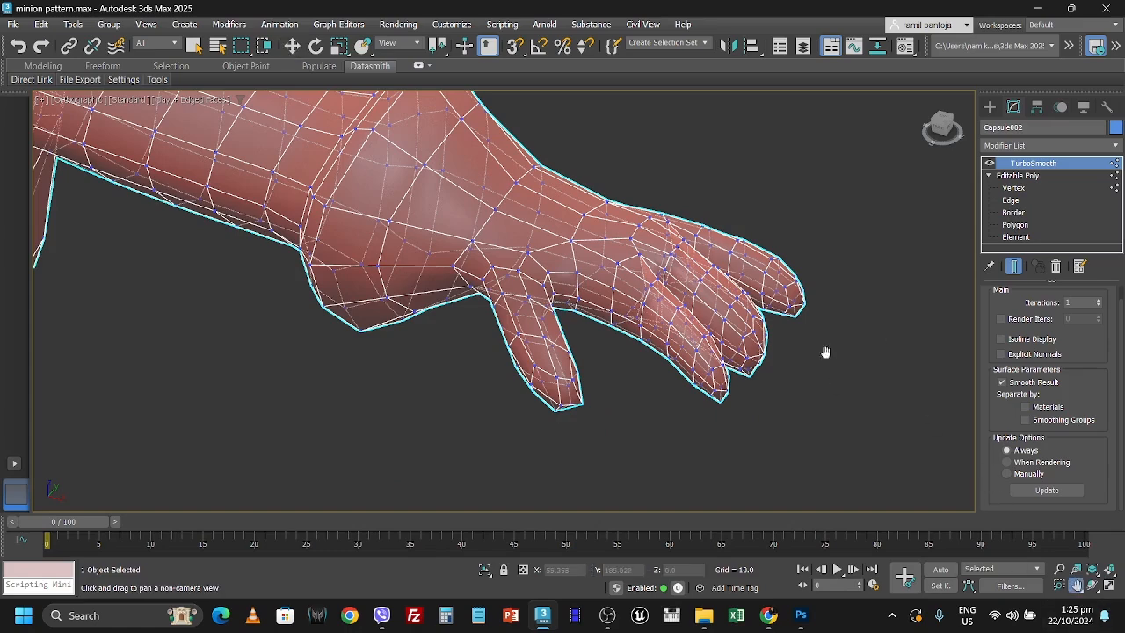
{"action": "left_click_drag", "start_coordinate": [826, 349], "coordinate": [814, 426]}
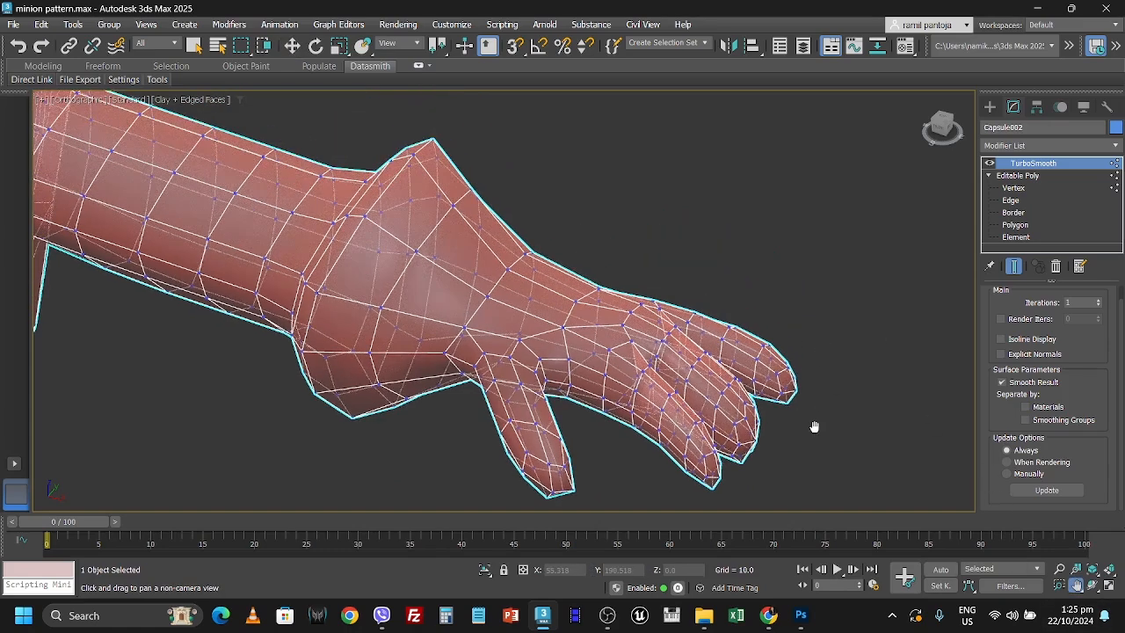
{"action": "left_click", "coordinate": [990, 164]}
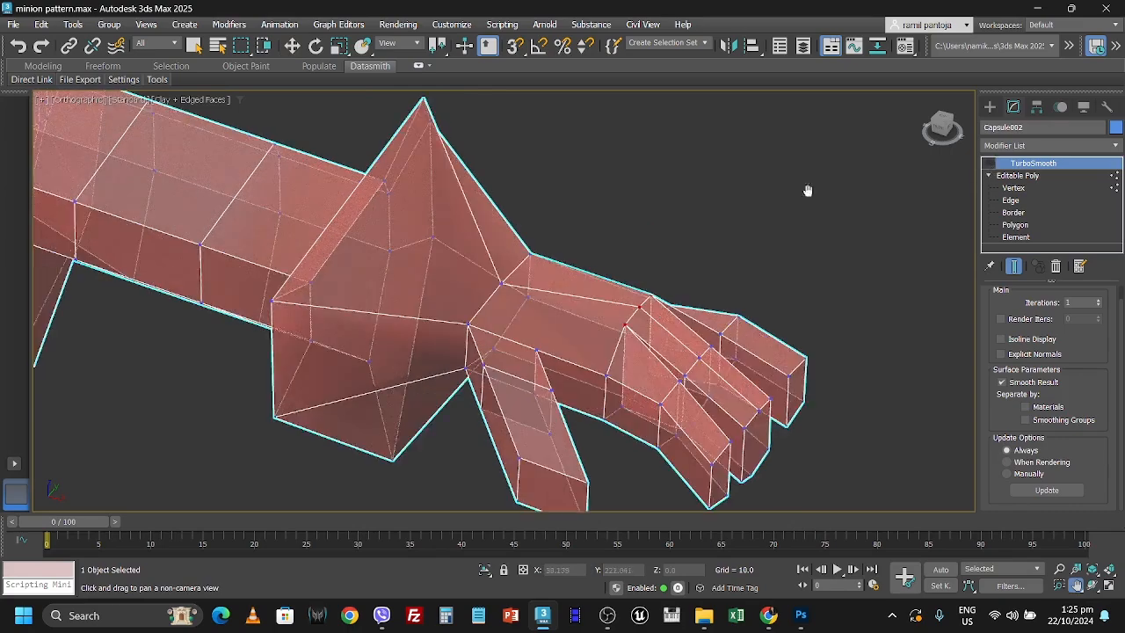
{"action": "scroll", "coordinate": [719, 205], "scroll_direction": "down", "scroll_amount": 2}
{"action": "scroll", "coordinate": [698, 250], "scroll_direction": "up", "scroll_amount": 2}
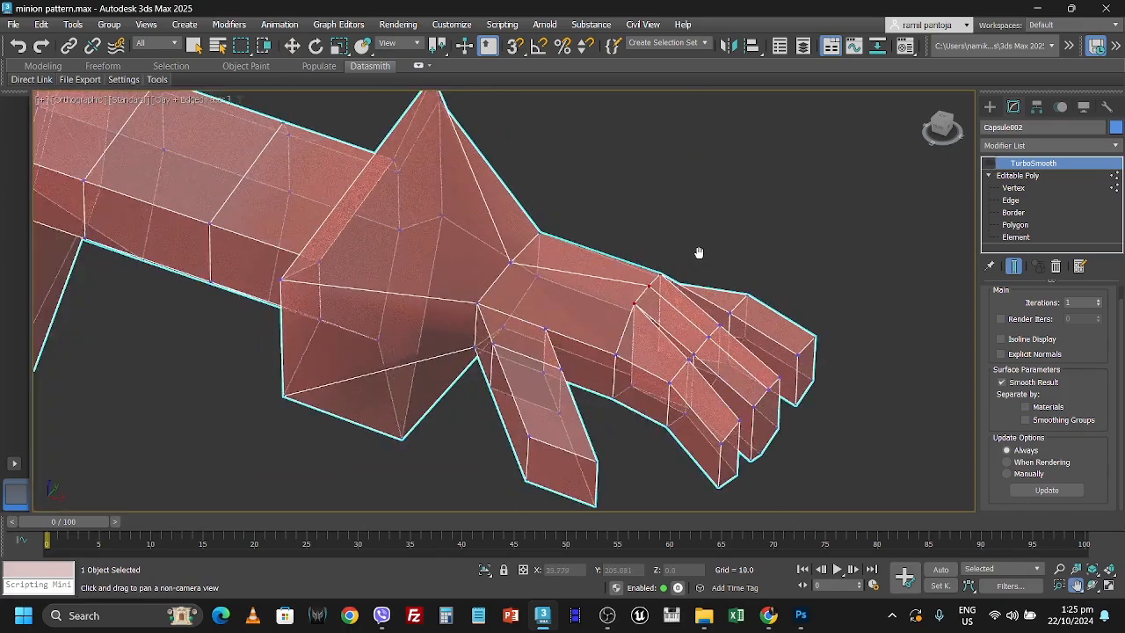
Chamfer the edge loop around the wrist, including the vertical edge beside the thumb, by 1.514 with 1 segment
{"action": "left_click", "coordinate": [1012, 201]}
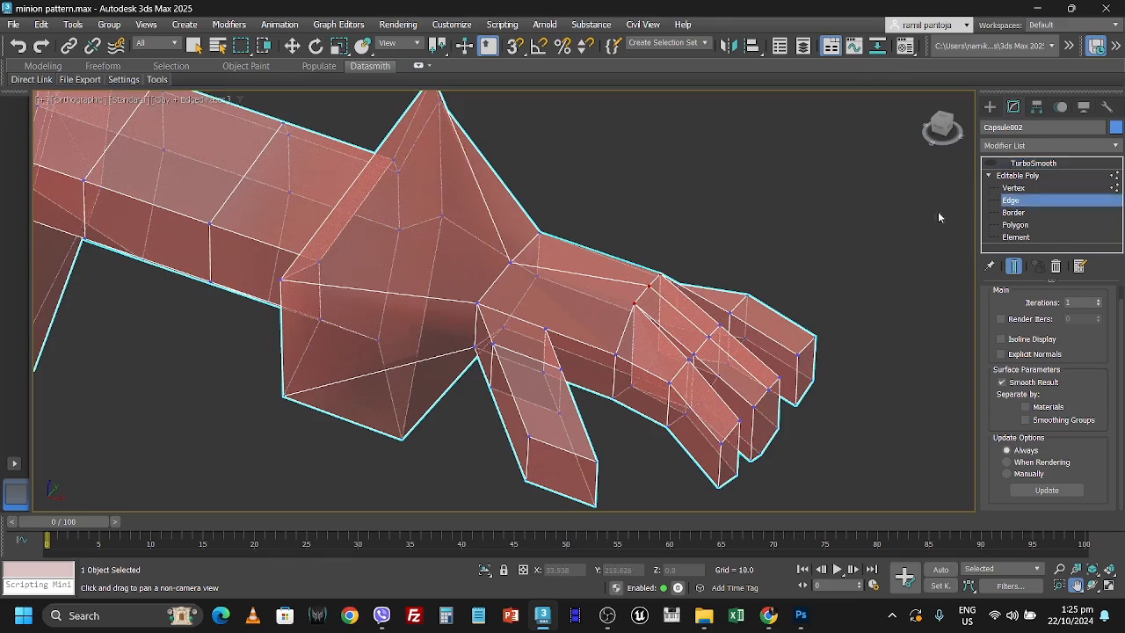
{"action": "left_click", "coordinate": [493, 283]}
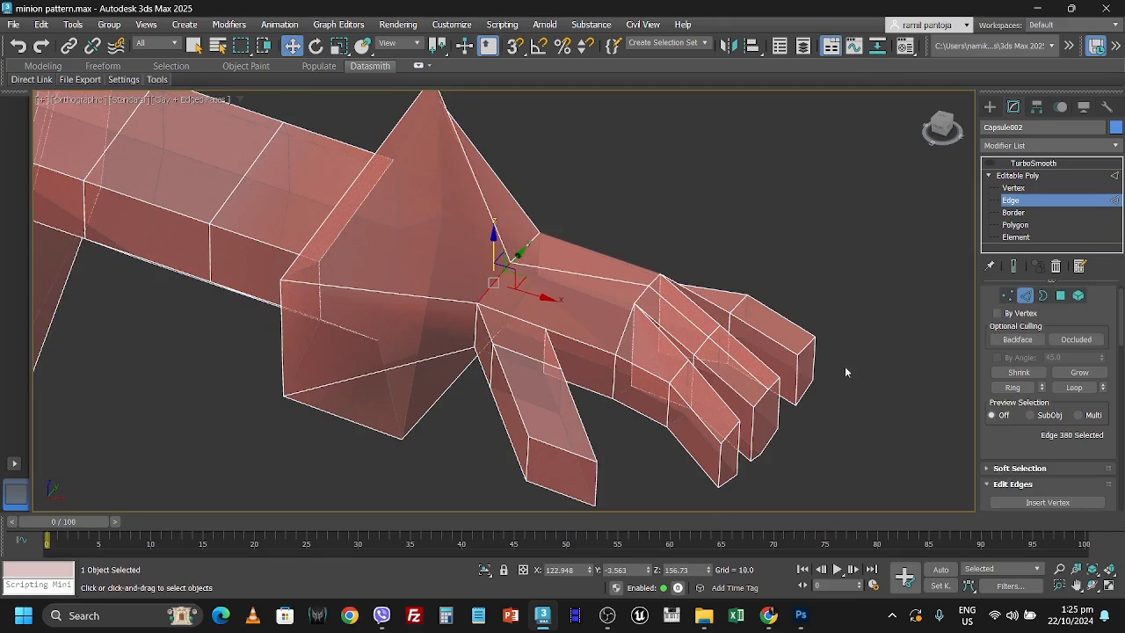
{"action": "left_click", "coordinate": [1075, 387]}
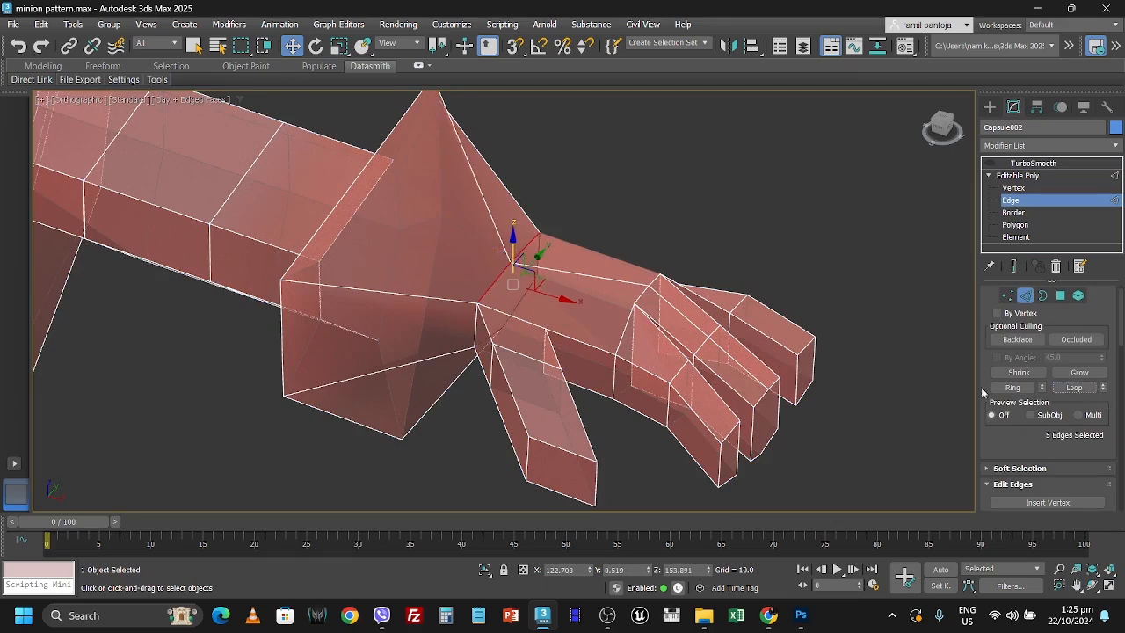
{"action": "left_click", "coordinate": [1091, 585]}
{"action": "mouse_move", "coordinate": [504, 163]}
{"action": "left_mouse_down"}
{"action": "mouse_move", "coordinate": [503, 113]}
{"action": "mouse_move", "coordinate": [473, 86]}
{"action": "mouse_move", "coordinate": [524, 118]}
{"action": "mouse_move", "coordinate": [505, 161]}
{"action": "left_mouse_up"}
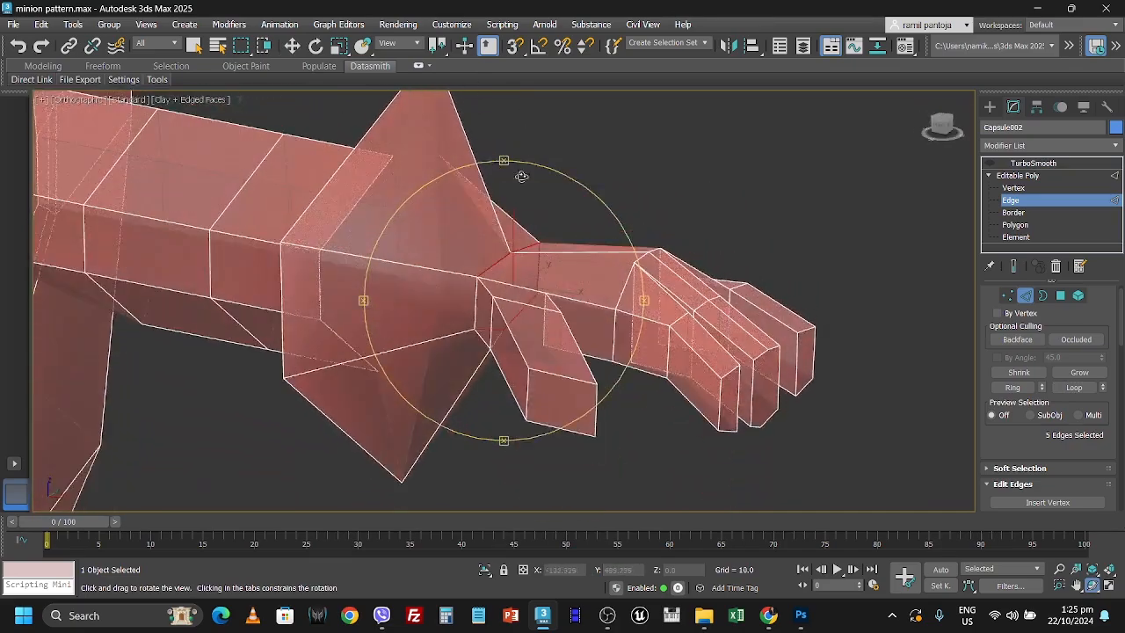
{"action": "key", "text": "w"}
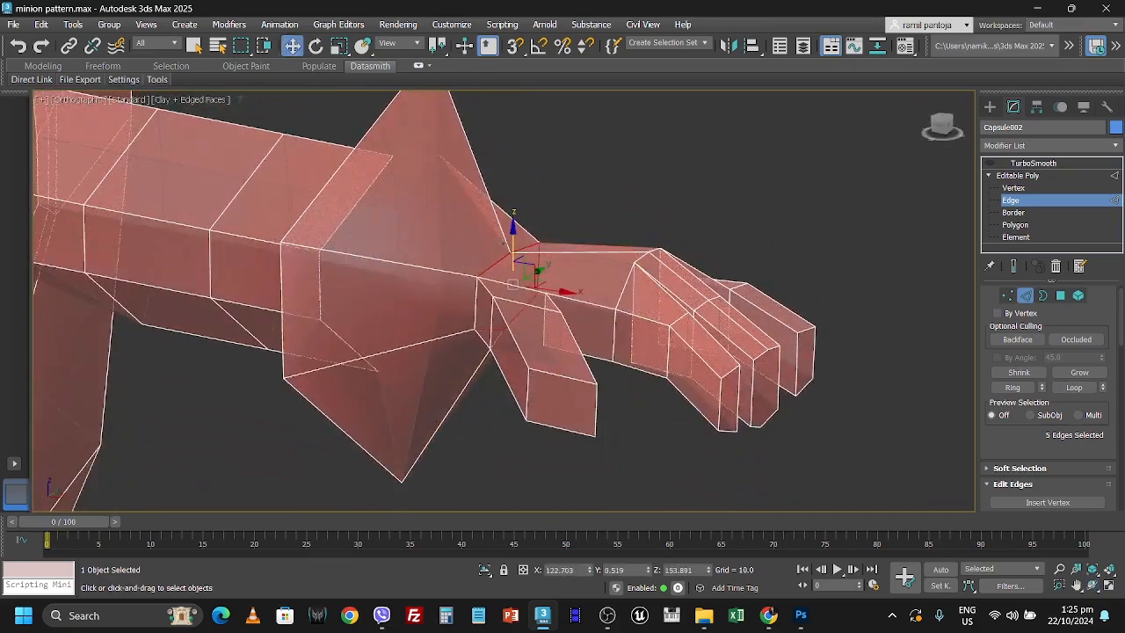
{"action": "left_click", "coordinate": [475, 313], "text": "ctrl"}
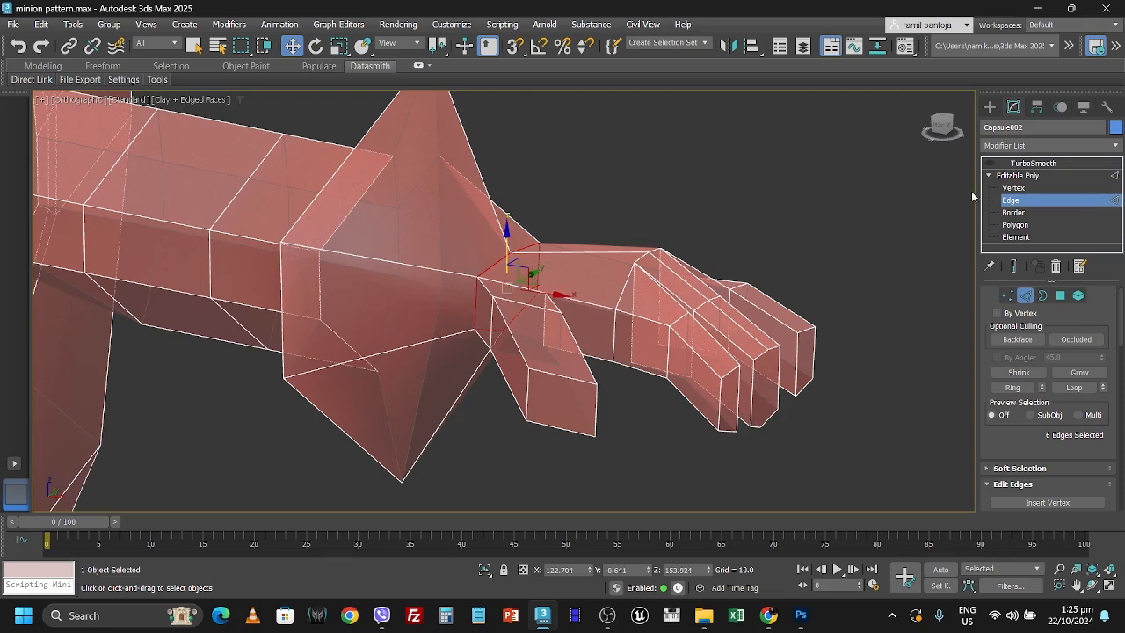
{"action": "right_click", "coordinate": [475, 312]}
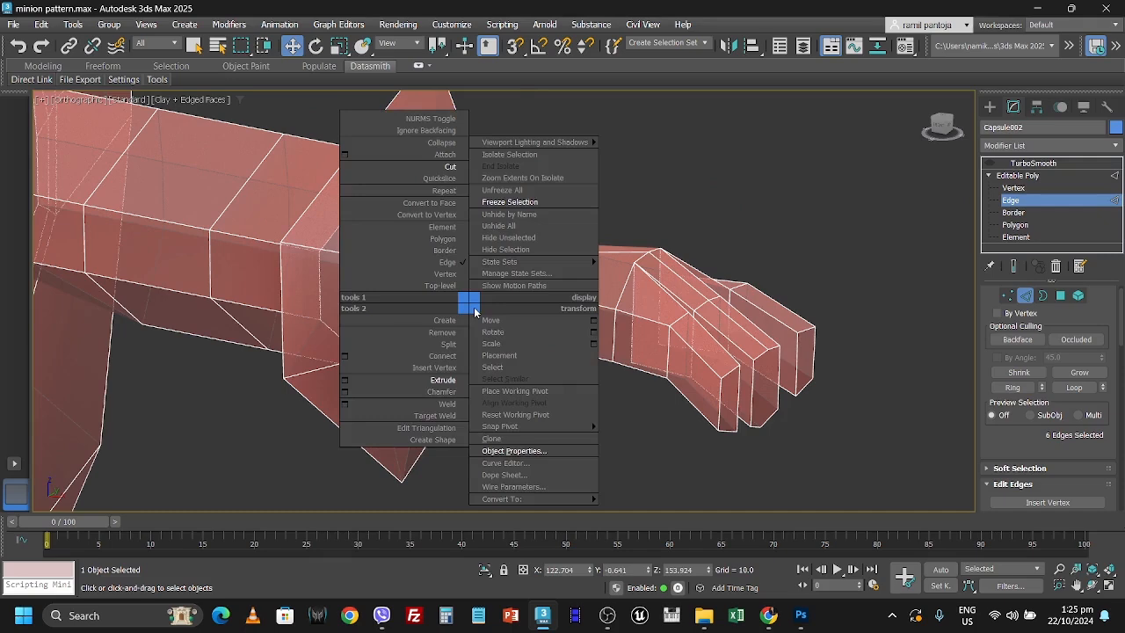
{"action": "left_click", "coordinate": [344, 393]}
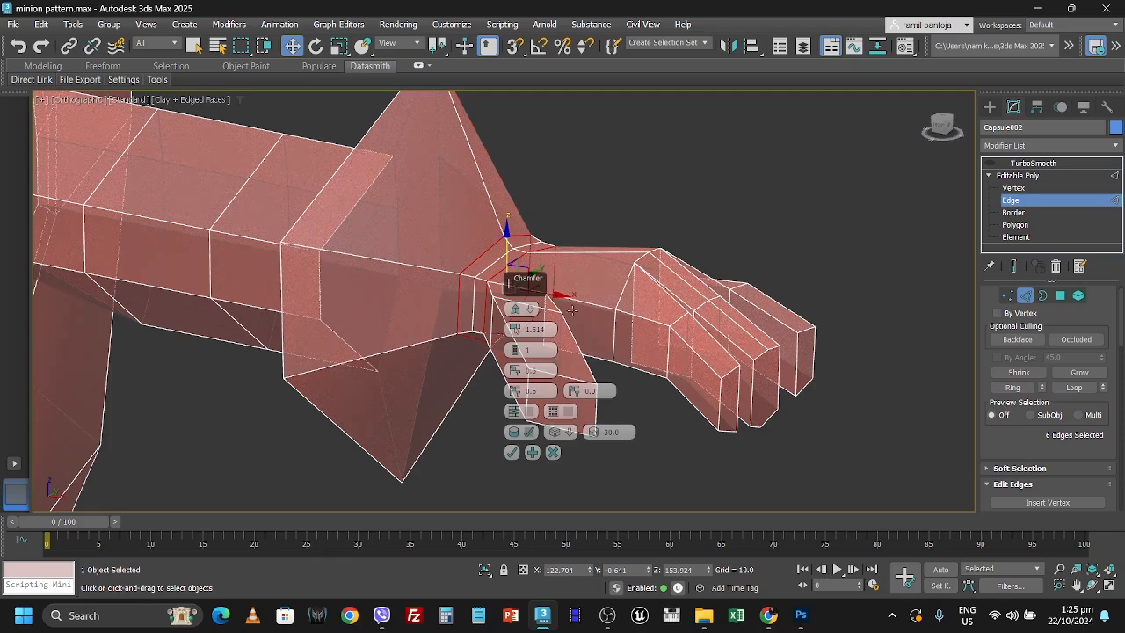
{"action": "left_click", "coordinate": [511, 454]}
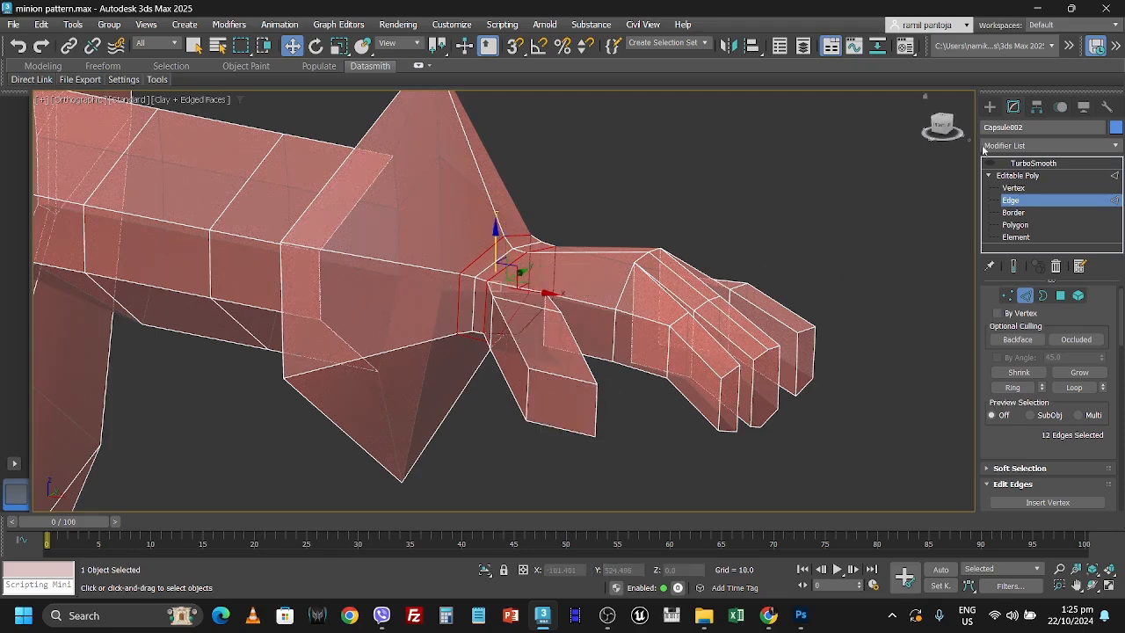
Check the chamfered wrist with TurboSmooth enabled, switch the smoothing off and inspect the hand from above
{"action": "left_click", "coordinate": [1030, 163]}
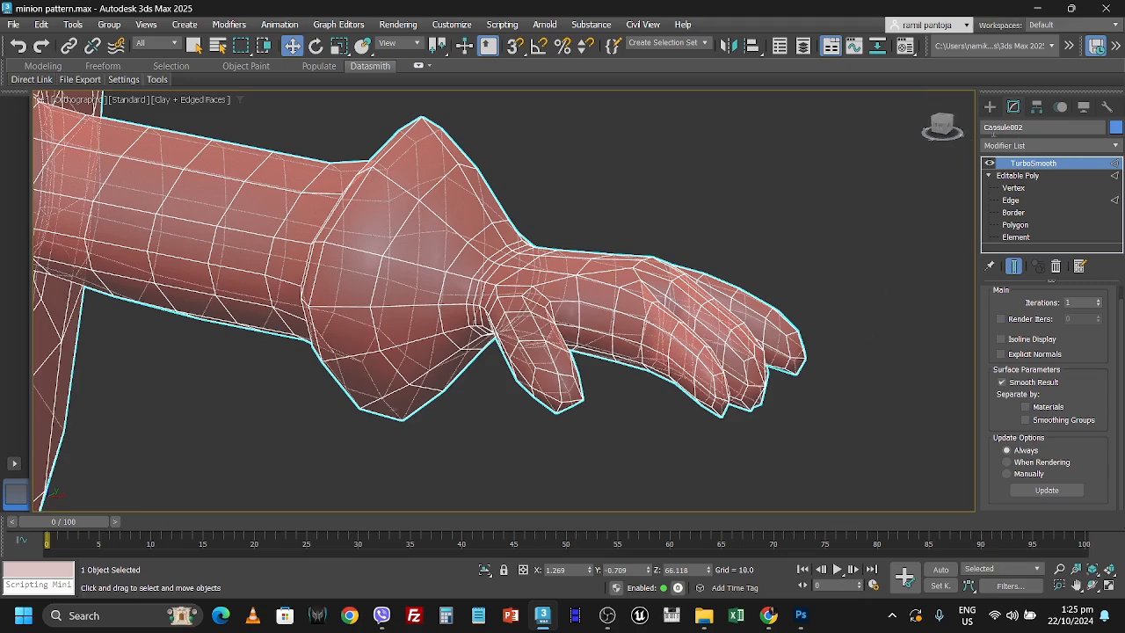
{"action": "left_click", "coordinate": [989, 164]}
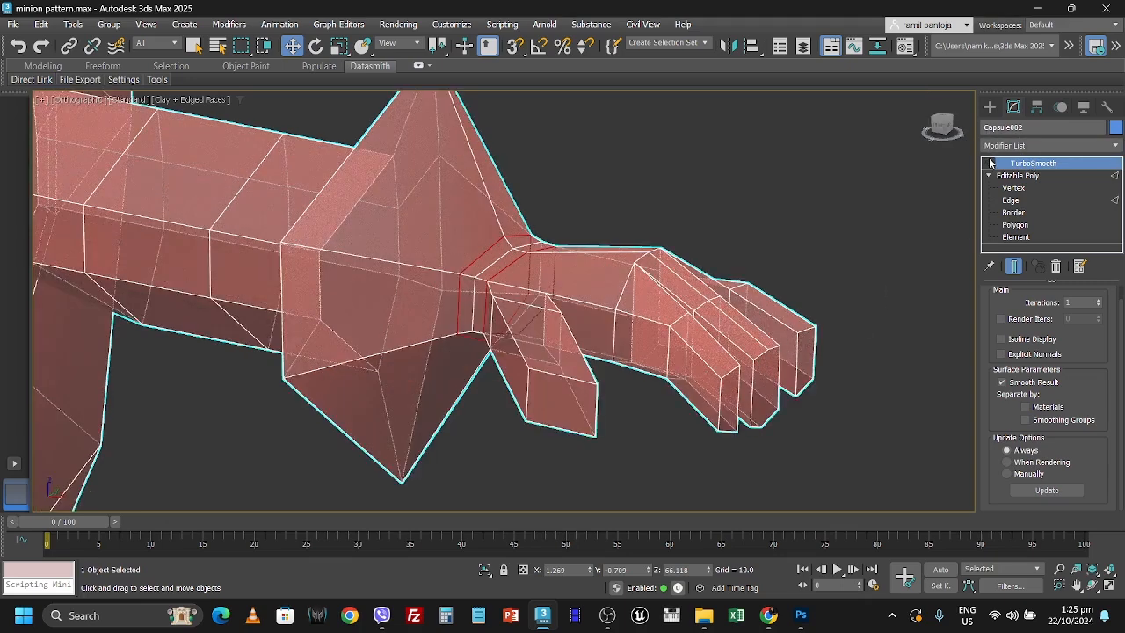
{"action": "left_click", "coordinate": [1092, 584]}
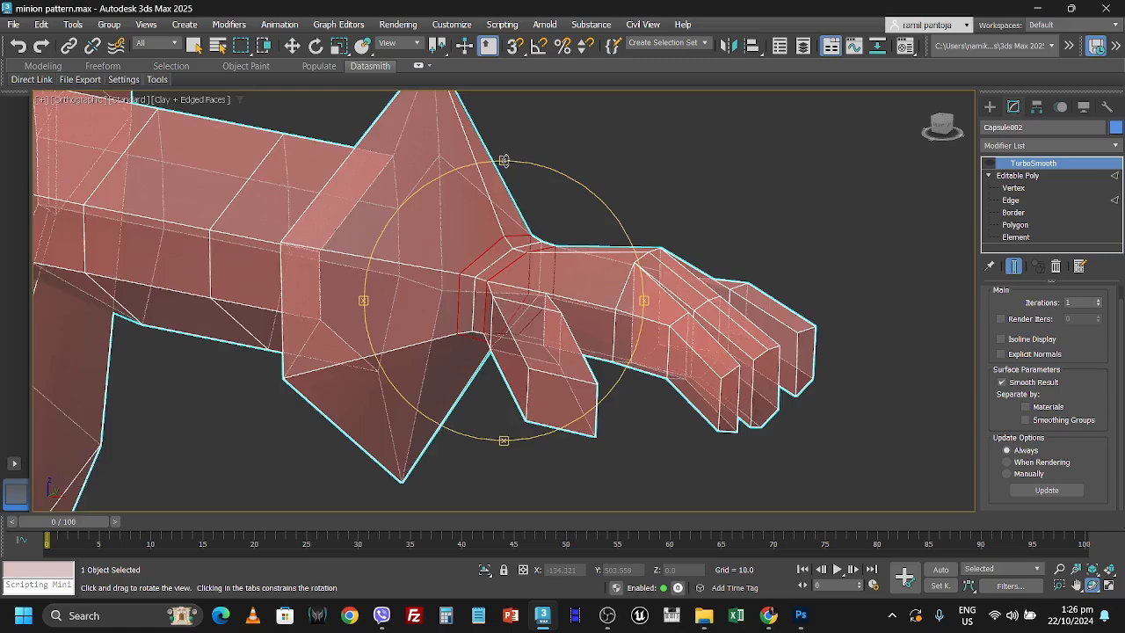
{"action": "left_click_drag", "start_coordinate": [503, 161], "coordinate": [515, 212]}
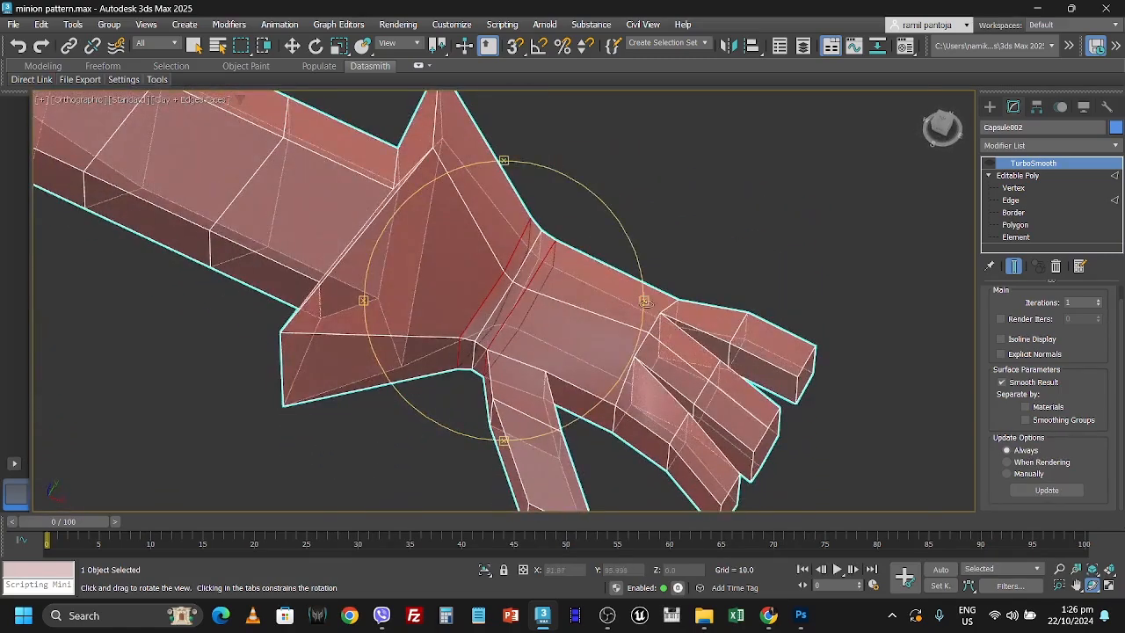
{"action": "left_click_drag", "start_coordinate": [644, 301], "coordinate": [648, 377]}
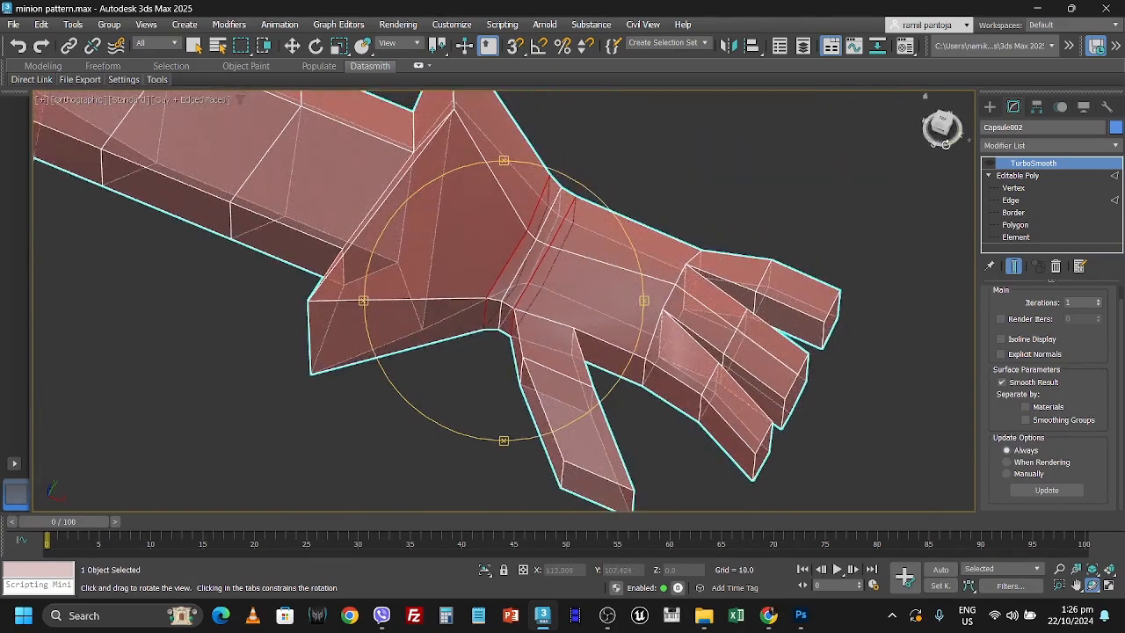
In the front view, move the glove cuff's uppermost vertex toward the body to X 110.795
{"action": "right_click", "coordinate": [946, 144]}
{"action": "left_click", "coordinate": [955, 153]}
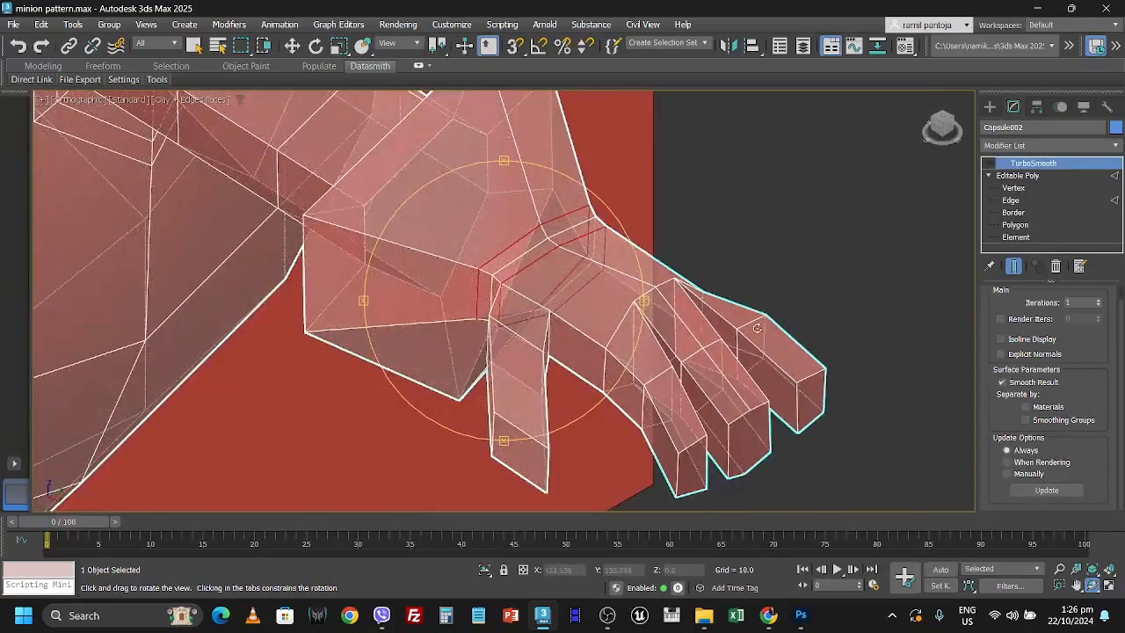
{"action": "left_click_drag", "start_coordinate": [940, 136], "coordinate": [950, 132]}
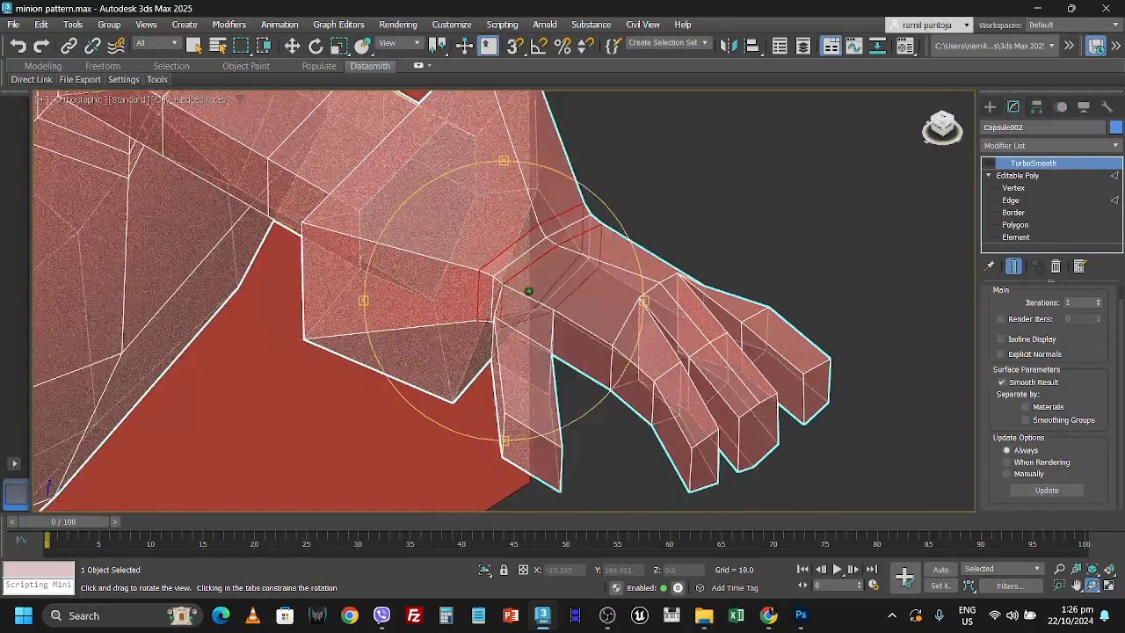
{"action": "mouse_move", "coordinate": [529, 290]}
{"action": "middle_mouse_down", "text": "alt"}
{"action": "mouse_move", "coordinate": [588, 268]}
{"action": "mouse_move", "coordinate": [649, 289]}
{"action": "mouse_move", "coordinate": [597, 266]}
{"action": "middle_mouse_up", "text": "alt"}
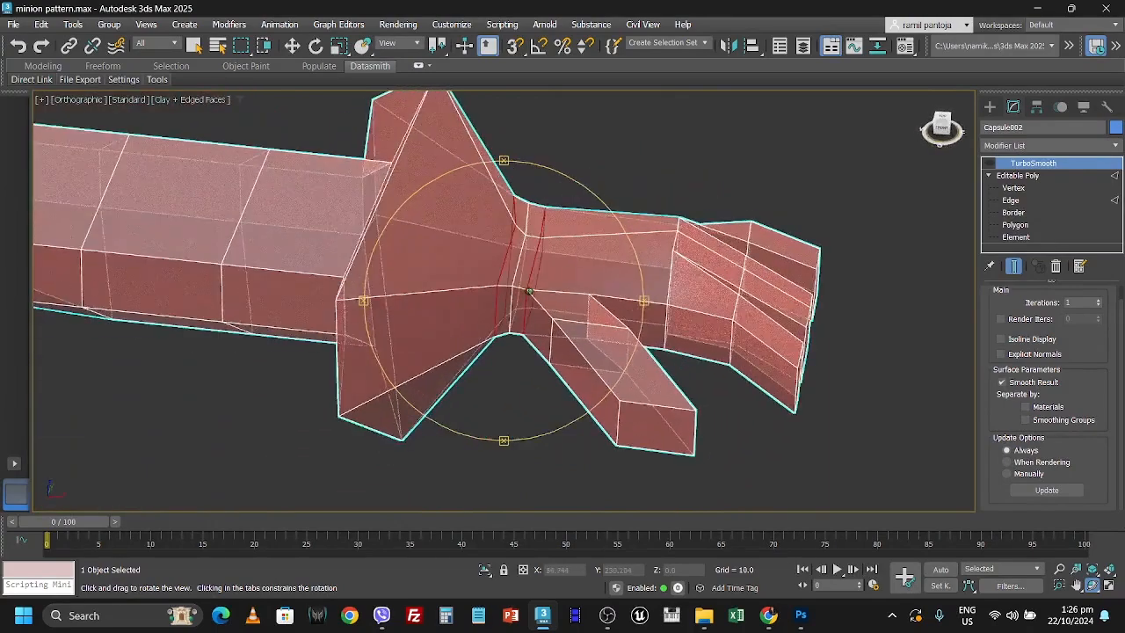
{"action": "right_click", "coordinate": [898, 157]}
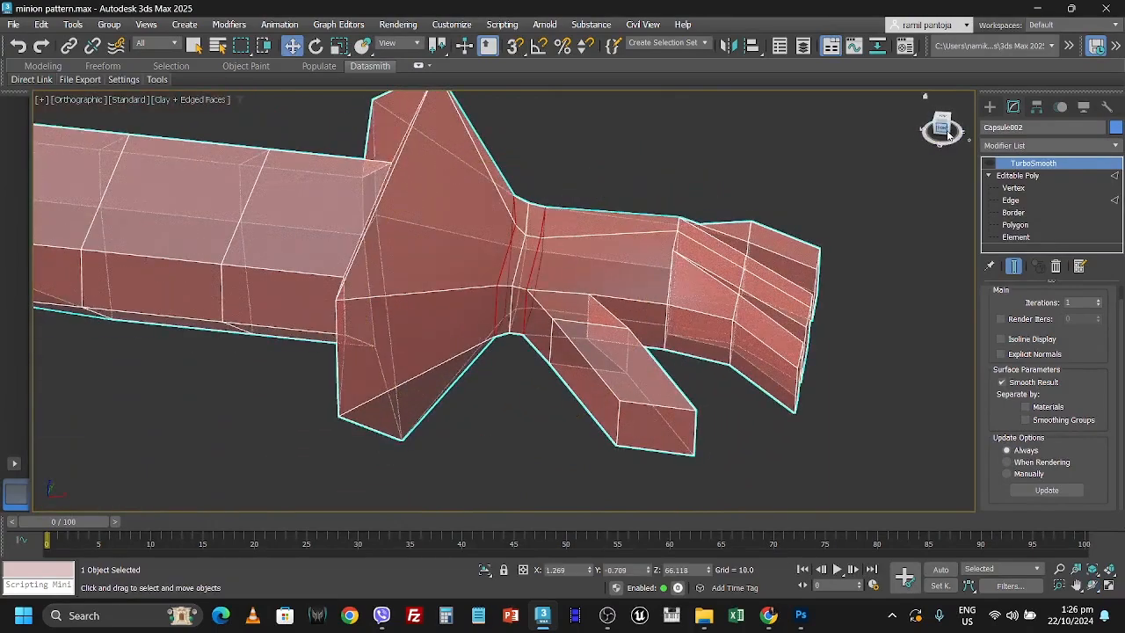
{"action": "left_click", "coordinate": [946, 132]}
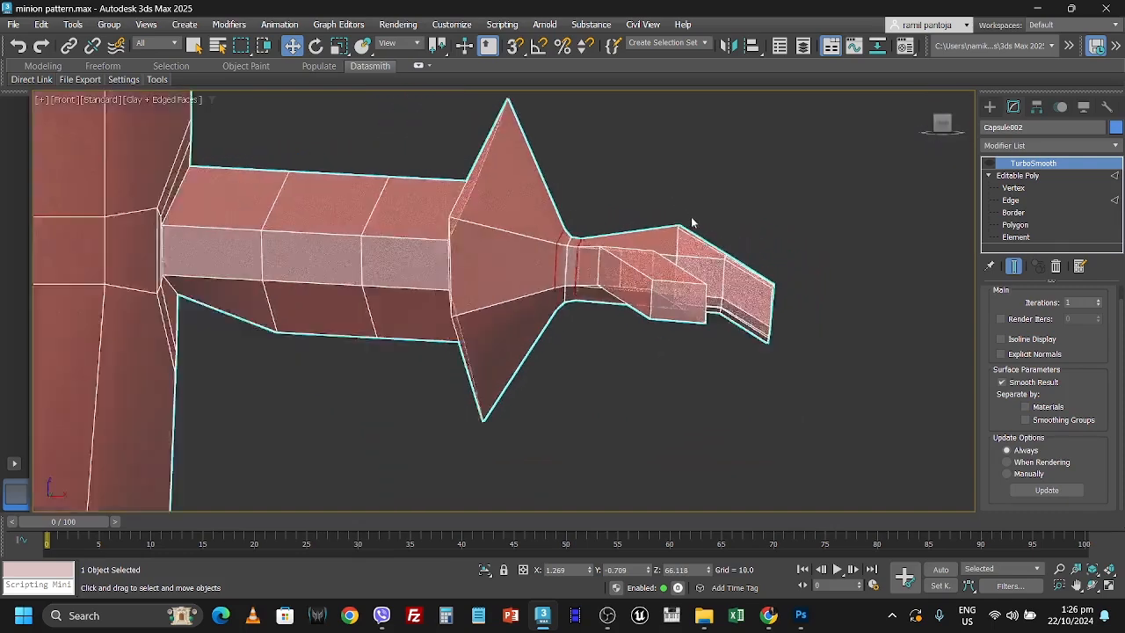
{"action": "scroll", "coordinate": [692, 223], "scroll_direction": "down", "scroll_amount": 2}
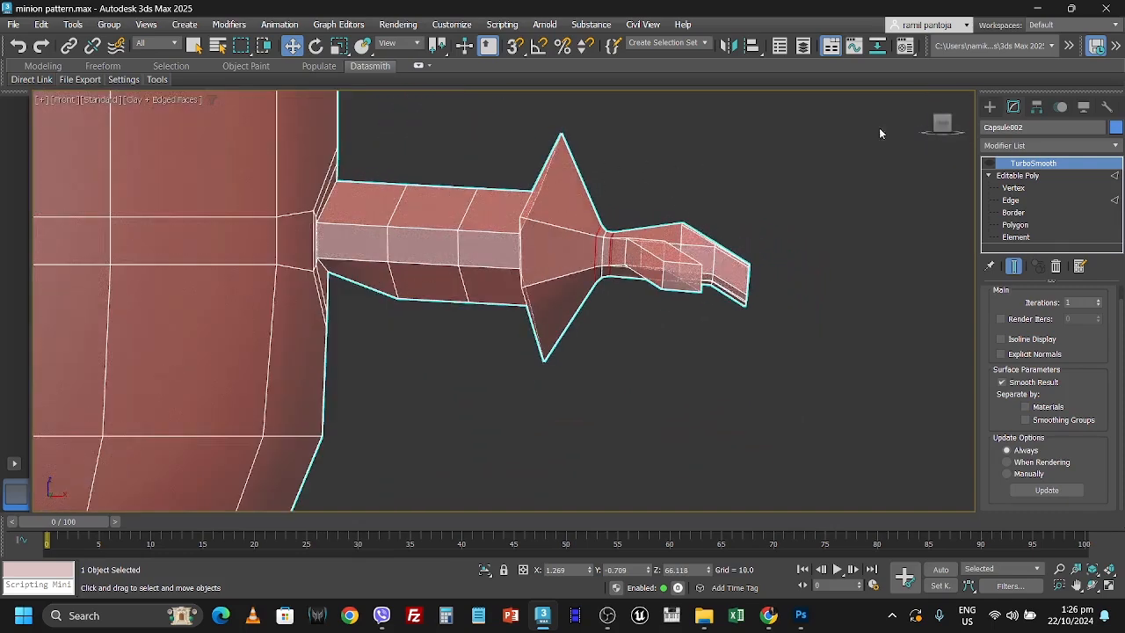
{"action": "left_click", "coordinate": [1013, 188]}
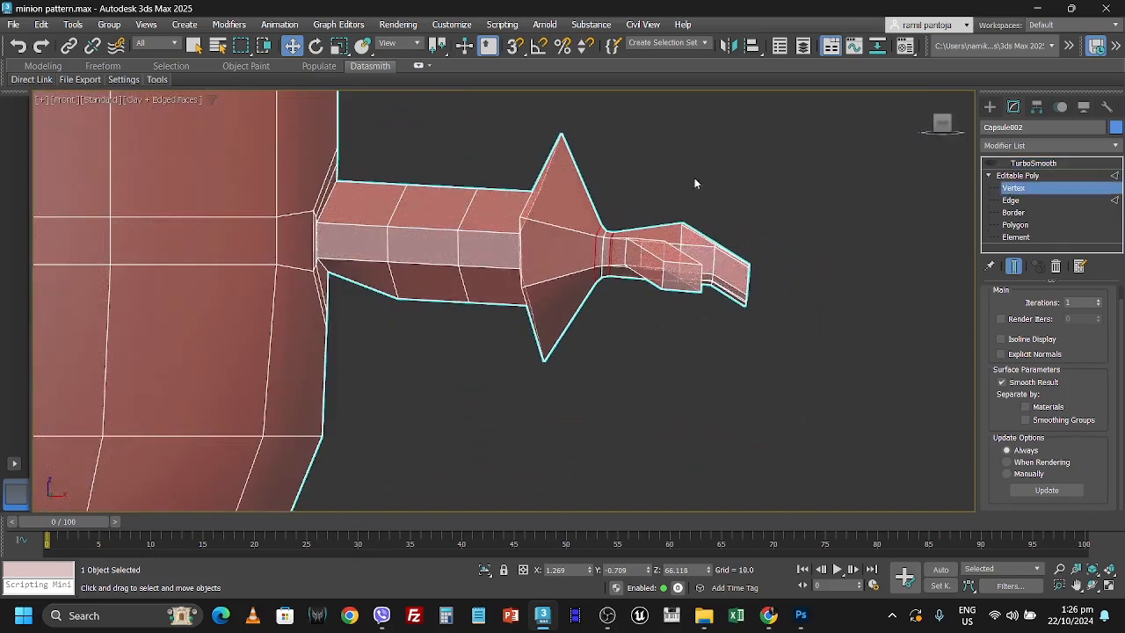
{"action": "left_click", "coordinate": [561, 133]}
{"action": "left_click_drag", "start_coordinate": [611, 135], "coordinate": [583, 133]}
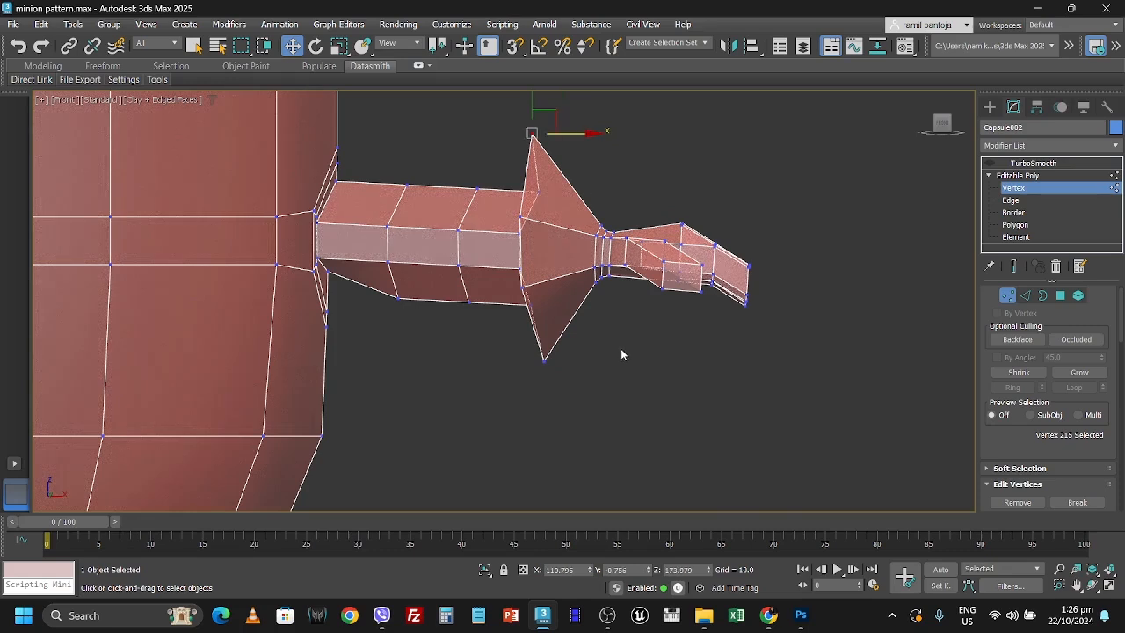
Move the glove cuff's lowest vertex toward the body to X 109.236 and check the cuff with TurboSmooth temporarily enabled
{"action": "left_click_drag", "start_coordinate": [518, 368], "coordinate": [519, 368]}
{"action": "left_click_drag", "start_coordinate": [597, 364], "coordinate": [576, 364]}
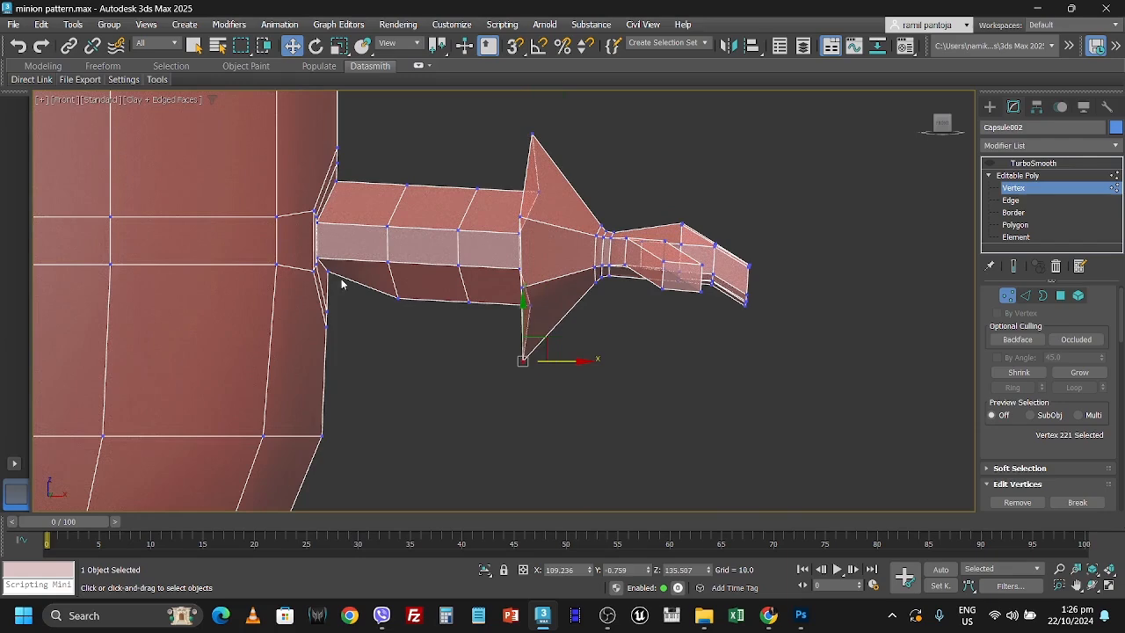
{"action": "left_click", "coordinate": [1007, 165]}
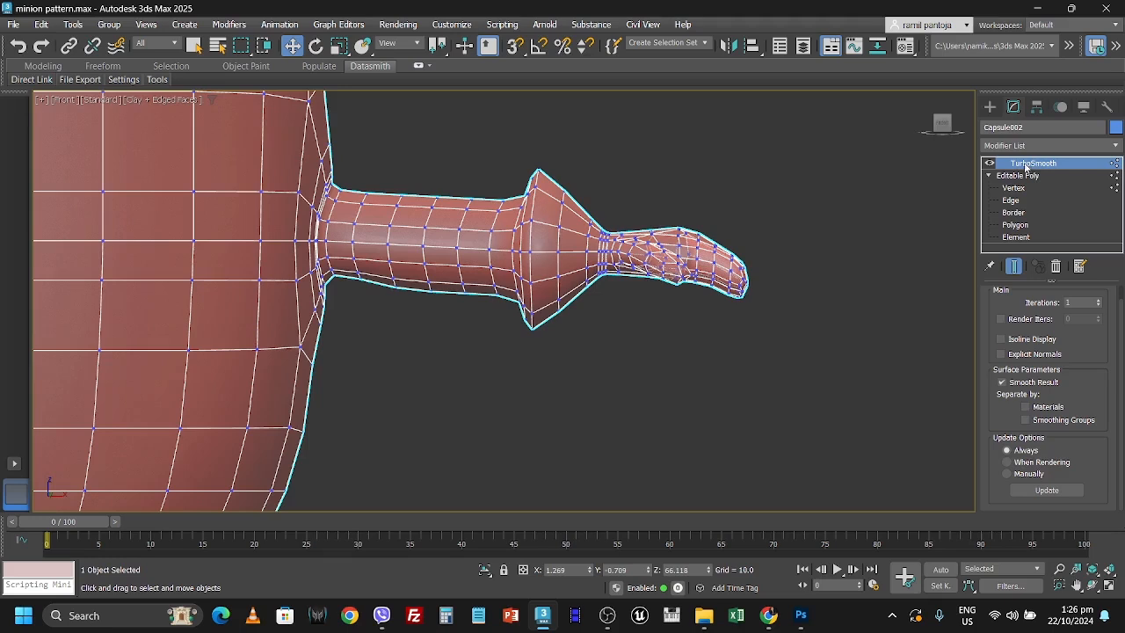
{"action": "left_click", "coordinate": [988, 164]}
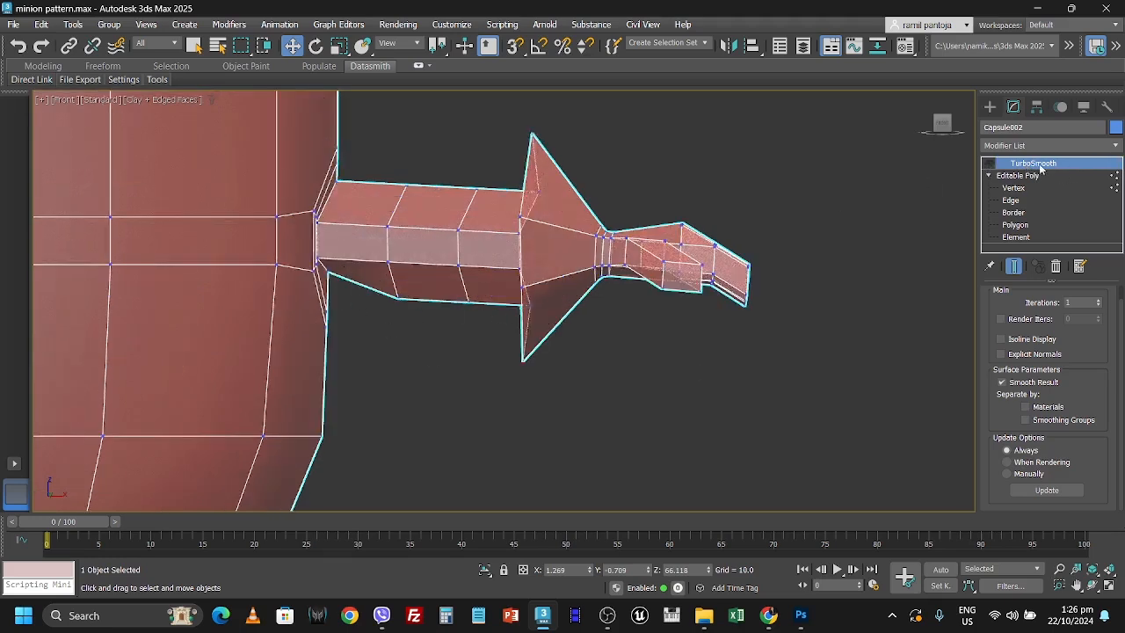
Lower the vertex on the underside of the arm where it meets the body to Z 146.093
{"action": "left_click", "coordinate": [1012, 190]}
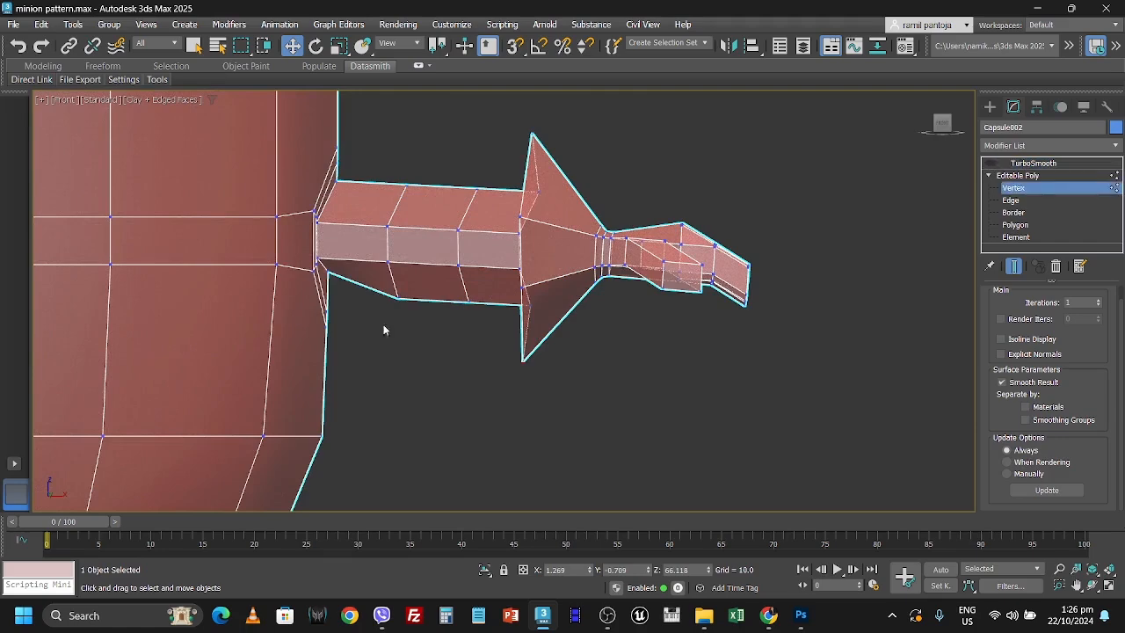
{"action": "left_click", "coordinate": [323, 271]}
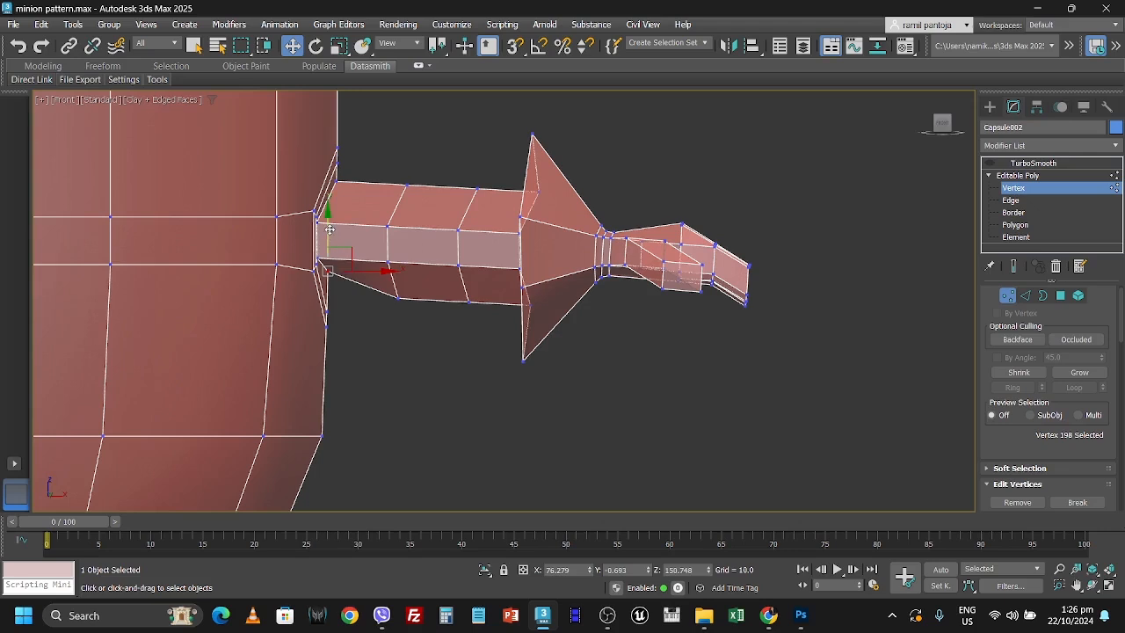
{"action": "left_click_drag", "start_coordinate": [332, 237], "coordinate": [332, 287]}
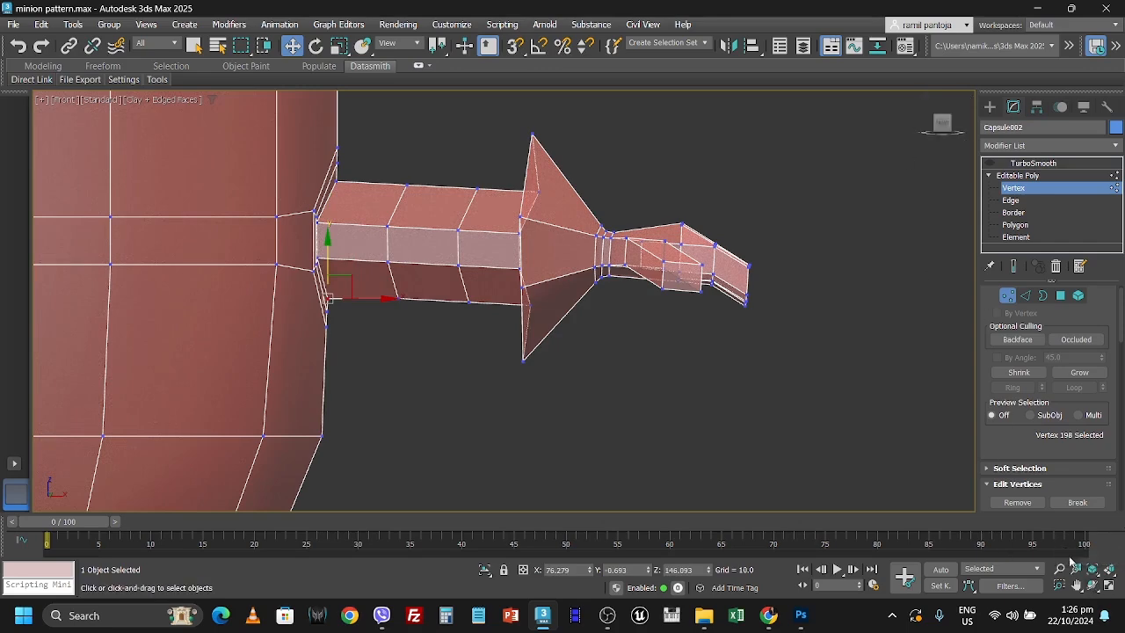
Viewed from above, shift the six-vertex loop of the arm nearest the body sideways to Y 2.484 to start the elbow bend
{"action": "left_click", "coordinate": [1092, 585]}
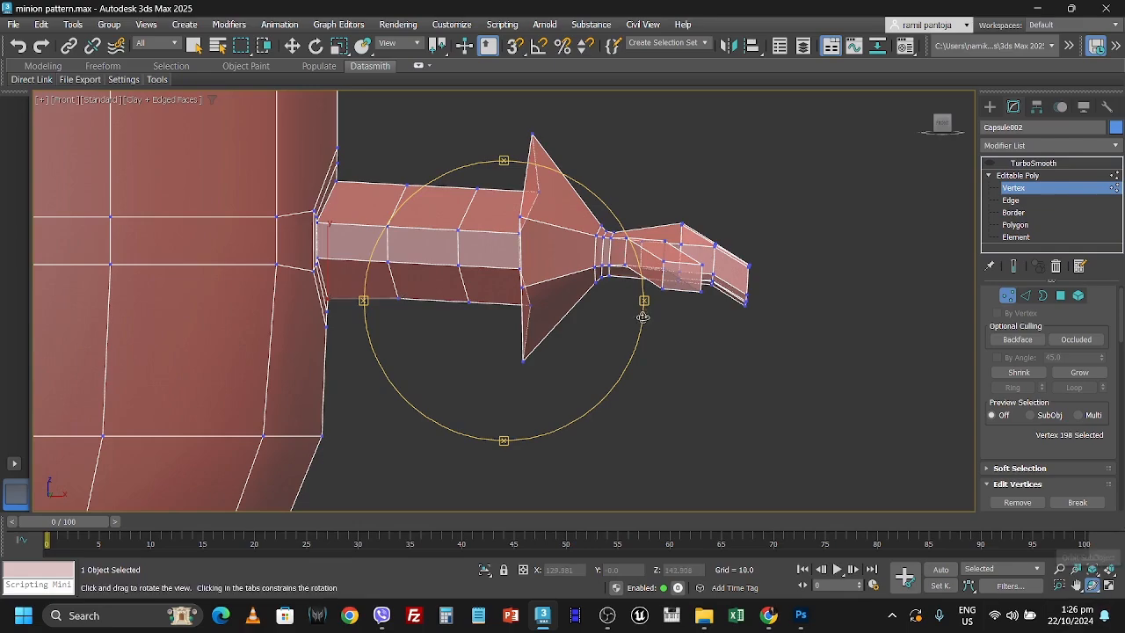
{"action": "left_click_drag", "start_coordinate": [645, 302], "coordinate": [606, 395]}
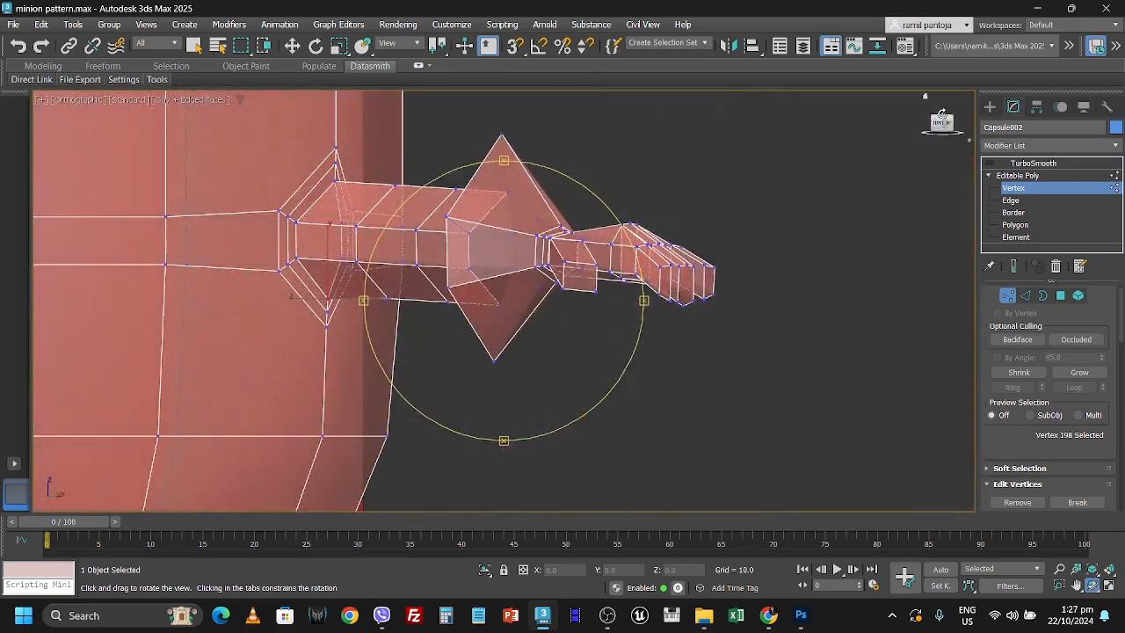
{"action": "key", "text": "w"}
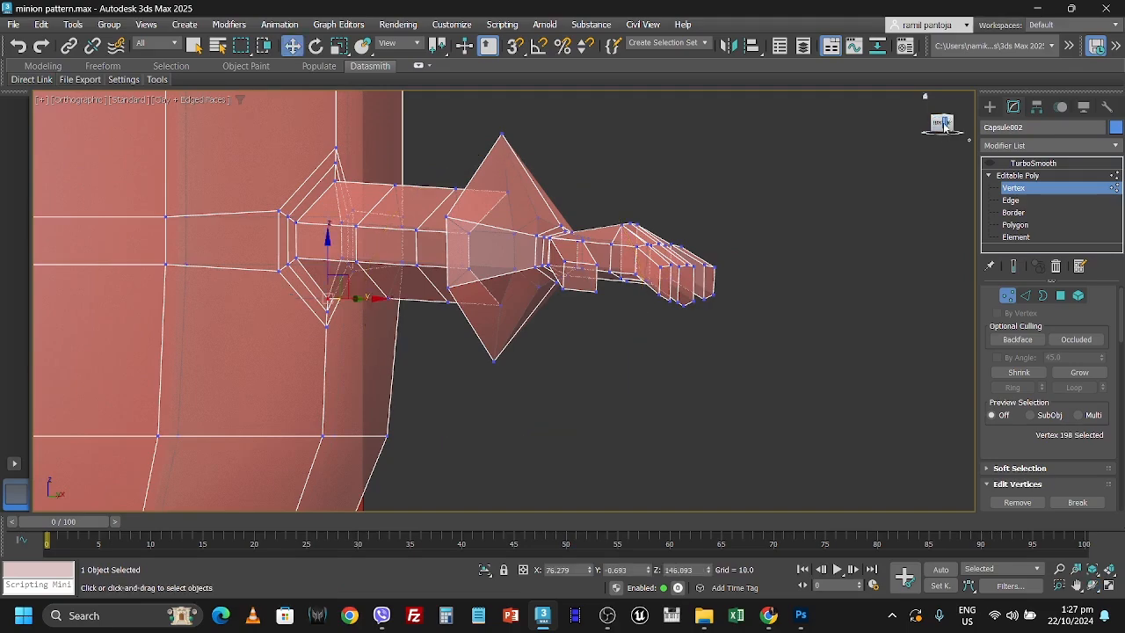
{"action": "left_click", "coordinate": [943, 124]}
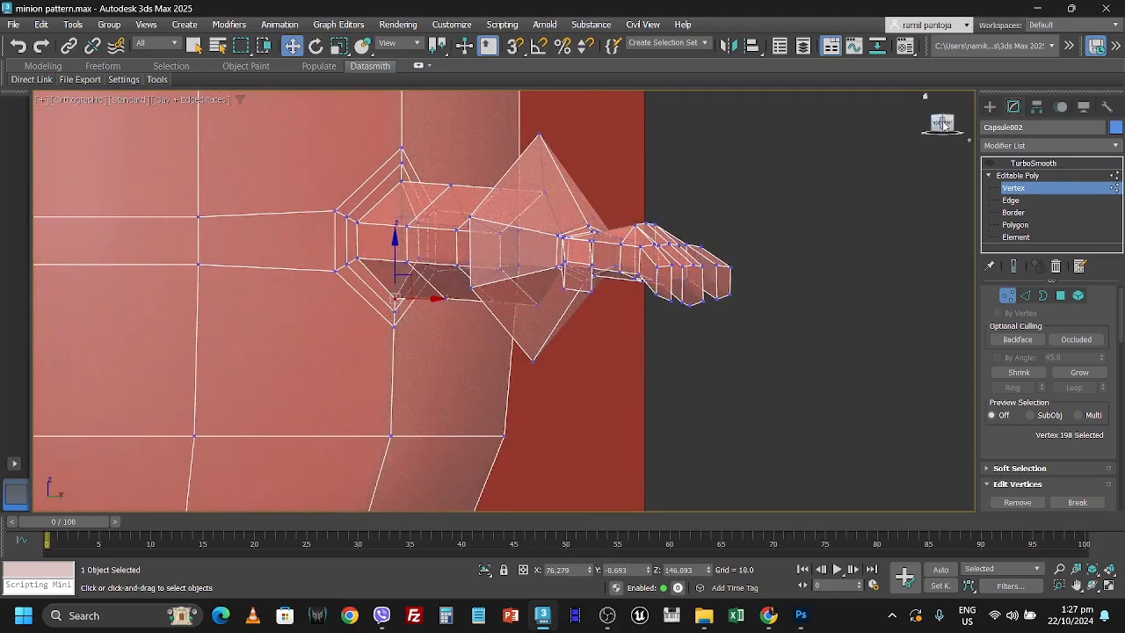
{"action": "left_click", "coordinate": [943, 126]}
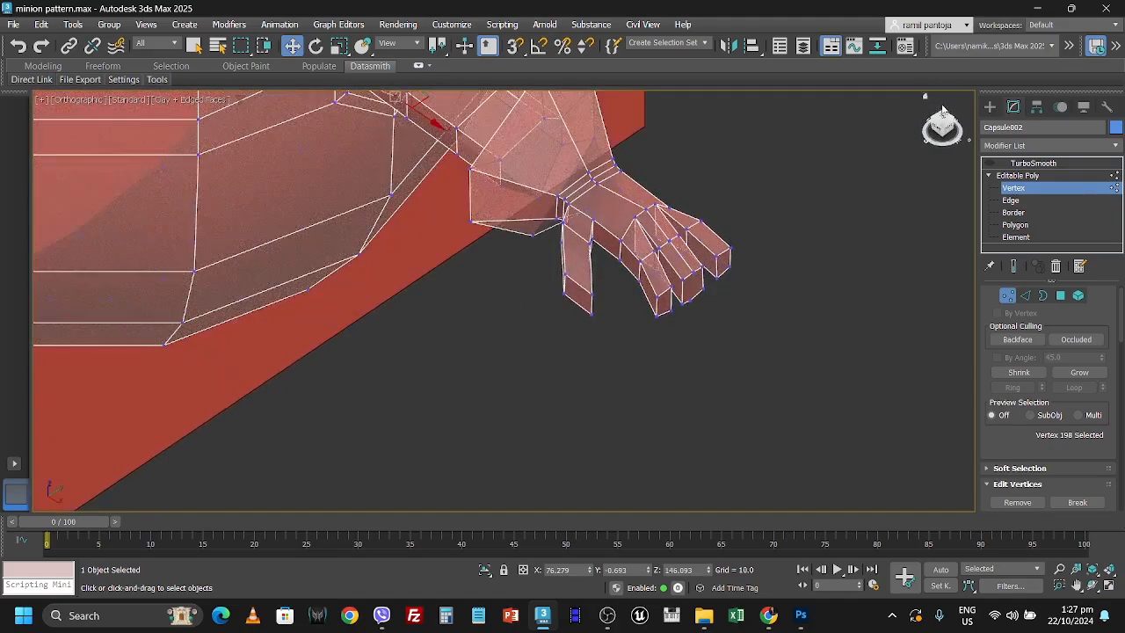
{"action": "left_click", "coordinate": [946, 119]}
{"action": "scroll", "coordinate": [820, 226], "scroll_direction": "down", "scroll_amount": 3}
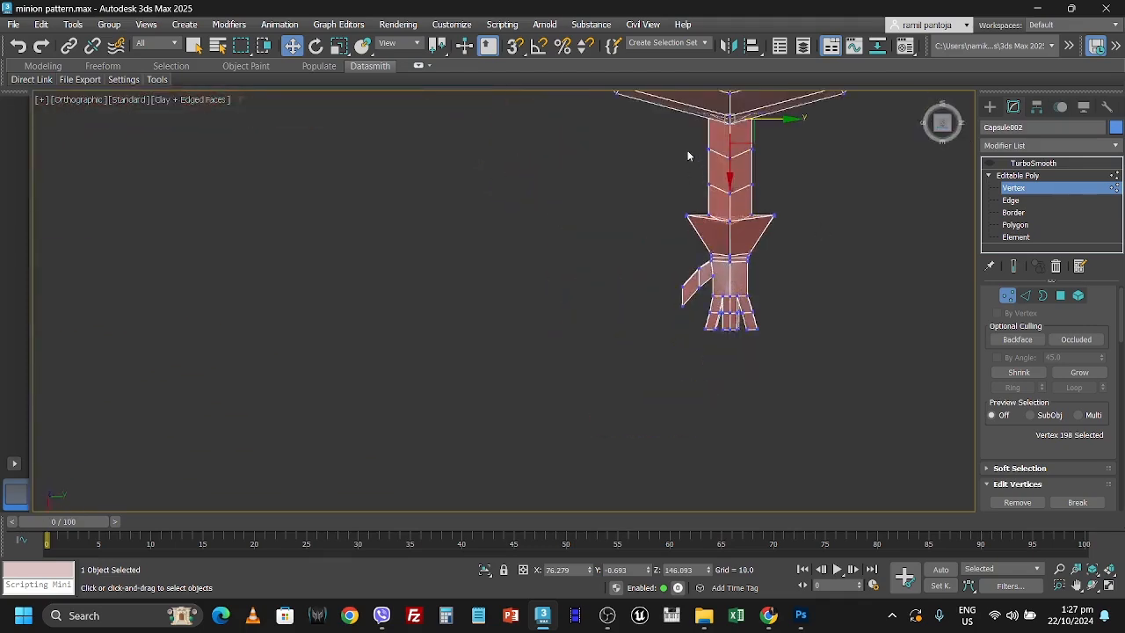
{"action": "left_click_drag", "start_coordinate": [688, 143], "coordinate": [789, 153]}
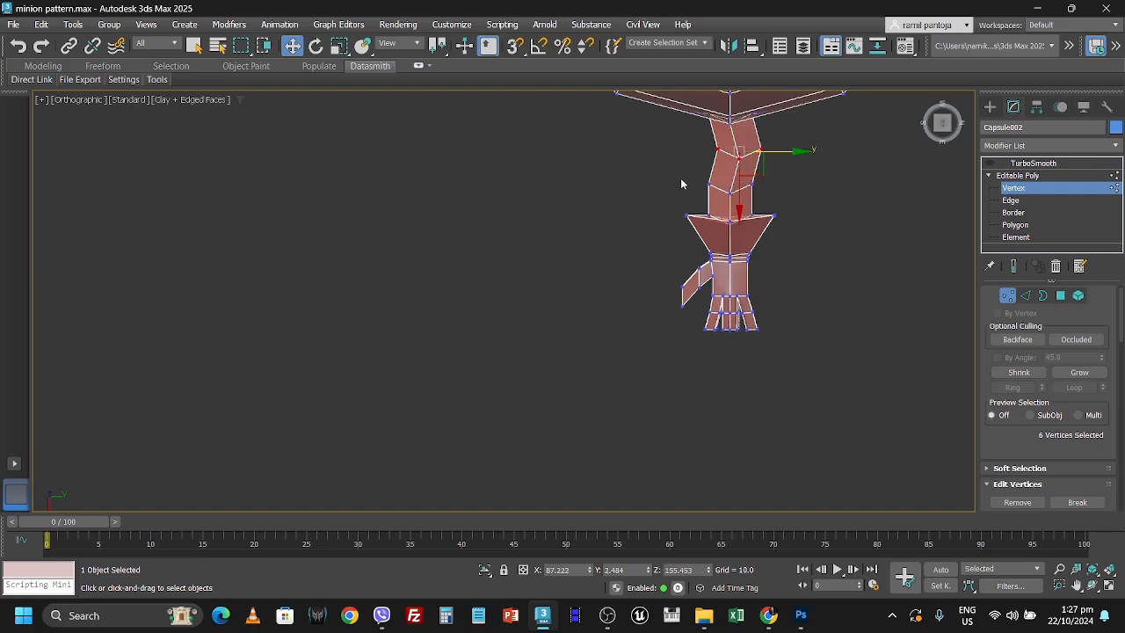
Shift the arm's six-vertex loop nearest the cuff to Y 1.888 and check the bend with TurboSmooth temporarily enabled
{"action": "left_click_drag", "start_coordinate": [752, 199], "coordinate": [793, 184]}
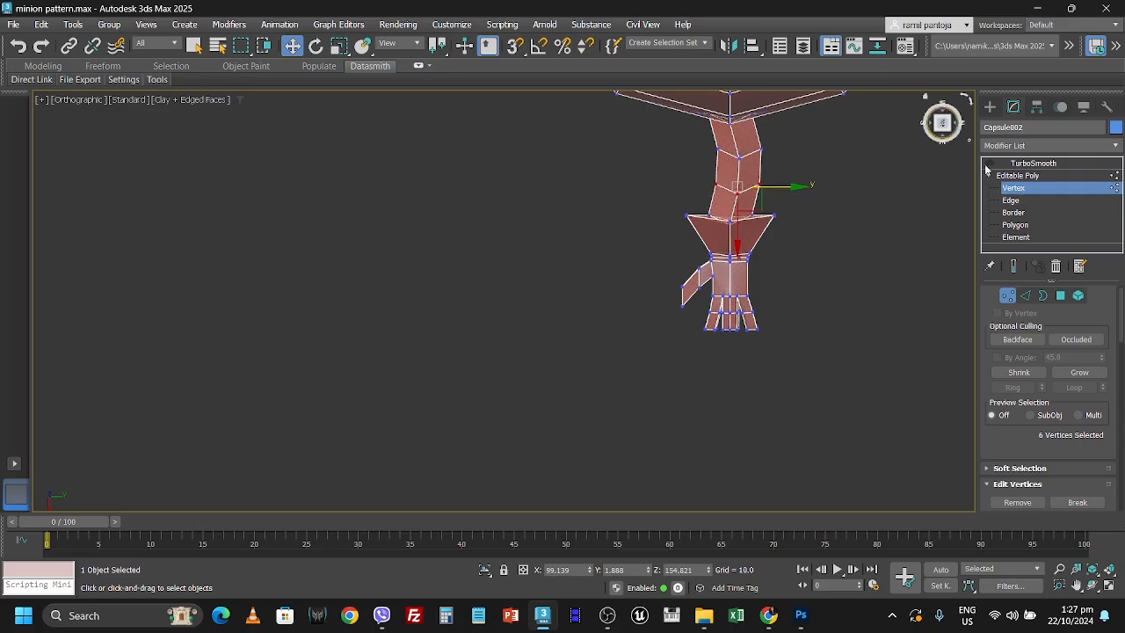
{"action": "left_click", "coordinate": [1024, 164]}
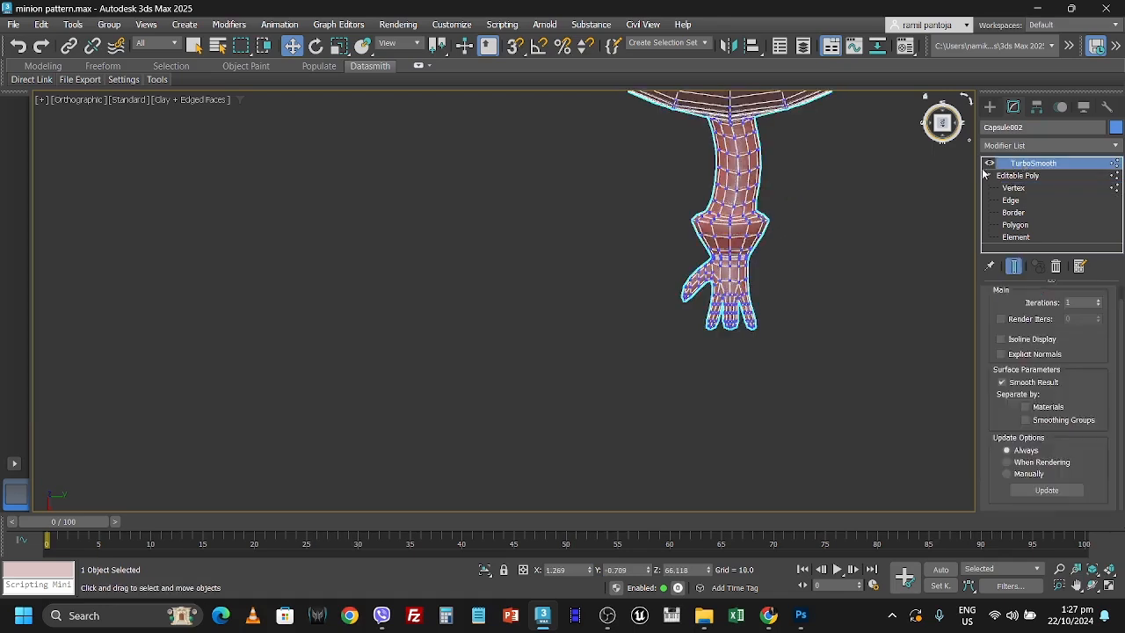
{"action": "left_click", "coordinate": [990, 164]}
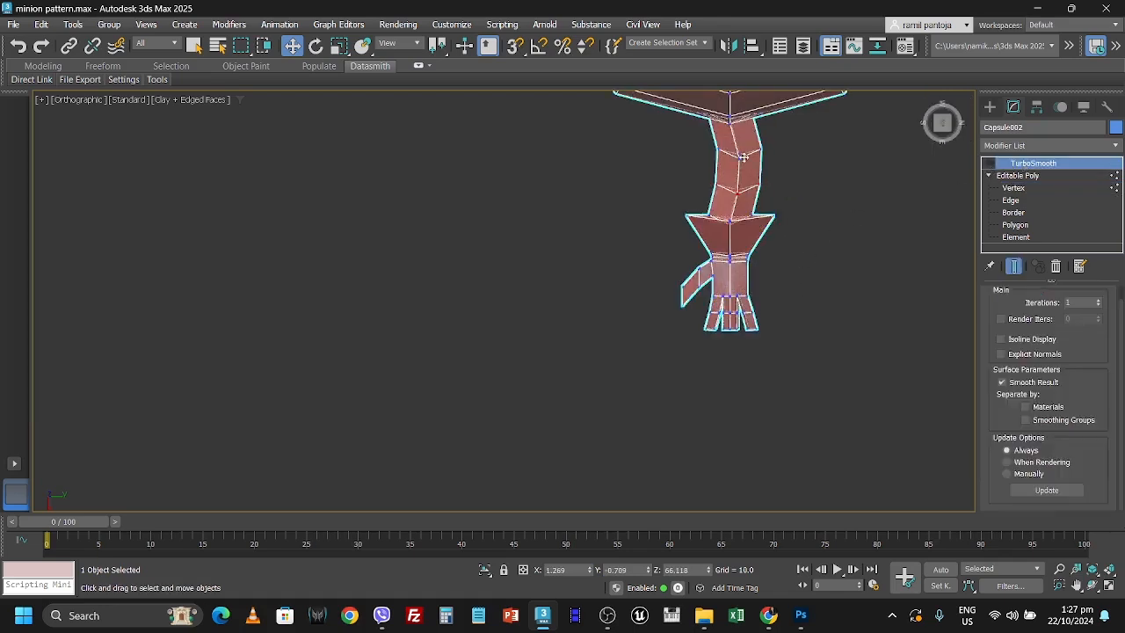
Select the edge loop around the glove cuff's rim and move it toward the body to X 104.93 in the front view
{"action": "scroll", "coordinate": [743, 156], "scroll_direction": "up", "scroll_amount": 5}
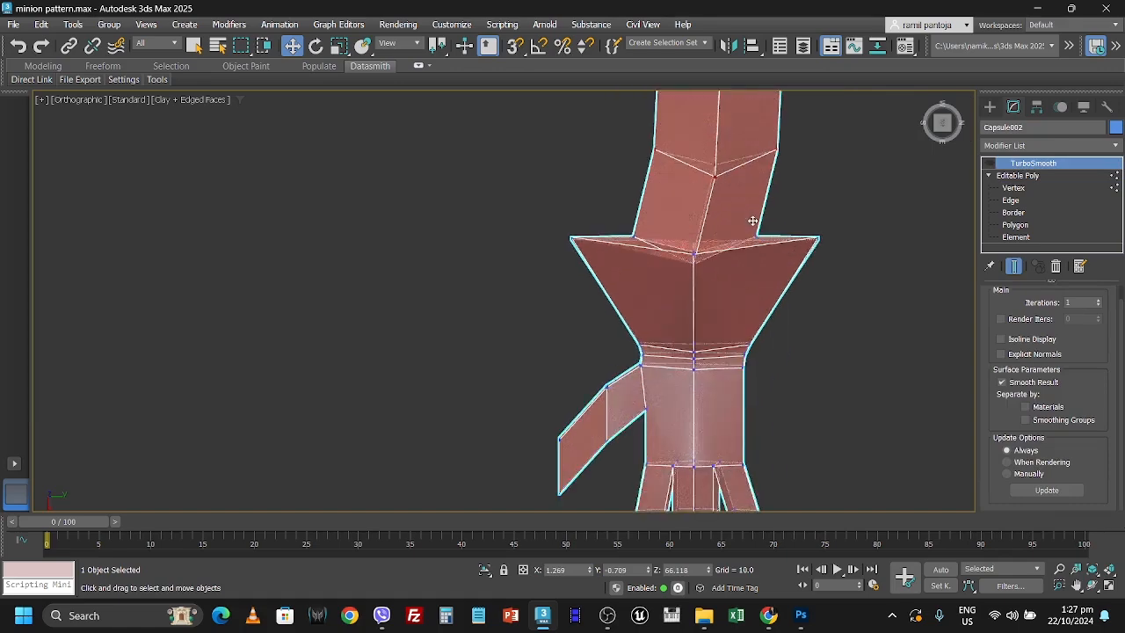
{"action": "left_click", "coordinate": [1011, 201]}
{"action": "left_click", "coordinate": [729, 350]}
{"action": "left_click", "coordinate": [741, 248]}
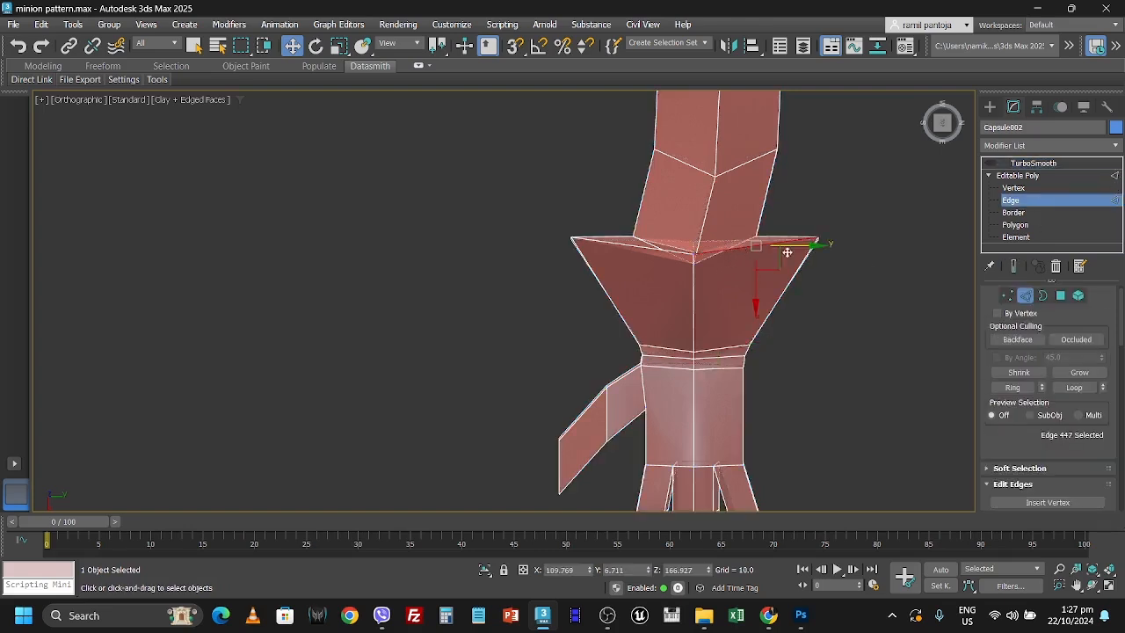
{"action": "left_click", "coordinate": [1074, 388]}
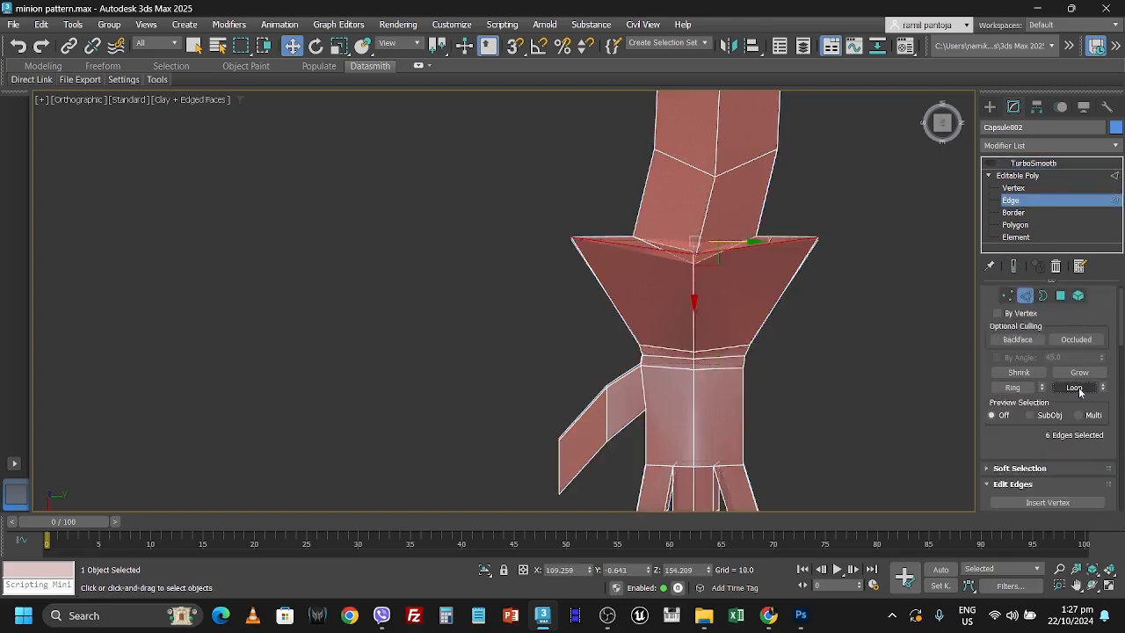
{"action": "left_click", "coordinate": [938, 132]}
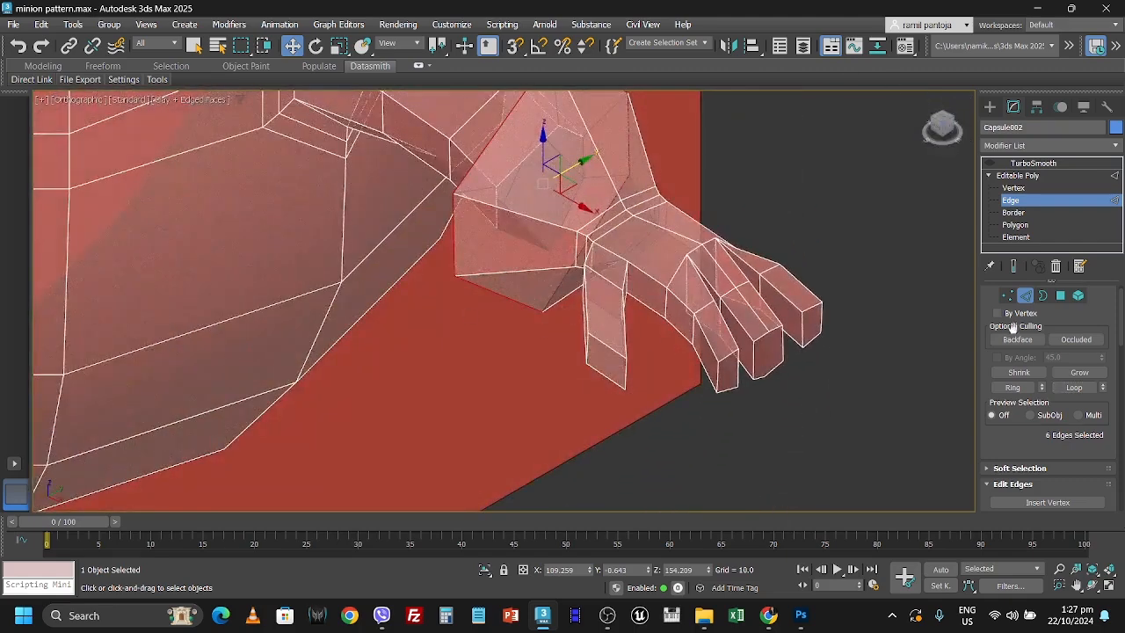
{"action": "left_click", "coordinate": [1090, 589]}
{"action": "mouse_move", "coordinate": [504, 161]}
{"action": "left_mouse_down"}
{"action": "mouse_move", "coordinate": [504, 281]}
{"action": "mouse_move", "coordinate": [509, 180]}
{"action": "left_mouse_up"}
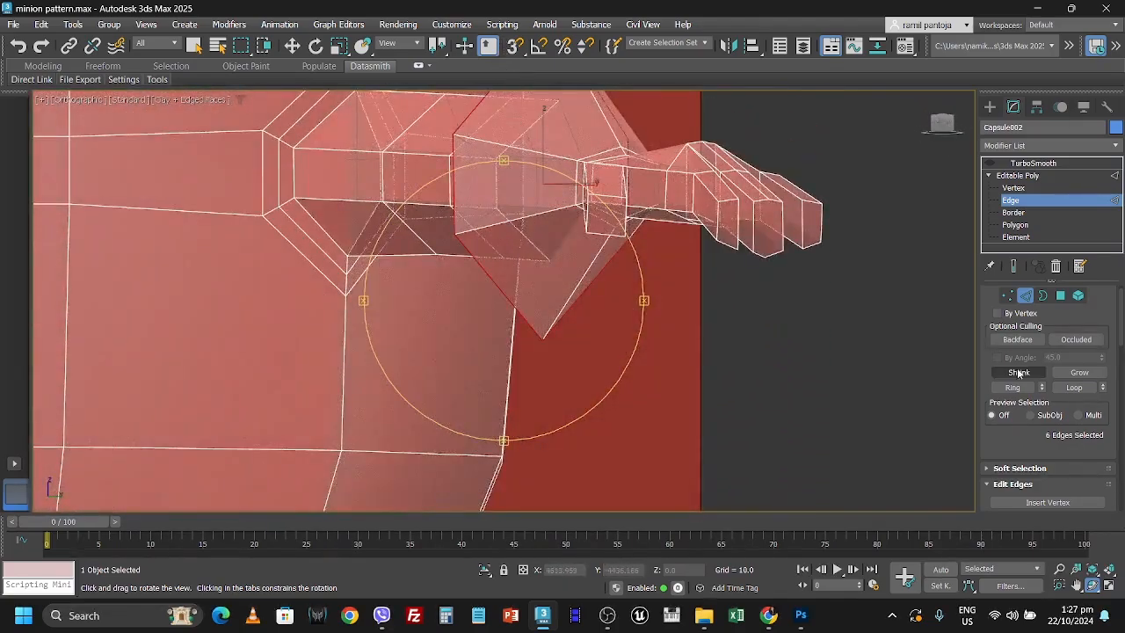
{"action": "key", "text": "w"}
{"action": "left_click", "coordinate": [940, 128]}
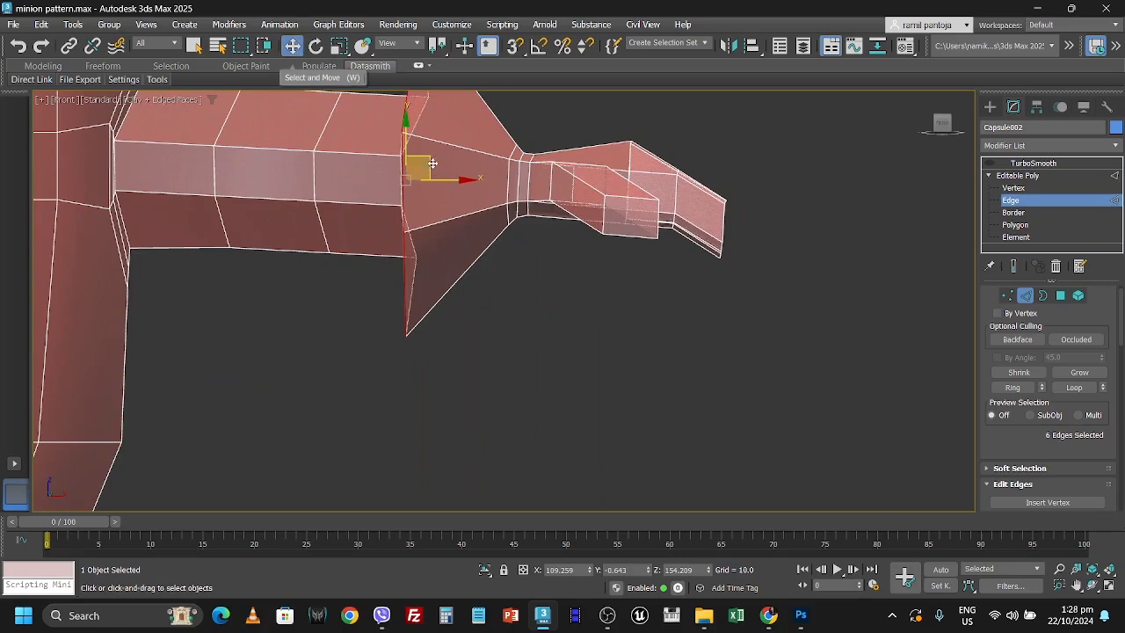
{"action": "left_click_drag", "start_coordinate": [448, 178], "coordinate": [375, 179]}
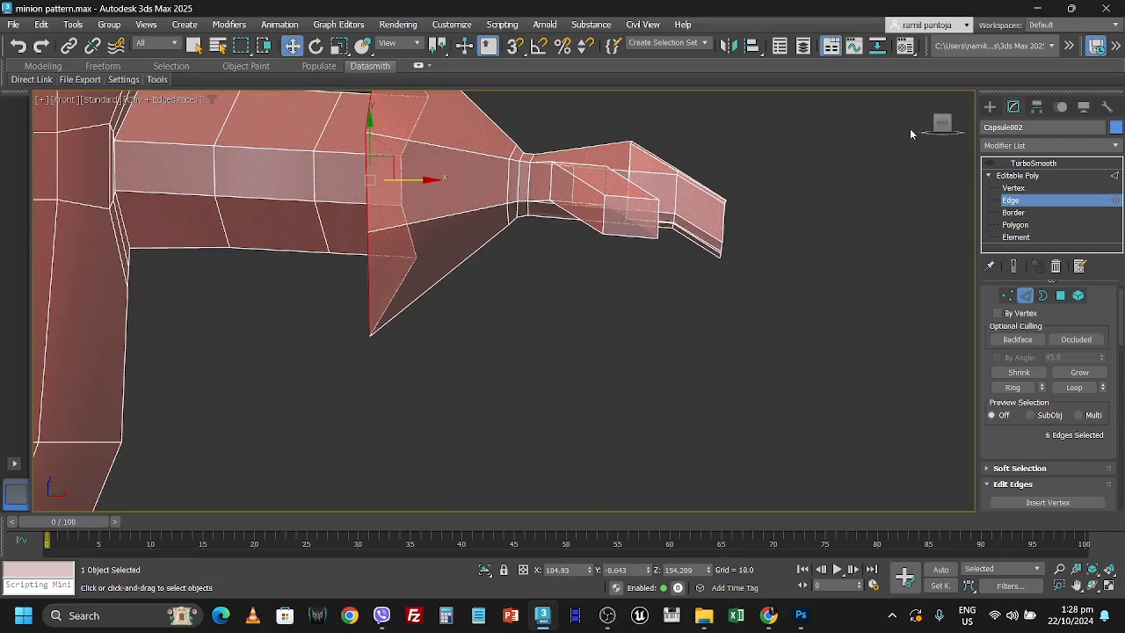
Inspect the widened glove cuff and arm with TurboSmooth enabled, and switch the smoothing back off
{"action": "left_click", "coordinate": [1030, 164]}
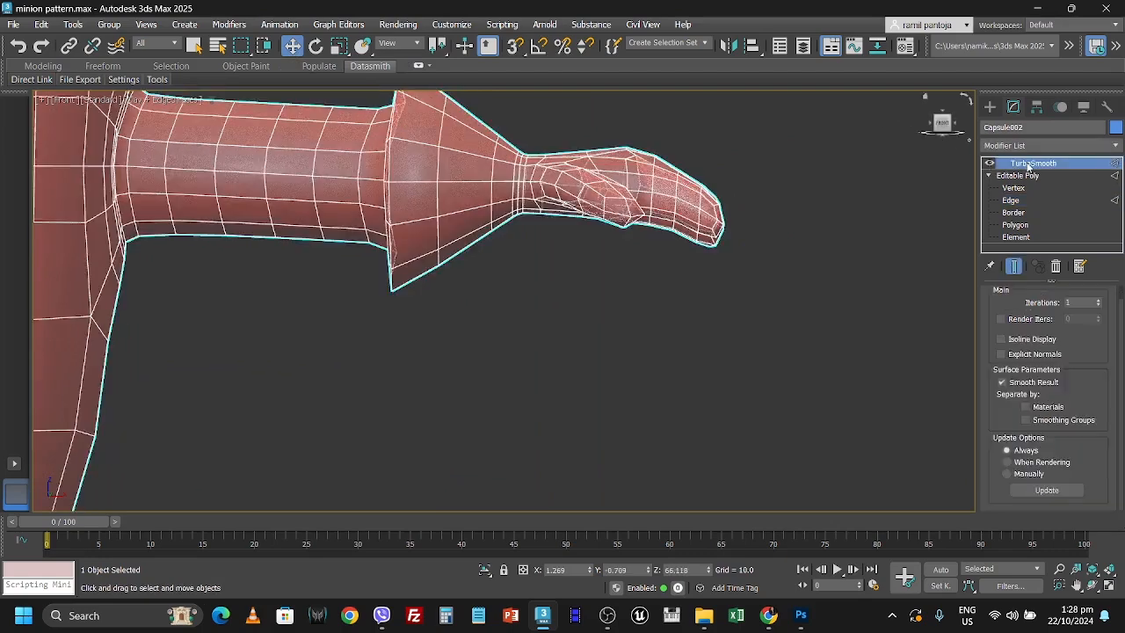
{"action": "scroll", "coordinate": [745, 281], "scroll_direction": "down", "scroll_amount": 3}
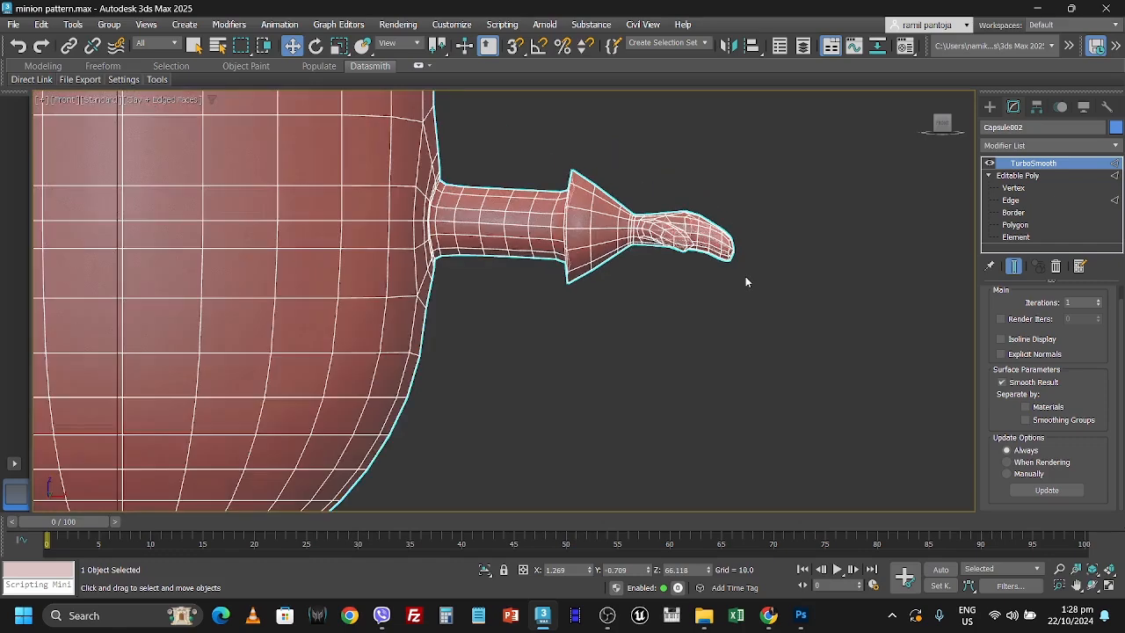
{"action": "scroll", "coordinate": [745, 282], "scroll_direction": "up", "scroll_amount": 3}
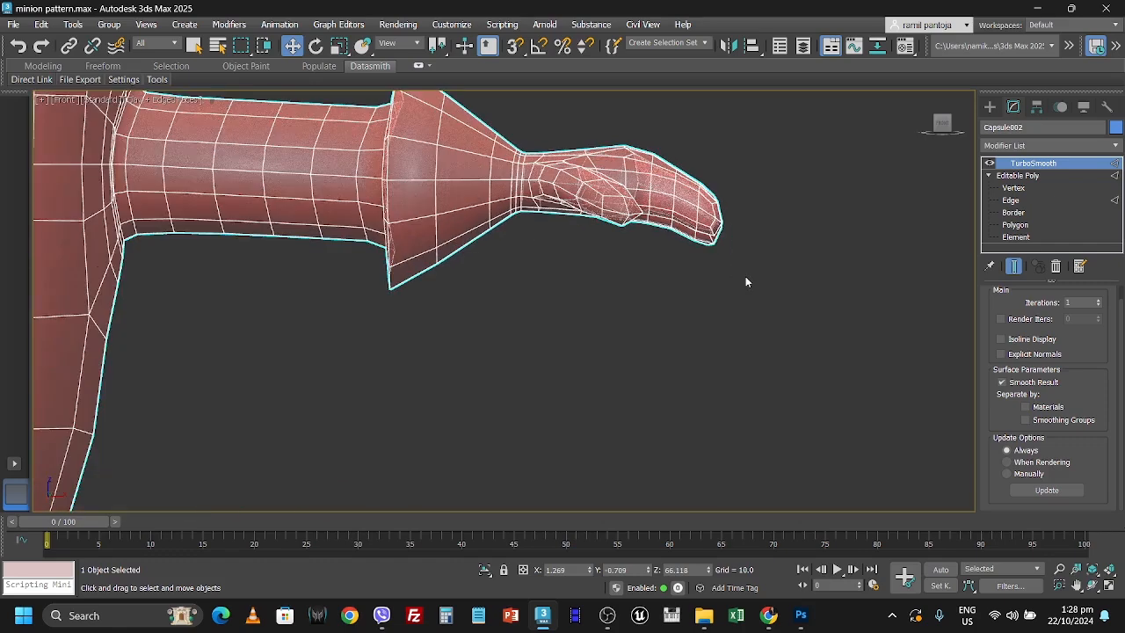
{"action": "left_click", "coordinate": [990, 164]}
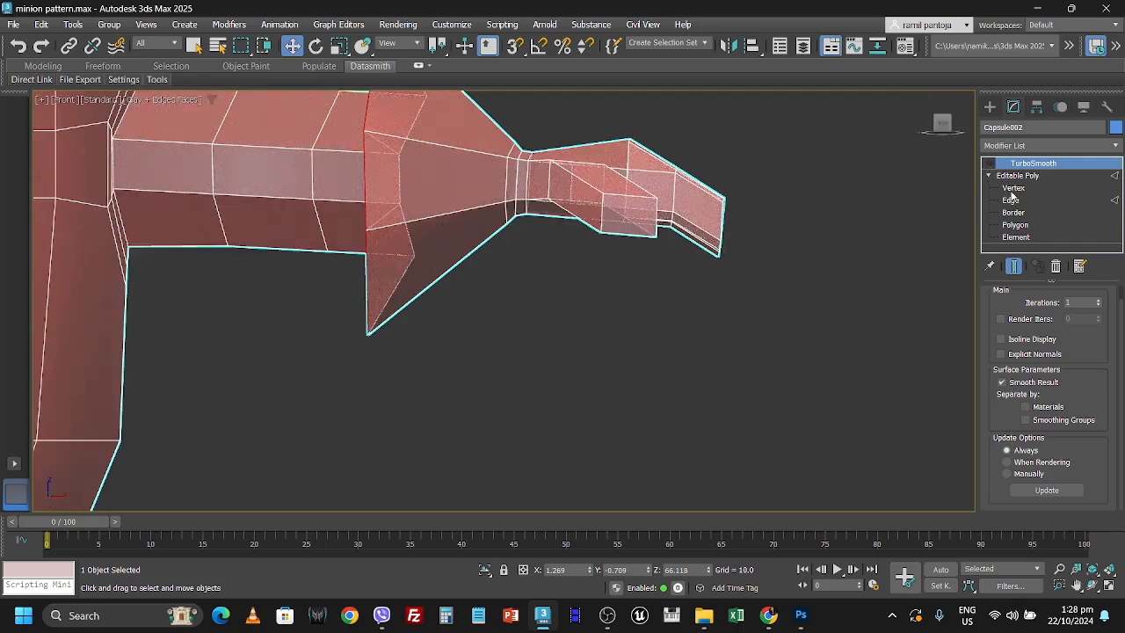
Select the six-edge loop at the glove cuff's narrow wrist end and move it toward the body to X 115.553
{"action": "left_click", "coordinate": [1013, 188]}
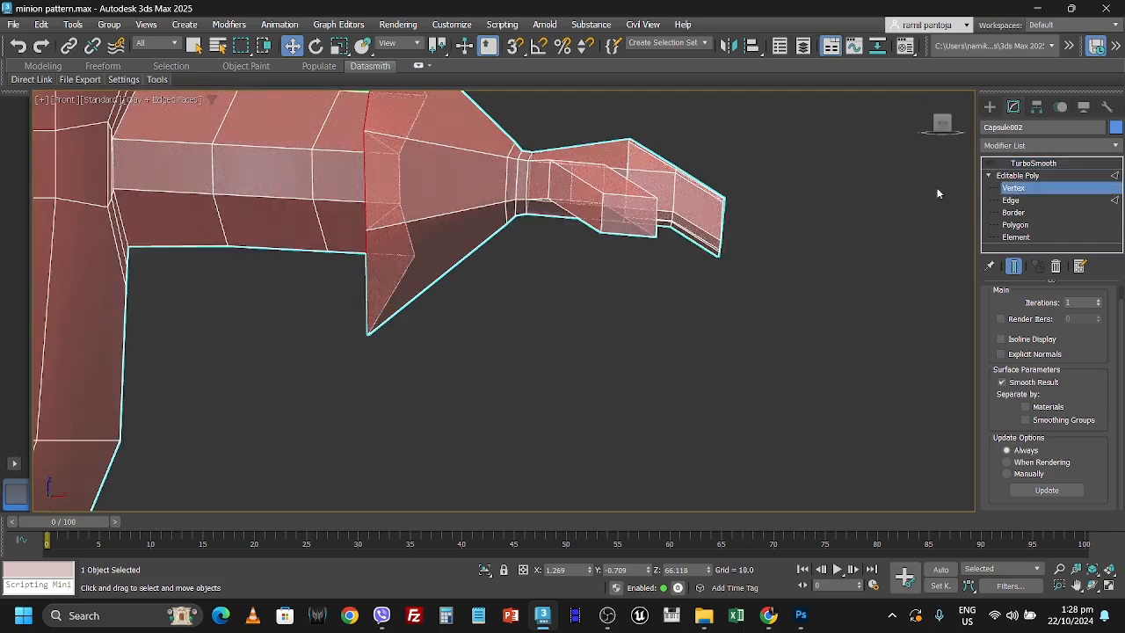
{"action": "left_click", "coordinate": [1011, 201]}
{"action": "left_click", "coordinate": [506, 176]}
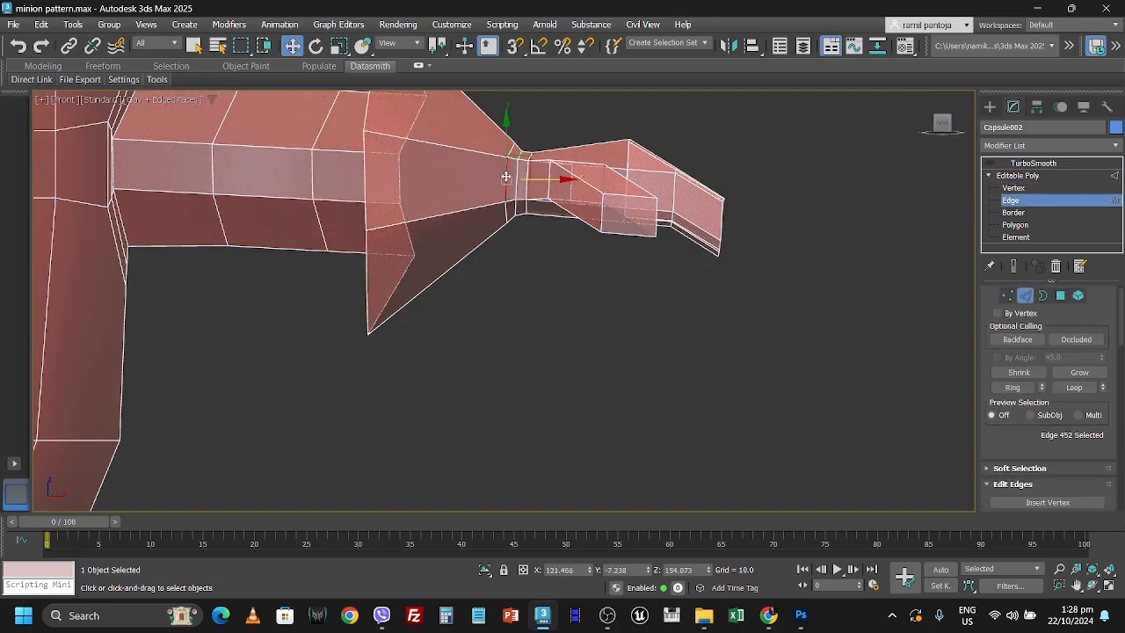
{"action": "left_click", "coordinate": [1076, 388]}
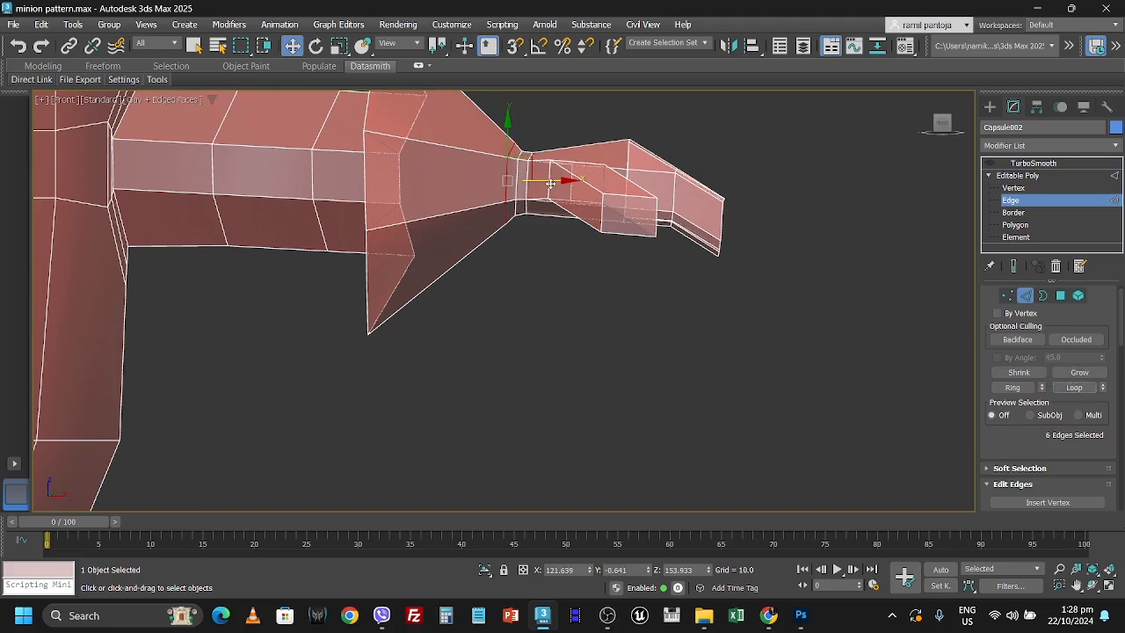
{"action": "left_click_drag", "start_coordinate": [551, 182], "coordinate": [499, 186]}
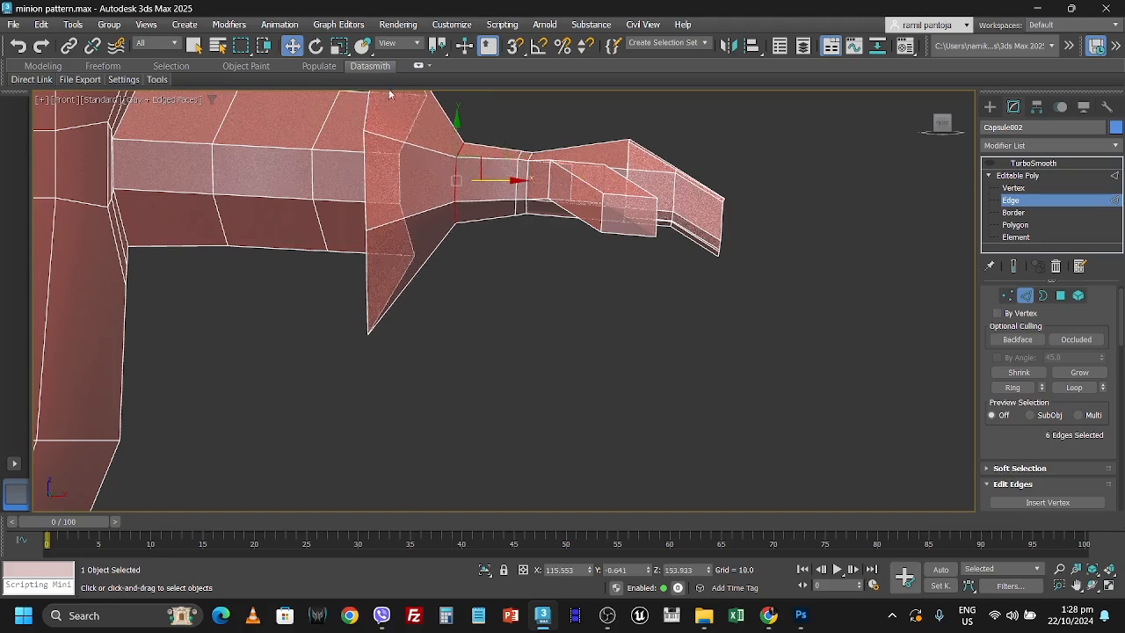
Scale the selected cuff edge loop up uniformly to fill out the taper toward the wrist, and deselect it in the front view
{"action": "left_click", "coordinate": [340, 47]}
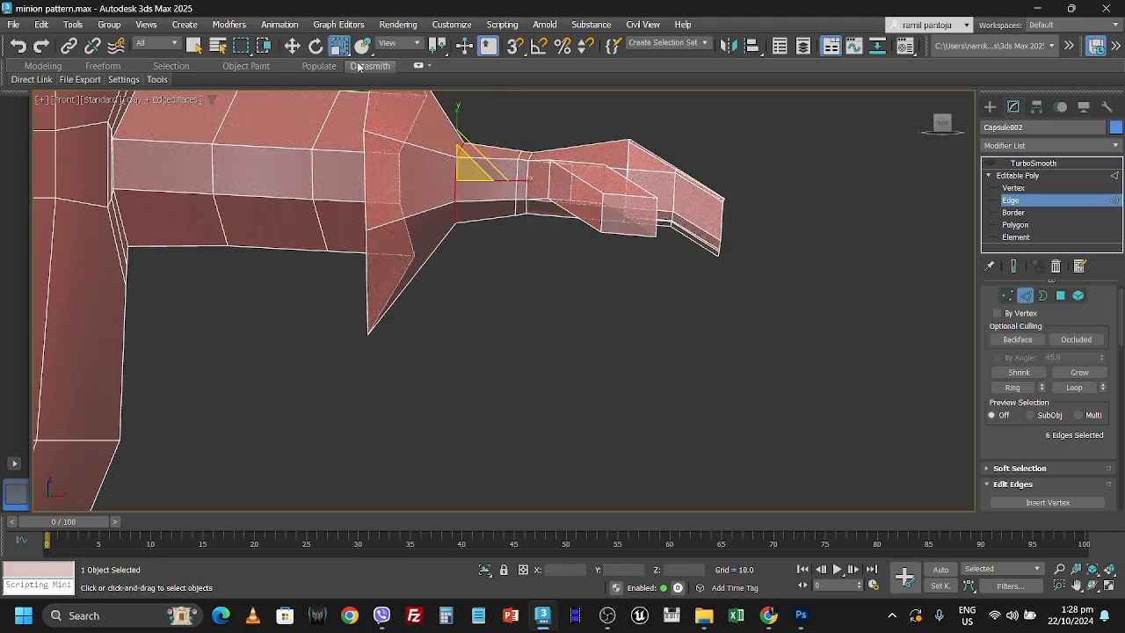
{"action": "left_click", "coordinate": [1108, 585]}
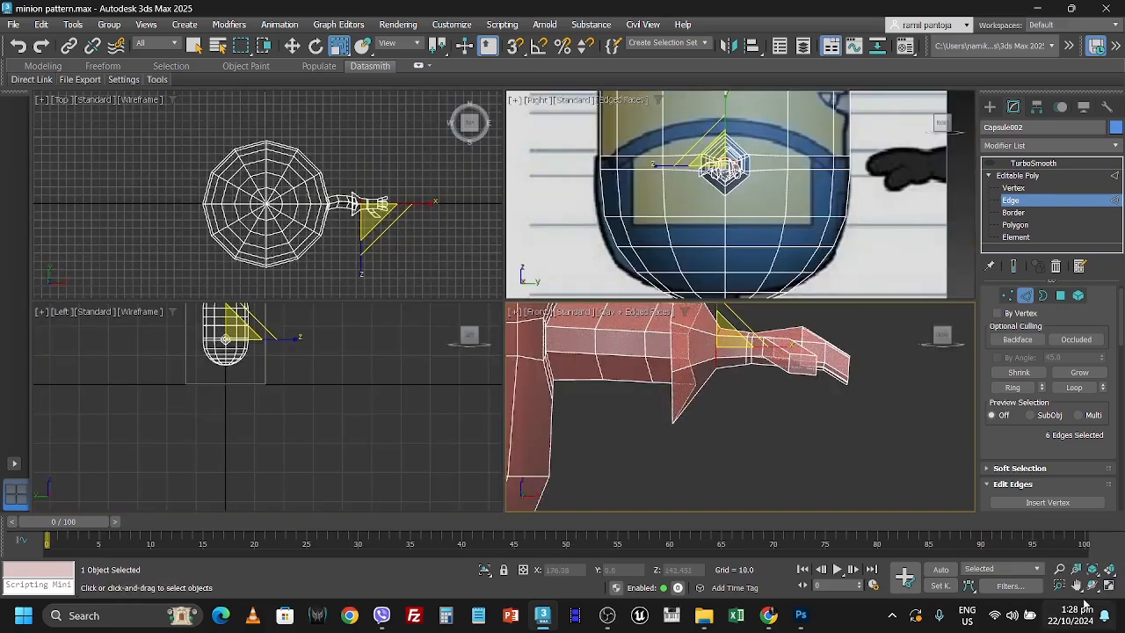
{"action": "left_click", "coordinate": [1108, 585]}
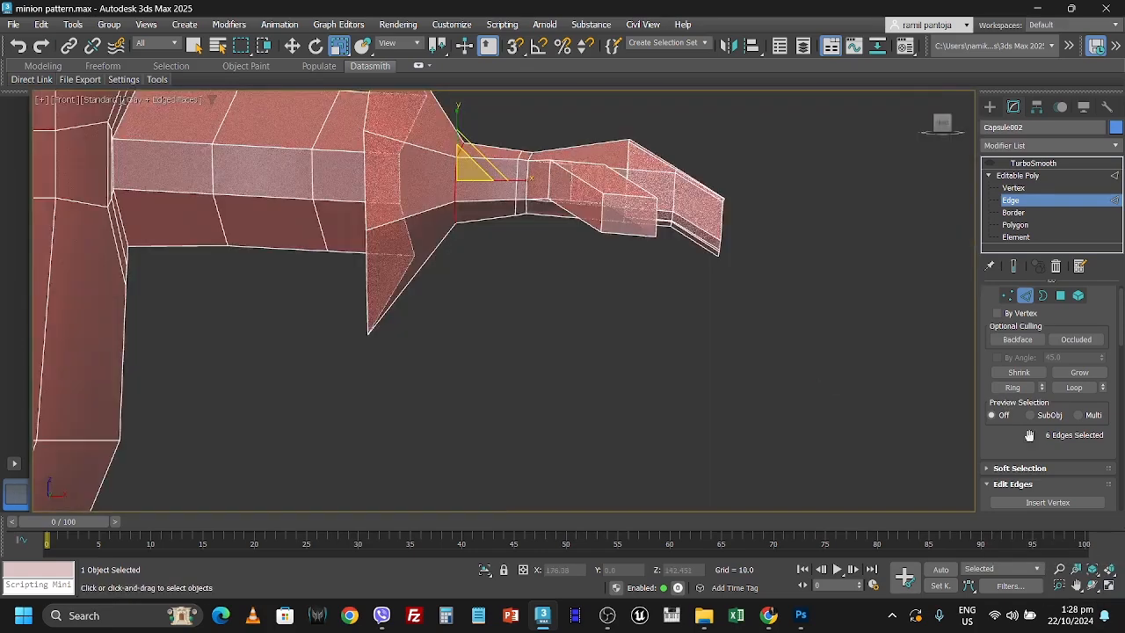
{"action": "left_click", "coordinate": [937, 117]}
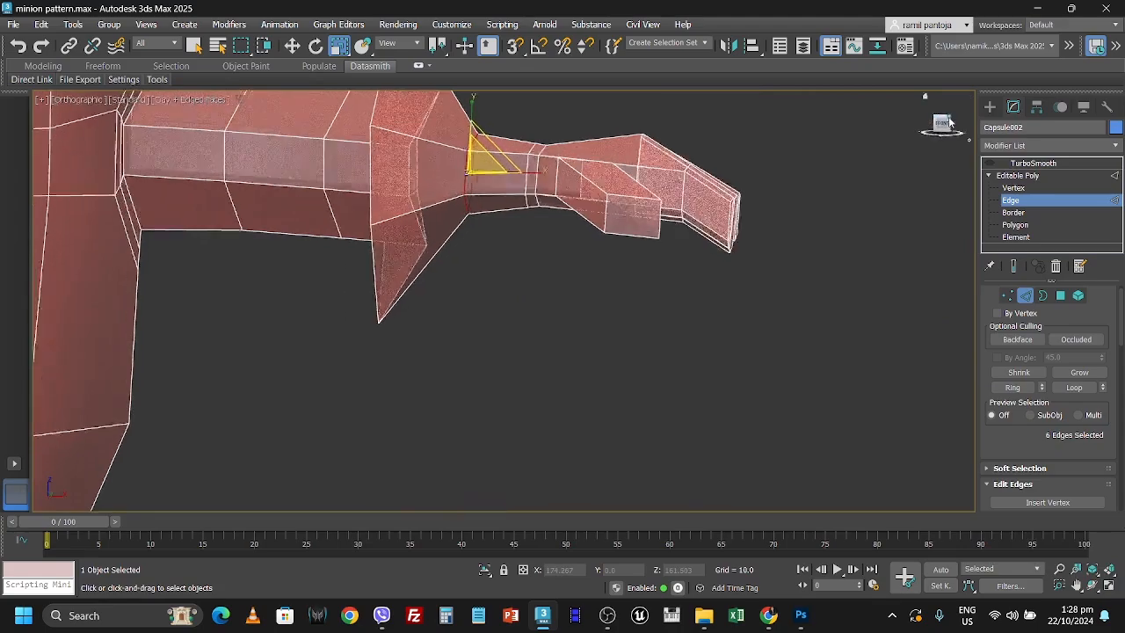
{"action": "scroll", "coordinate": [665, 233], "scroll_direction": "down", "scroll_amount": 3}
{"action": "scroll", "coordinate": [620, 172], "scroll_direction": "up", "scroll_amount": 2}
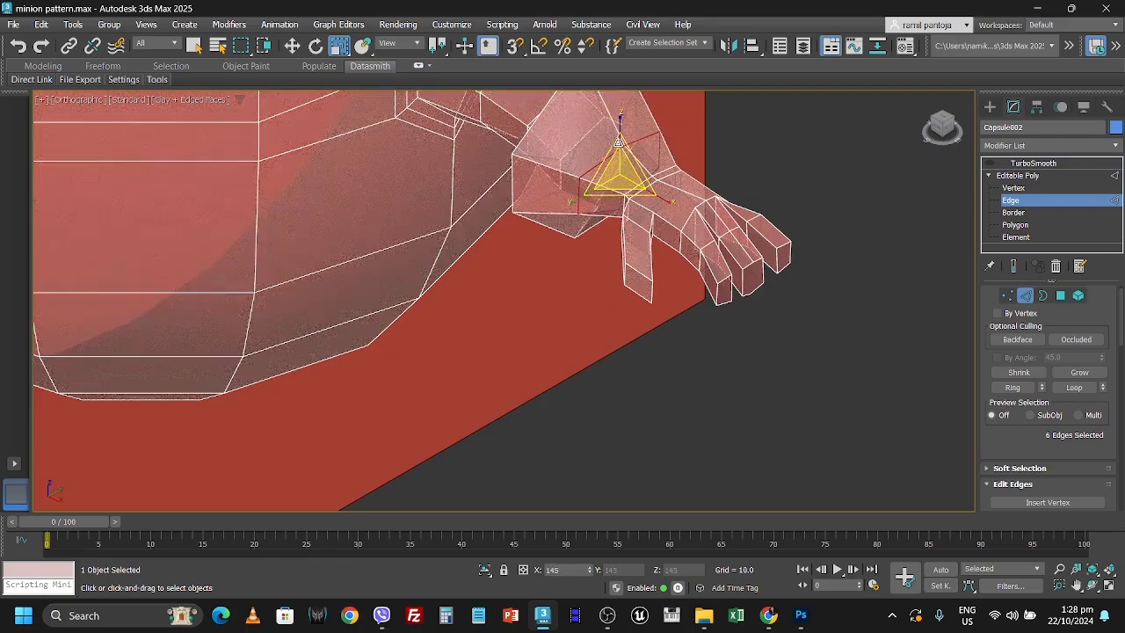
{"action": "left_click", "coordinate": [939, 130]}
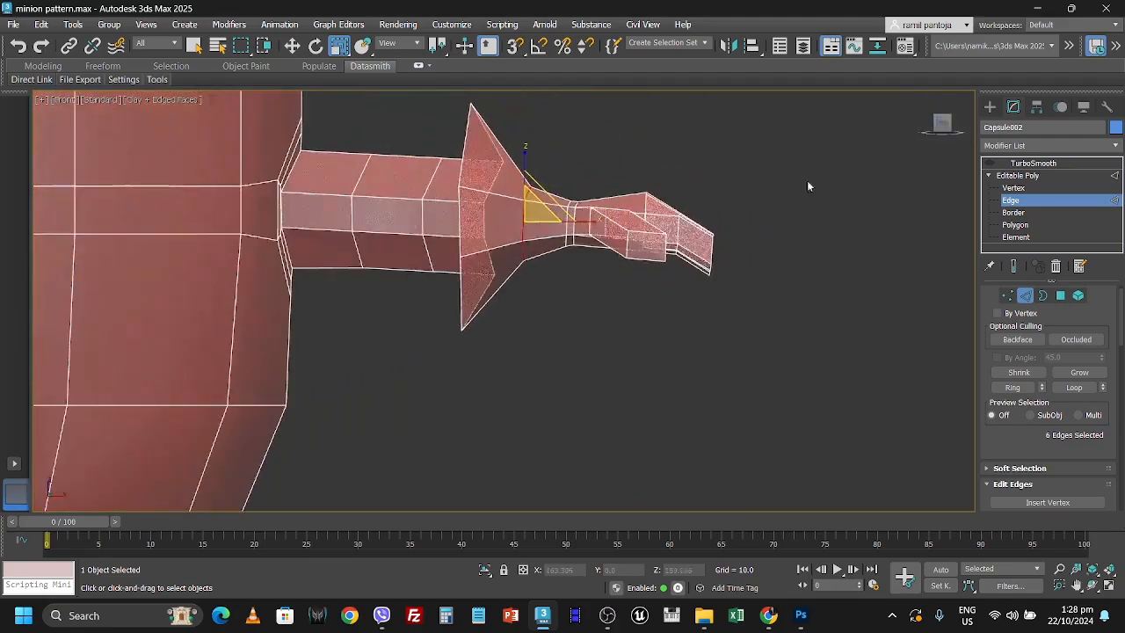
{"action": "left_click", "coordinate": [800, 191]}
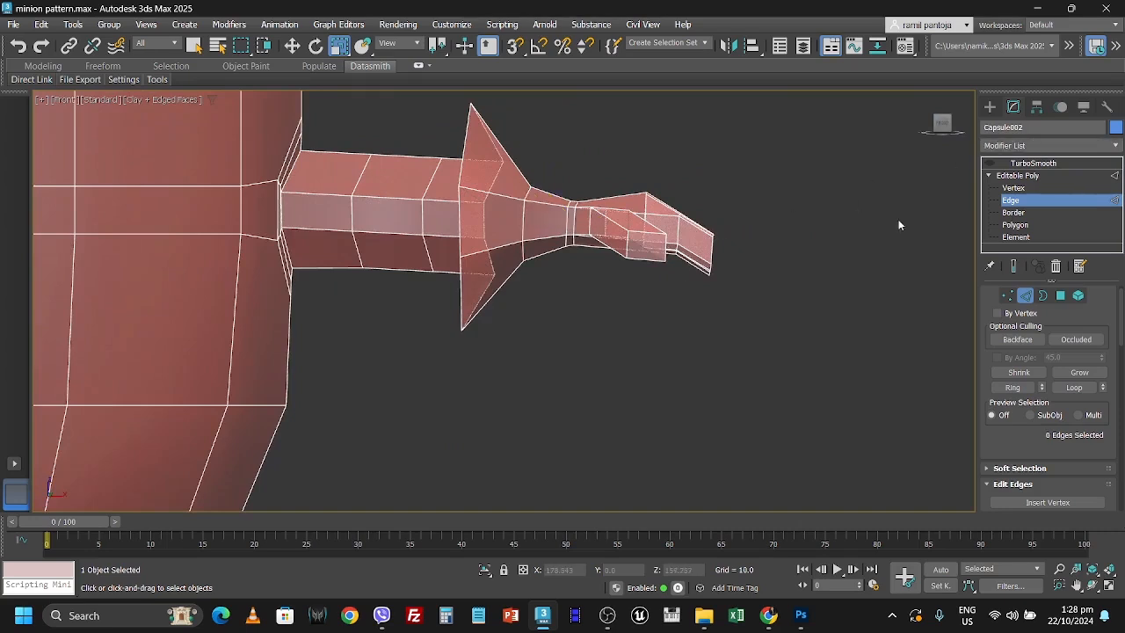
Enable TurboSmooth with 2 iterations and inspect the smoothed arm, cuff and hand from a raised angle
{"action": "left_click", "coordinate": [1028, 164]}
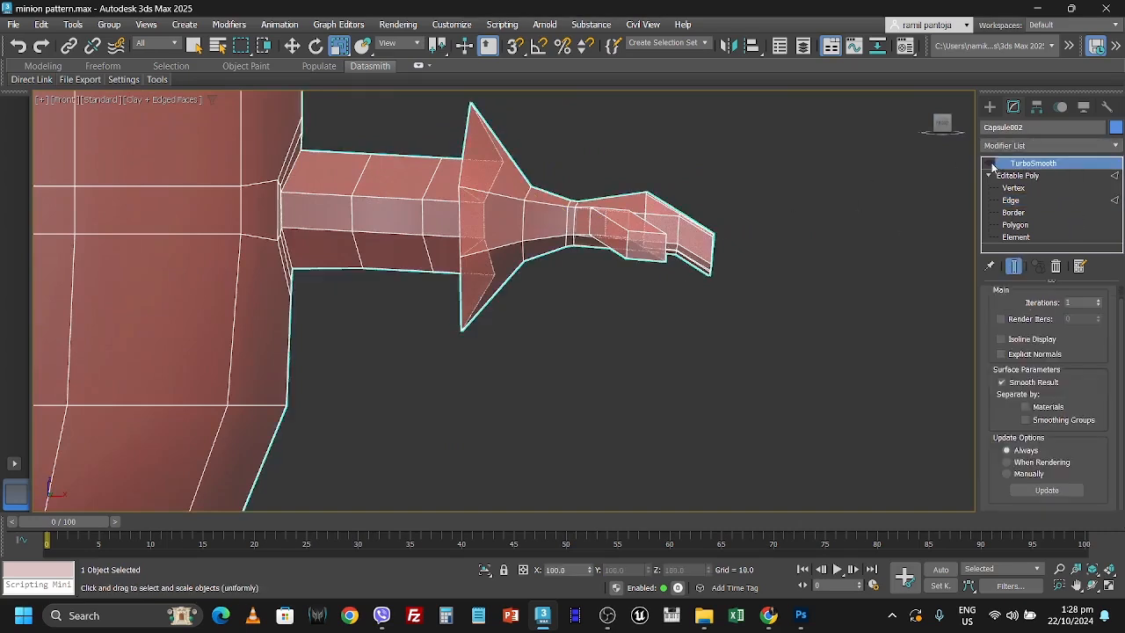
{"action": "left_click", "coordinate": [990, 164]}
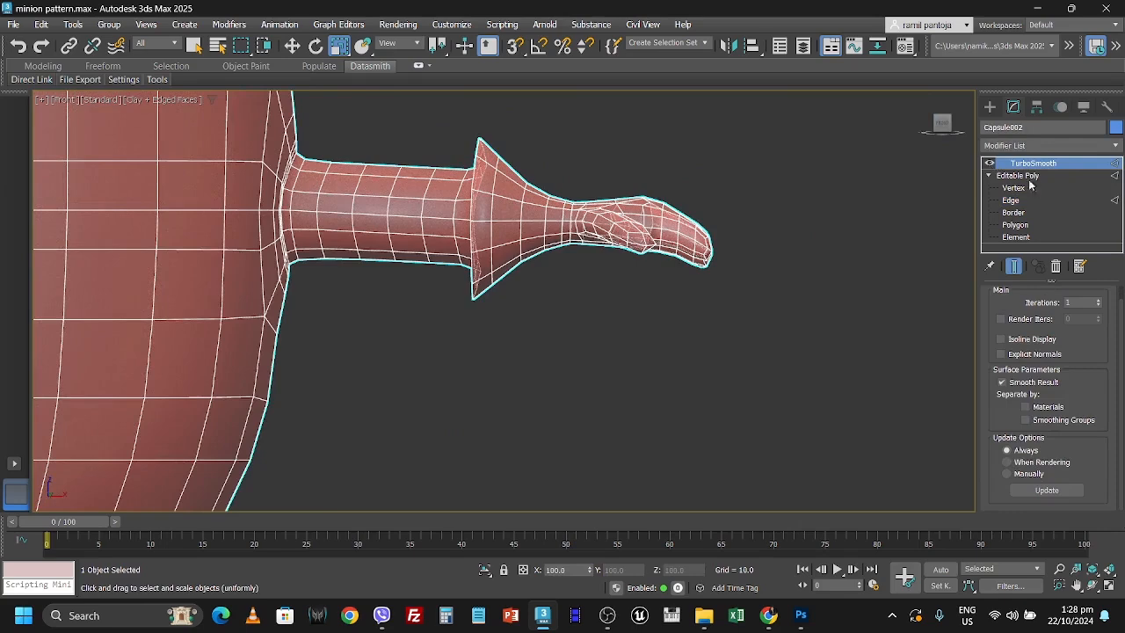
{"action": "left_click", "coordinate": [1098, 303]}
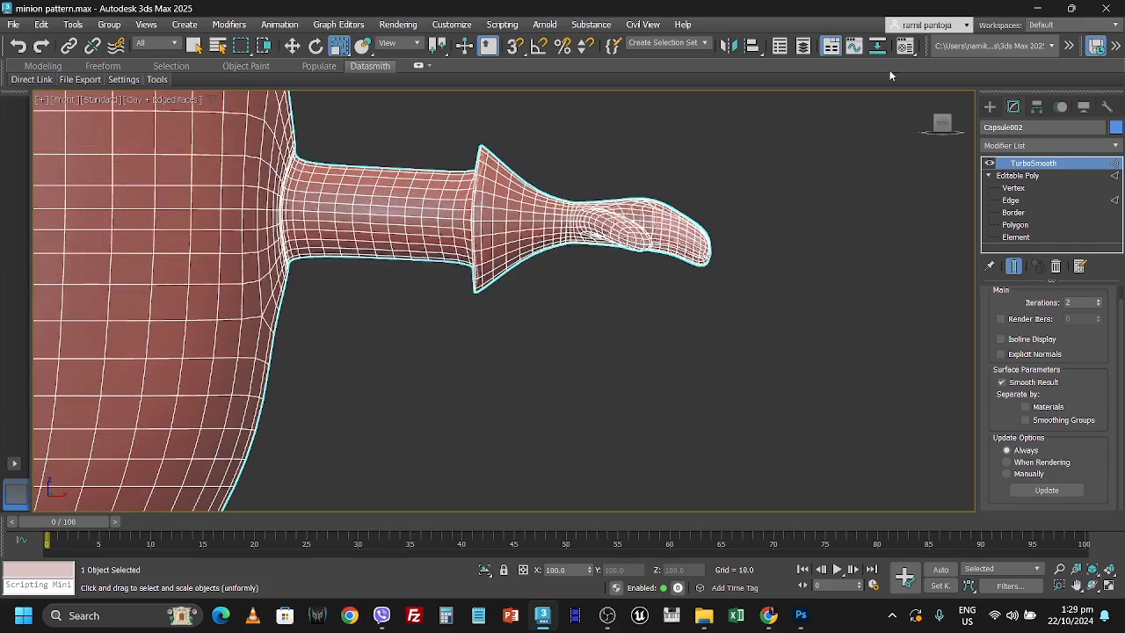
{"action": "mouse_move", "coordinate": [936, 112]}
{"action": "left_click_drag", "start_coordinate": [939, 121], "coordinate": [949, 129]}
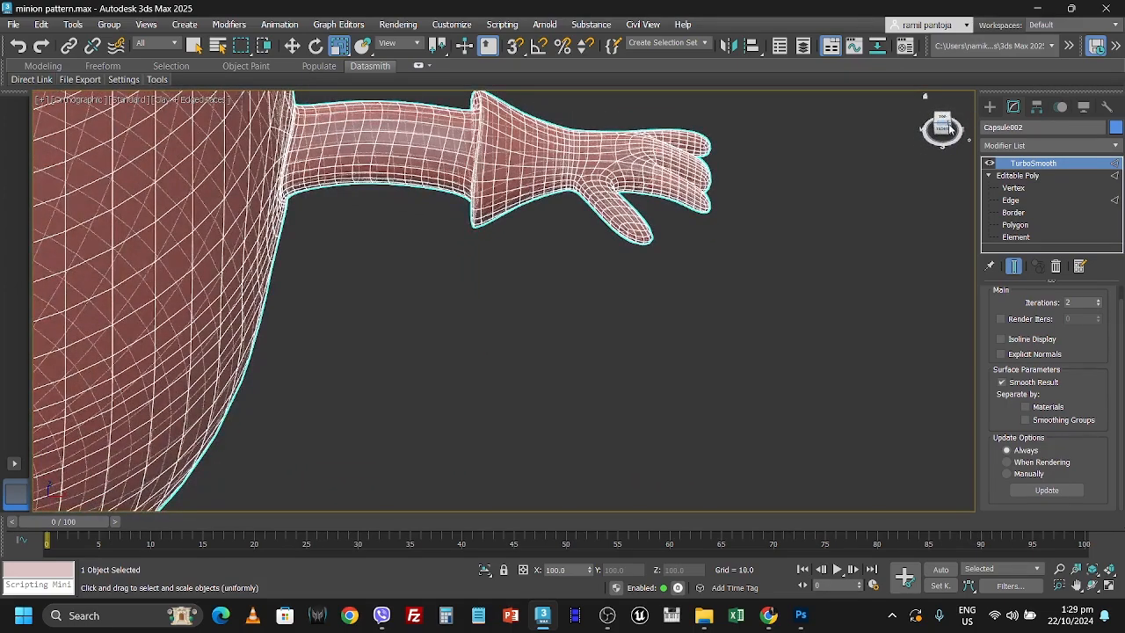